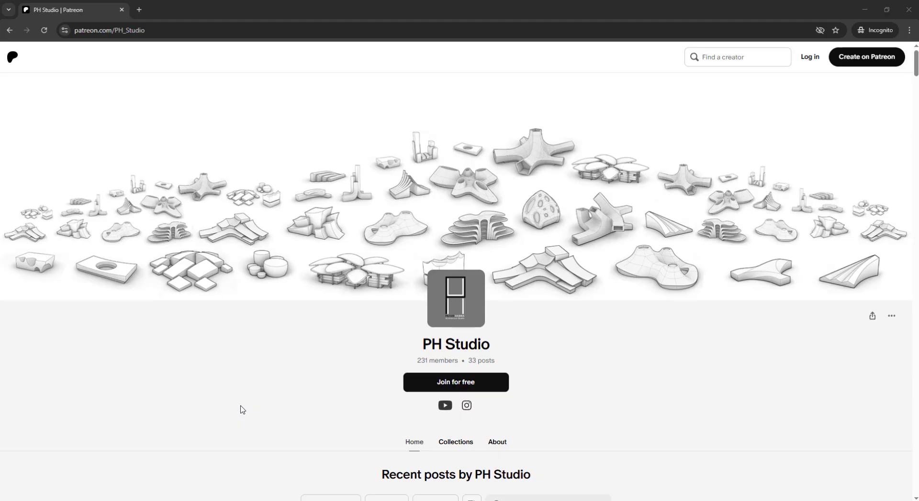
{"action": "scroll", "coordinate": [243, 410], "scroll_direction": "down", "scroll_amount": 15}
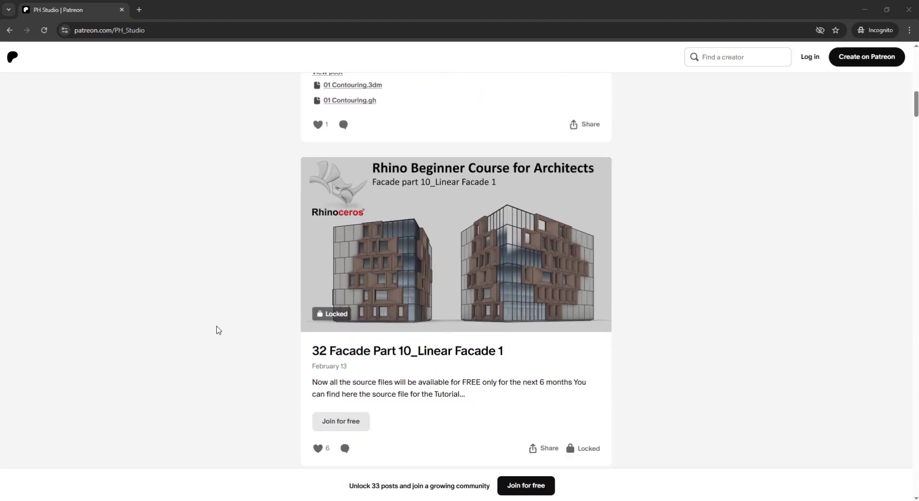
{"action": "scroll", "coordinate": [218, 331], "scroll_direction": "down", "scroll_amount": 20}
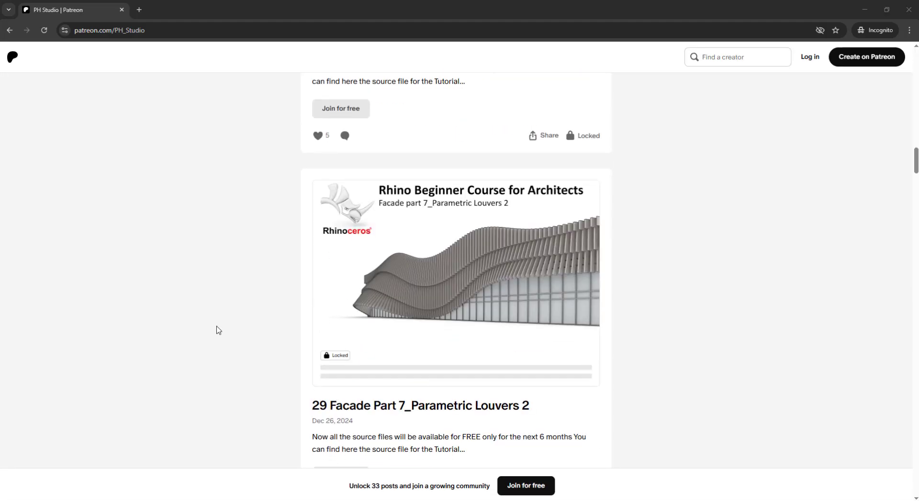
{"action": "scroll", "coordinate": [216, 330], "scroll_direction": "down", "scroll_amount": 5}
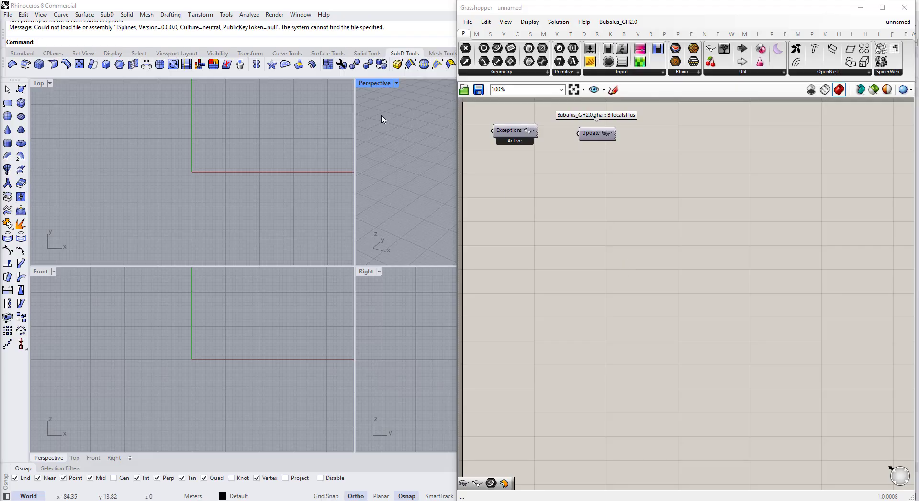
Maximize the Perspective viewport in Rhino, minimize the Grasshopper window and show the layer list.
{"action": "double_click", "coordinate": [369, 84]}
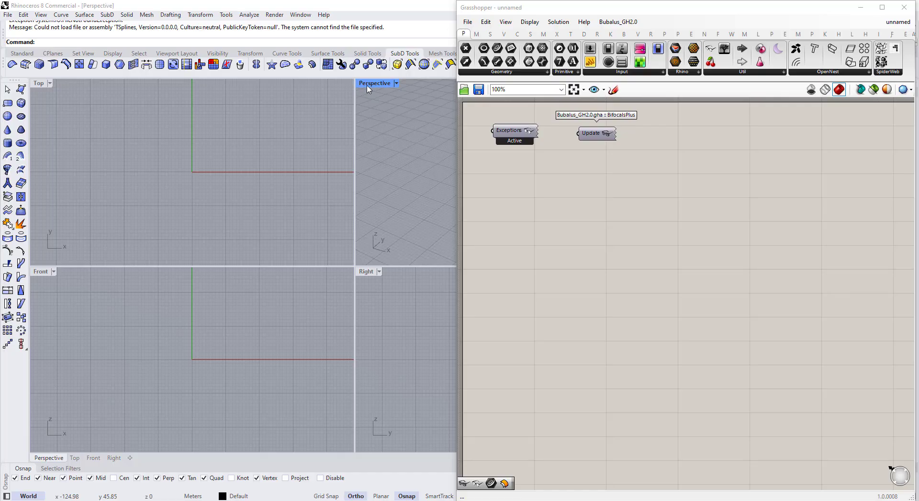
{"action": "left_click", "coordinate": [864, 8]}
{"action": "left_click", "coordinate": [706, 93]}
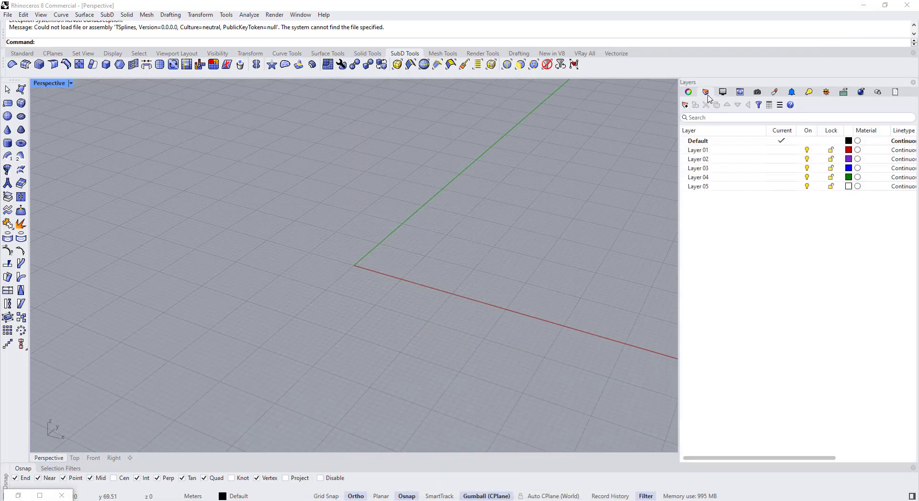
Draw a freehand rectangle from corner to corner on the ground plane, in the area between the positive X and Y axes.
{"action": "left_click", "coordinate": [22, 53]}
{"action": "left_click", "coordinate": [21, 130]}
{"action": "right_click_drag", "start_coordinate": [549, 197], "coordinate": [412, 225], "text": "shift"}
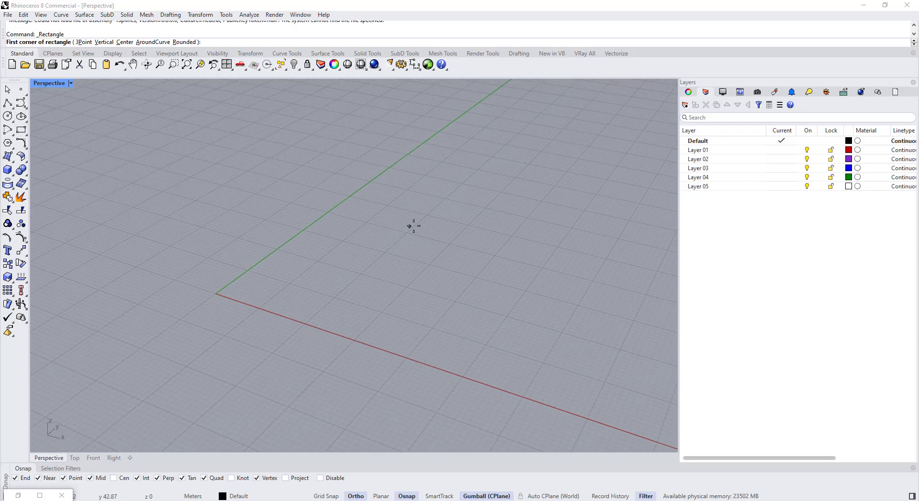
{"action": "left_click", "coordinate": [396, 217]}
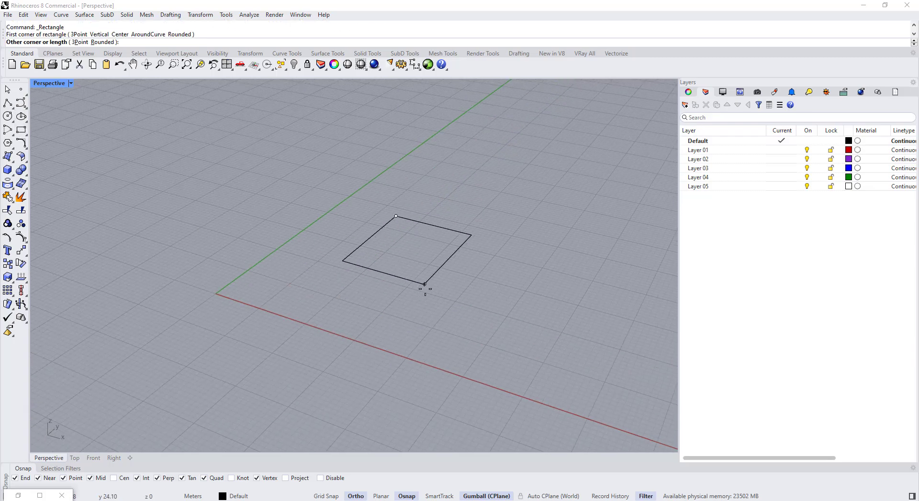
{"action": "left_click", "coordinate": [412, 320]}
Mirror a copy of the rectangle across its edge farthest from the Y axis, so that both rectangles share that edge.
{"action": "left_click", "coordinate": [414, 322]}
{"action": "key", "text": "Left"}
{"action": "type", "text": "Mirror"}
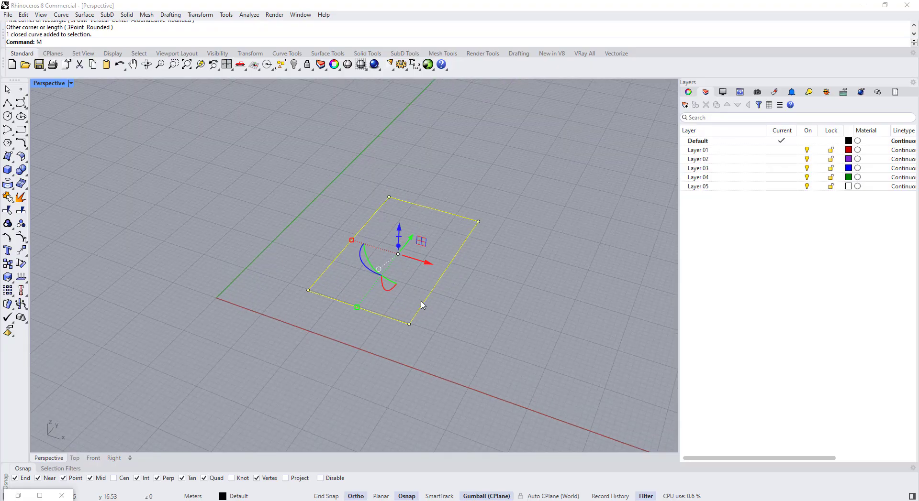
{"action": "key", "text": "Return"}
{"action": "left_click", "coordinate": [479, 220]}
{"action": "left_click", "coordinate": [501, 193]}
{"action": "key", "text": "Escape"}
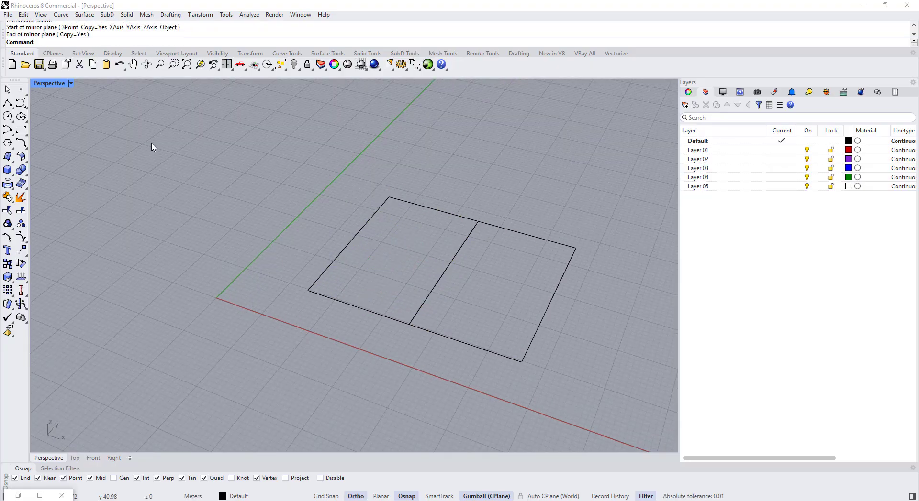
Make Layer 02 current and draw two single-segment polylines, along the second rectangle's outer edge and along the shared middle edge.
{"action": "left_click", "coordinate": [7, 103]}
{"action": "double_click", "coordinate": [724, 152]}
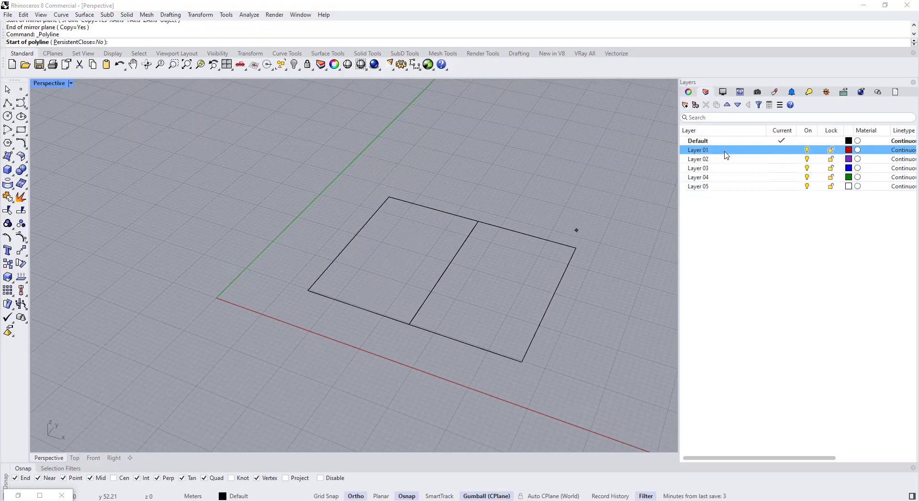
{"action": "double_click", "coordinate": [698, 159]}
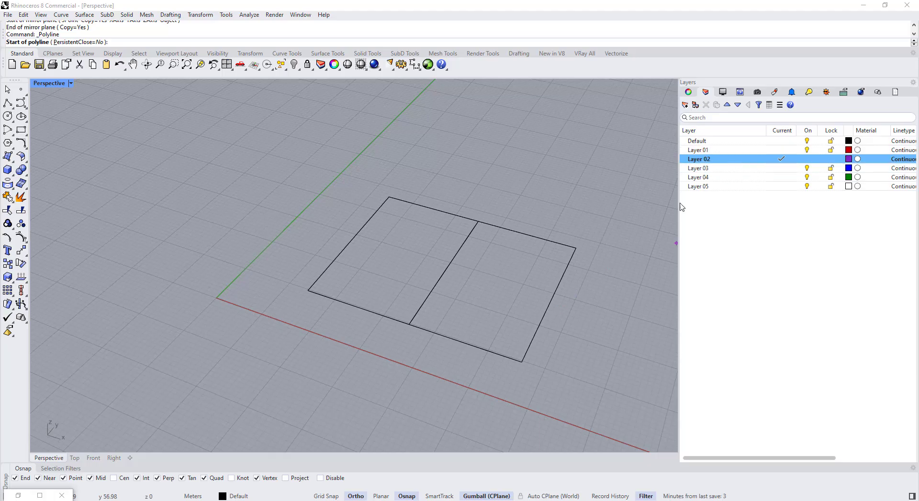
{"action": "left_click", "coordinate": [530, 365]}
{"action": "left_click", "coordinate": [578, 246]}
{"action": "key", "text": "Return"}
{"action": "key", "text": "Return"}
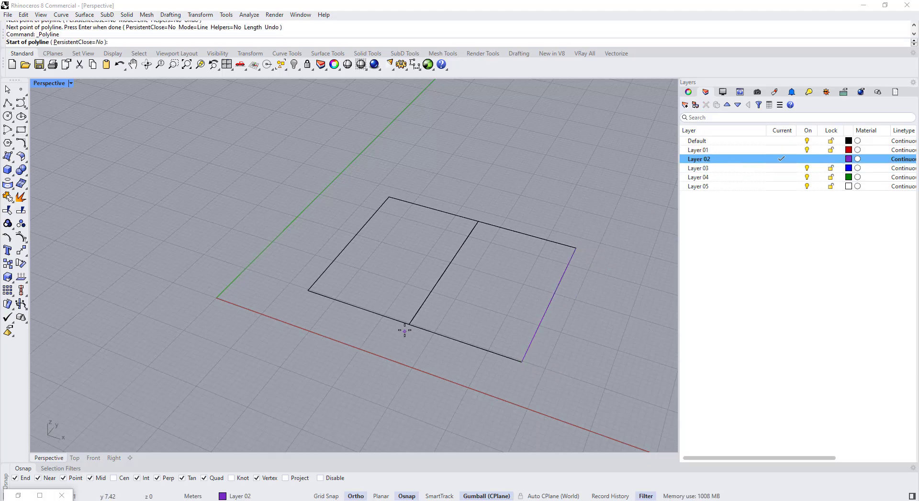
{"action": "left_click", "coordinate": [409, 324]}
{"action": "left_click", "coordinate": [477, 222]}
{"action": "key", "text": "Return"}
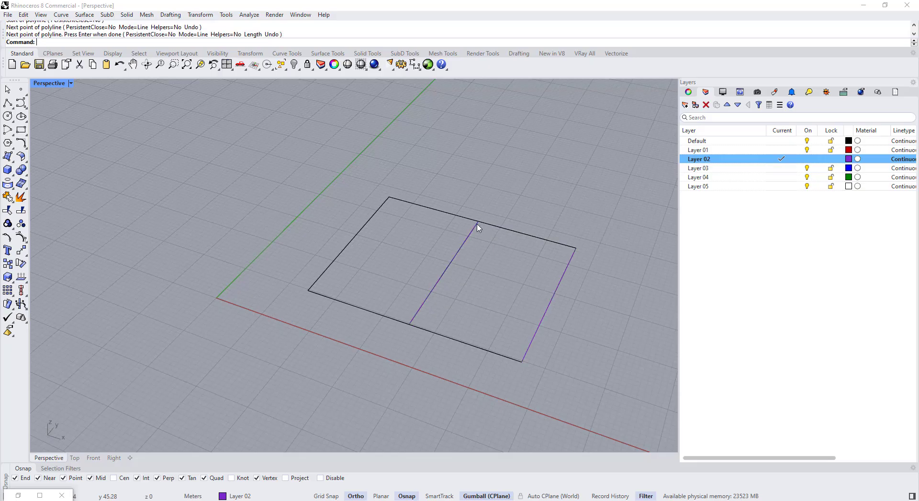
Rebuild the two purple Layer 02 lines as curves with four control points each.
{"action": "left_click", "coordinate": [478, 225]}
{"action": "left_click", "coordinate": [493, 258]}
{"action": "right_click_drag", "start_coordinate": [493, 258], "coordinate": [529, 232]}
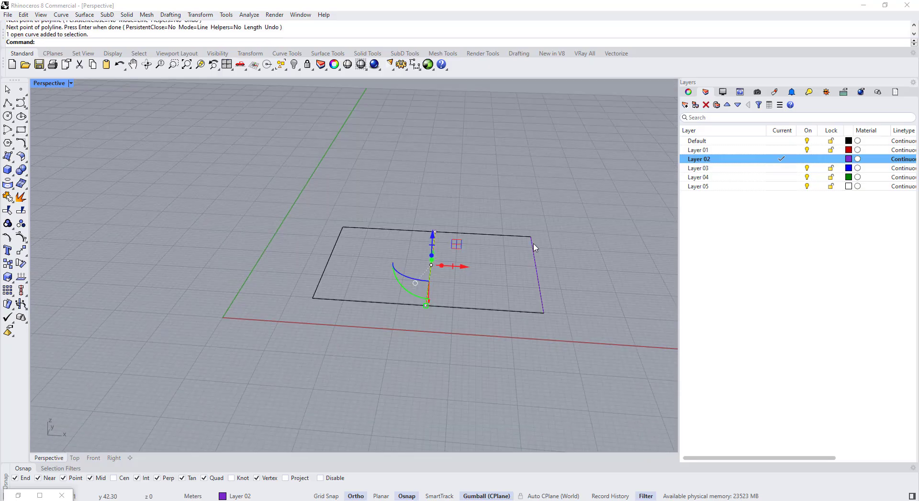
{"action": "left_click", "coordinate": [535, 247], "text": "shift"}
{"action": "left_click", "coordinate": [569, 276]}
{"action": "right_click_drag", "start_coordinate": [570, 276], "coordinate": [526, 267]}
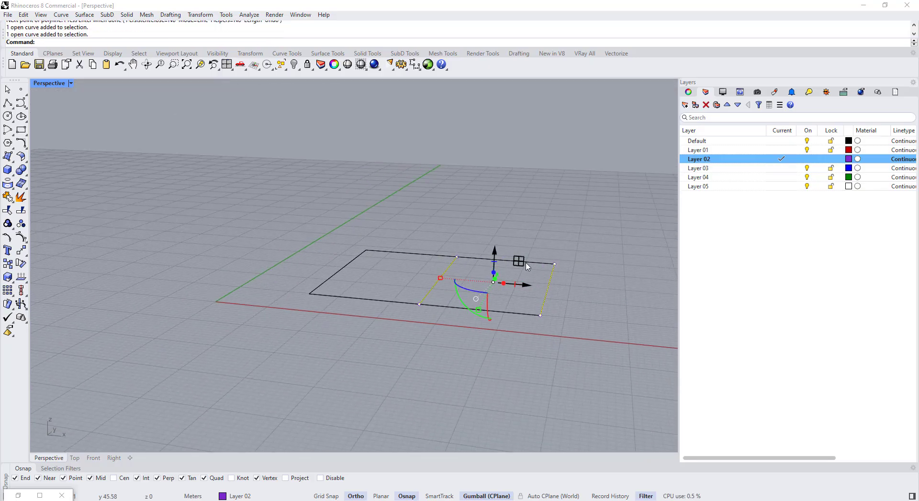
{"action": "type", "text": "Rebuild"}
{"action": "key", "text": "Return"}
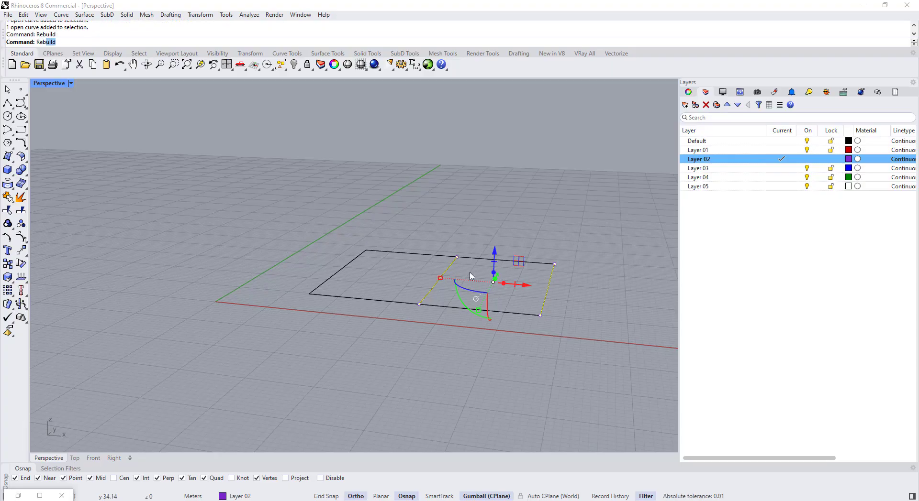
{"action": "left_click", "coordinate": [522, 303]}
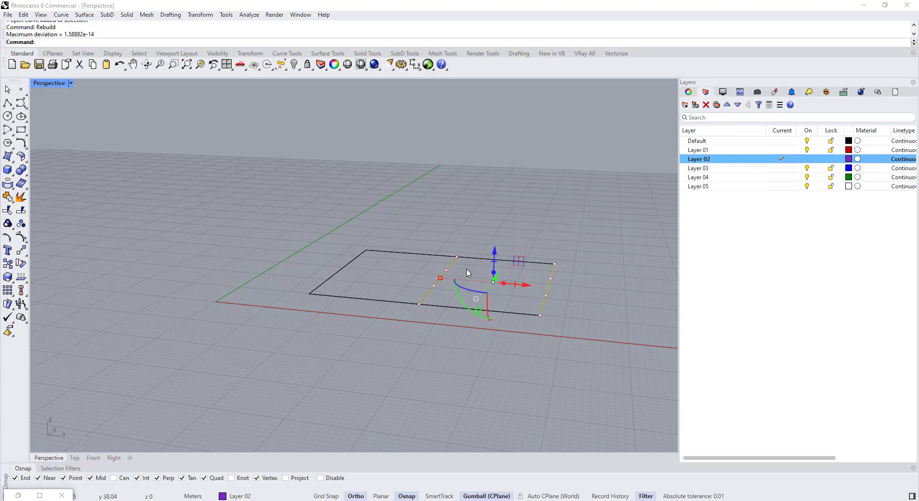
Raise the inner control points of the rebuilt curves vertically to bend the lines into arches.
{"action": "right_click_drag", "start_coordinate": [467, 270], "coordinate": [402, 248]}
{"action": "left_click_drag", "start_coordinate": [401, 248], "coordinate": [569, 300]}
{"action": "right_click_drag", "start_coordinate": [569, 299], "coordinate": [498, 258]}
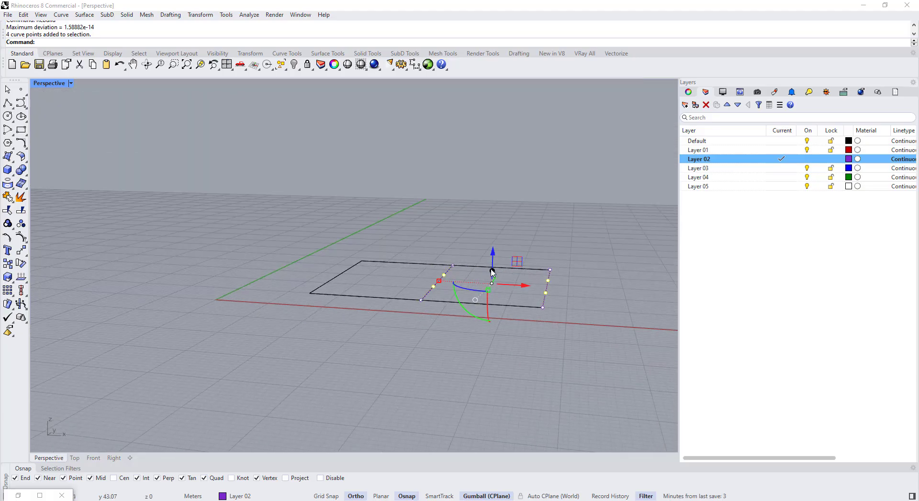
{"action": "left_click_drag", "start_coordinate": [498, 259], "coordinate": [556, 262]}
{"action": "left_click_drag", "start_coordinate": [550, 226], "coordinate": [551, 161]}
Adjust the height of the middle curve's two inner control points, keeping its arch lower than the outer one.
{"action": "right_click_drag", "start_coordinate": [599, 277], "coordinate": [494, 272]}
{"action": "left_click", "coordinate": [467, 252]}
{"action": "left_click_drag", "start_coordinate": [419, 209], "coordinate": [470, 252]}
{"action": "left_click_drag", "start_coordinate": [452, 213], "coordinate": [454, 190]}
{"action": "left_click", "coordinate": [567, 217]}
{"action": "left_click", "coordinate": [444, 240]}
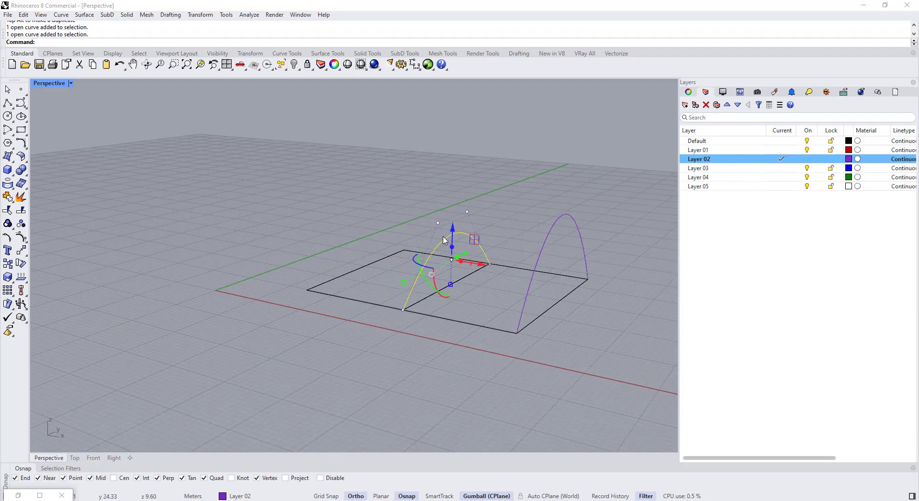
{"action": "key", "text": "Escape"}
{"action": "right_click_drag", "start_coordinate": [501, 199], "coordinate": [397, 314]}
{"action": "left_click", "coordinate": [398, 311]}
{"action": "right_click_drag", "start_coordinate": [455, 317], "coordinate": [393, 304]}
{"action": "right_click_drag", "start_coordinate": [307, 312], "coordinate": [314, 276]}
{"action": "left_click", "coordinate": [310, 223]}
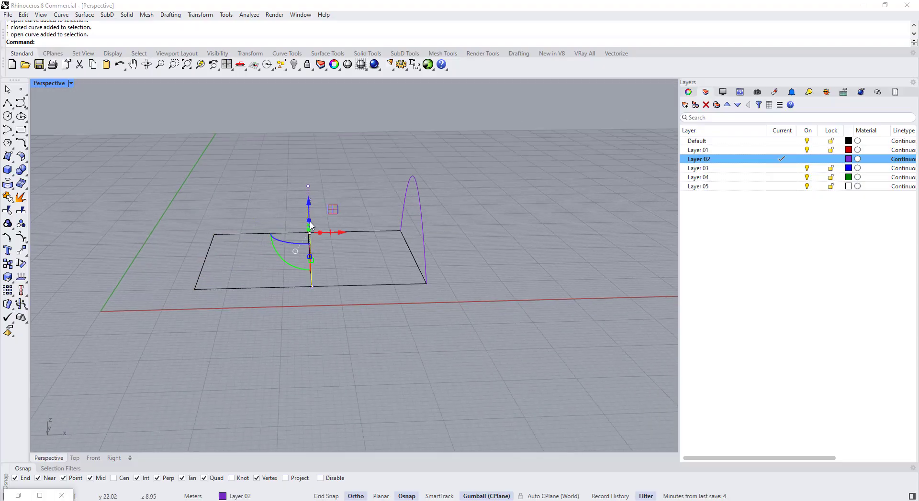
{"action": "left_click", "coordinate": [270, 234]}
{"action": "left_click", "coordinate": [328, 205]}
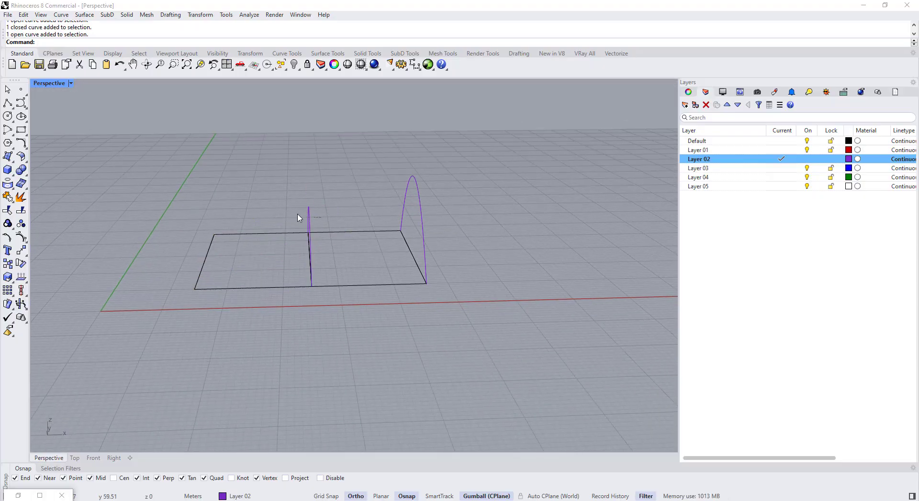
Try to mirror the first rectangle and the middle arch across the second rectangle's outer edge.
{"action": "left_click", "coordinate": [308, 221]}
{"action": "left_click", "coordinate": [262, 234], "text": "shift"}
{"action": "right_click_drag", "start_coordinate": [299, 221], "coordinate": [308, 266]}
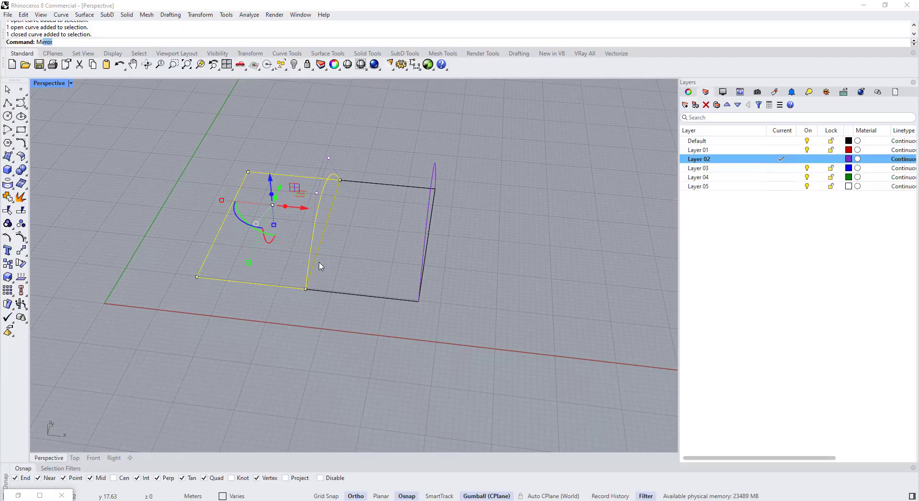
{"action": "key", "text": "Return"}
{"action": "left_click", "coordinate": [436, 239]}
{"action": "left_click", "coordinate": [431, 234]}
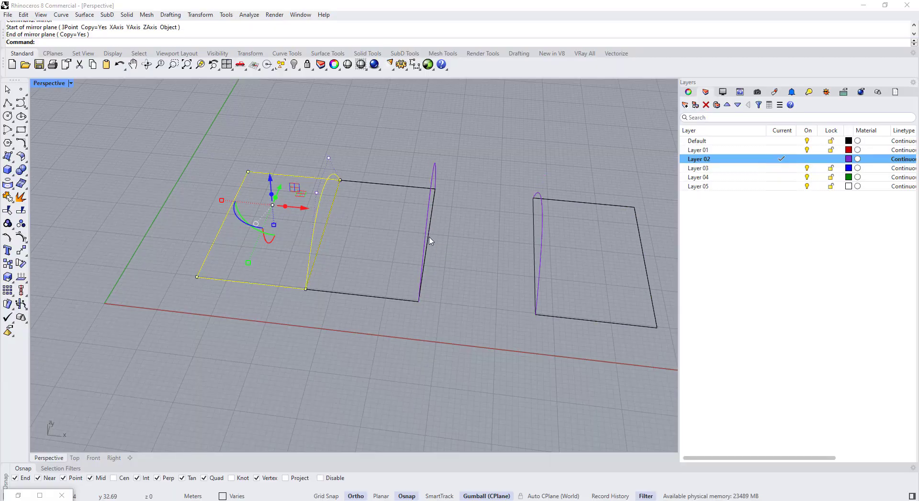
Delete the mirrored copies of the rectangle and the arch.
{"action": "key", "text": "Escape"}
{"action": "left_click", "coordinate": [380, 297]}
{"action": "key", "text": "Escape"}
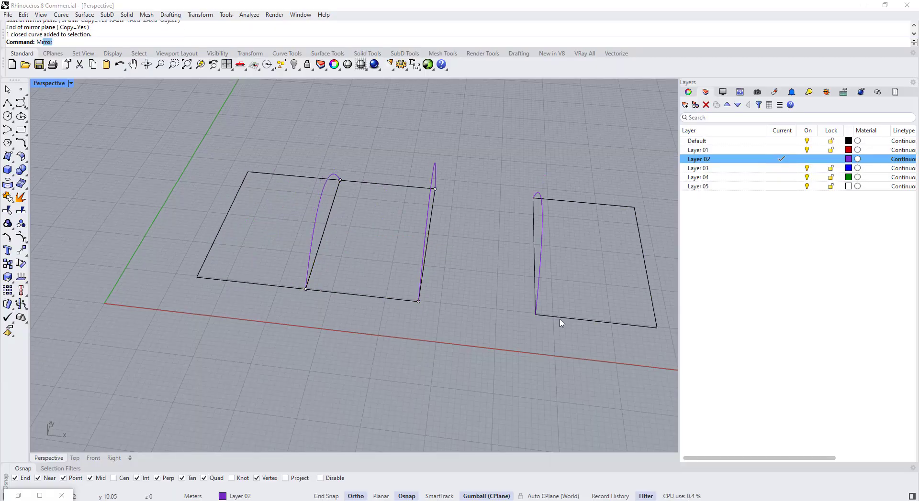
{"action": "left_click_drag", "start_coordinate": [595, 341], "coordinate": [512, 263]}
{"action": "key", "text": "Delete"}
{"action": "right_click_drag", "start_coordinate": [512, 262], "coordinate": [334, 216]}
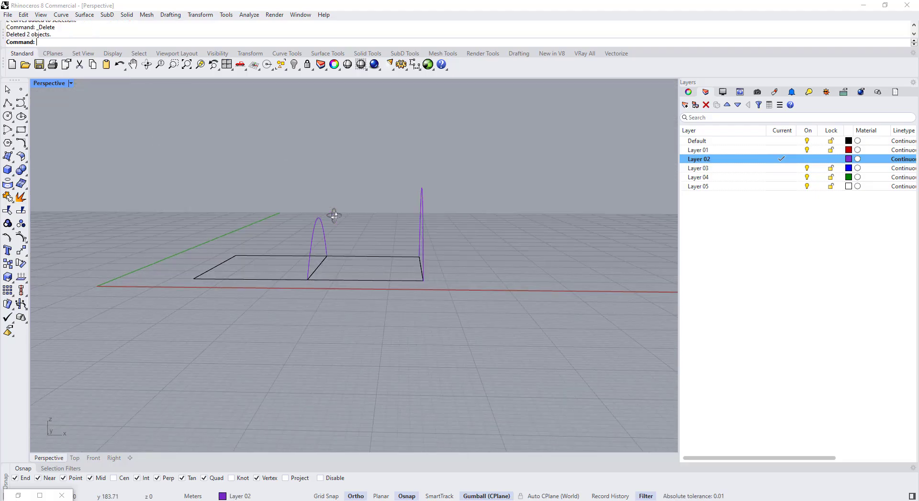
{"action": "key", "text": "Return"}
{"action": "right_click_drag", "start_coordinate": [404, 246], "coordinate": [287, 320]}
{"action": "left_click", "coordinate": [289, 325]}
{"action": "left_click", "coordinate": [227, 326]}
{"action": "left_click", "coordinate": [281, 326]}
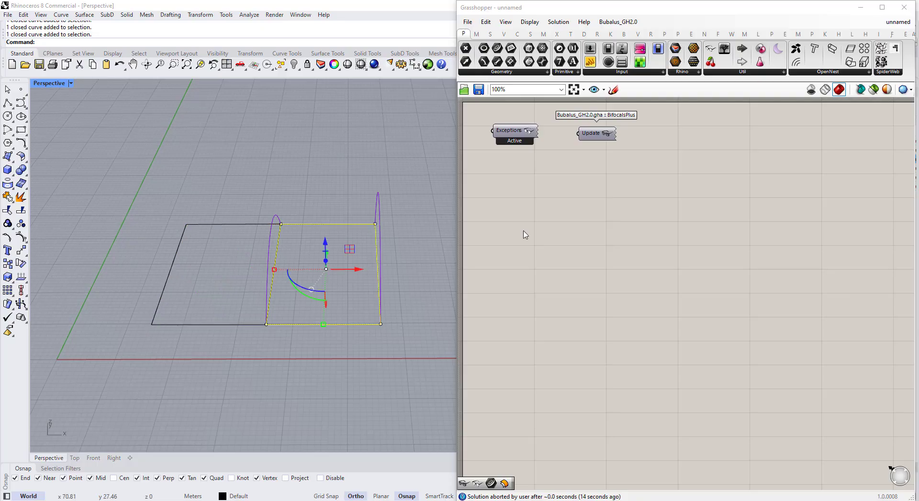
Clear the selection, add a Curve parameter to the Grasshopper canvas and reference both rectangles in it.
{"action": "left_click", "coordinate": [259, 188]}
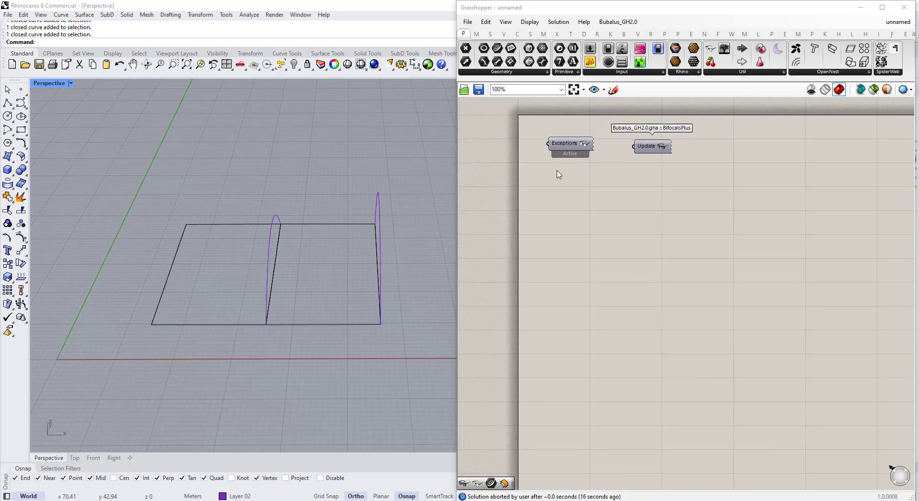
{"action": "double_click", "coordinate": [668, 276]}
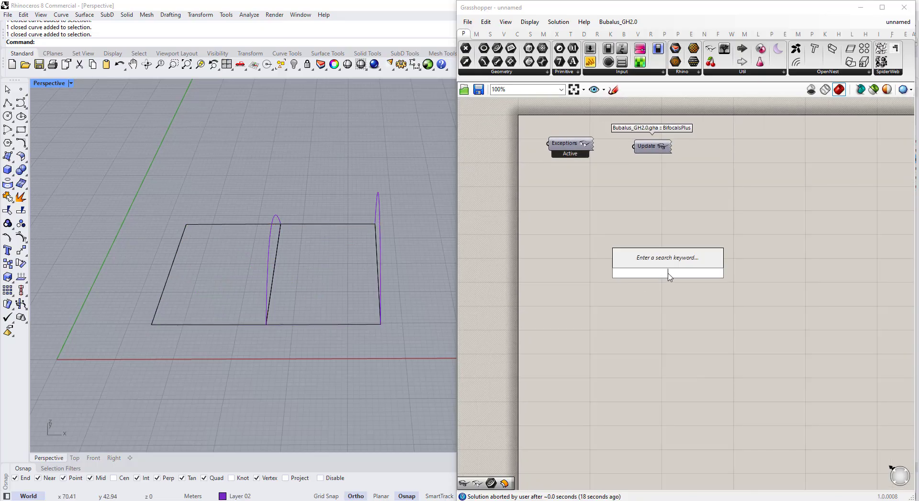
{"action": "type", "text": "crv"}
{"action": "left_click", "coordinate": [663, 267]}
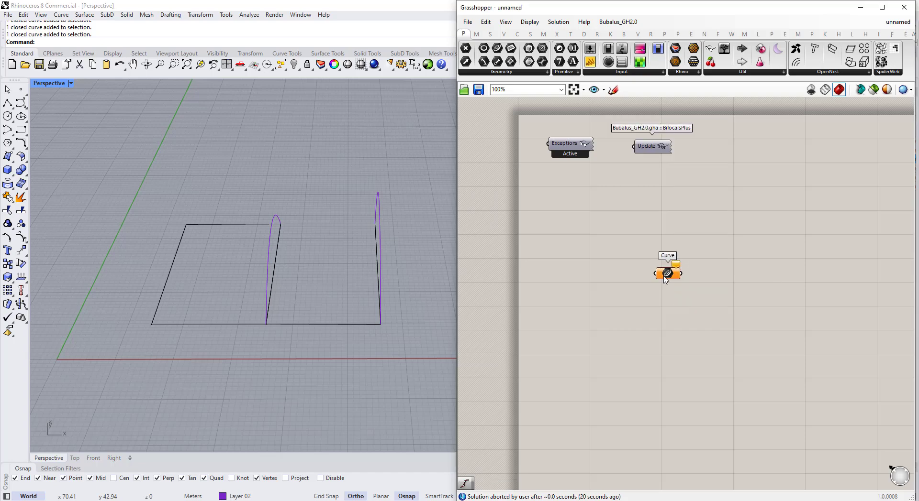
{"action": "right_click", "coordinate": [664, 274]}
{"action": "left_click", "coordinate": [666, 419]}
{"action": "left_click", "coordinate": [212, 327]}
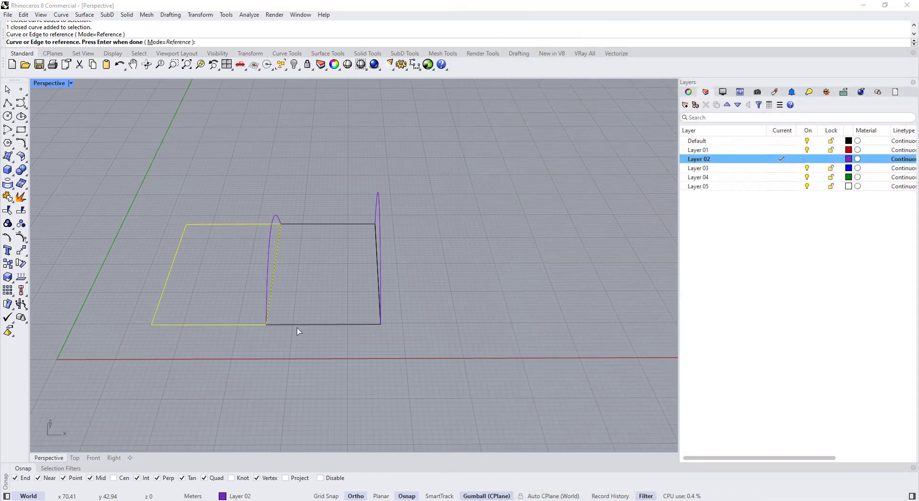
{"action": "left_click", "coordinate": [304, 324]}
{"action": "key", "text": "Return"}
Add a Surface parameter beside the Curve parameter and feed the Curve output into it.
{"action": "double_click", "coordinate": [655, 230]}
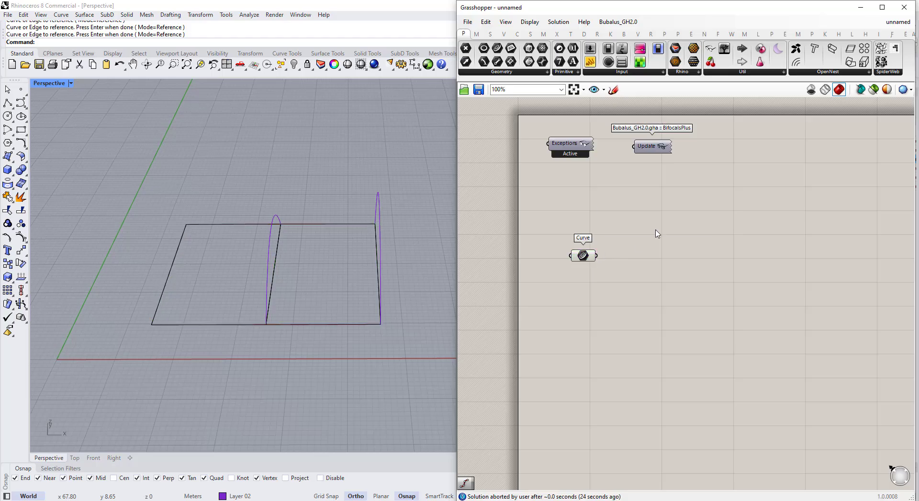
{"action": "type", "text": "srf"}
{"action": "left_click", "coordinate": [637, 169]}
{"action": "left_click_drag", "start_coordinate": [597, 257], "coordinate": [625, 255]}
Place a LunchBox Quad Panels component after the Surface parameter and supply its Surface input from that parameter.
{"action": "left_click", "coordinate": [648, 248]}
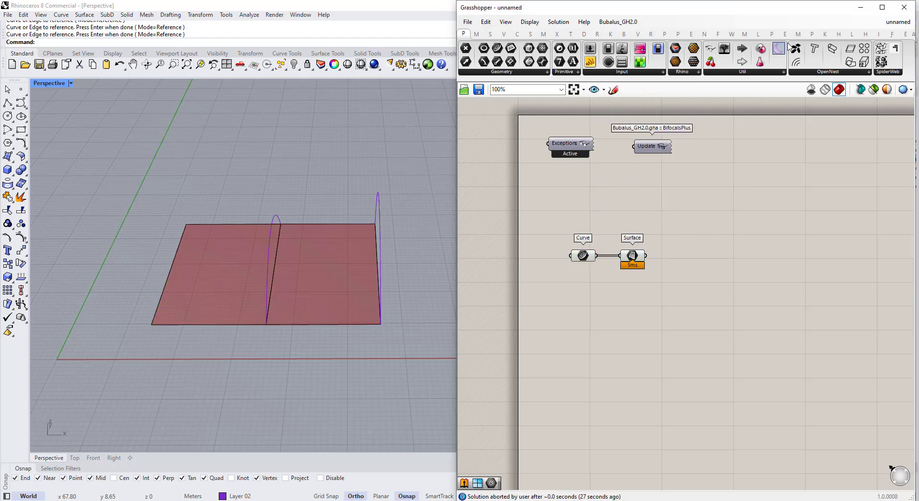
{"action": "left_click", "coordinate": [849, 34]}
{"action": "left_click_drag", "start_coordinate": [719, 215], "coordinate": [703, 268]}
Add a number slider from 0 to 30, set it to 10 and feed it into U Divisions and V Divisions of Quad Panels.
{"action": "double_click", "coordinate": [632, 327]}
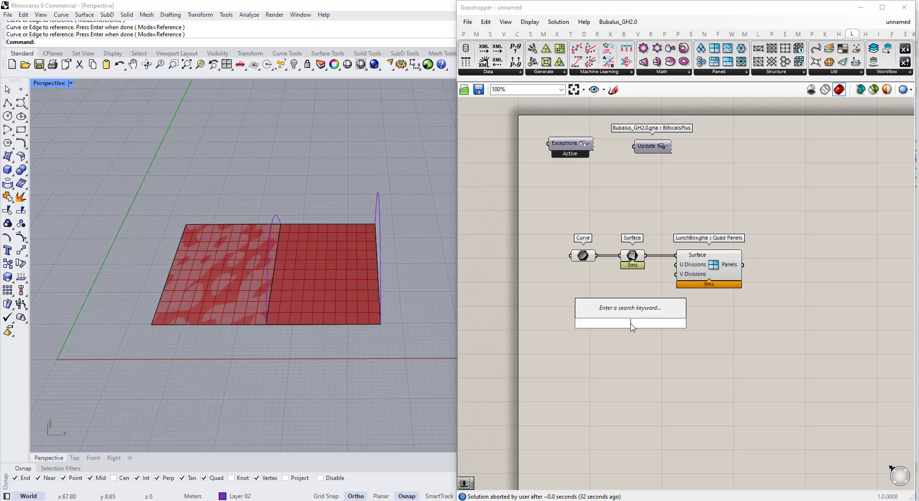
{"action": "type", "text": "0"}
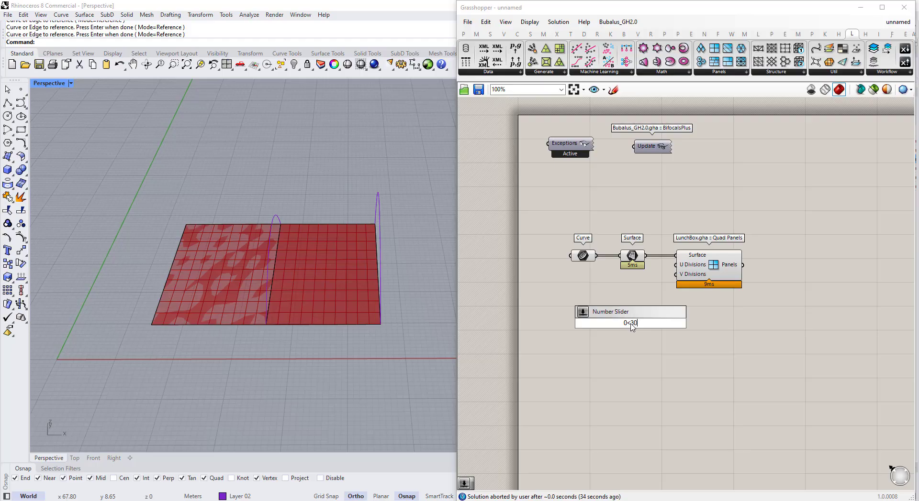
{"action": "type", "text": "<30"}
{"action": "key", "text": "Return"}
{"action": "scroll", "coordinate": [614, 324], "scroll_direction": "up", "scroll_amount": 3}
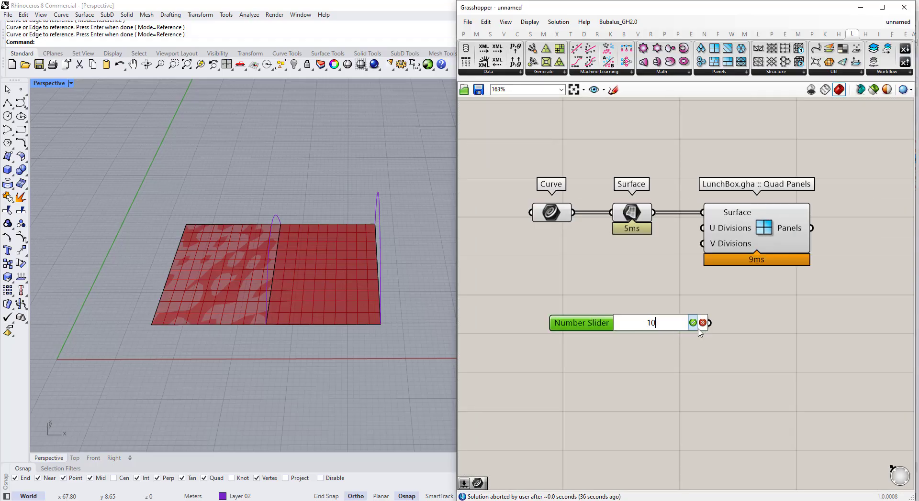
{"action": "left_click_drag", "start_coordinate": [709, 323], "coordinate": [699, 249]}
{"action": "left_click_drag", "start_coordinate": [709, 323], "coordinate": [702, 228]}
Move the number slider closer below the Curve parameter and rename it "No. of Divisions".
{"action": "left_click_drag", "start_coordinate": [599, 329], "coordinate": [560, 306]}
{"action": "right_click", "coordinate": [561, 306]}
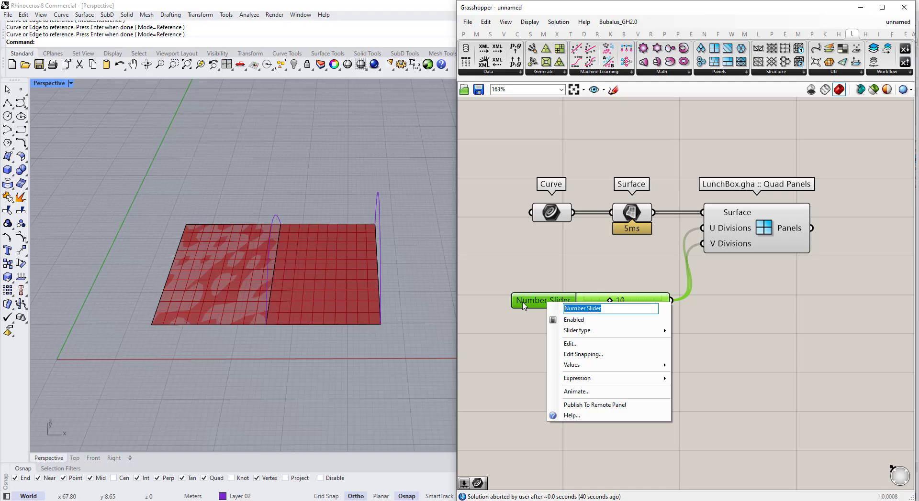
{"action": "type", "text": "Ni"}
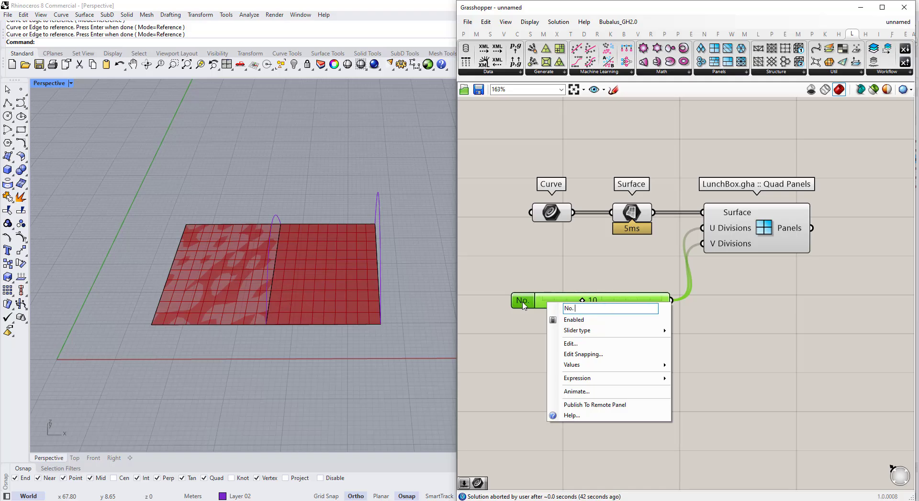
{"action": "type", "text": ". of Divisions"}
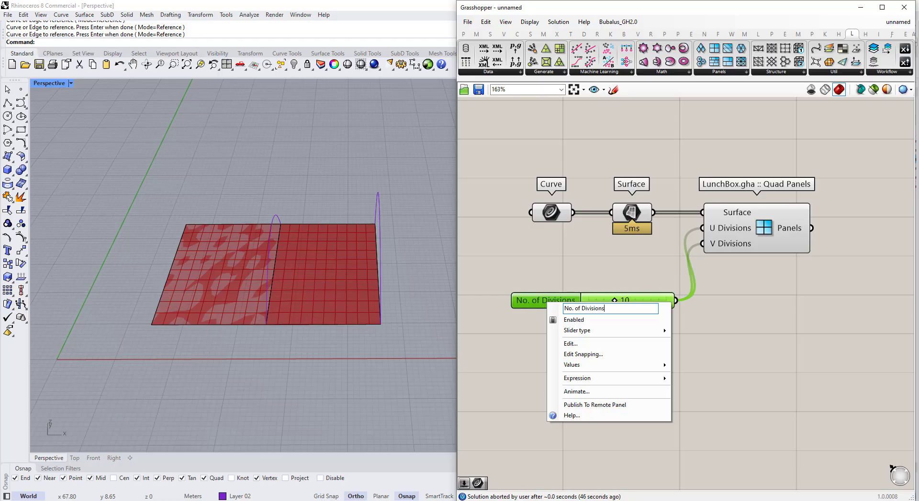
{"action": "left_click", "coordinate": [718, 289]}
{"action": "scroll", "coordinate": [625, 272], "scroll_direction": "down", "scroll_amount": 2}
{"action": "scroll", "coordinate": [867, 220], "scroll_direction": "up", "scroll_amount": 2}
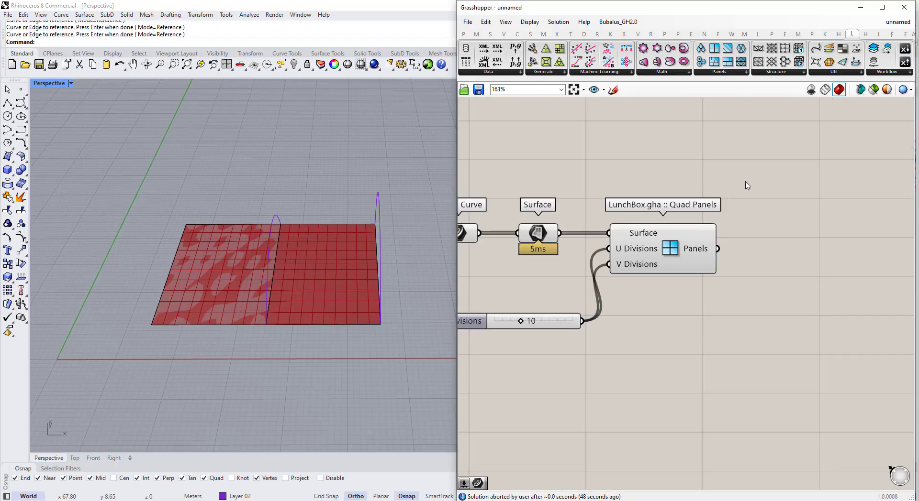
Add a Simple Mesh component after Quad Panels and feed the Panels output into its Brep input.
{"action": "double_click", "coordinate": [746, 185]}
{"action": "type", "text": "simpl"}
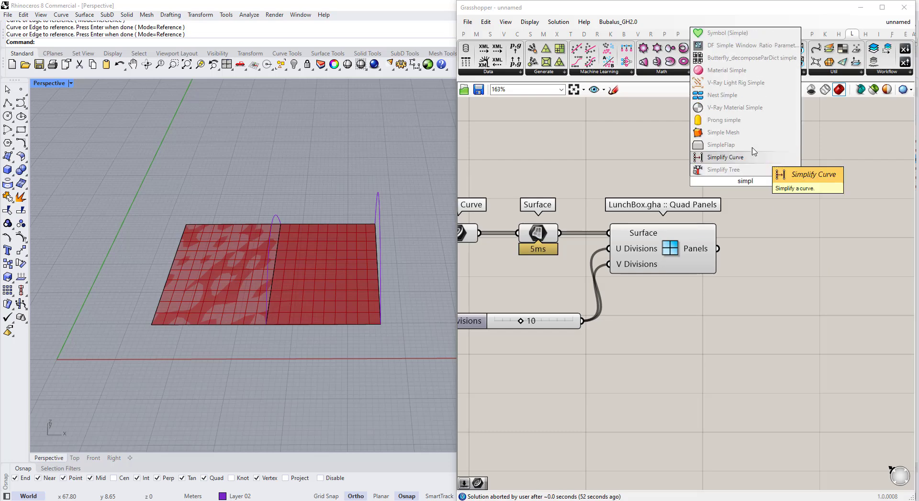
{"action": "left_click", "coordinate": [727, 133]}
{"action": "left_click_drag", "start_coordinate": [718, 254], "coordinate": [704, 182]}
{"action": "left_click_drag", "start_coordinate": [732, 186], "coordinate": [766, 254]}
{"action": "left_click", "coordinate": [781, 205]}
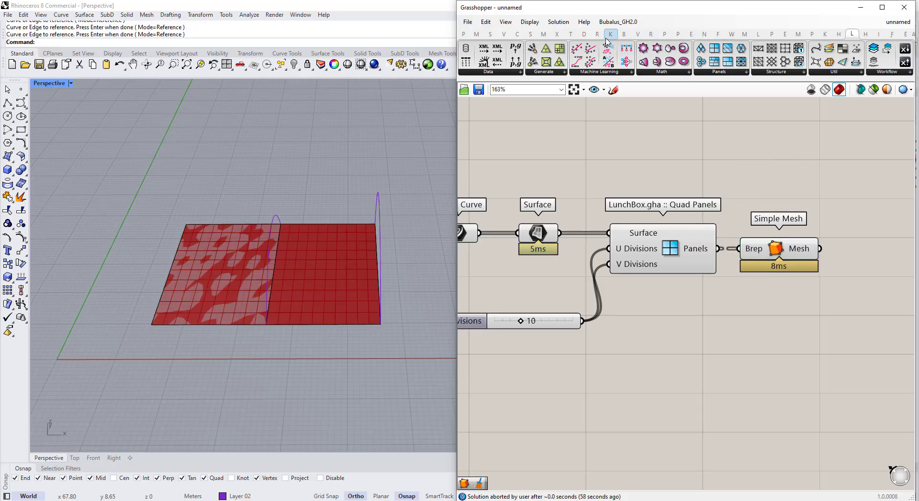
{"action": "double_click", "coordinate": [824, 173]}
{"action": "type", "text": "combine"}
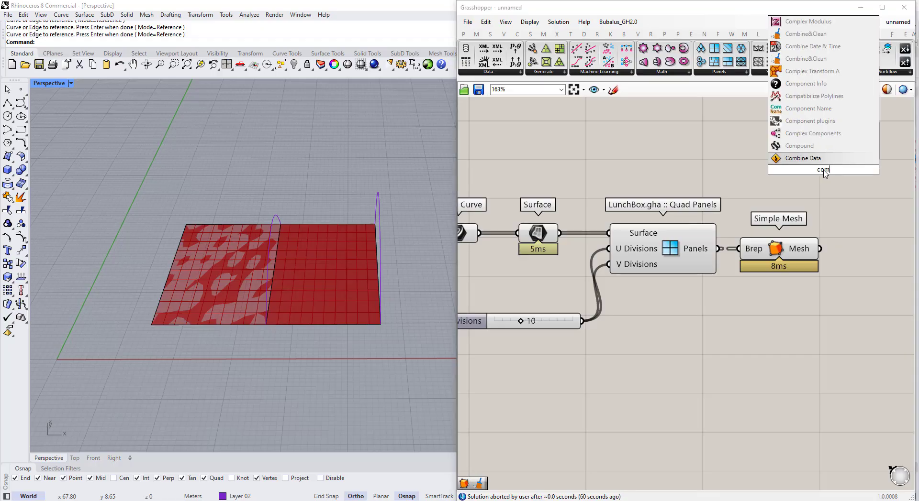
{"action": "key", "text": "Up"}
{"action": "key", "text": "Up"}
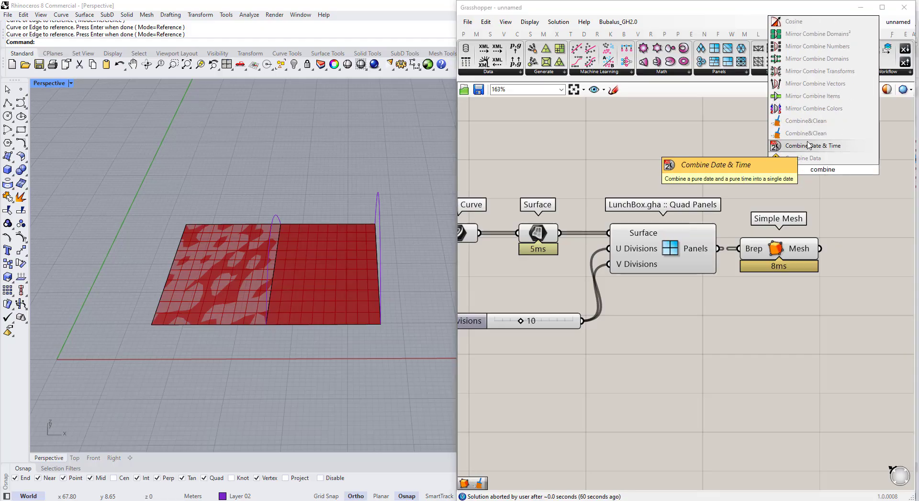
{"action": "key", "text": "Return"}
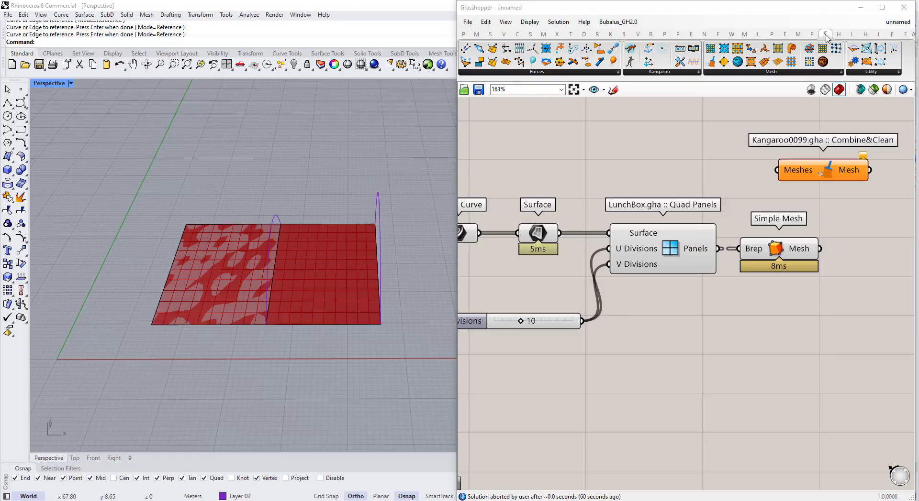
{"action": "left_click", "coordinate": [800, 164]}
{"action": "key", "text": "Delete"}
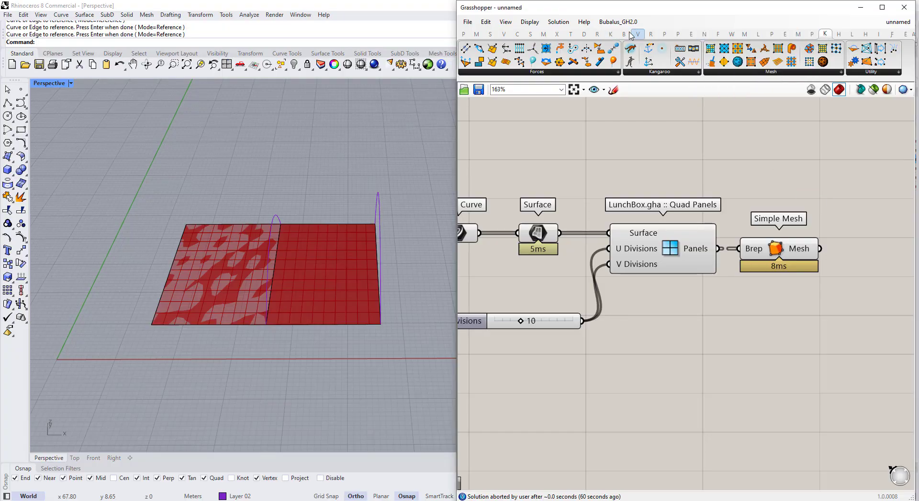
Add Kangaroo's Combine&Clean mesh component after Simple Mesh and feed the Simple Mesh output into its Meshes input.
{"action": "left_click", "coordinate": [611, 34]}
{"action": "left_click", "coordinate": [848, 73]}
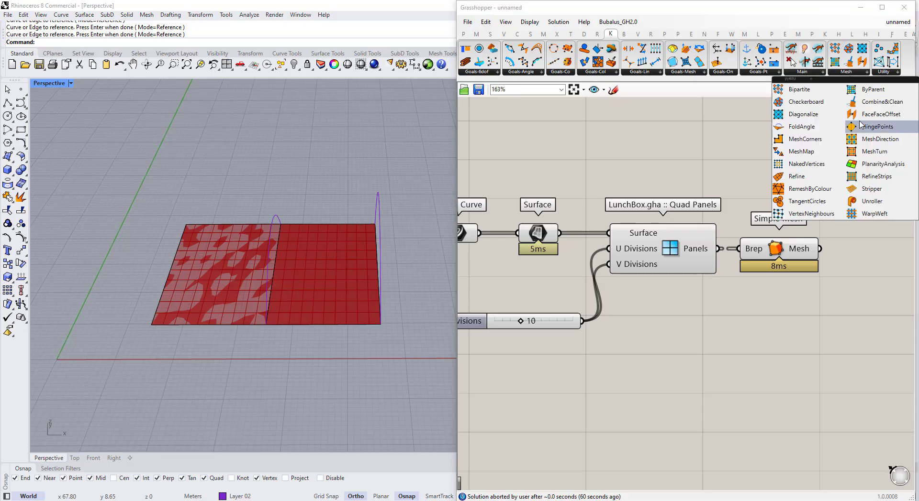
{"action": "left_click_drag", "start_coordinate": [867, 104], "coordinate": [885, 255]}
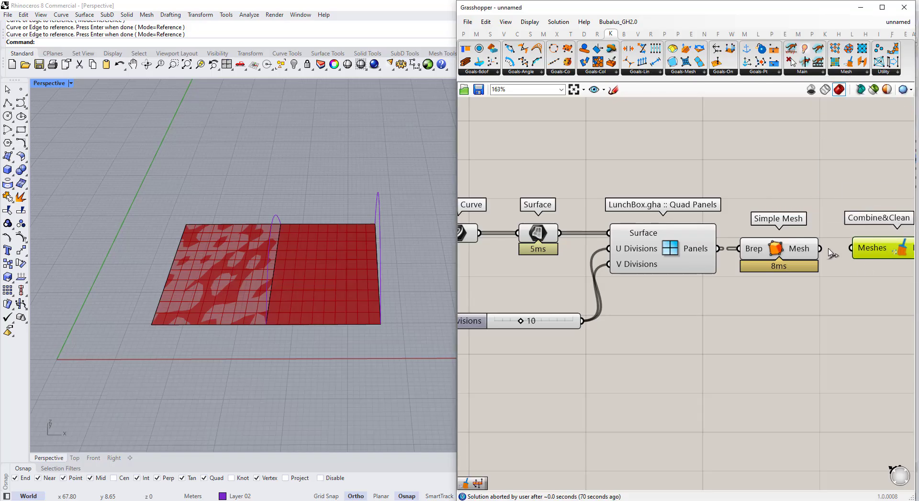
{"action": "left_click_drag", "start_coordinate": [819, 249], "coordinate": [850, 248]}
{"action": "left_click", "coordinate": [851, 280]}
Flatten the Brep input of the Simple Mesh component and select Combine&Clean to check its mesh.
{"action": "scroll", "coordinate": [851, 280], "scroll_direction": "up", "scroll_amount": 2}
{"action": "left_click", "coordinate": [764, 259]}
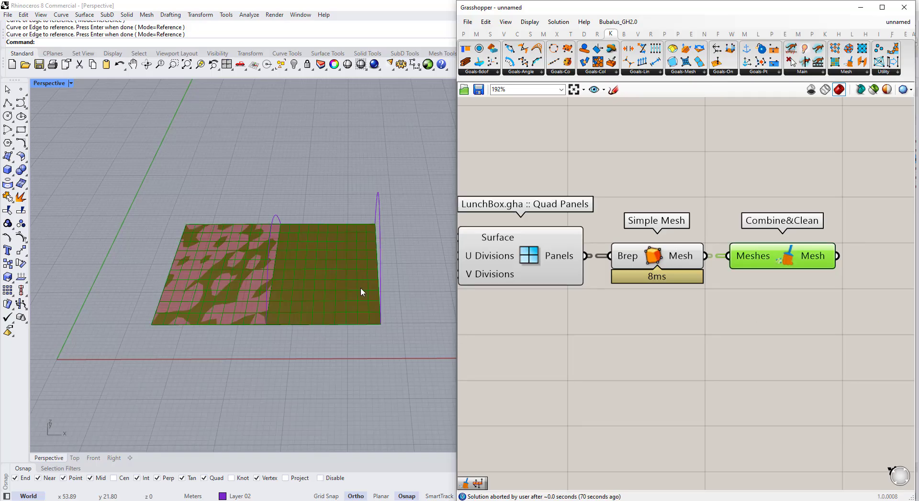
{"action": "left_click", "coordinate": [303, 306]}
{"action": "right_click", "coordinate": [745, 263]}
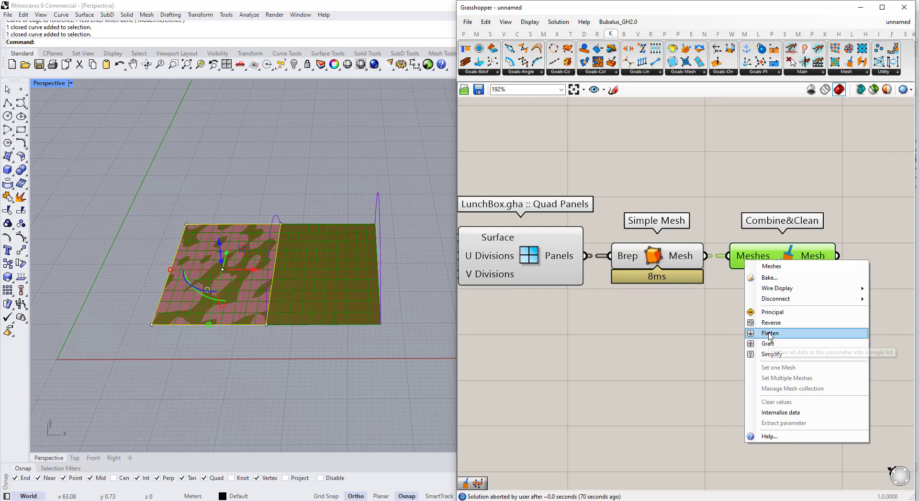
{"action": "left_click", "coordinate": [770, 354]}
{"action": "left_click", "coordinate": [627, 261]}
{"action": "right_click", "coordinate": [626, 260]}
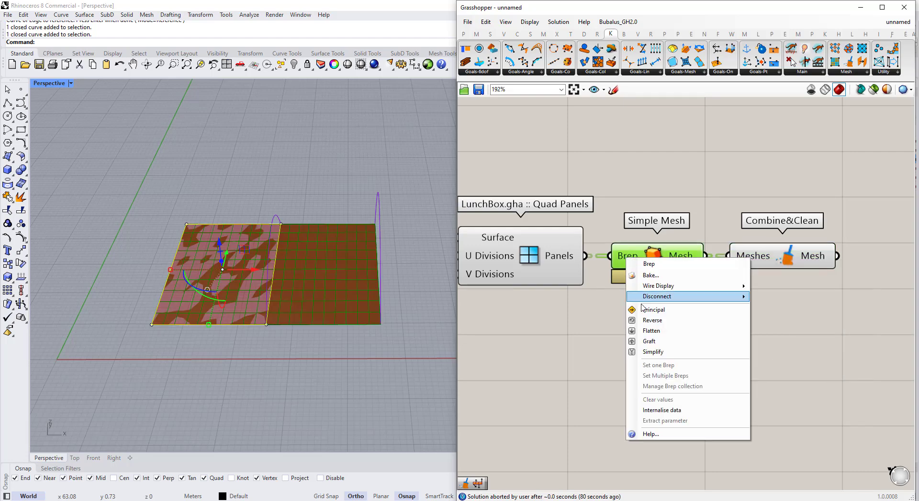
{"action": "left_click", "coordinate": [652, 333]}
{"action": "left_click", "coordinate": [778, 260]}
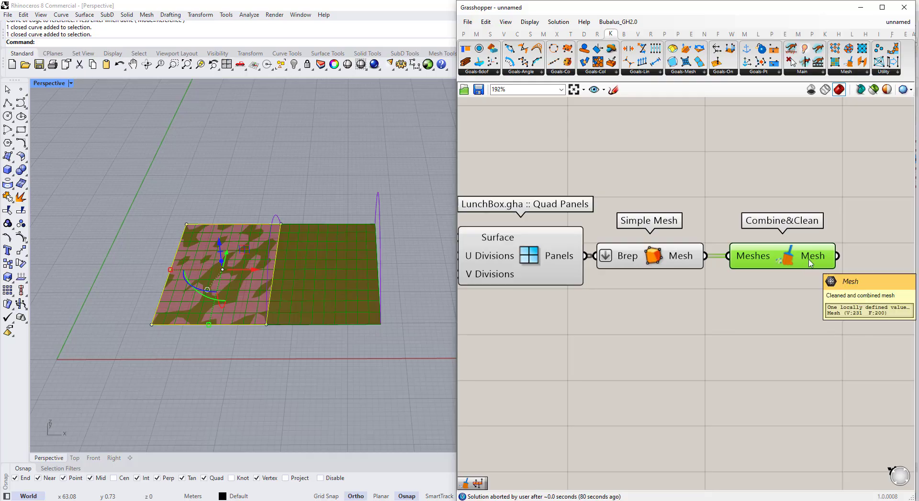
{"action": "left_click", "coordinate": [842, 287]}
Add a Unify Mesh component after Combine&Clean and feed the combined mesh into it.
{"action": "scroll", "coordinate": [762, 257], "scroll_direction": "down", "scroll_amount": 1}
{"action": "double_click", "coordinate": [762, 257]}
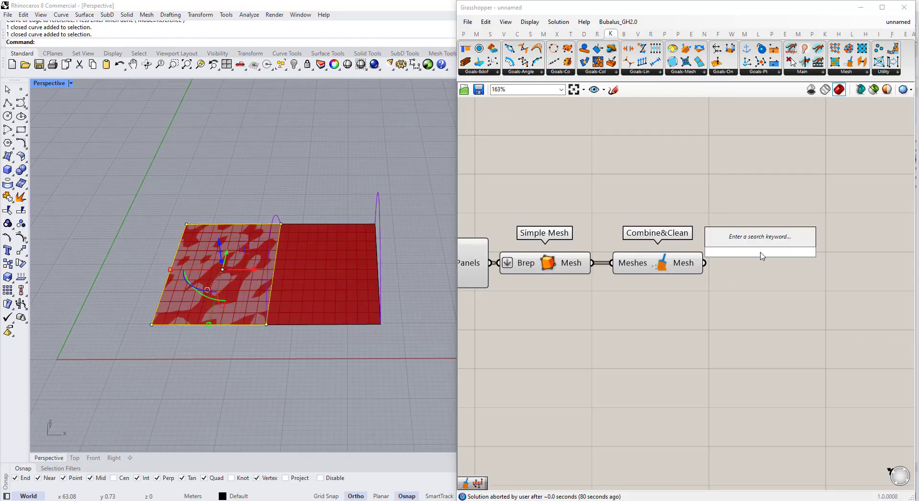
{"action": "type", "text": "unify"}
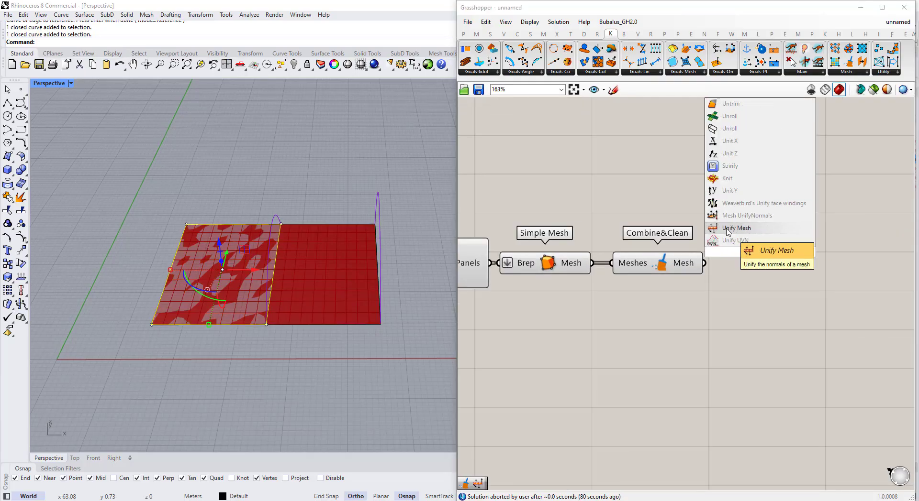
{"action": "left_click", "coordinate": [727, 232]}
{"action": "left_click_drag", "start_coordinate": [703, 263], "coordinate": [720, 264]}
Bake the Combine&Clean mesh into Rhino and move the baked mesh away from the preview.
{"action": "left_click", "coordinate": [689, 268]}
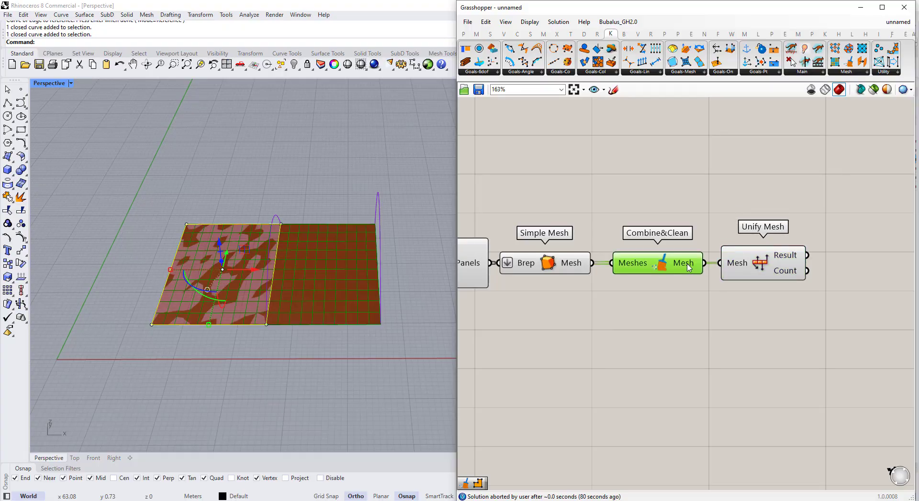
{"action": "middle_click", "coordinate": [689, 268]}
{"action": "left_click", "coordinate": [262, 225]}
{"action": "right_click_drag", "start_coordinate": [262, 225], "coordinate": [315, 244]}
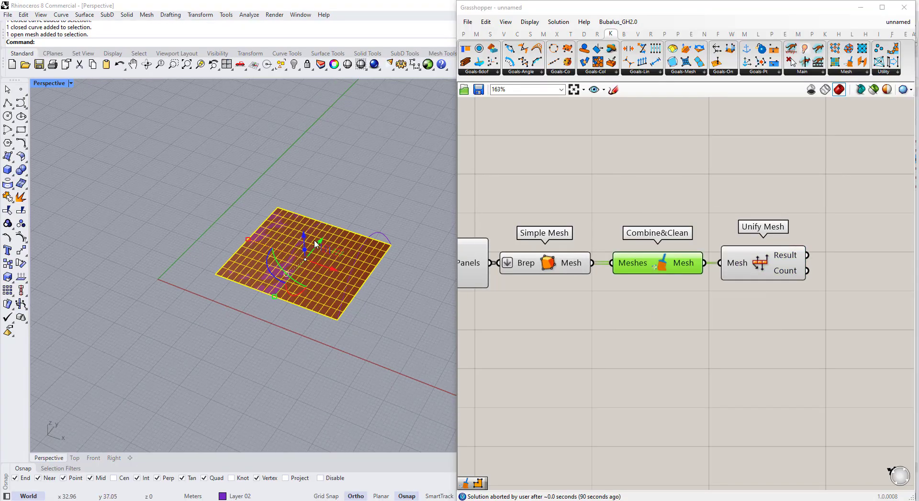
{"action": "left_click_drag", "start_coordinate": [316, 244], "coordinate": [376, 170]}
{"action": "key", "text": "alt"}
Minimize Grasshopper and turn on Color Backfaces for the Shaded display to inspect the baked mesh's face directions.
{"action": "left_click", "coordinate": [860, 7]}
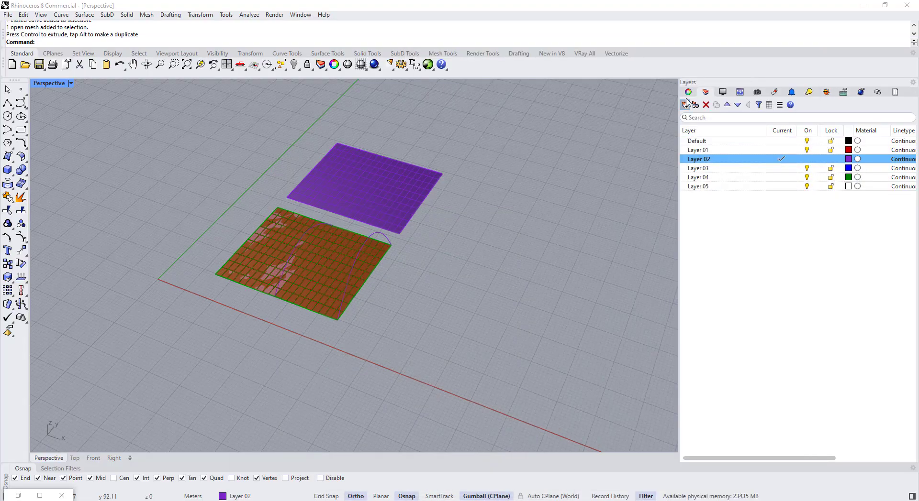
{"action": "left_click", "coordinate": [723, 92]}
{"action": "scroll", "coordinate": [795, 423], "scroll_direction": "down", "scroll_amount": 3}
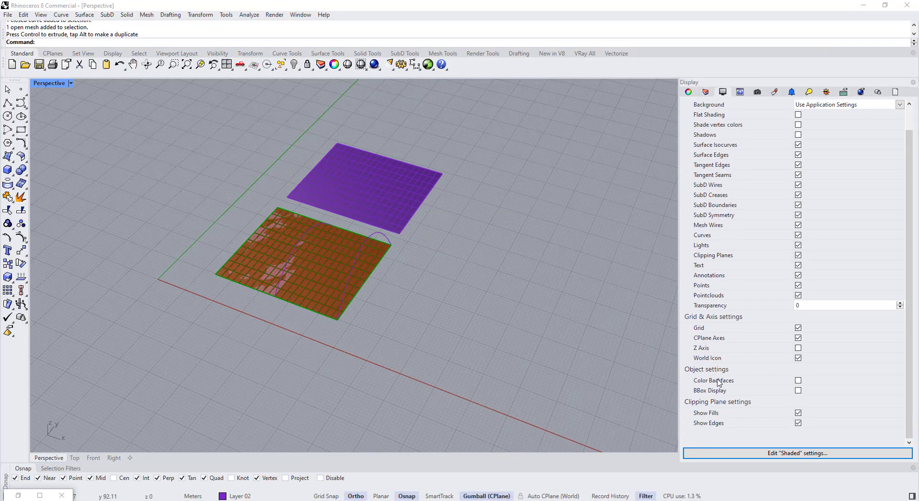
{"action": "left_click", "coordinate": [797, 381]}
{"action": "right_click_drag", "start_coordinate": [450, 196], "coordinate": [344, 210]}
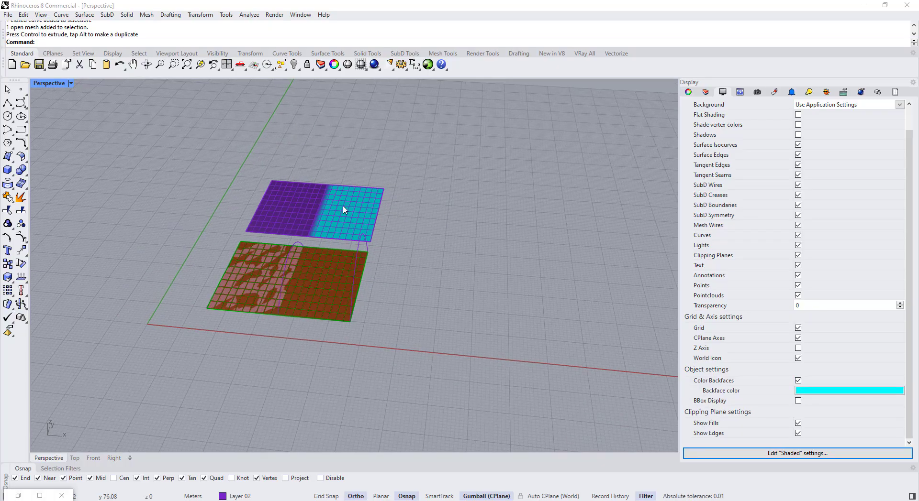
Check the baked mesh with the Dir command, delete that mesh and reopen Grasshopper.
{"action": "left_click", "coordinate": [21, 264]}
{"action": "scroll", "coordinate": [326, 213], "scroll_direction": "up", "scroll_amount": 3}
{"action": "key", "text": "Return"}
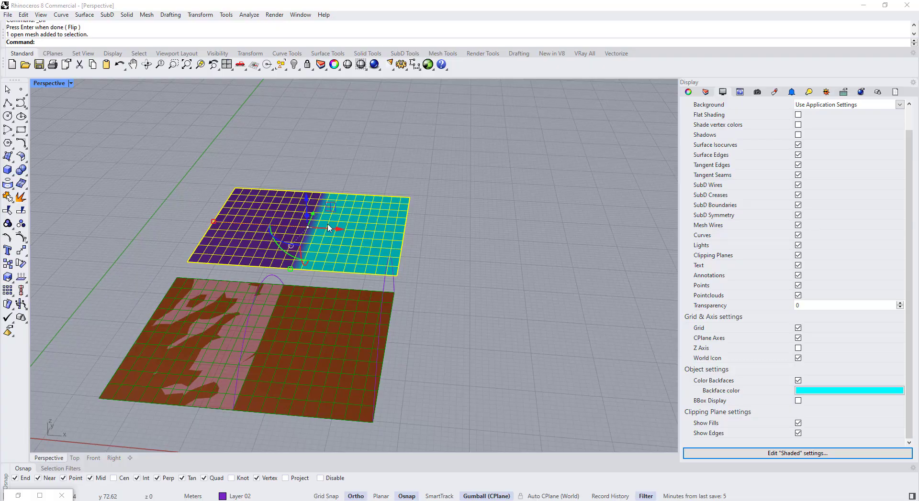
{"action": "key", "text": "Delete"}
{"action": "key", "text": "Return"}
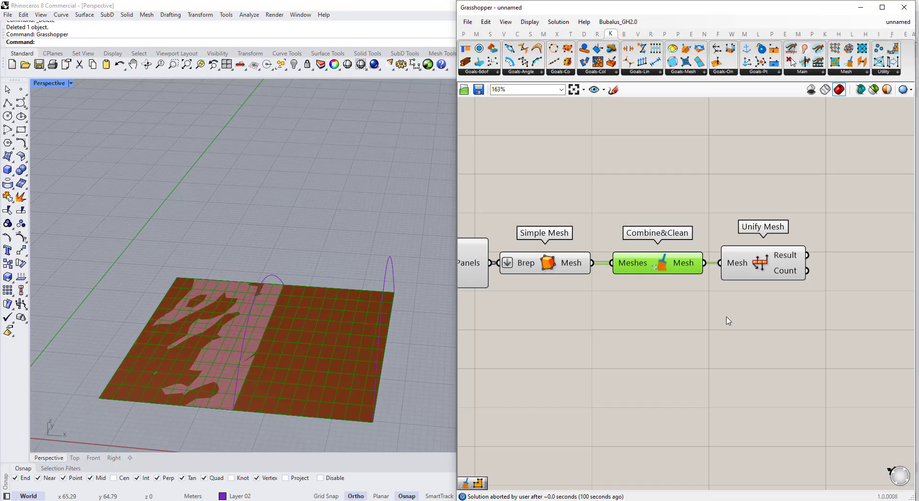
Disable the preview of the whole panel-to-mesh chain and re-enable it only for the Unify Mesh component.
{"action": "scroll", "coordinate": [751, 289], "scroll_direction": "down", "scroll_amount": 2}
{"action": "left_click_drag", "start_coordinate": [776, 358], "coordinate": [478, 240]}
{"action": "middle_click", "coordinate": [577, 263]}
{"action": "left_click", "coordinate": [608, 233]}
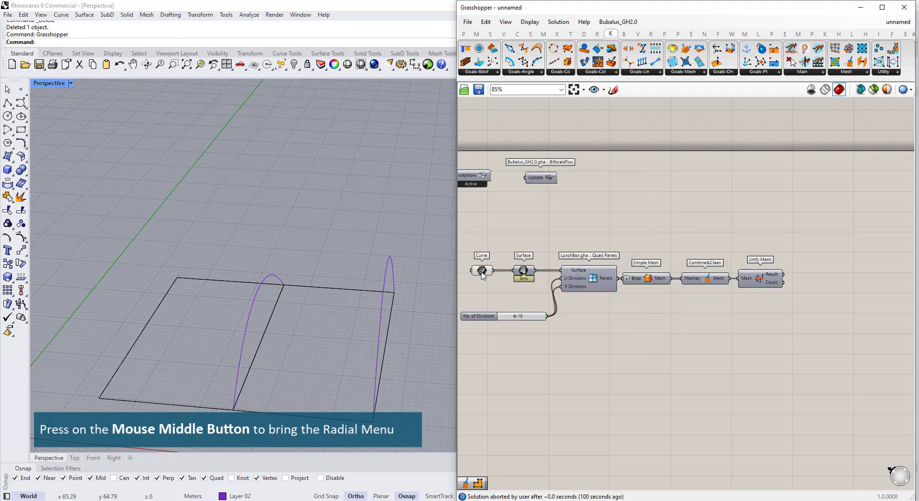
{"action": "left_click_drag", "start_coordinate": [482, 275], "coordinate": [468, 275]}
{"action": "left_click", "coordinate": [707, 360]}
{"action": "middle_click", "coordinate": [755, 270]}
{"action": "left_click", "coordinate": [742, 348]}
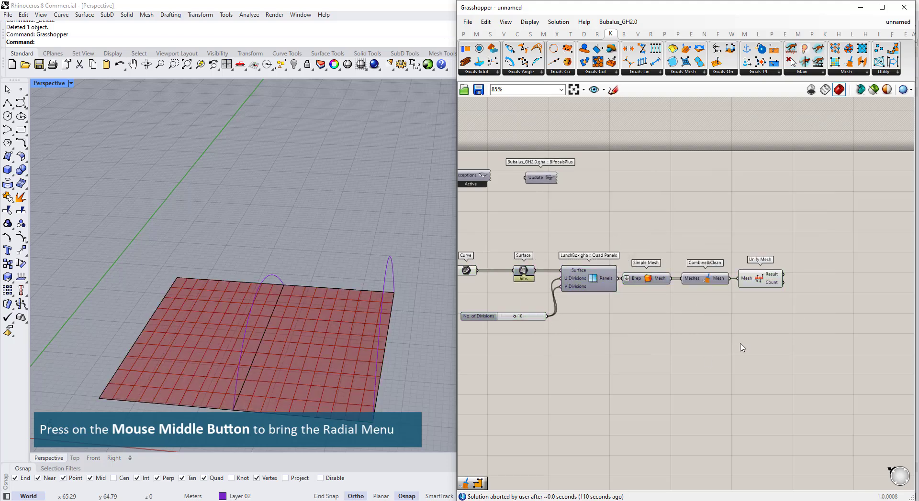
Group the components from Surface to Unify Mesh, leaving the No. of Divisions slider outside the group.
{"action": "left_click_drag", "start_coordinate": [785, 358], "coordinate": [479, 237]}
{"action": "key", "text": "ctrl+g"}
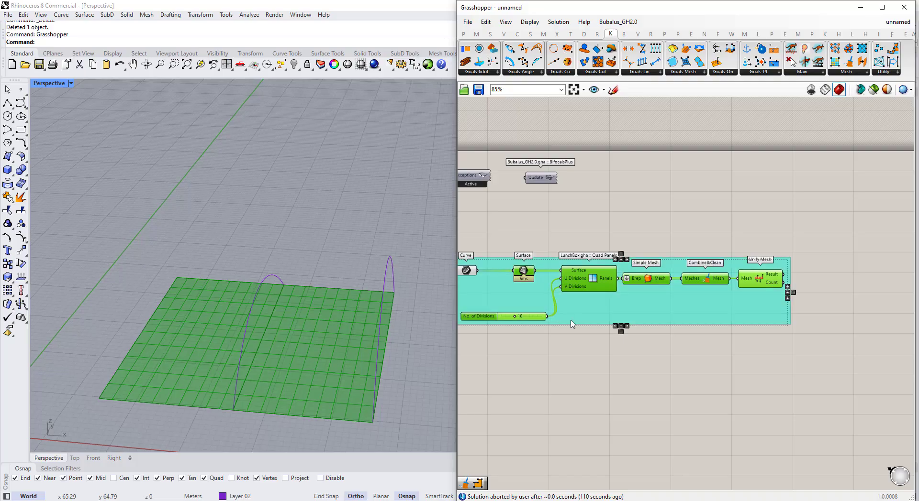
{"action": "scroll", "coordinate": [660, 307], "scroll_direction": "down", "scroll_amount": 2}
{"action": "left_click", "coordinate": [531, 344]}
{"action": "left_click_drag", "start_coordinate": [531, 318], "coordinate": [503, 320]}
{"action": "right_click", "coordinate": [555, 296]}
{"action": "left_click", "coordinate": [588, 384]}
{"action": "left_click", "coordinate": [663, 316]}
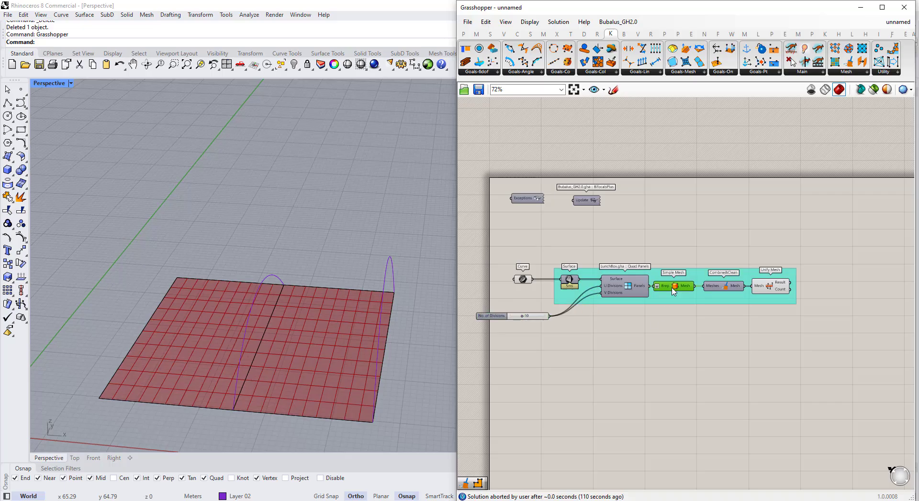
Move Simple Mesh and Quad Panels lower within the group and name the group "Creating Mesh".
{"action": "left_click_drag", "start_coordinate": [673, 292], "coordinate": [675, 319]}
{"action": "left_click_drag", "start_coordinate": [622, 288], "coordinate": [619, 310]}
{"action": "left_click", "coordinate": [668, 289]}
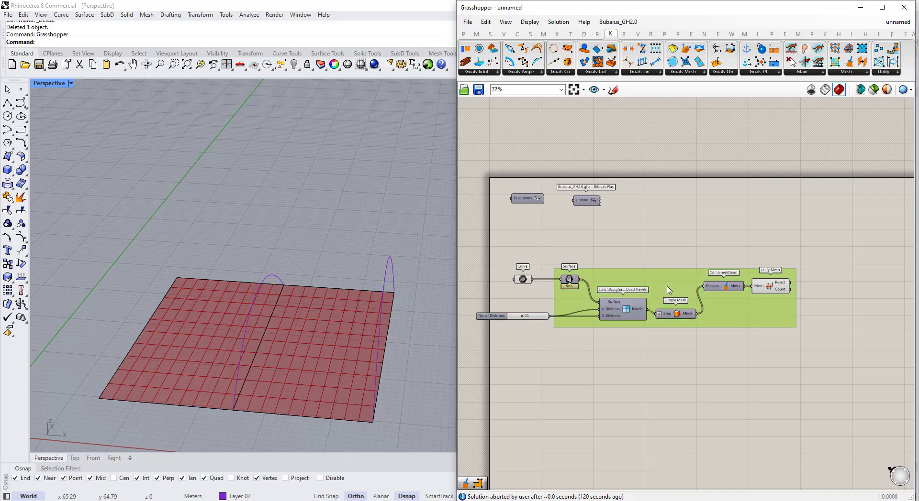
{"action": "right_click", "coordinate": [668, 290]}
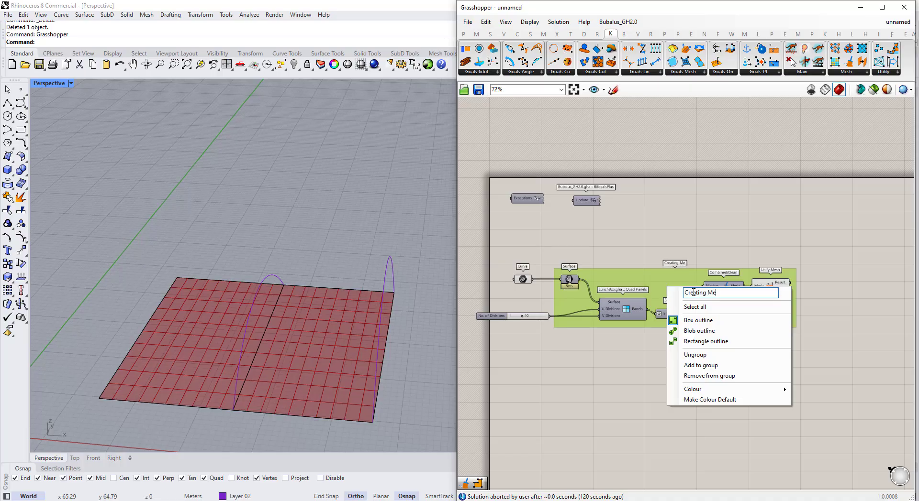
{"action": "key", "text": "Return"}
{"action": "scroll", "coordinate": [770, 292], "scroll_direction": "up", "scroll_amount": 2}
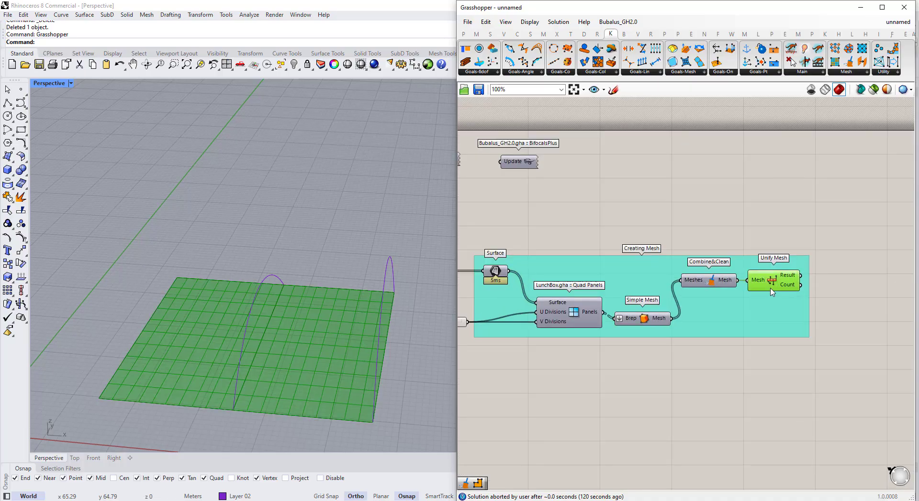
Examine the two arch curves against the unified mesh, selecting each arch in turn from different viewing angles.
{"action": "scroll", "coordinate": [796, 286], "scroll_direction": "down", "scroll_amount": 2}
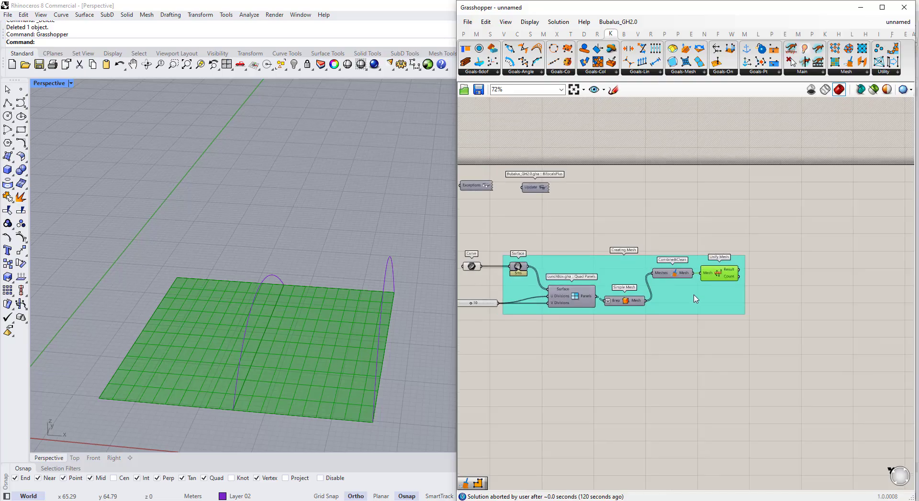
{"action": "scroll", "coordinate": [322, 253], "scroll_direction": "down", "scroll_amount": 1}
{"action": "left_click", "coordinate": [771, 309]}
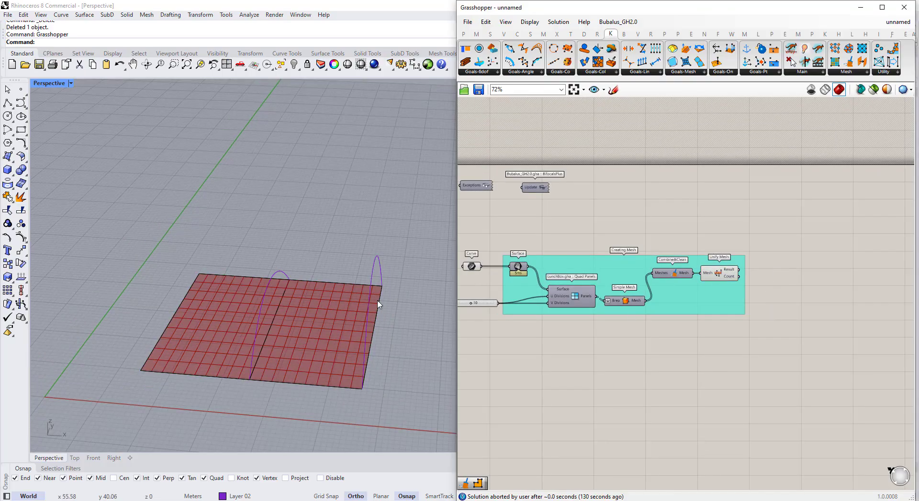
{"action": "right_click_drag", "start_coordinate": [378, 305], "coordinate": [373, 297]}
{"action": "left_click", "coordinate": [370, 282]}
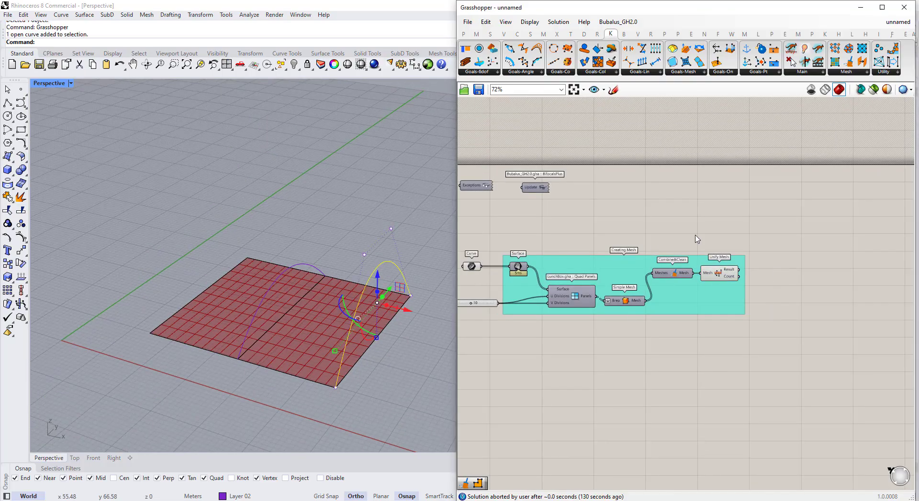
{"action": "left_click", "coordinate": [332, 238]}
{"action": "right_click_drag", "start_coordinate": [275, 218], "coordinate": [292, 230]}
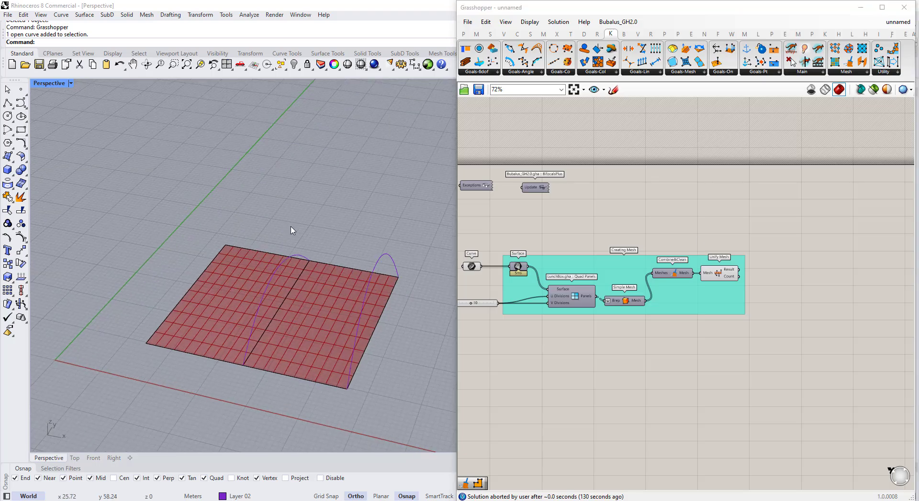
{"action": "left_click", "coordinate": [298, 263]}
{"action": "left_click", "coordinate": [384, 263]}
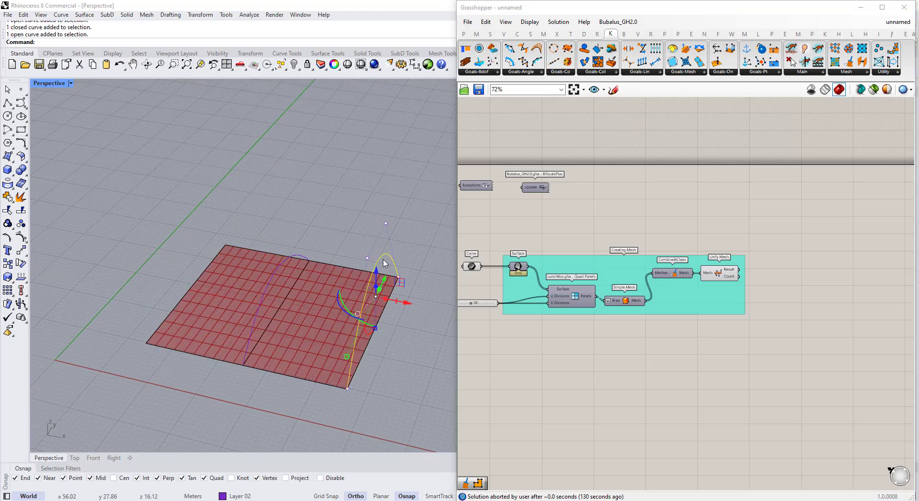
{"action": "left_click", "coordinate": [305, 259]}
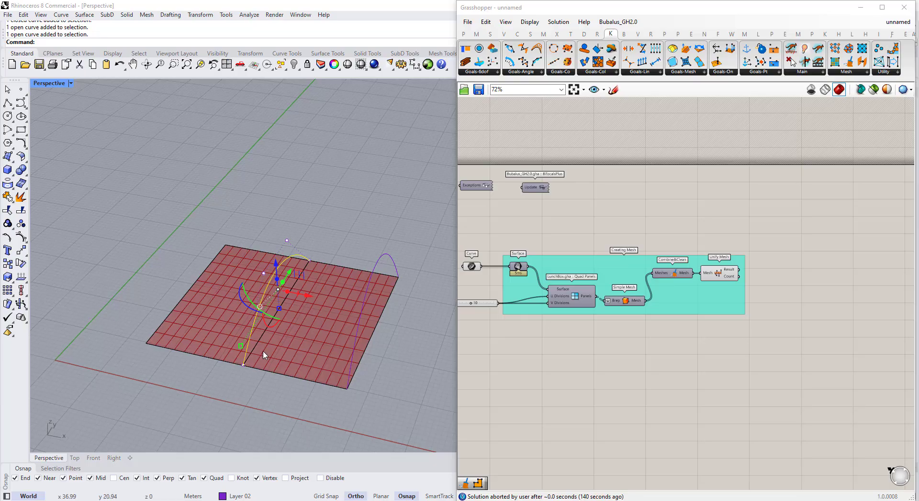
{"action": "left_click", "coordinate": [384, 256]}
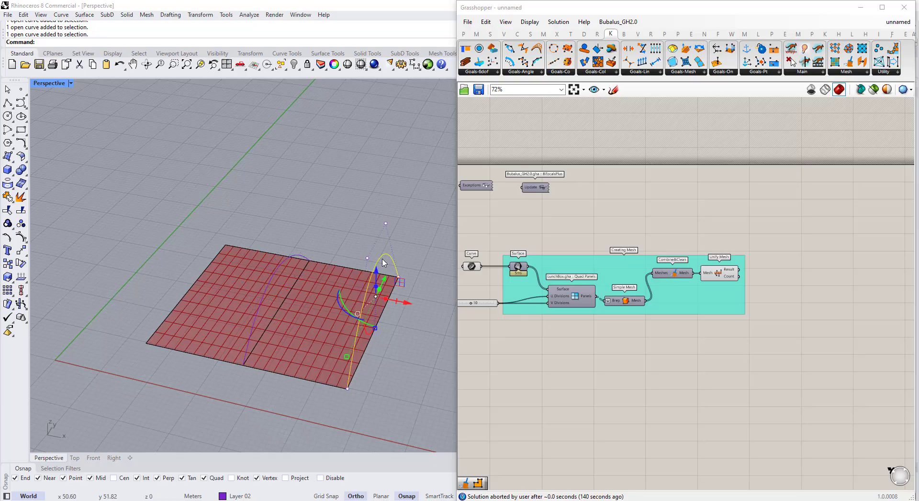
Place a Kangaroo OnCurve goal component in free space beyond the Unify Mesh component.
{"action": "left_click", "coordinate": [727, 73]}
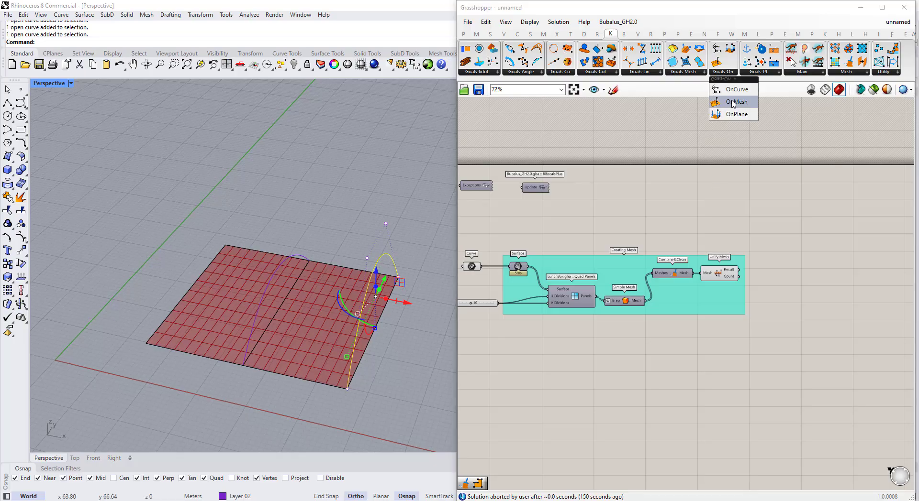
{"action": "left_click_drag", "start_coordinate": [736, 89], "coordinate": [773, 236]}
{"action": "scroll", "coordinate": [798, 244], "scroll_direction": "up", "scroll_amount": 2}
{"action": "left_click", "coordinate": [735, 229]}
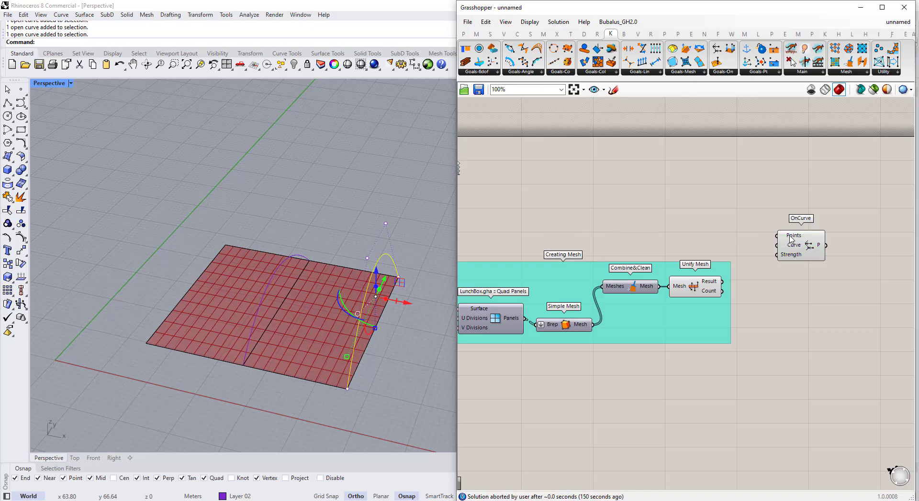
Check how both arch curves rise above the mesh edges they span, using the middle arch for closer inspection.
{"action": "left_click", "coordinate": [391, 323]}
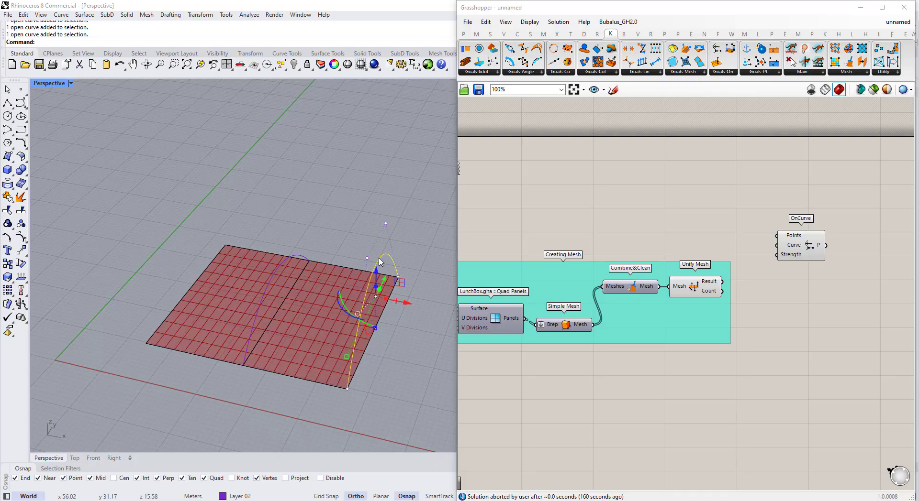
{"action": "left_click", "coordinate": [298, 254]}
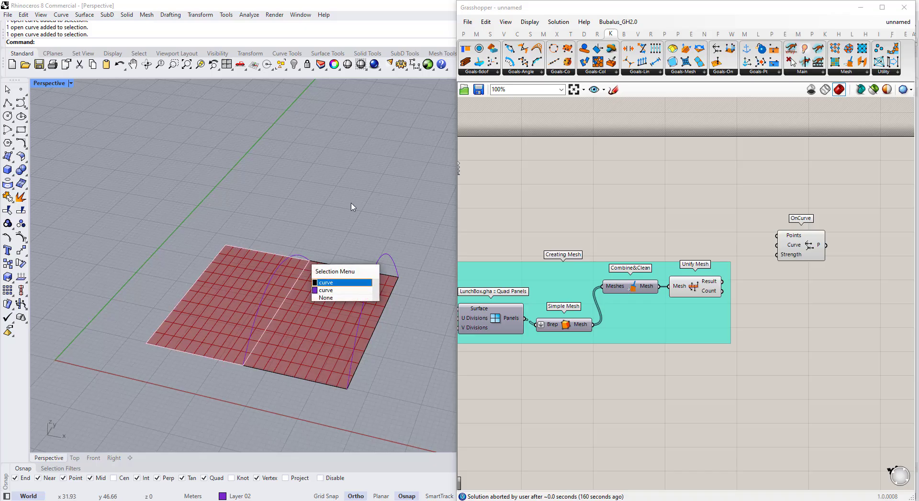
{"action": "left_click", "coordinate": [352, 205]}
{"action": "right_click_drag", "start_coordinate": [260, 259], "coordinate": [226, 255]}
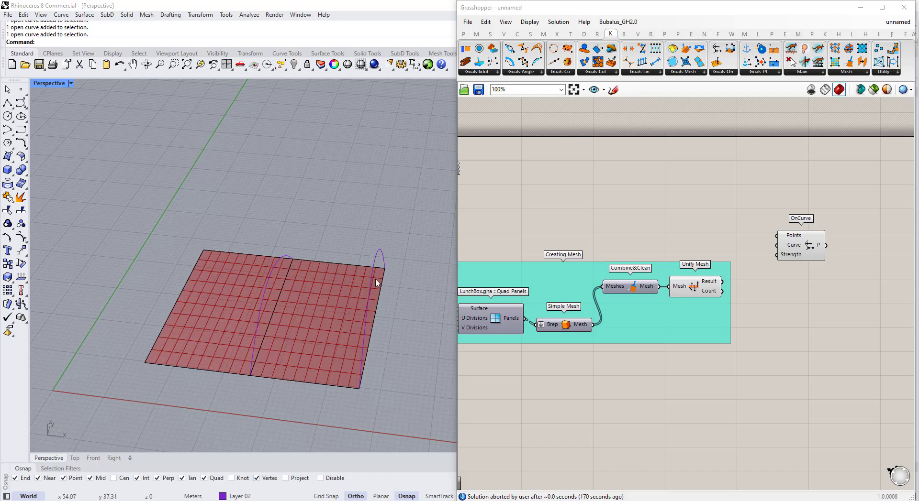
{"action": "right_click_drag", "start_coordinate": [339, 286], "coordinate": [329, 263]}
{"action": "left_click", "coordinate": [283, 277]}
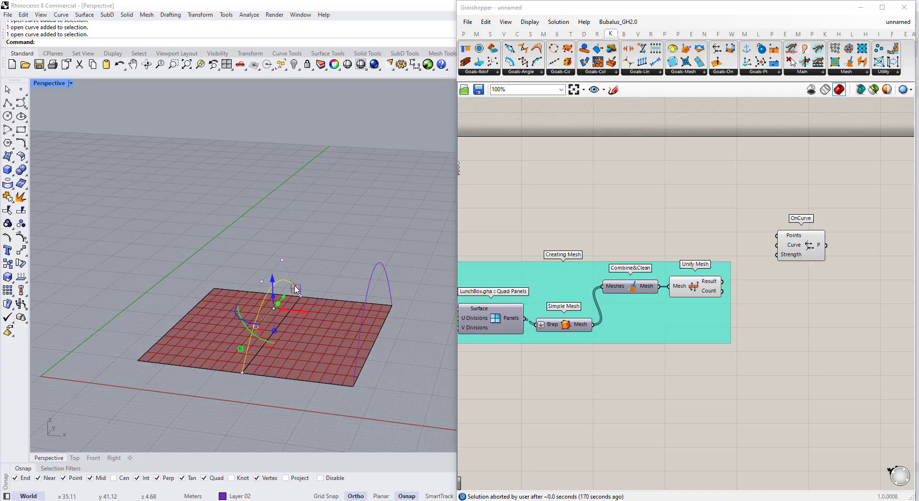
{"action": "left_click", "coordinate": [345, 240]}
Nudge the Unify Mesh component slightly farther from Combine&Clean within the Creating Mesh group.
{"action": "scroll", "coordinate": [345, 241], "scroll_direction": "down", "scroll_amount": 2}
{"action": "left_click_drag", "start_coordinate": [704, 290], "coordinate": [710, 290]}
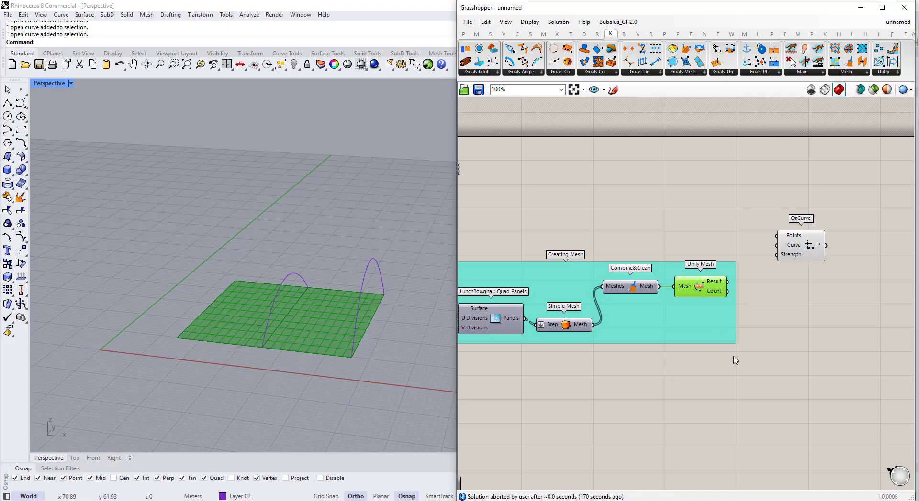
{"action": "left_click", "coordinate": [736, 360]}
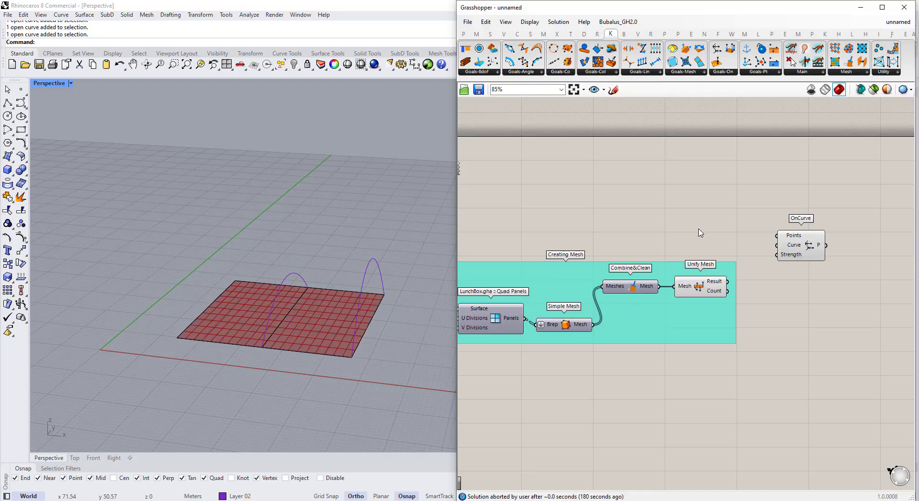
Add an Explode component below the Creating Mesh group and feed it the base rectangles from the Curve parameter.
{"action": "scroll", "coordinate": [699, 230], "scroll_direction": "down", "scroll_amount": 3}
{"action": "left_click", "coordinate": [540, 250]}
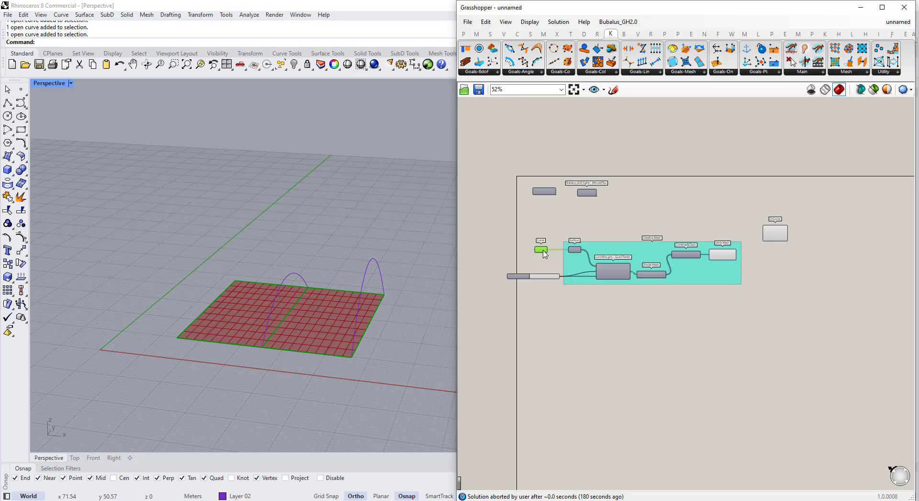
{"action": "scroll", "coordinate": [604, 295], "scroll_direction": "up", "scroll_amount": 2}
{"action": "double_click", "coordinate": [644, 323]}
{"action": "type", "text": "ex"}
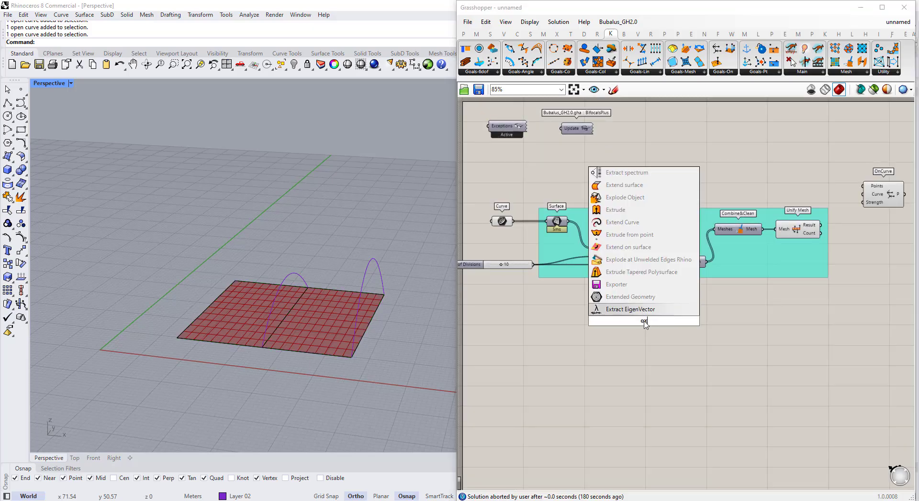
{"action": "type", "text": "plode"}
{"action": "left_click", "coordinate": [639, 311]}
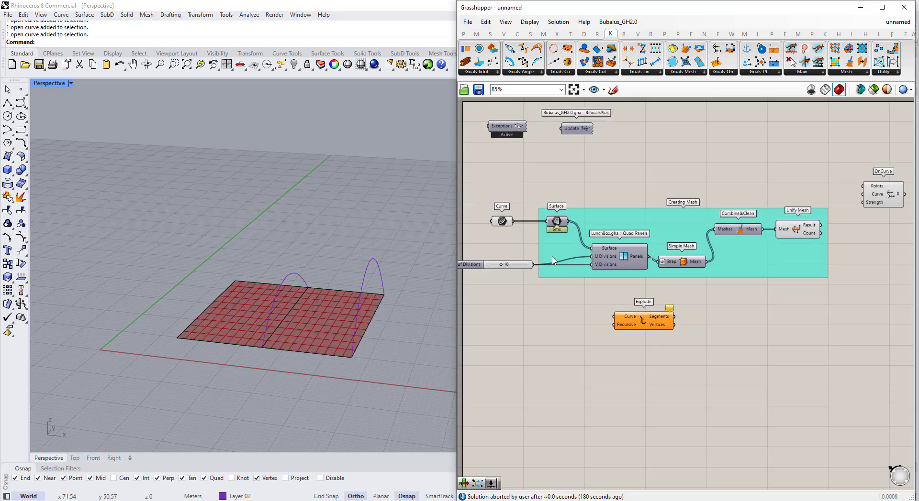
{"action": "left_click_drag", "start_coordinate": [513, 221], "coordinate": [615, 318]}
{"action": "left_click_drag", "start_coordinate": [633, 323], "coordinate": [652, 361]}
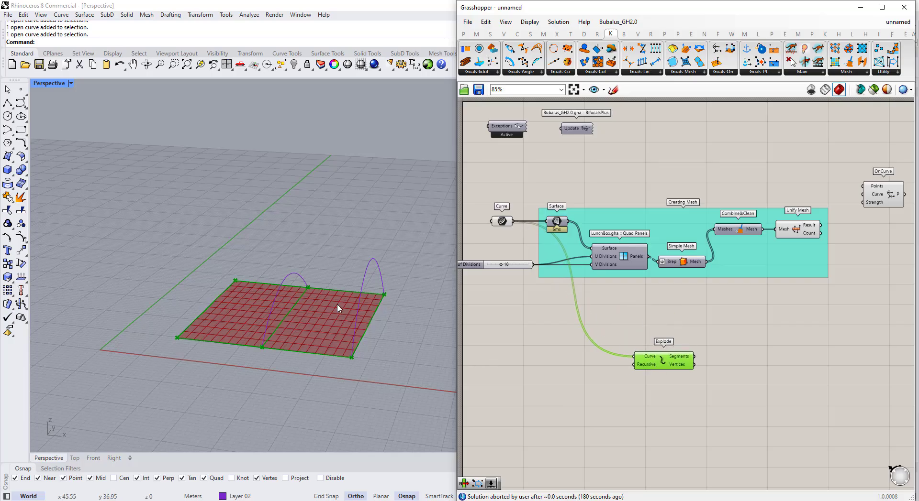
Place a Kangaroo removeDuplicatePts component beside the Explode component.
{"action": "scroll", "coordinate": [726, 368], "scroll_direction": "up", "scroll_amount": 1}
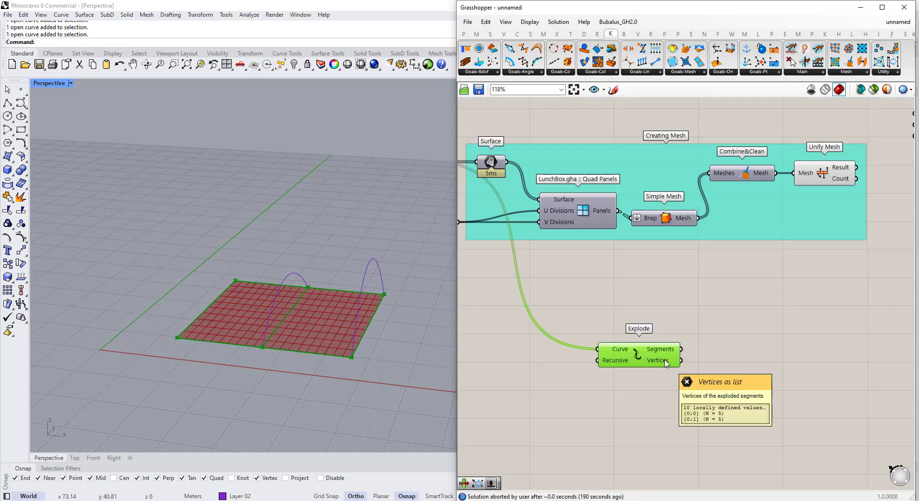
{"action": "double_click", "coordinate": [719, 360]}
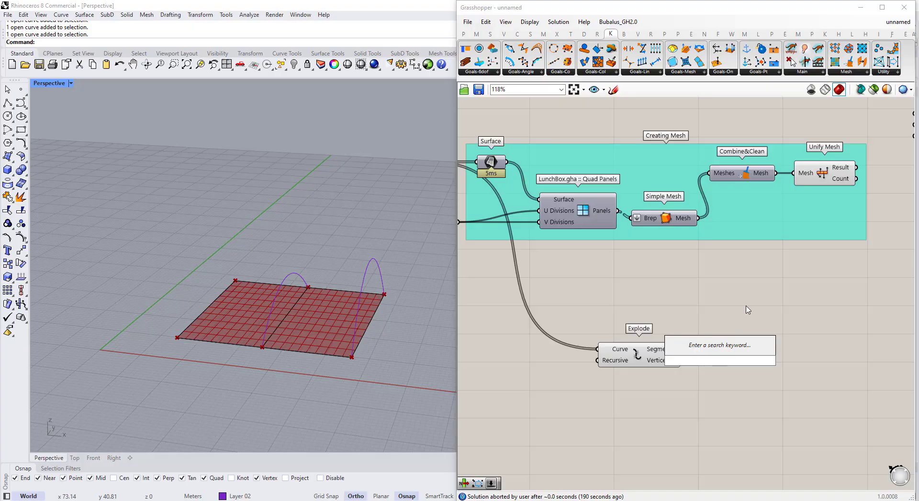
{"action": "left_click", "coordinate": [867, 72]}
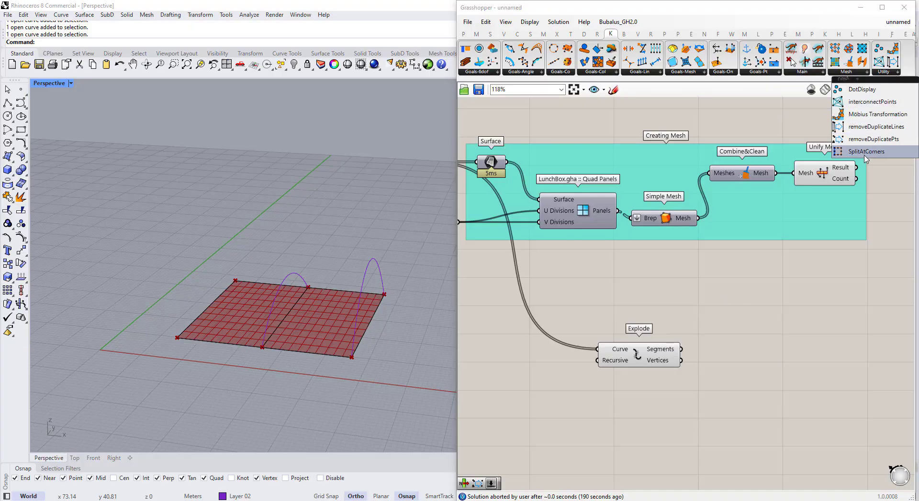
{"action": "left_click_drag", "start_coordinate": [872, 138], "coordinate": [760, 372]}
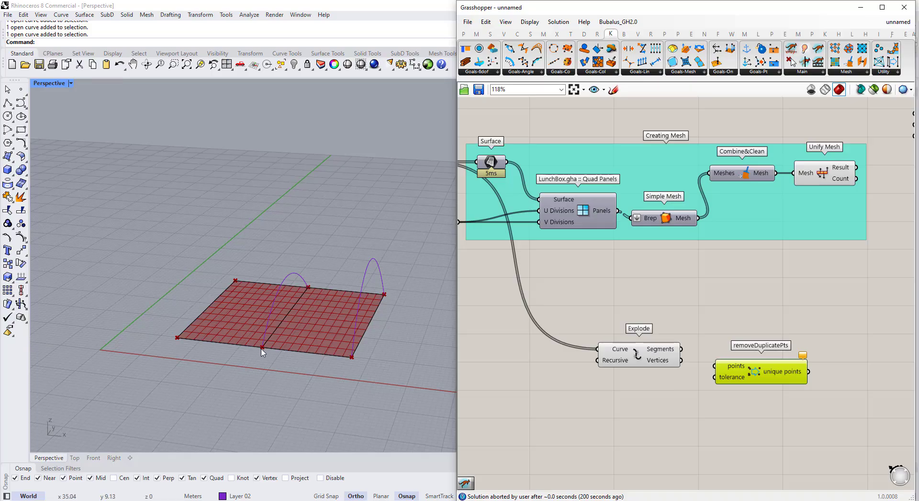
Connect Explode's Vertices output to the points input of removeDuplicatePts and flatten that input.
{"action": "scroll", "coordinate": [679, 362], "scroll_direction": "up", "scroll_amount": 3}
{"action": "left_click_drag", "start_coordinate": [680, 360], "coordinate": [740, 359]}
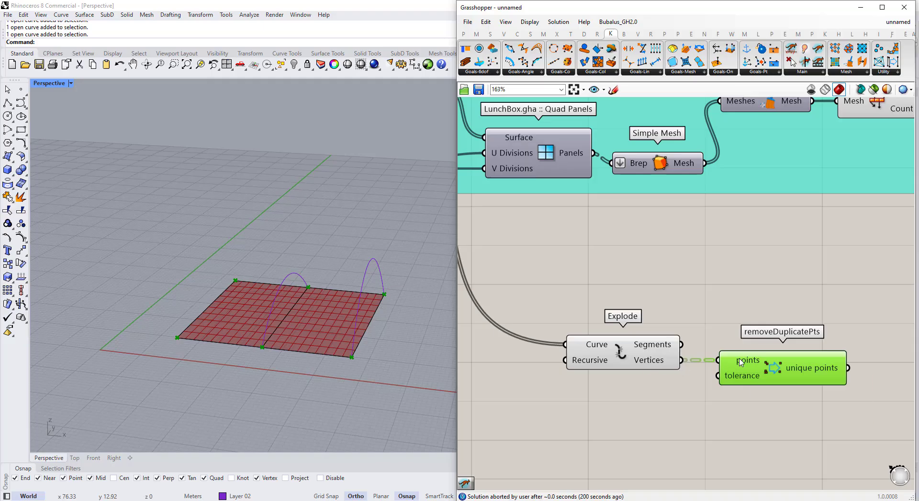
{"action": "right_click", "coordinate": [740, 362]}
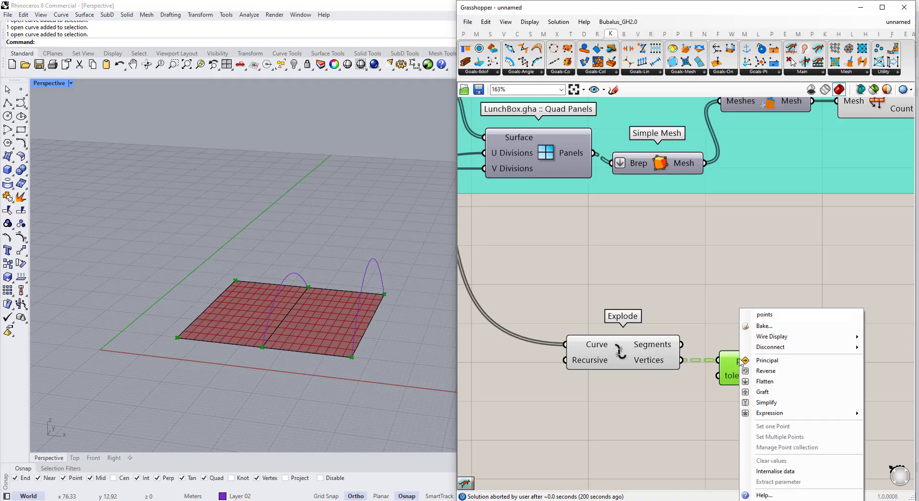
{"action": "left_click", "coordinate": [768, 383]}
{"action": "mouse_move", "coordinate": [805, 371]}
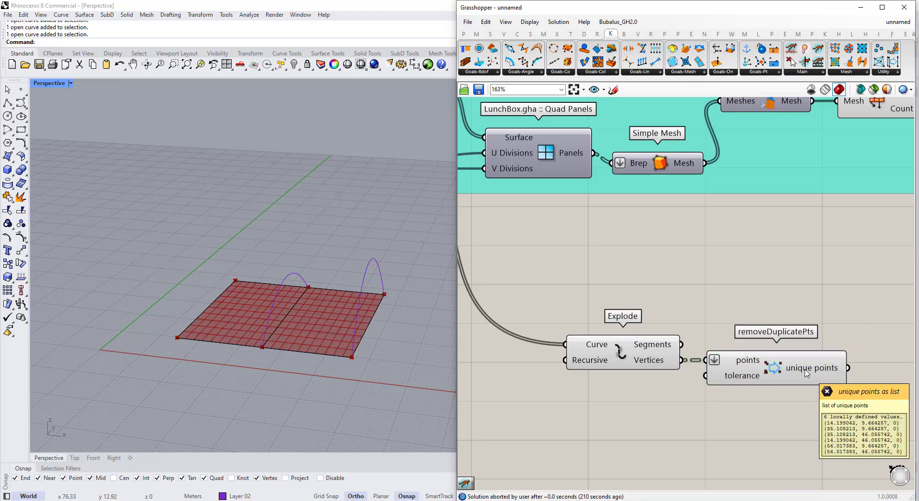
Move the Explode and removeDuplicatePts components together farther below the Creating Mesh group.
{"action": "scroll", "coordinate": [805, 373], "scroll_direction": "down", "scroll_amount": 5}
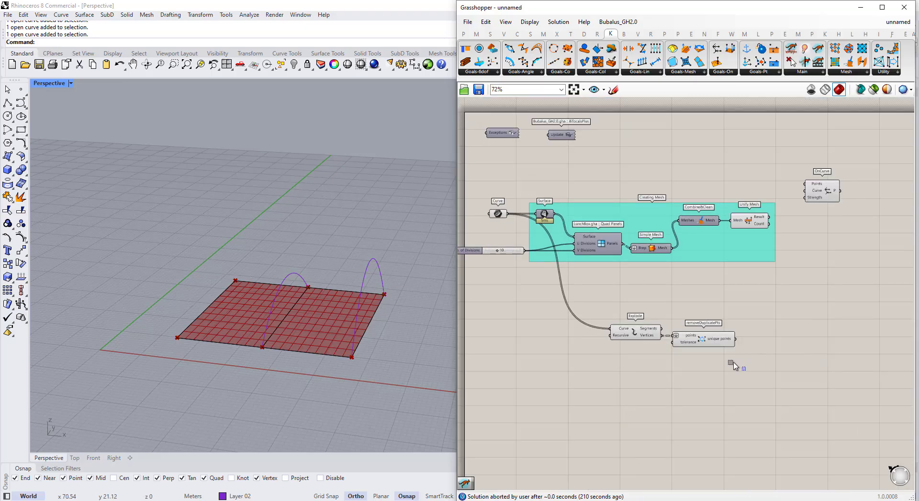
{"action": "left_click_drag", "start_coordinate": [734, 362], "coordinate": [634, 356]}
{"action": "left_click", "coordinate": [594, 348]}
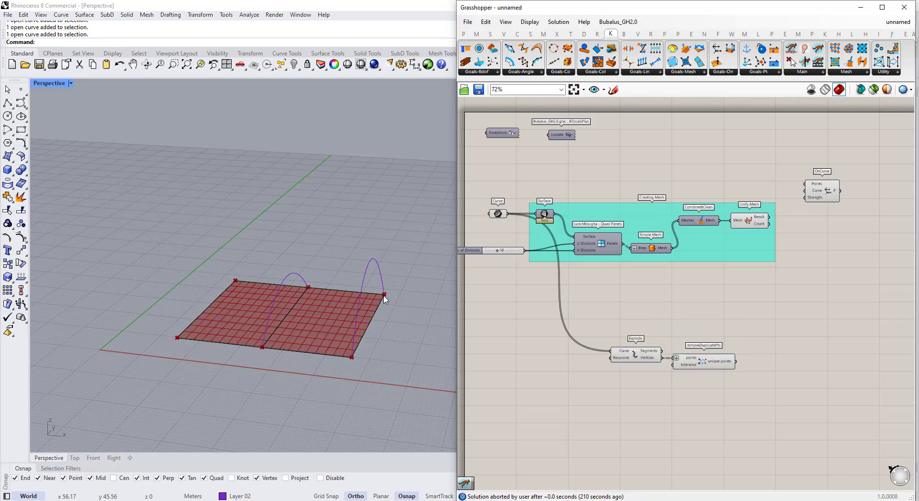
{"action": "left_click_drag", "start_coordinate": [747, 390], "coordinate": [641, 334]}
{"action": "left_click_drag", "start_coordinate": [636, 356], "coordinate": [656, 361]}
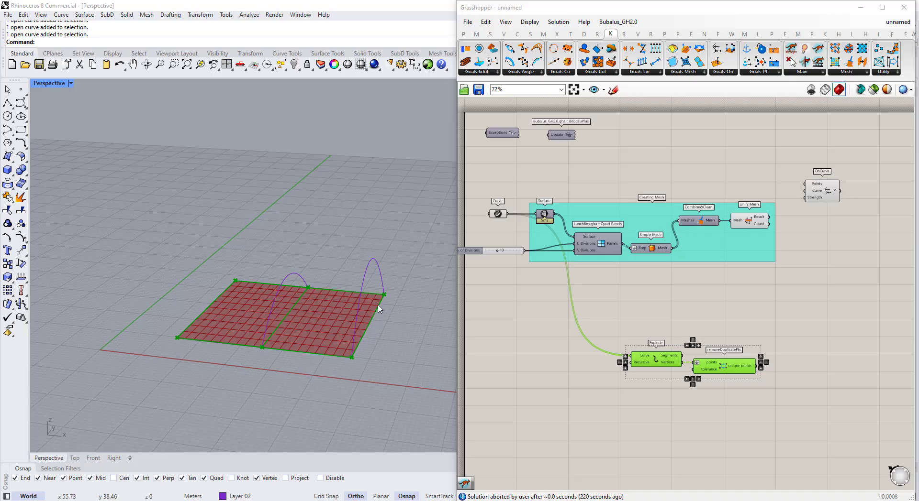
{"action": "left_click", "coordinate": [538, 332]}
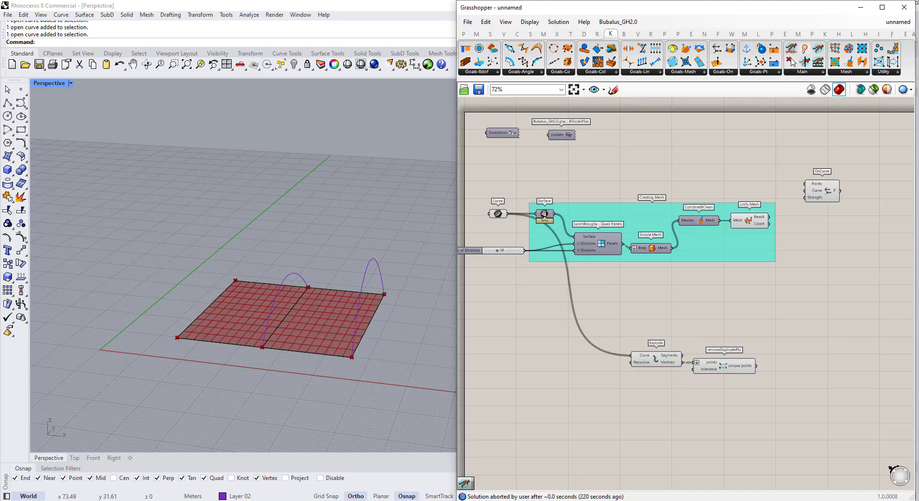
Minimise Grasshopper to return to Rhino and make Layer 03 the current layer.
{"action": "left_click", "coordinate": [860, 7]}
{"action": "left_click", "coordinate": [705, 92]}
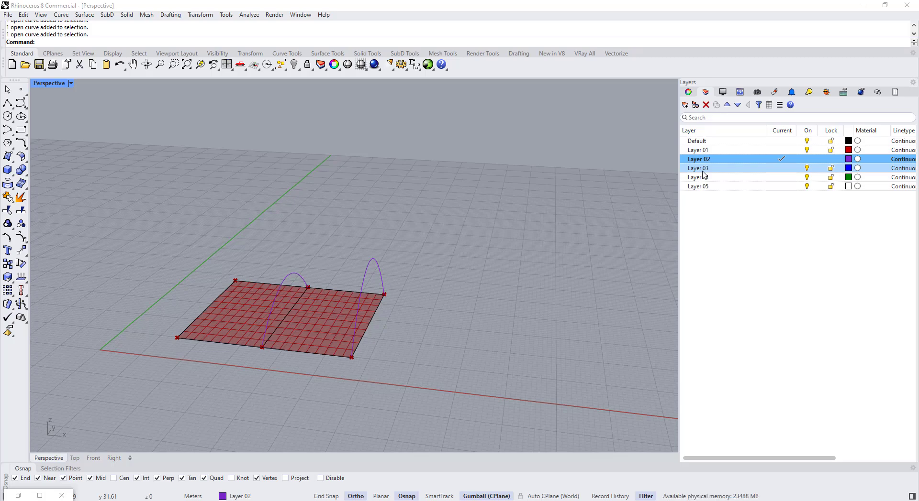
{"action": "right_click_drag", "start_coordinate": [359, 311], "coordinate": [357, 341]}
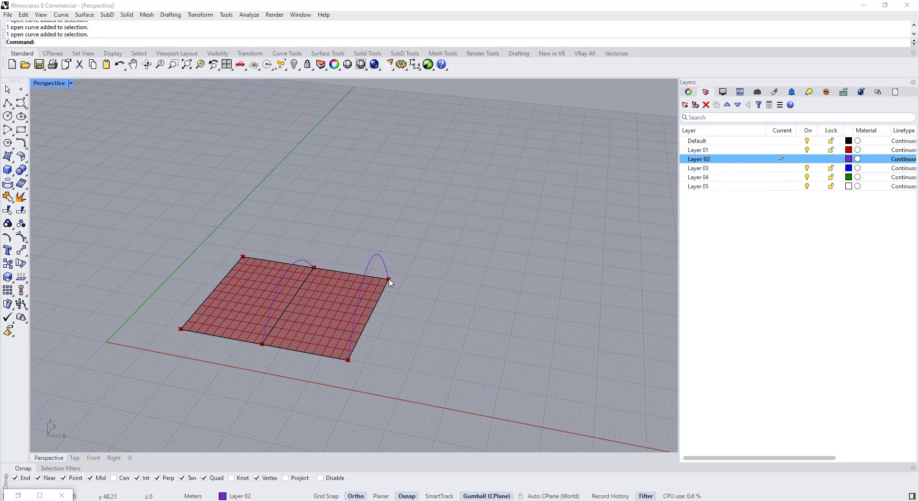
{"action": "double_click", "coordinate": [704, 170]}
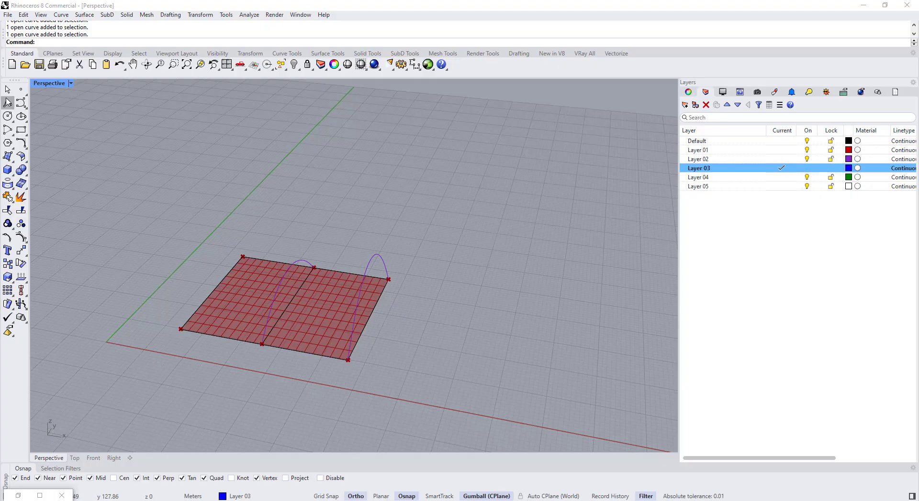
Draw a straight polyline along the outer base edge beneath the end arch, snapping to both rectangle corners.
{"action": "left_click", "coordinate": [8, 103]}
{"action": "left_click", "coordinate": [349, 362]}
{"action": "left_click", "coordinate": [391, 302]}
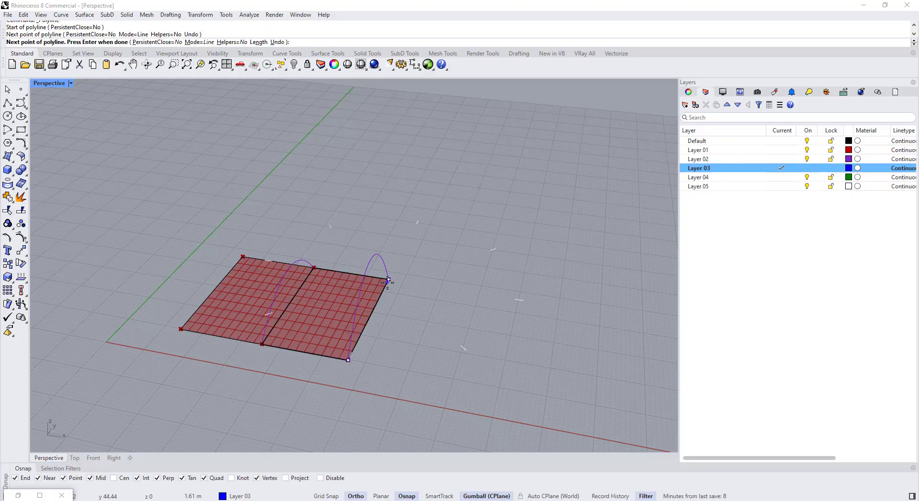
{"action": "key", "text": "Return"}
Finish the outer-edge polyline and draw a second straight polyline along the edge shared by both rectangles, beneath the middle arch.
{"action": "key", "text": "Return"}
{"action": "left_click", "coordinate": [262, 345]}
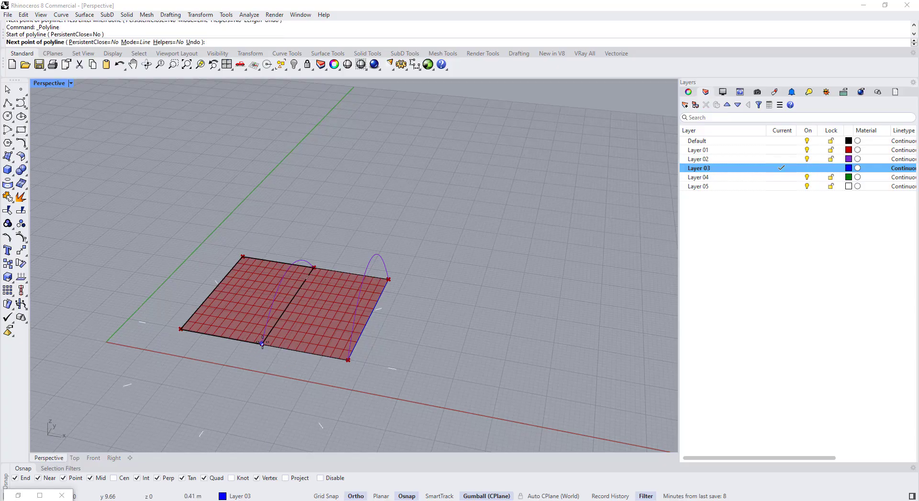
{"action": "left_click", "coordinate": [313, 268]}
{"action": "key", "text": "Return"}
{"action": "right_click_drag", "start_coordinate": [328, 263], "coordinate": [344, 232]}
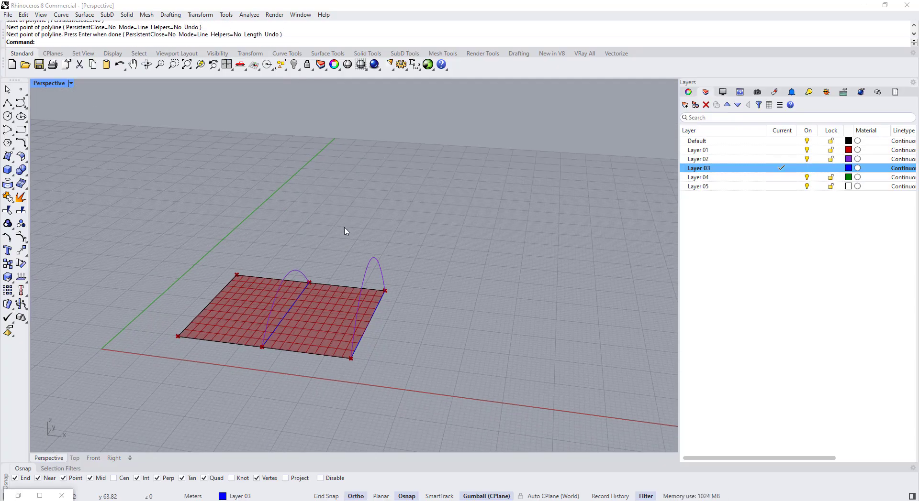
Restore Grasshopper, place it beside Rhino and add a Curve parameter below the Creating Mesh group.
{"action": "left_click", "coordinate": [40, 495]}
{"action": "key", "text": "super+Right"}
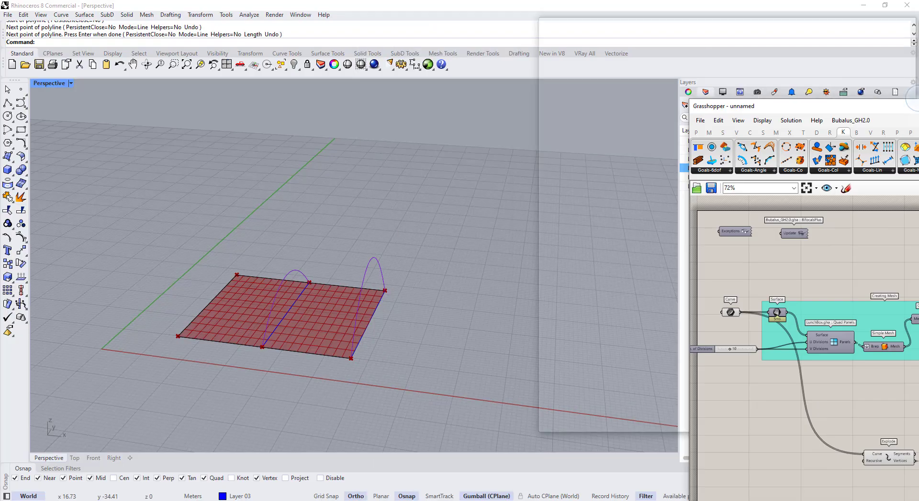
{"action": "scroll", "coordinate": [608, 280], "scroll_direction": "up", "scroll_amount": 1}
{"action": "double_click", "coordinate": [564, 314]}
{"action": "type", "text": "curve"}
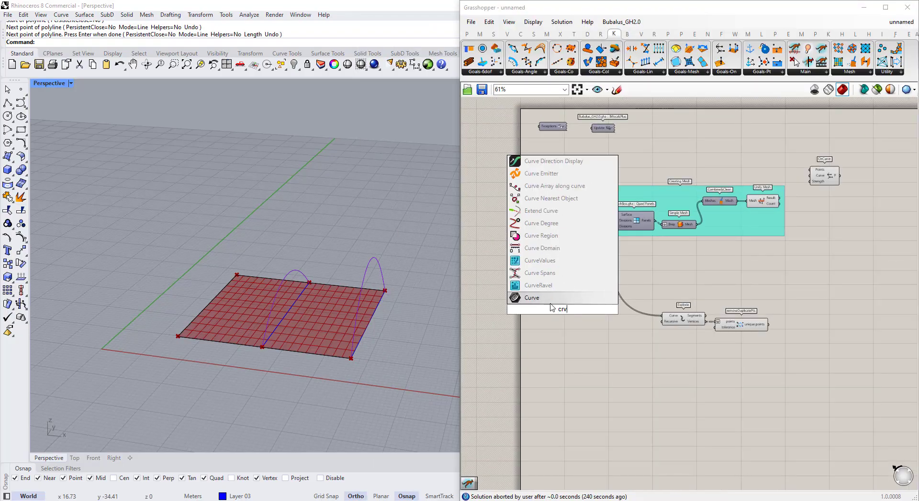
{"action": "key", "text": "Return"}
{"action": "scroll", "coordinate": [555, 313], "scroll_direction": "up", "scroll_amount": 1}
Reference the two straight Layer 03 lines beneath the arches as multiple curves in the new Curve parameter.
{"action": "right_click", "coordinate": [566, 311]}
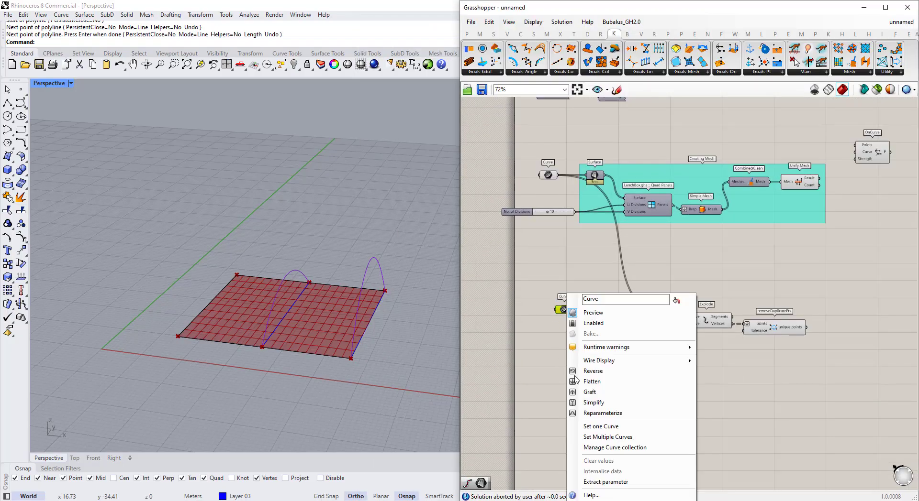
{"action": "left_click", "coordinate": [595, 437]}
{"action": "left_click", "coordinate": [286, 320]}
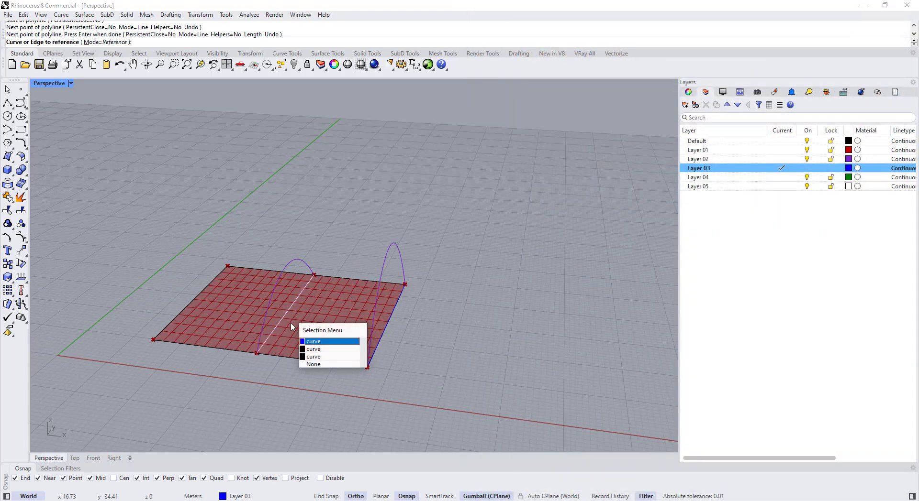
{"action": "left_click", "coordinate": [310, 340]}
{"action": "left_click", "coordinate": [394, 315]}
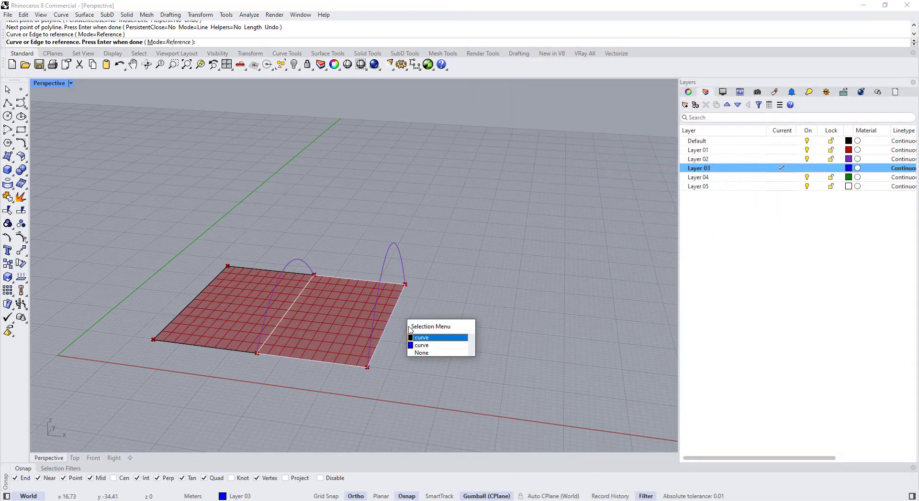
{"action": "left_click", "coordinate": [421, 341]}
{"action": "key", "text": "Return"}
{"action": "left_click", "coordinate": [292, 261]}
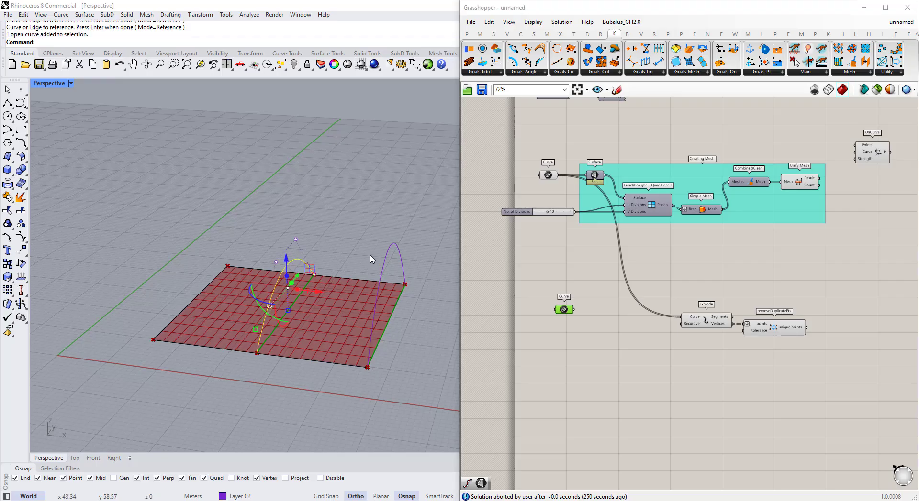
{"action": "left_click", "coordinate": [387, 249]}
{"action": "left_click", "coordinate": [305, 264]}
{"action": "left_click", "coordinate": [383, 261]}
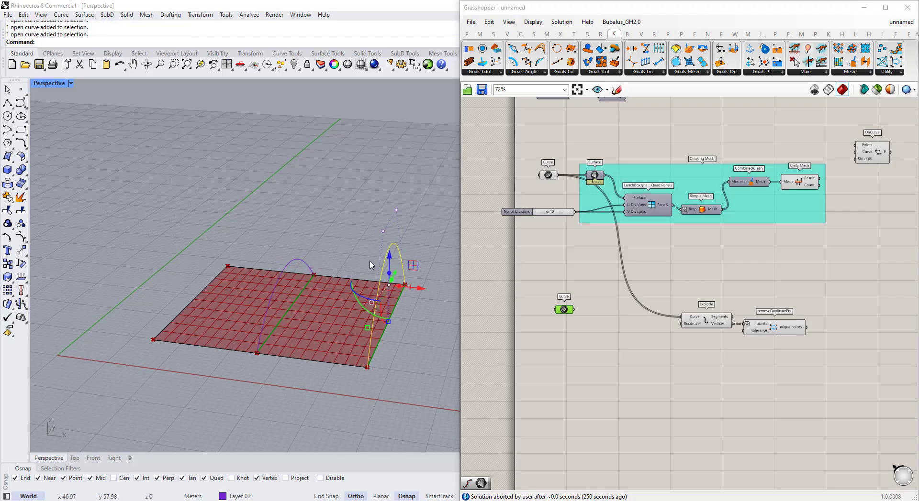
{"action": "left_click", "coordinate": [305, 263]}
{"action": "left_click", "coordinate": [543, 333]}
{"action": "left_click", "coordinate": [429, 388]}
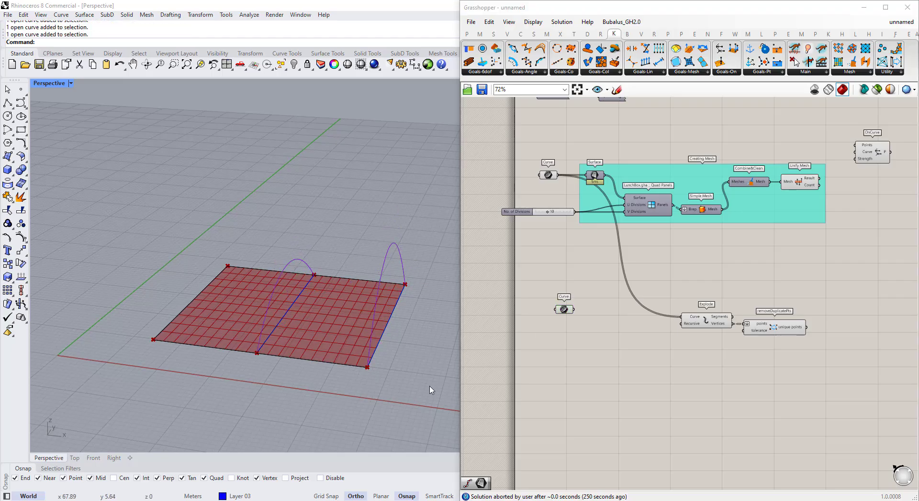
Rename the Curve parameter holding the straight lines as Ref Curve to Select points.
{"action": "left_click_drag", "start_coordinate": [563, 312], "coordinate": [563, 322]}
{"action": "scroll", "coordinate": [553, 343], "scroll_direction": "up", "scroll_amount": 1}
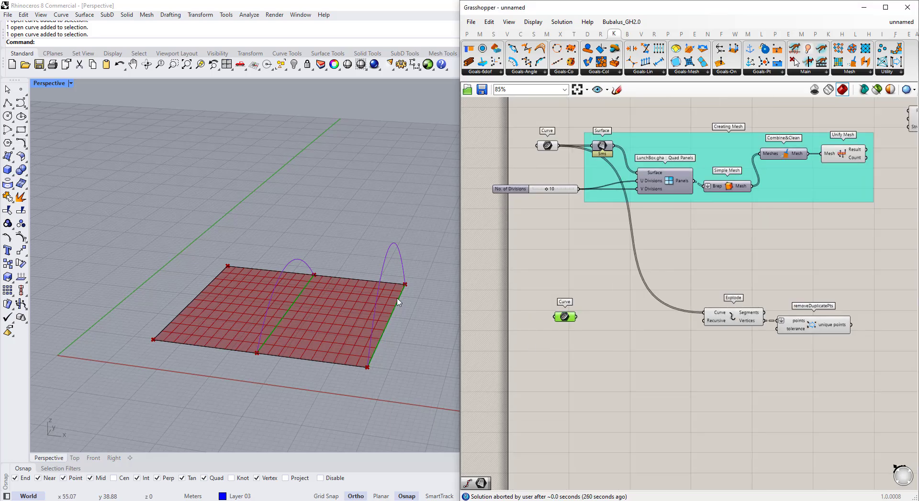
{"action": "right_click", "coordinate": [566, 316]}
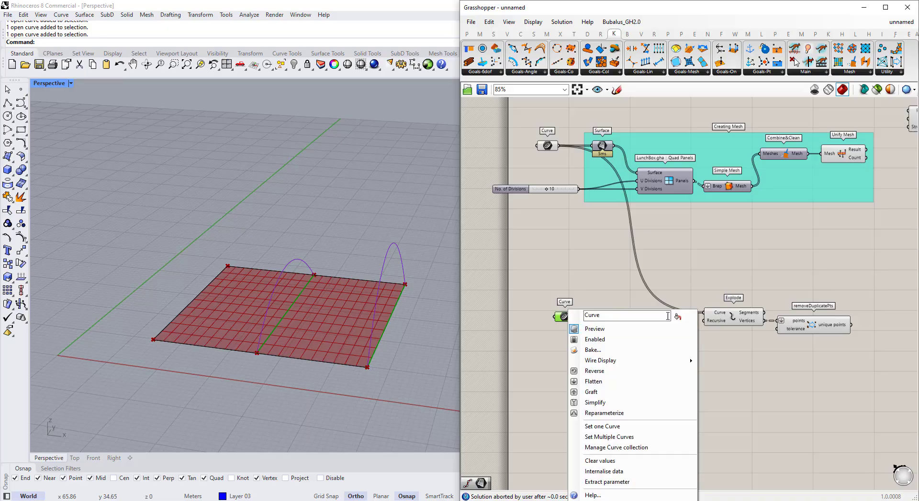
{"action": "left_click", "coordinate": [677, 317]}
{"action": "type", "text": "Ref Curve to"}
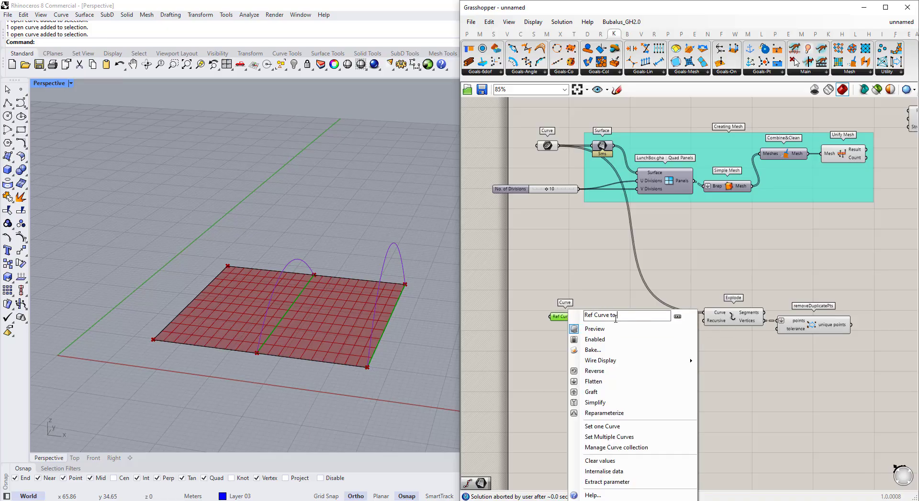
{"action": "type", "text": " Select points"}
{"action": "key", "text": "Return"}
Add another Curve parameter and place it below Ref Curve to Select points.
{"action": "right_click", "coordinate": [553, 358]}
{"action": "double_click", "coordinate": [550, 329]}
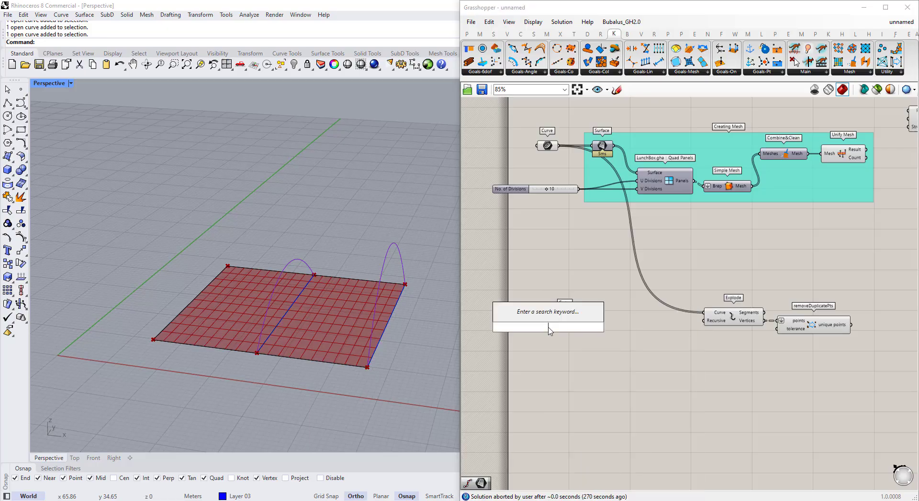
{"action": "type", "text": "curv"}
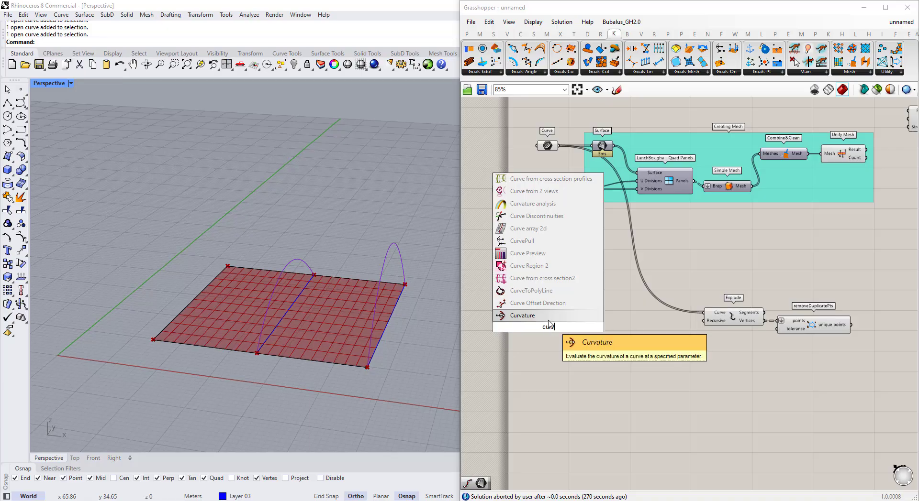
{"action": "type", "text": "e"}
{"action": "key", "text": "Return"}
{"action": "left_click_drag", "start_coordinate": [548, 330], "coordinate": [559, 362]}
Rename the empty Curve parameter as Ridge Beam Curves.
{"action": "right_click", "coordinate": [558, 362]}
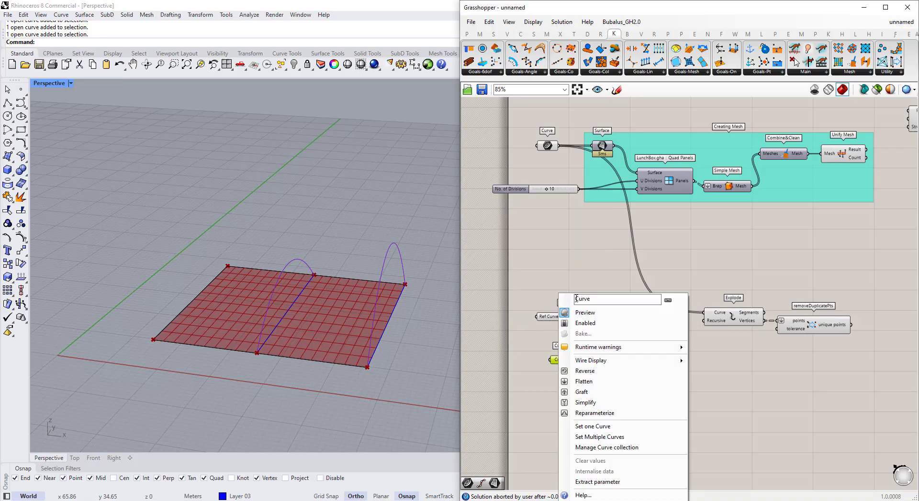
{"action": "left_click", "coordinate": [546, 328]}
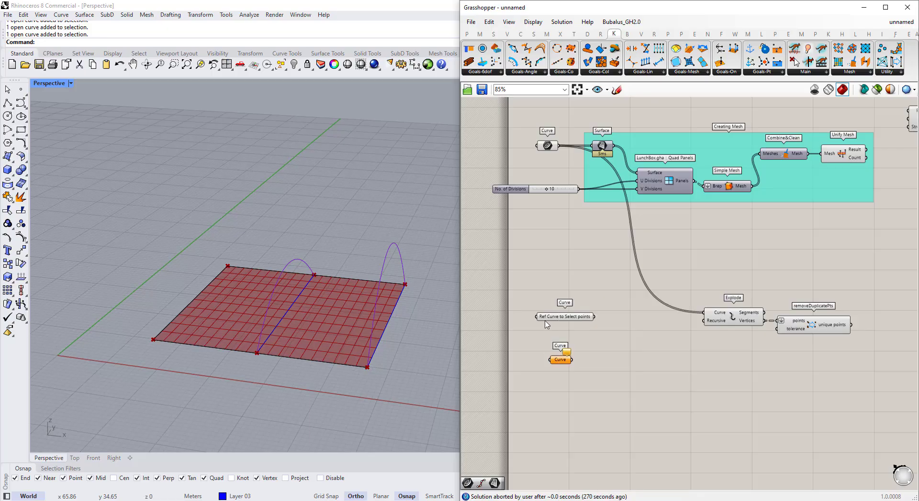
{"action": "right_click", "coordinate": [557, 363]}
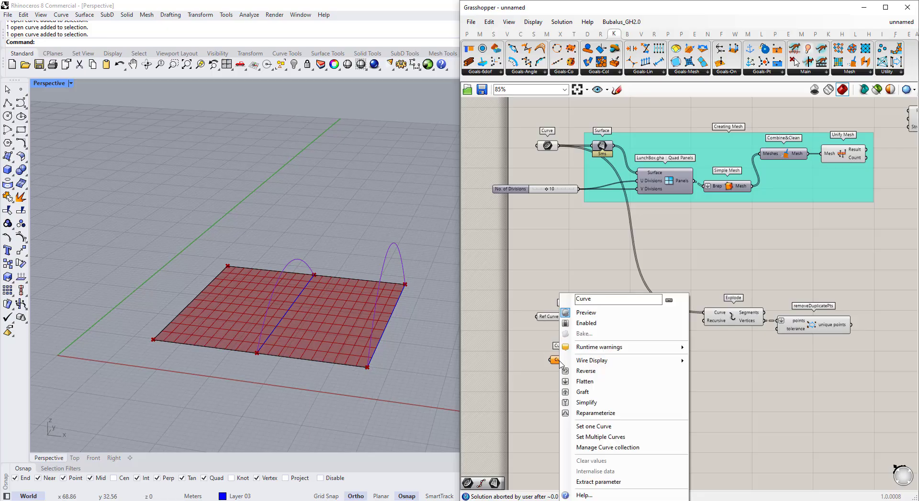
{"action": "key", "text": "Escape"}
{"action": "scroll", "coordinate": [558, 362], "scroll_direction": "up", "scroll_amount": 2}
{"action": "right_click", "coordinate": [564, 361]}
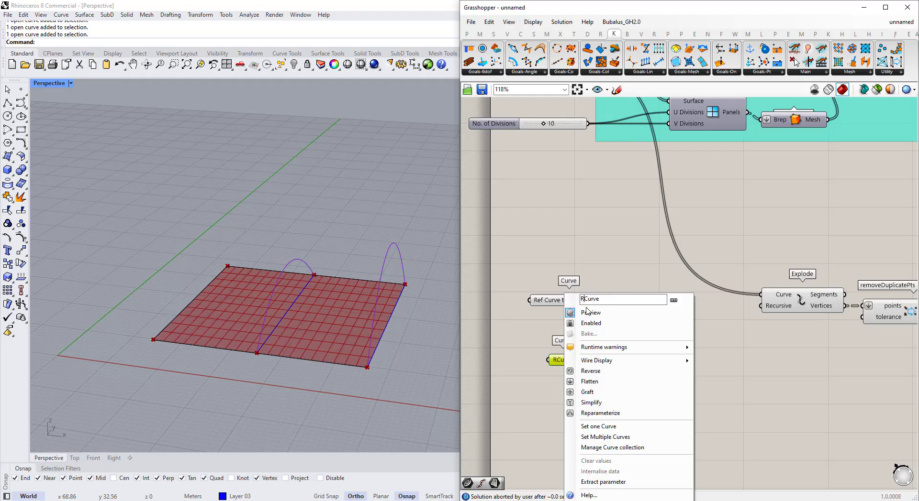
{"action": "type", "text": "Ridge Beam Curve"}
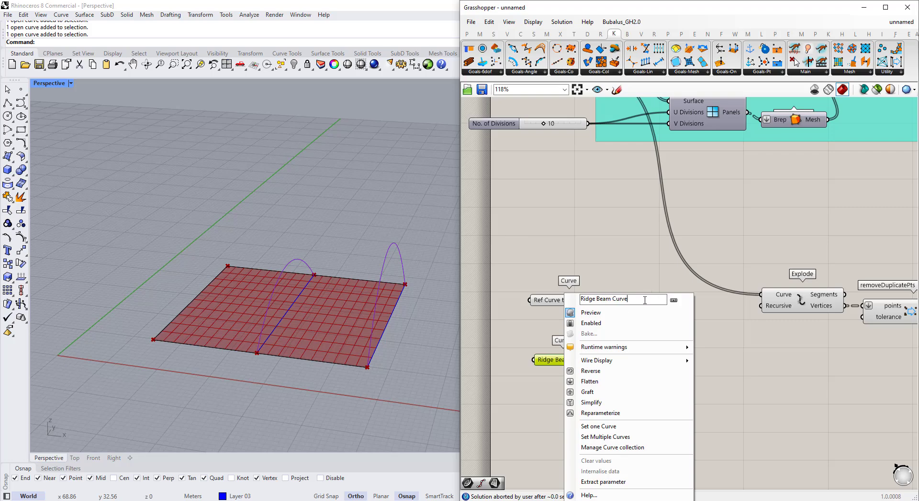
{"action": "type", "text": "s"}
{"action": "key", "text": "Return"}
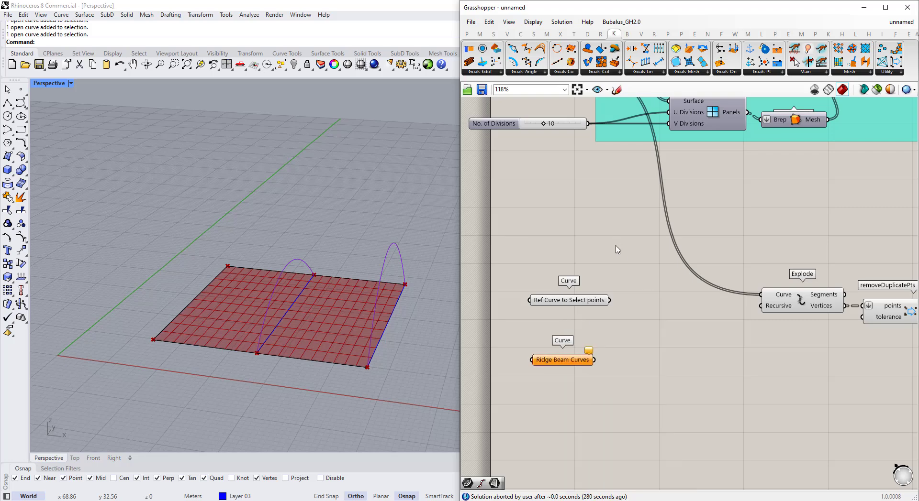
Reference the middle and end arches as multiple curves in the Ridge Beam Curves parameter.
{"action": "right_click", "coordinate": [569, 367]}
{"action": "left_click", "coordinate": [589, 427]}
{"action": "left_click", "coordinate": [292, 264]}
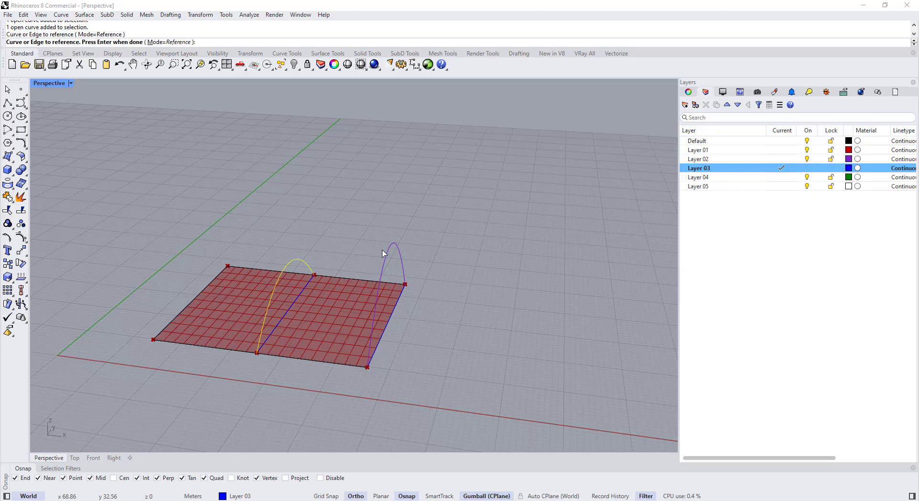
{"action": "left_click", "coordinate": [386, 251]}
{"action": "key", "text": "Return"}
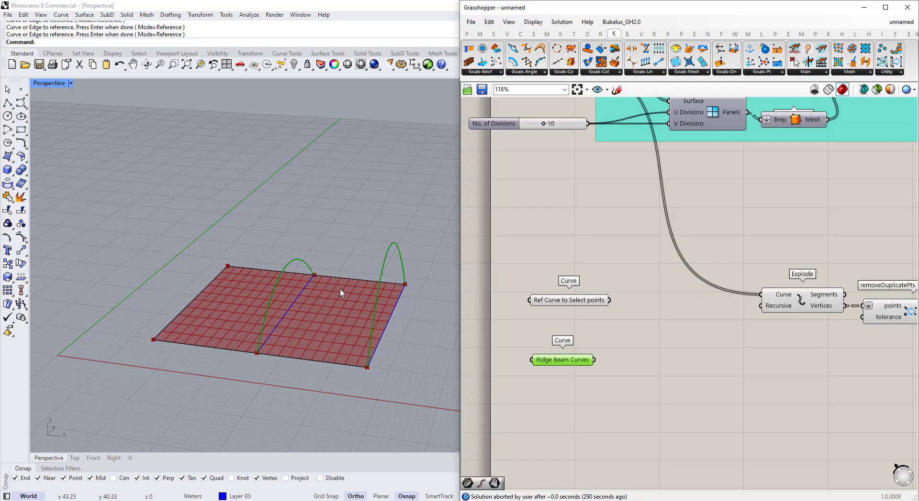
Reposition the two curve parameters, moving Ref Curve to Select points below the Unify Mesh end of the Creating Mesh group.
{"action": "left_click", "coordinate": [569, 351]}
{"action": "left_click", "coordinate": [569, 359]}
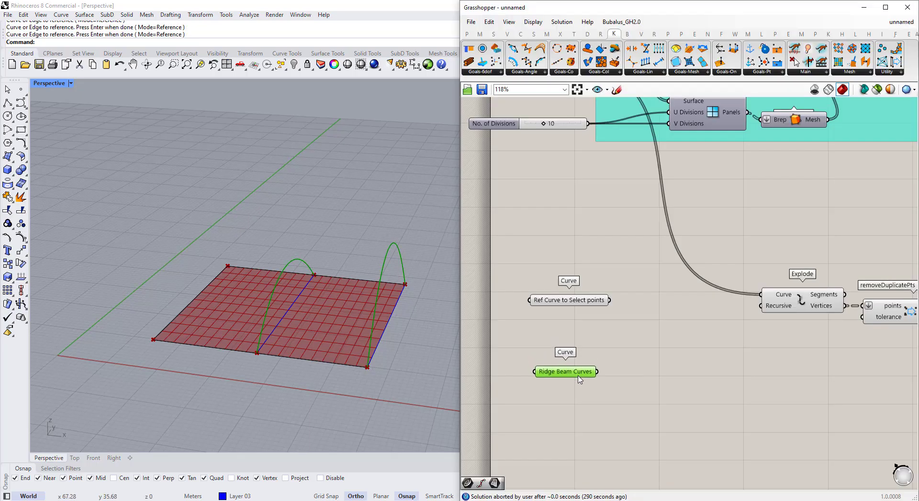
{"action": "left_click", "coordinate": [569, 300]}
{"action": "left_click_drag", "start_coordinate": [563, 361], "coordinate": [542, 269]}
{"action": "left_click_drag", "start_coordinate": [569, 300], "coordinate": [703, 300]}
{"action": "scroll", "coordinate": [531, 338], "scroll_direction": "down", "scroll_amount": 3}
{"action": "scroll", "coordinate": [909, 337], "scroll_direction": "down", "scroll_amount": 1}
{"action": "left_click_drag", "start_coordinate": [536, 380], "coordinate": [689, 324]}
{"action": "left_click", "coordinate": [689, 324]}
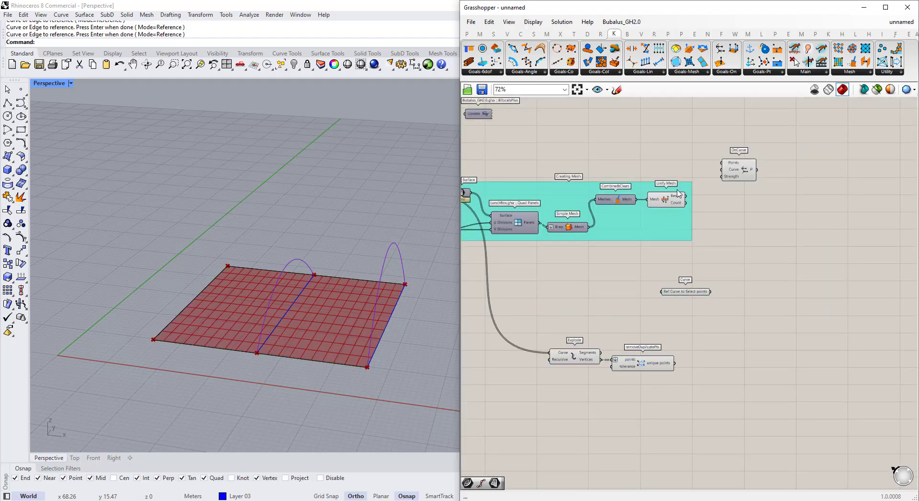
Add a Deconstruct Mesh component and connect Unify Mesh's Result output to its Mesh input.
{"action": "left_click", "coordinate": [676, 197]}
{"action": "scroll", "coordinate": [746, 261], "scroll_direction": "up", "scroll_amount": 2}
{"action": "double_click", "coordinate": [734, 268]}
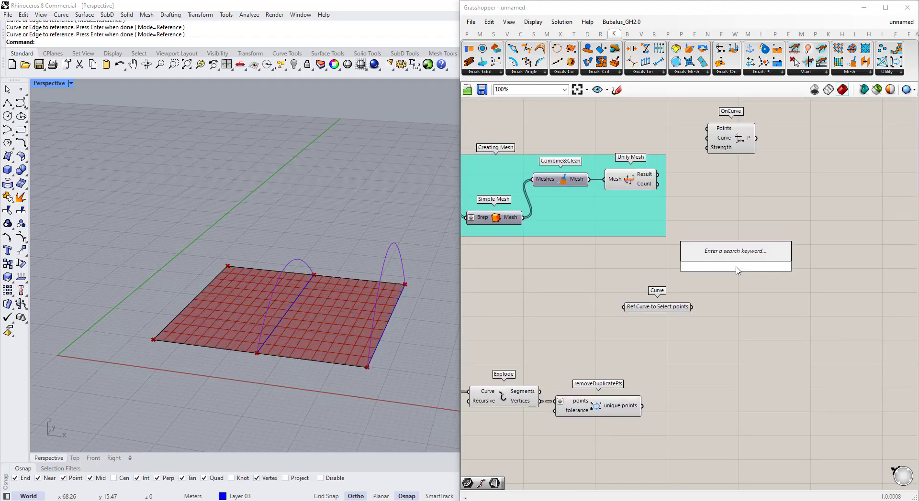
{"action": "type", "text": "0"}
{"action": "key", "text": "BackSpace"}
{"action": "type", "text": "deconstr"}
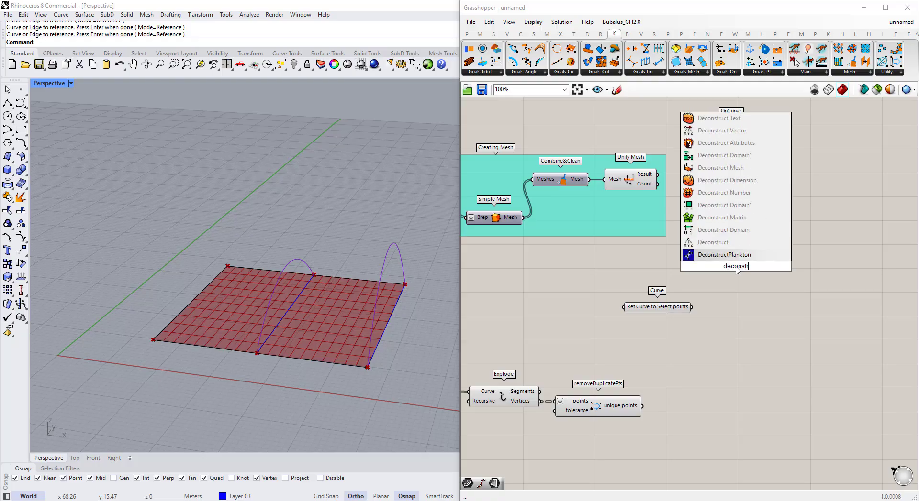
{"action": "left_click", "coordinate": [747, 168]}
{"action": "scroll", "coordinate": [736, 268], "scroll_direction": "up", "scroll_amount": 2}
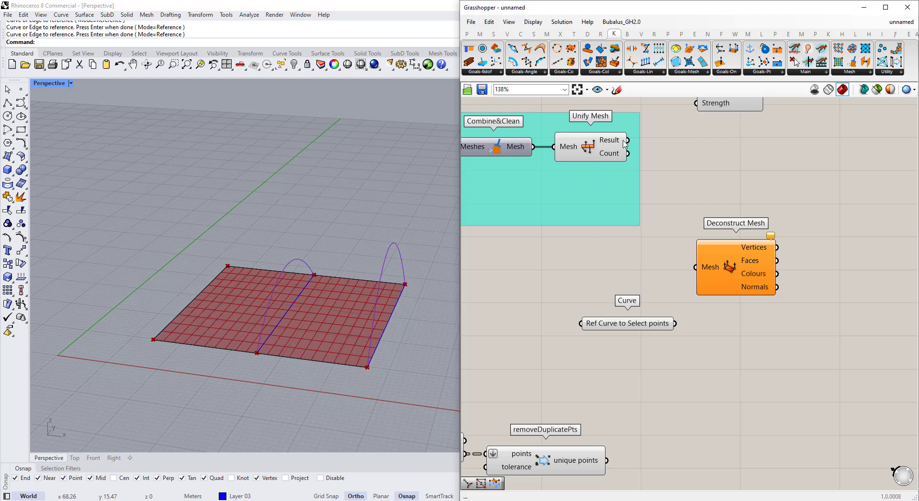
{"action": "left_click_drag", "start_coordinate": [627, 140], "coordinate": [706, 241]}
Move Explode and removeDuplicatePts closer beneath Deconstruct Mesh, and place Ref Curve to Select points directly below Deconstruct Mesh.
{"action": "scroll", "coordinate": [685, 287], "scroll_direction": "down", "scroll_amount": 2}
{"action": "left_click_drag", "start_coordinate": [659, 319], "coordinate": [791, 313]}
{"action": "scroll", "coordinate": [721, 250], "scroll_direction": "down", "scroll_amount": 2}
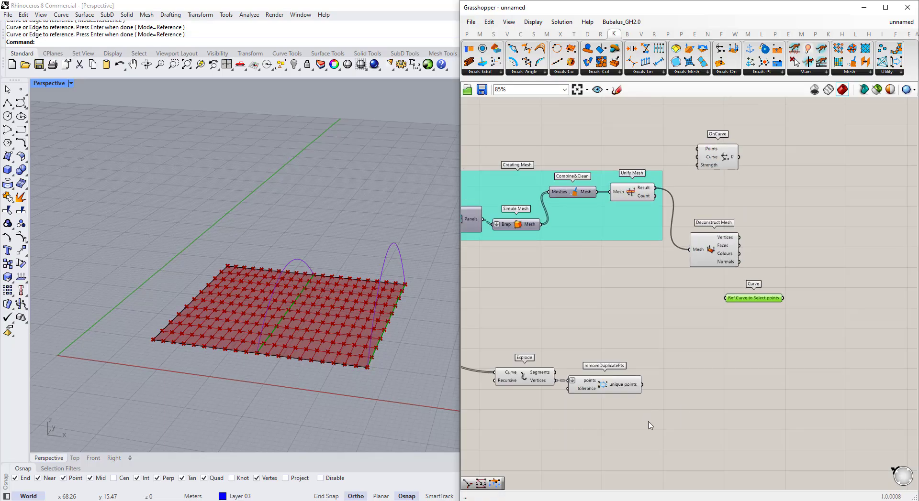
{"action": "left_click_drag", "start_coordinate": [649, 426], "coordinate": [491, 353]}
{"action": "left_click_drag", "start_coordinate": [524, 378], "coordinate": [612, 378]}
{"action": "left_click_drag", "start_coordinate": [736, 301], "coordinate": [649, 305]}
{"action": "scroll", "coordinate": [597, 325], "scroll_direction": "up", "scroll_amount": 2}
{"action": "right_click_drag", "start_coordinate": [445, 316], "coordinate": [415, 290]}
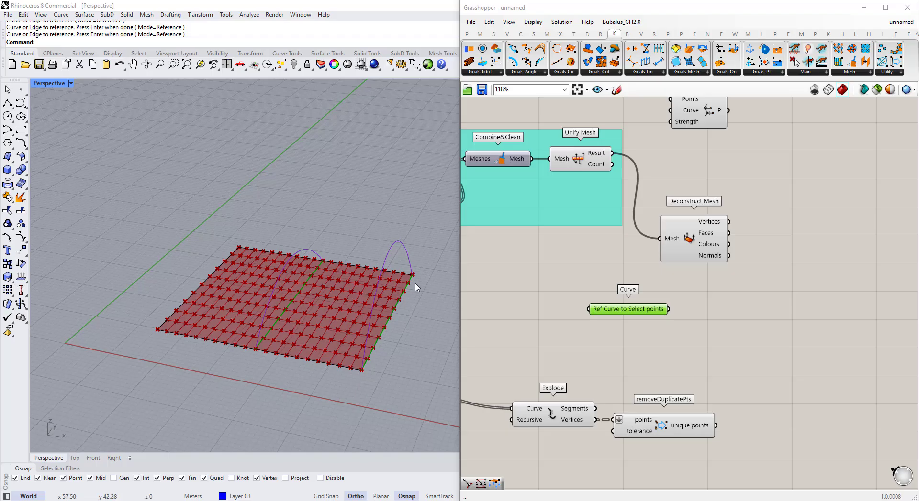
{"action": "left_click_drag", "start_coordinate": [647, 310], "coordinate": [702, 306]}
{"action": "scroll", "coordinate": [756, 289], "scroll_direction": "up", "scroll_amount": 2}
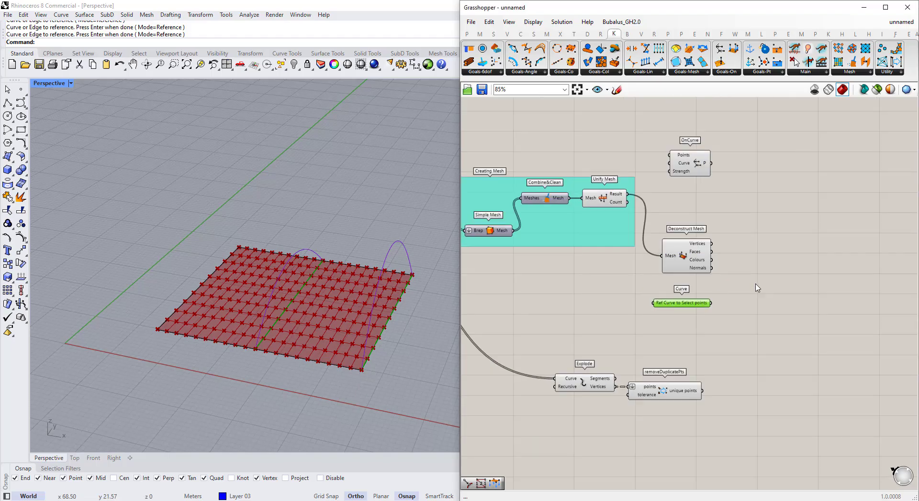
Add a Curve Closest Point component beside Deconstruct Mesh.
{"action": "double_click", "coordinate": [742, 258]}
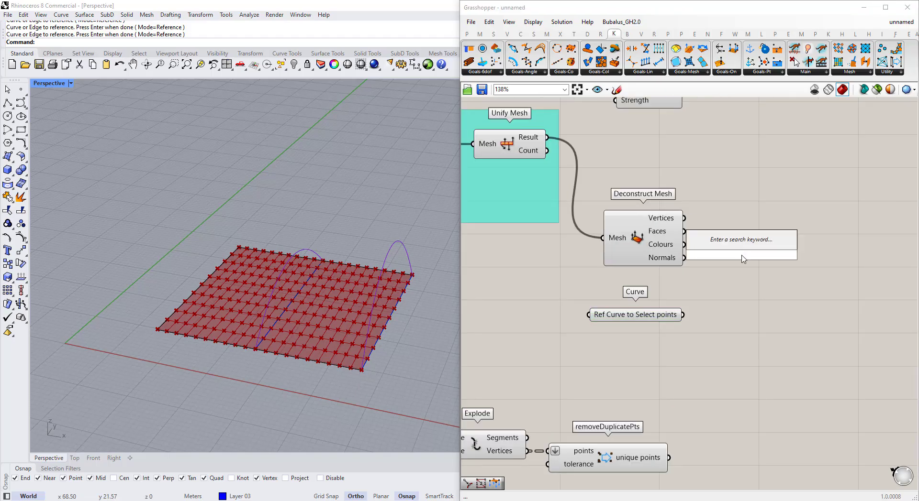
{"action": "type", "text": "curve"}
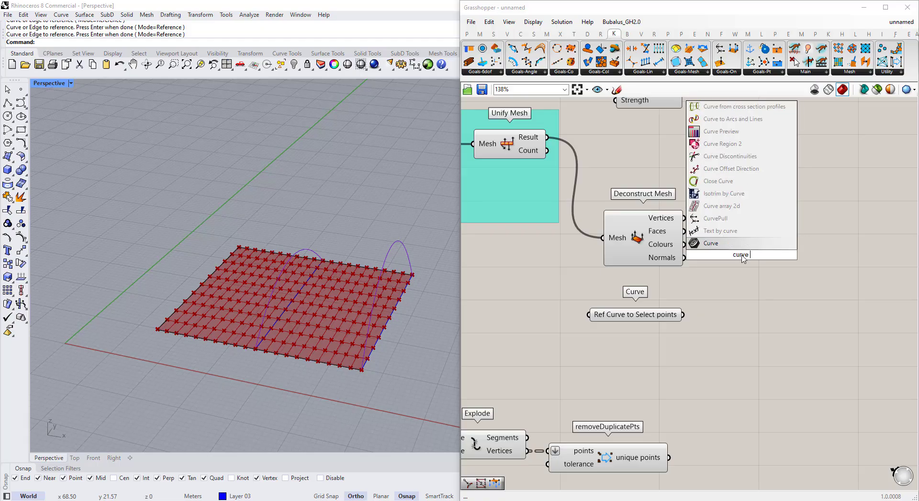
{"action": "type", "text": " clo"}
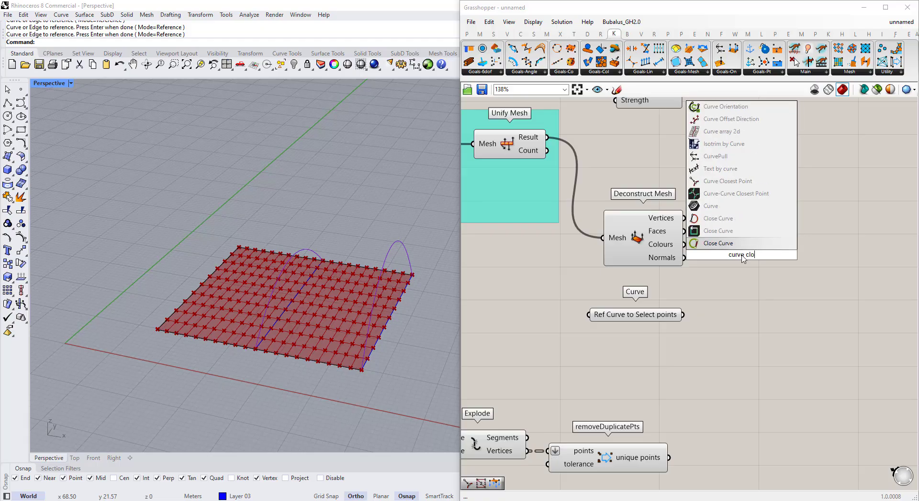
{"action": "left_click", "coordinate": [728, 180]}
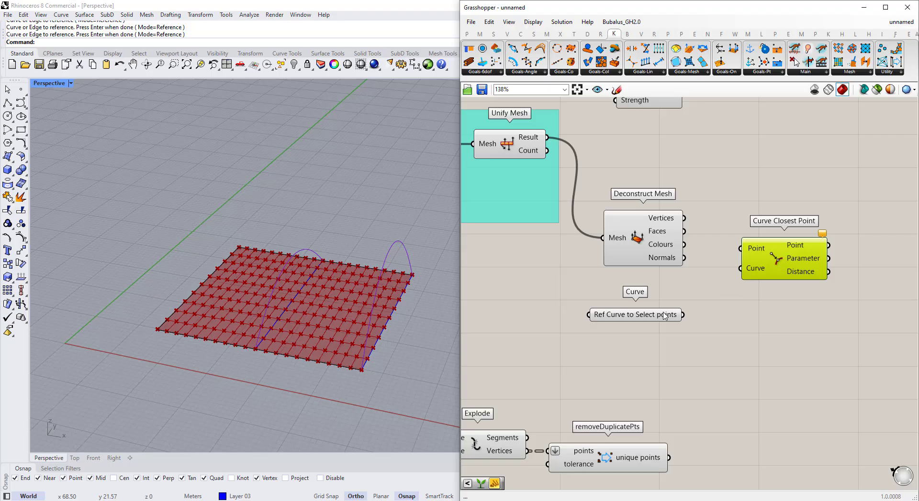
Connect Ref Curve to Select points to Curve Closest Point's Curve input and Deconstruct Mesh's Vertices output to its Point input.
{"action": "left_click_drag", "start_coordinate": [664, 316], "coordinate": [685, 324]}
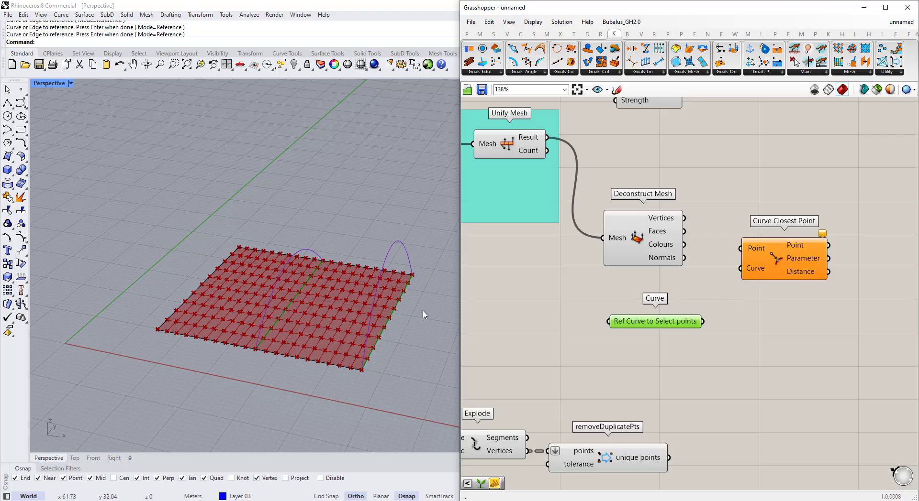
{"action": "scroll", "coordinate": [423, 315], "scroll_direction": "up", "scroll_amount": 3}
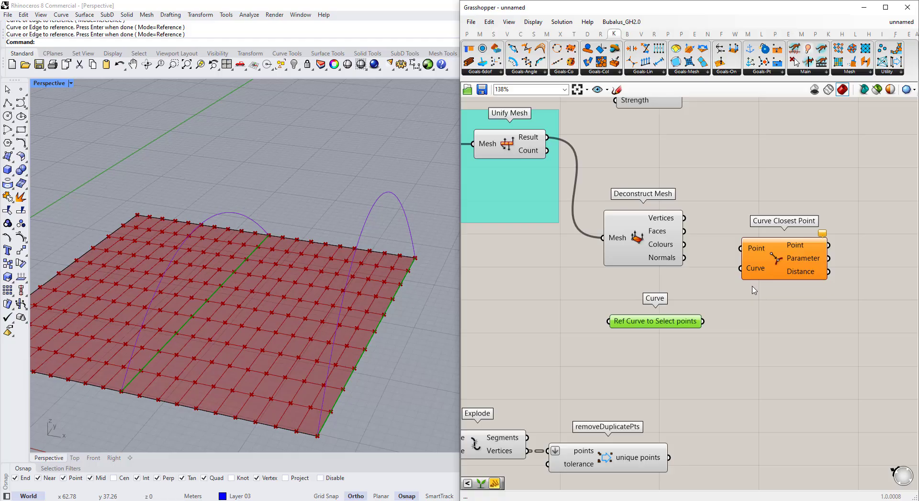
{"action": "left_click_drag", "start_coordinate": [677, 321], "coordinate": [740, 269]}
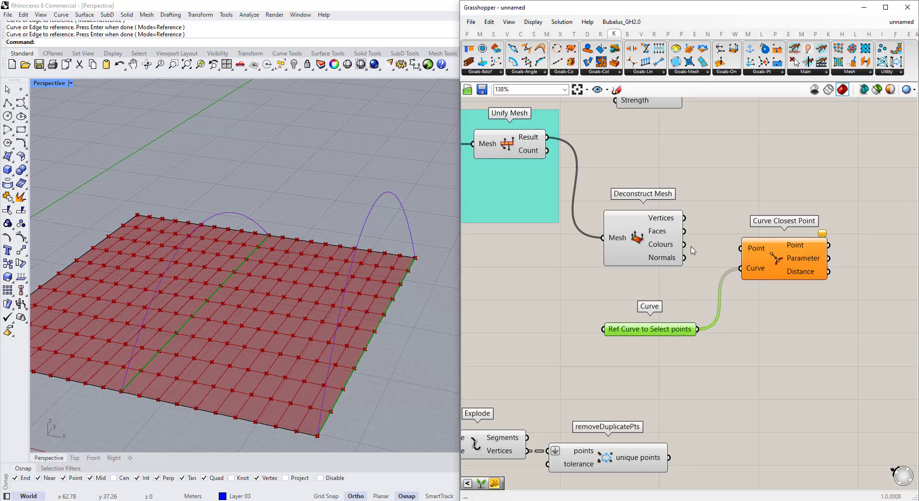
{"action": "left_click_drag", "start_coordinate": [684, 219], "coordinate": [740, 249]}
{"action": "left_click", "coordinate": [787, 328]}
{"action": "scroll", "coordinate": [671, 300], "scroll_direction": "down", "scroll_amount": 2}
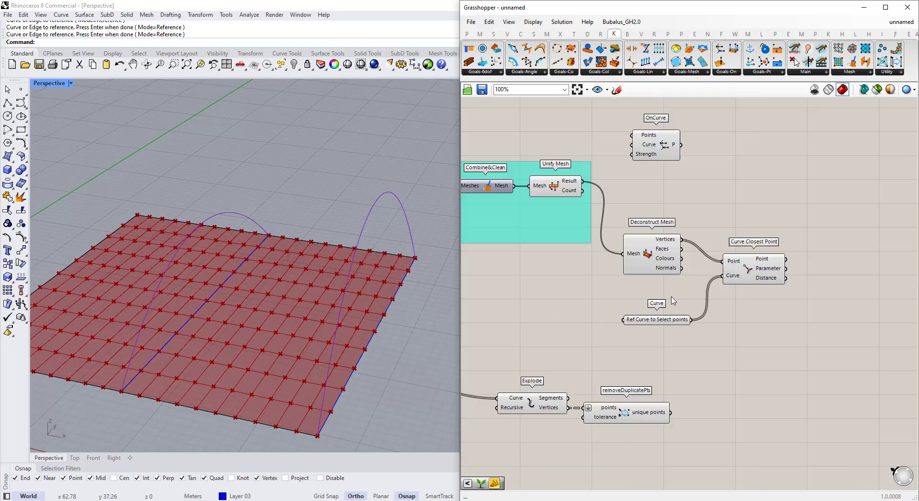
Graft the Ref Curve to Select points parameter and shift it slightly left beneath Deconstruct Mesh.
{"action": "scroll", "coordinate": [794, 301], "scroll_direction": "up", "scroll_amount": 2}
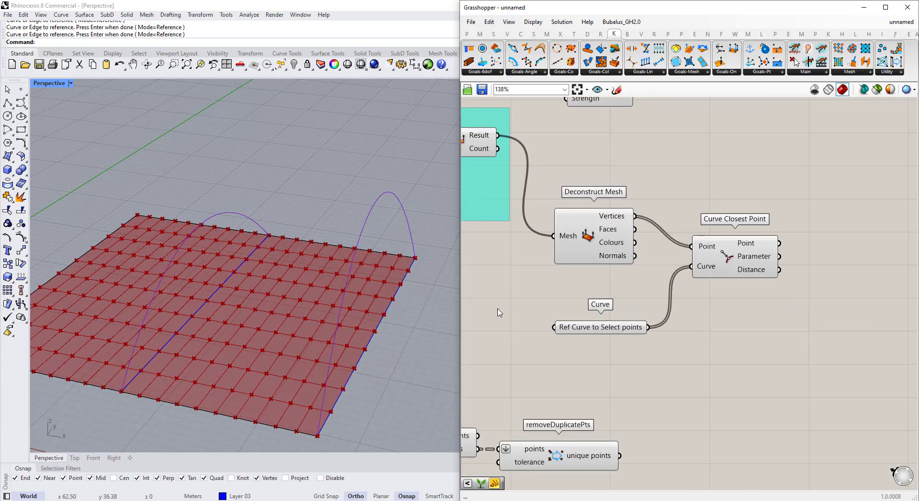
{"action": "left_click", "coordinate": [632, 331]}
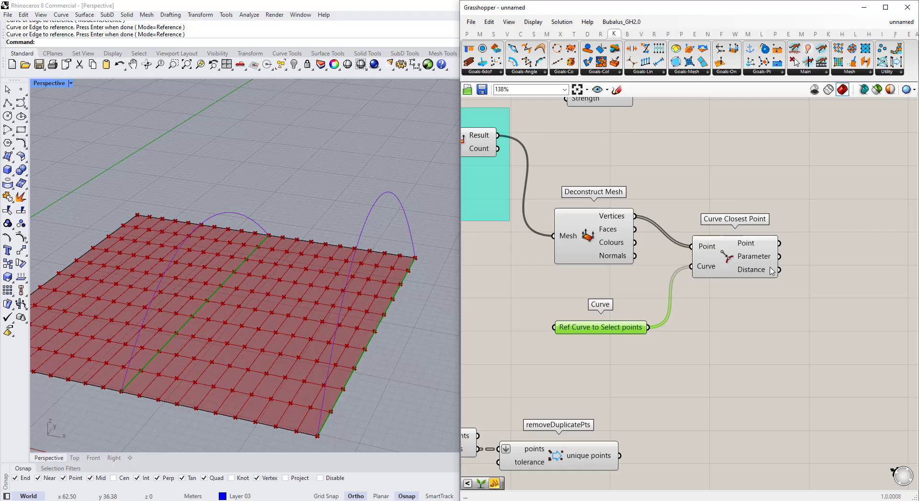
{"action": "right_click", "coordinate": [628, 330]}
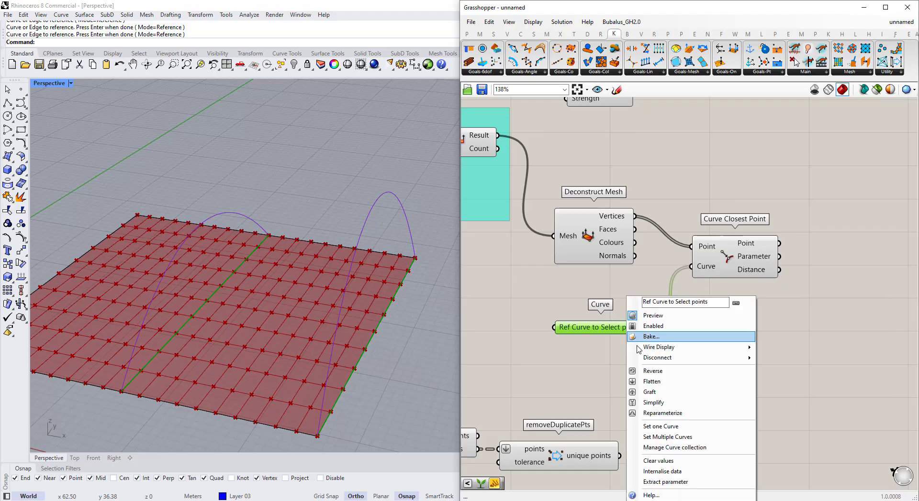
{"action": "left_click", "coordinate": [657, 415]}
{"action": "left_click_drag", "start_coordinate": [621, 334], "coordinate": [618, 331]}
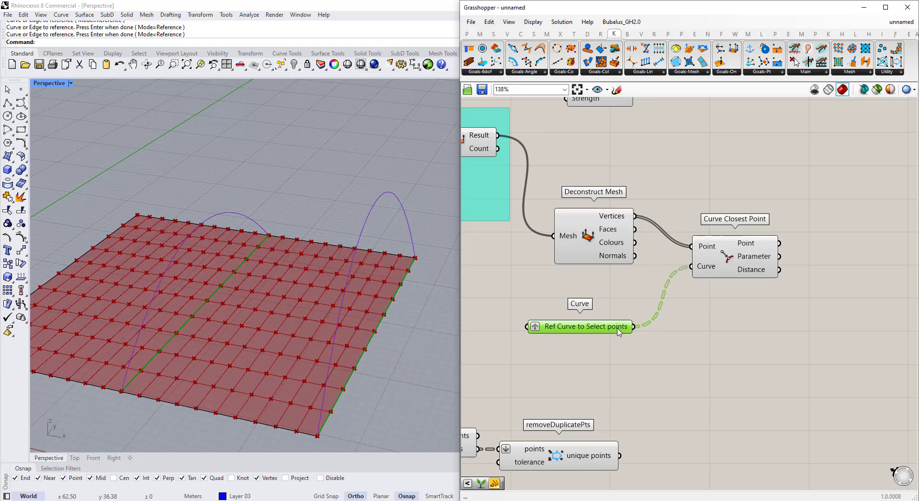
Examine Curve Closest Point's Distance values through a temporary panel wired to that output, and delete the panel.
{"action": "left_click", "coordinate": [759, 274]}
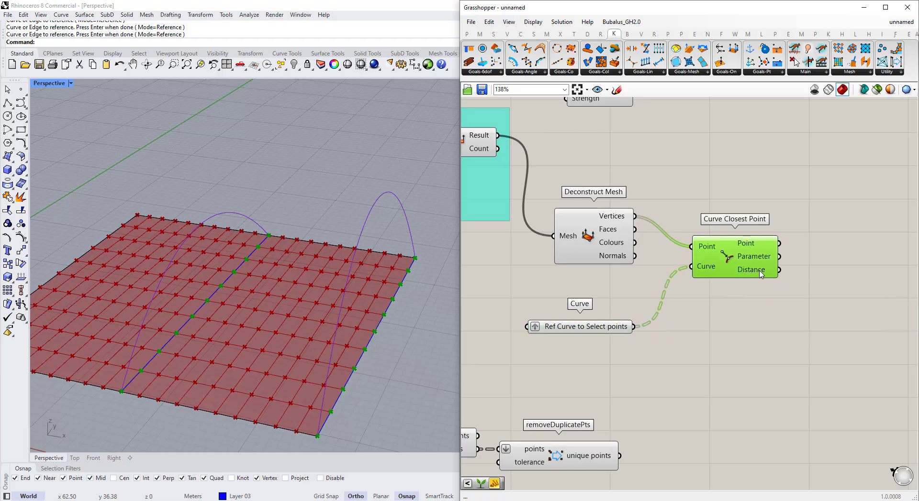
{"action": "scroll", "coordinate": [766, 277], "scroll_direction": "down", "scroll_amount": 2}
{"action": "scroll", "coordinate": [775, 281], "scroll_direction": "up", "scroll_amount": 2}
{"action": "mouse_move", "coordinate": [725, 274]}
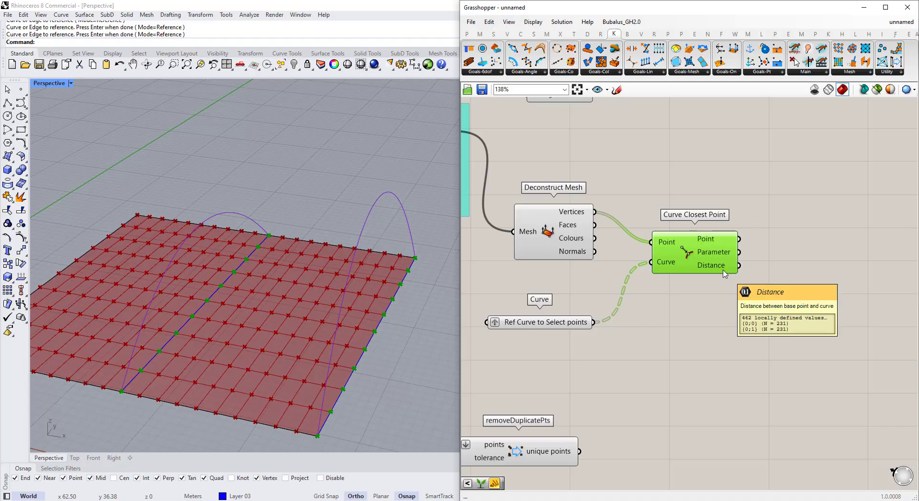
{"action": "double_click", "coordinate": [782, 262]}
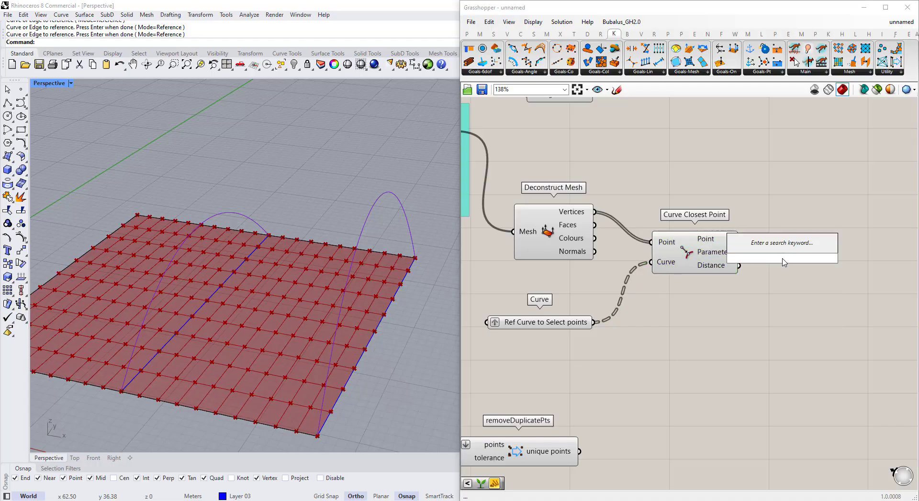
{"action": "type", "text": "panel"}
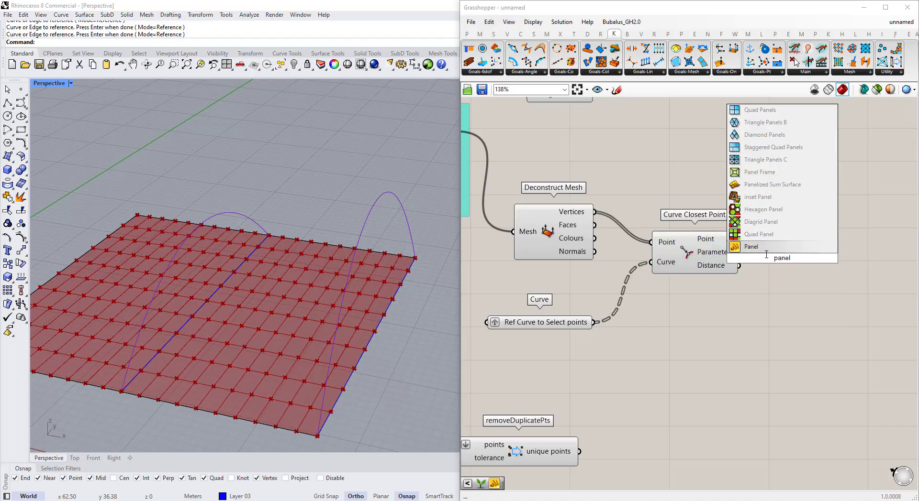
{"action": "key", "text": "Return"}
{"action": "left_click_drag", "start_coordinate": [739, 265], "coordinate": [783, 289]}
{"action": "left_click_drag", "start_coordinate": [892, 276], "coordinate": [893, 316]}
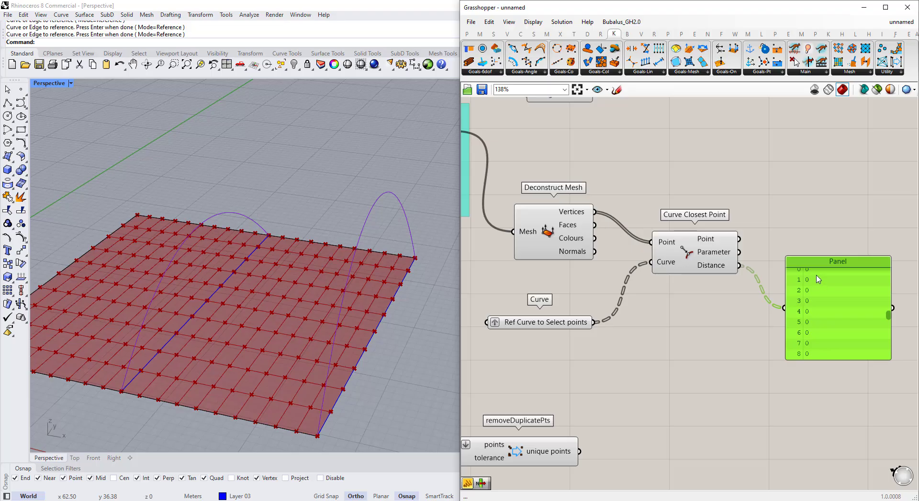
{"action": "key", "text": "Delete"}
Add a Smaller Than component and connect Curve Closest Point's Distance output to its First Number input.
{"action": "double_click", "coordinate": [790, 263]}
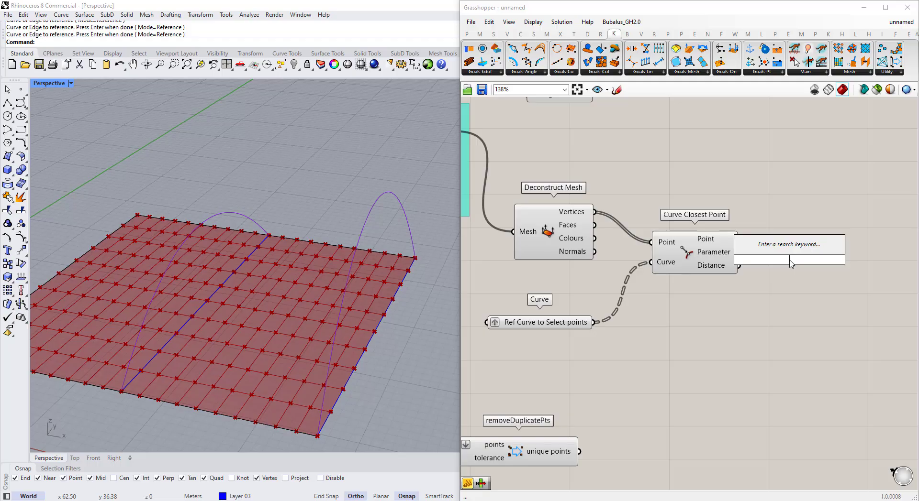
{"action": "type", "text": "smaller"}
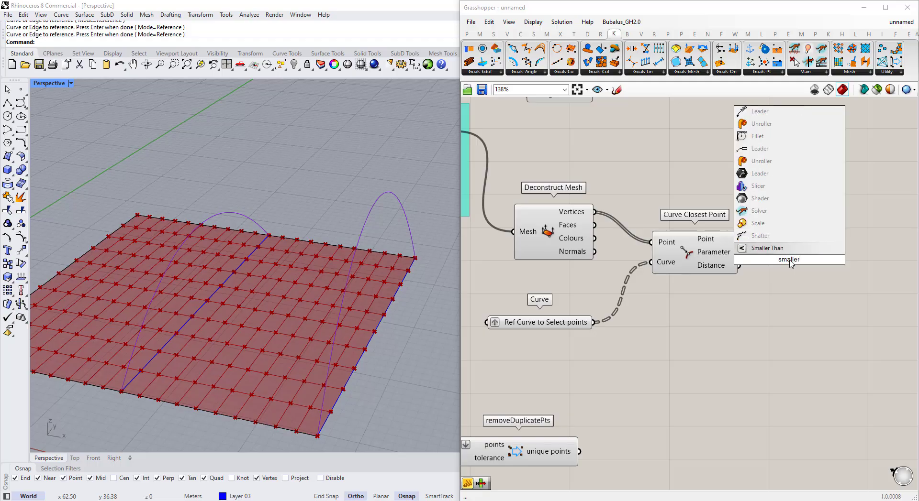
{"action": "left_click", "coordinate": [767, 248]}
{"action": "left_click_drag", "start_coordinate": [738, 266], "coordinate": [792, 273]}
{"action": "double_click", "coordinate": [765, 304]}
{"action": "type", "text": "pa"}
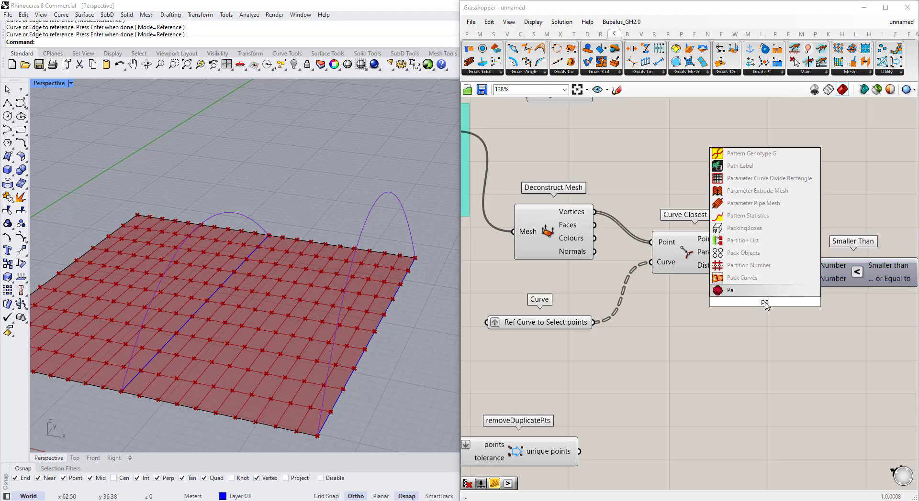
{"action": "type", "text": "nel"}
{"action": "left_click", "coordinate": [756, 283]}
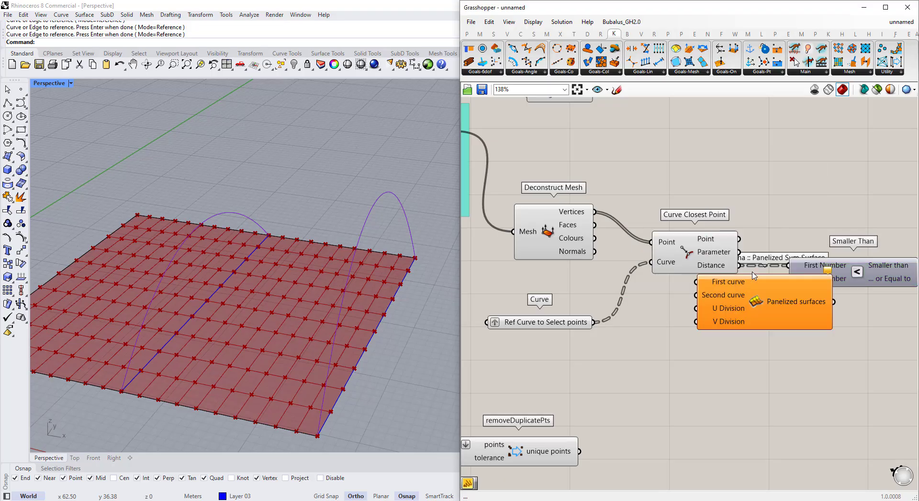
{"action": "key", "text": "Delete"}
Add a compact panel containing 0.001 beneath Curve Closest Point and connect it to Smaller Than's Second Number input.
{"action": "double_click", "coordinate": [746, 310]}
{"action": "type", "text": "pane"}
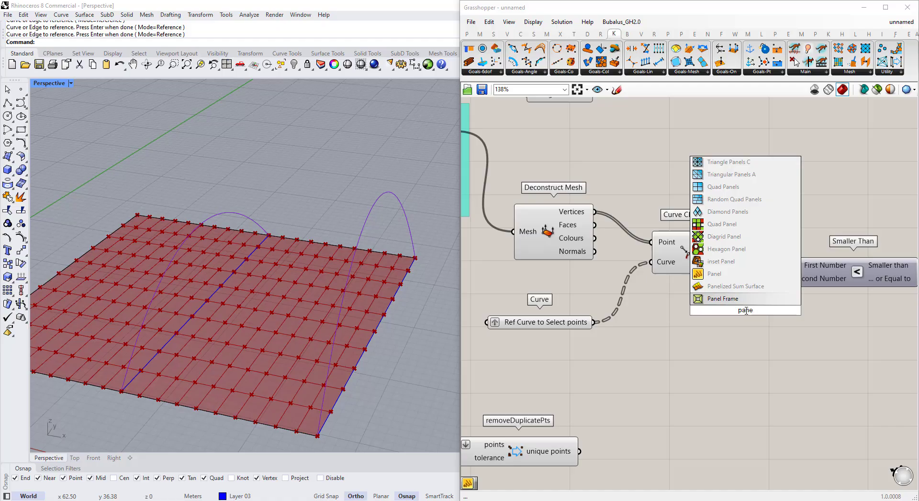
{"action": "left_click", "coordinate": [723, 274]}
{"action": "double_click", "coordinate": [734, 311]}
{"action": "type", "text": "0.001"}
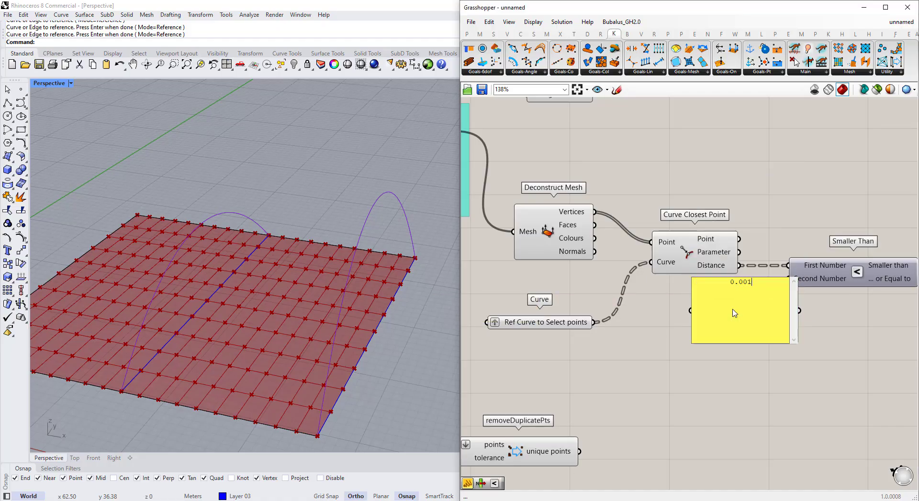
{"action": "left_click", "coordinate": [775, 357]}
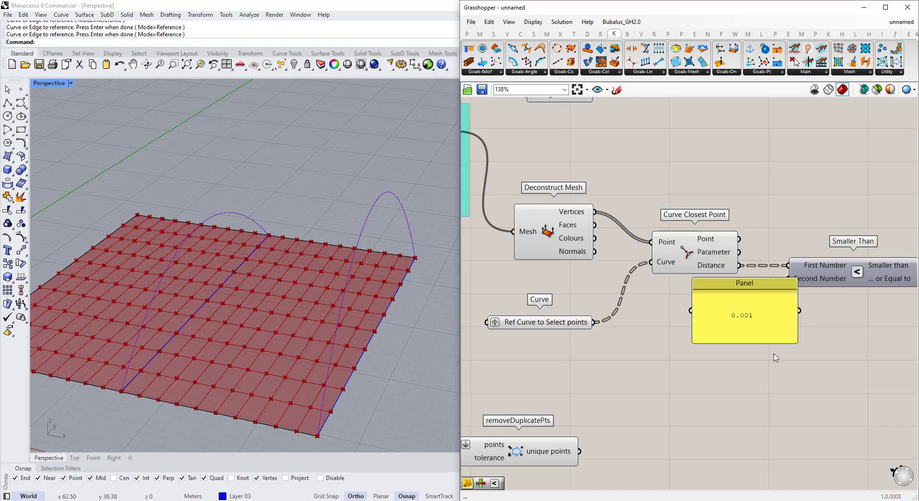
{"action": "left_click_drag", "start_coordinate": [794, 342], "coordinate": [786, 280]}
{"action": "left_click_drag", "start_coordinate": [746, 304], "coordinate": [718, 298]}
{"action": "right_click_drag", "start_coordinate": [888, 282], "coordinate": [816, 280]}
{"action": "scroll", "coordinate": [816, 280], "scroll_direction": "up", "scroll_amount": 1}
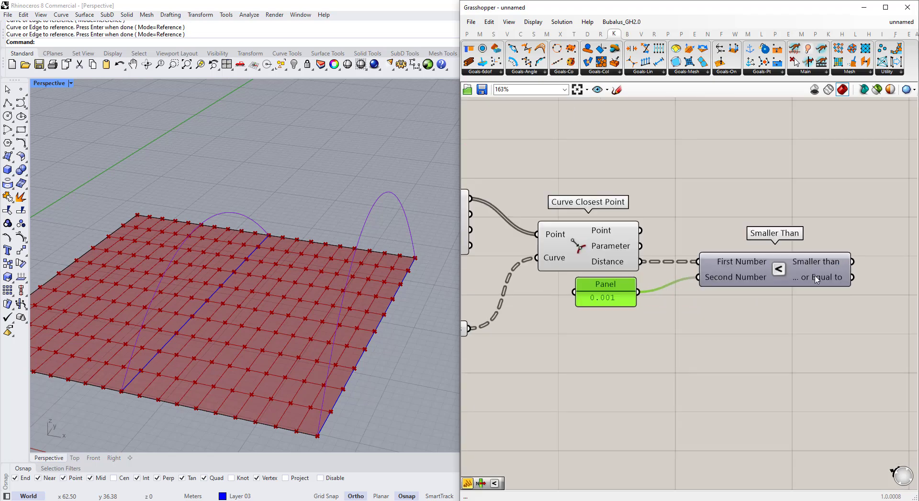
Add a Cull Pattern component and place it above and to the right of Smaller Than.
{"action": "double_click", "coordinate": [774, 201]}
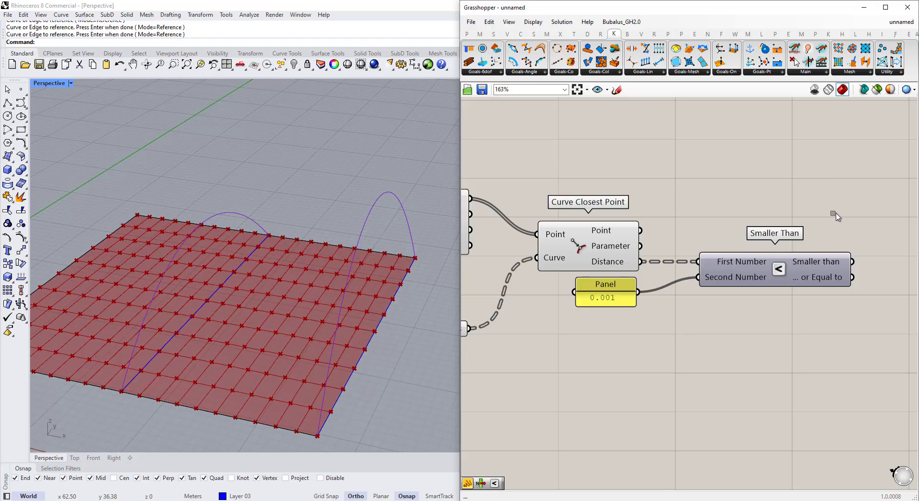
{"action": "scroll", "coordinate": [832, 213], "scroll_direction": "down", "scroll_amount": 2}
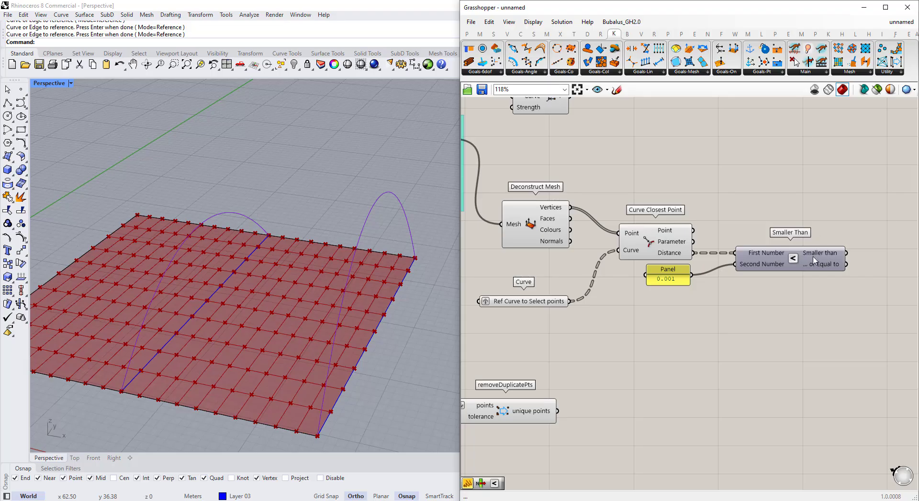
{"action": "double_click", "coordinate": [815, 218]}
{"action": "type", "text": "cull pattern"}
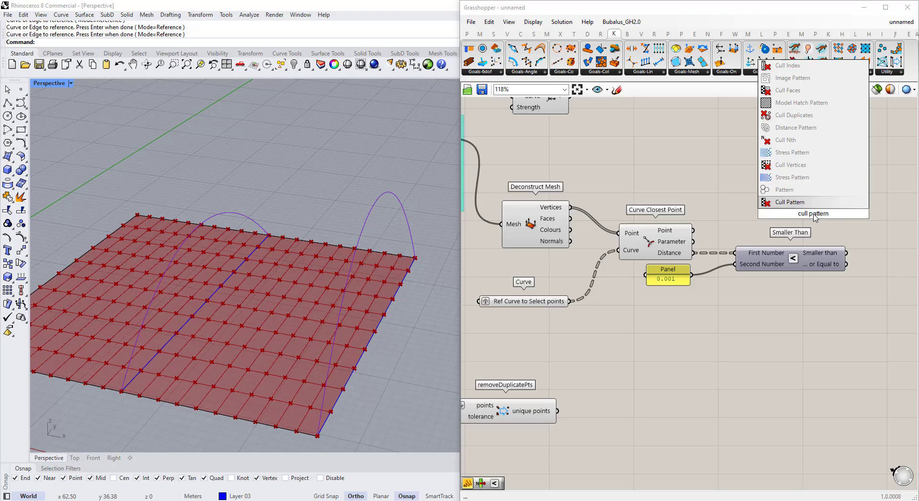
{"action": "key", "text": "Return"}
{"action": "left_click_drag", "start_coordinate": [814, 218], "coordinate": [876, 211]}
Connect Deconstruct Mesh's Vertices to Cull Pattern's List input and Smaller Than's Smaller than output to its Cull Pattern input.
{"action": "scroll", "coordinate": [655, 214], "scroll_direction": "down", "scroll_amount": 2}
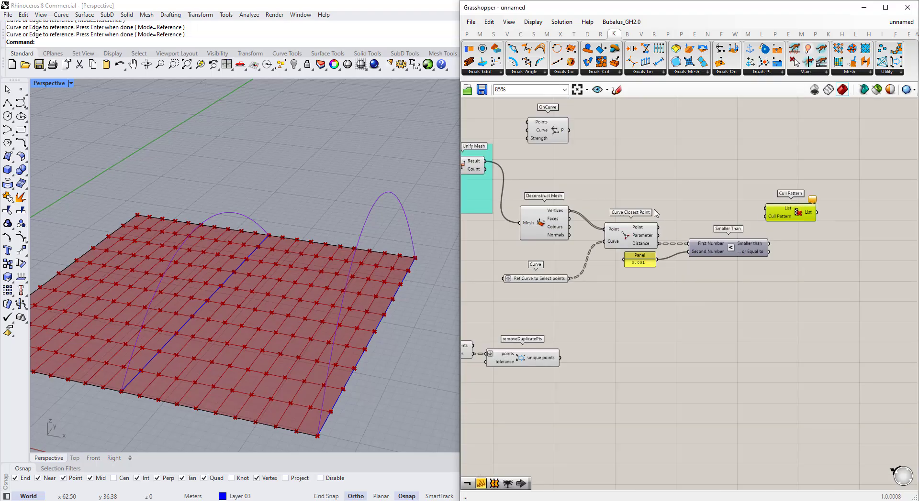
{"action": "scroll", "coordinate": [766, 221], "scroll_direction": "up", "scroll_amount": 1}
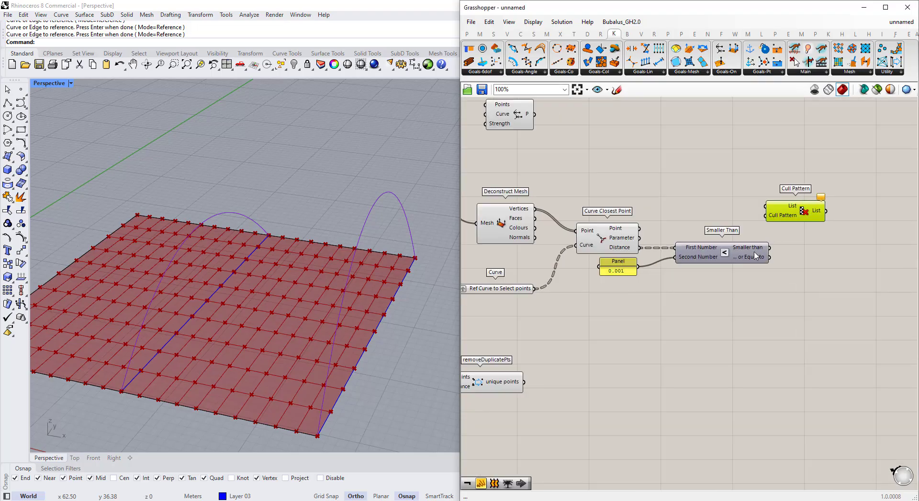
{"action": "mouse_move", "coordinate": [755, 255]}
{"action": "left_click_drag", "start_coordinate": [534, 209], "coordinate": [765, 206]}
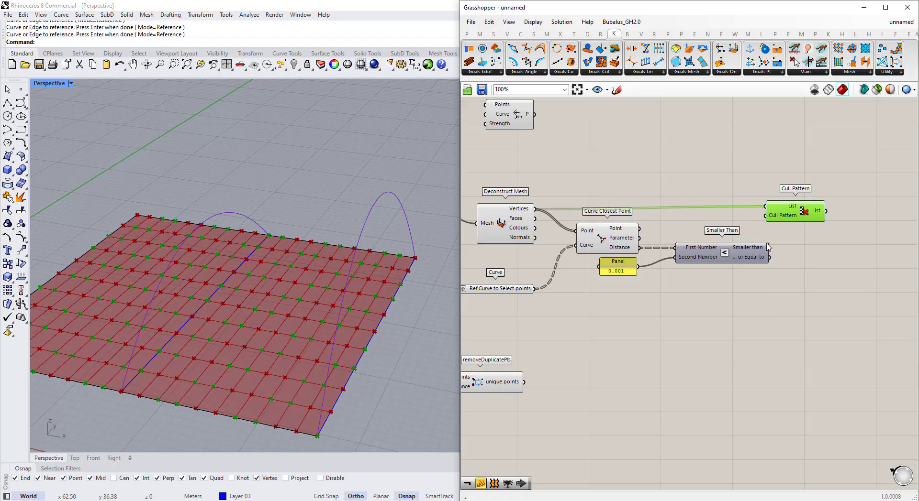
{"action": "left_click_drag", "start_coordinate": [769, 247], "coordinate": [823, 216]}
{"action": "scroll", "coordinate": [823, 216], "scroll_direction": "down", "scroll_amount": 3}
{"action": "left_click_drag", "start_coordinate": [852, 289], "coordinate": [573, 191]}
{"action": "left_click", "coordinate": [796, 352]}
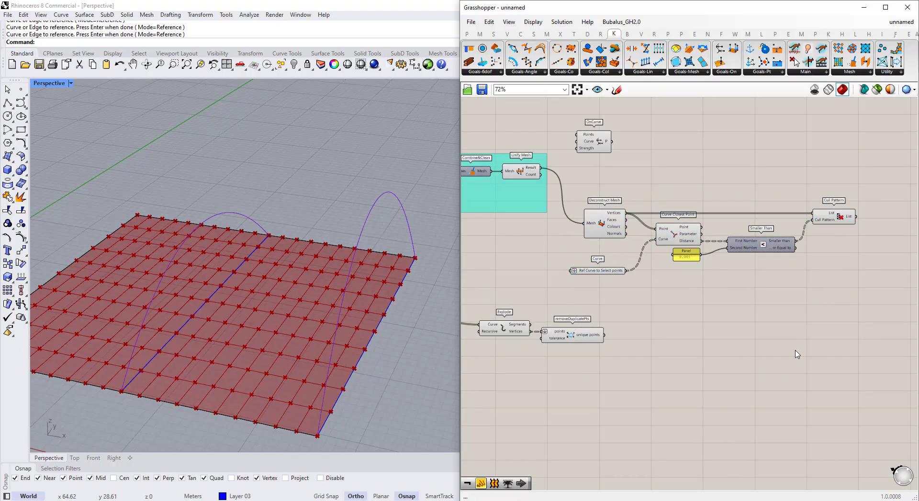
Check Cull Pattern's selected points, move the Deconstruct Mesh to Cull Pattern chain right and down, and shift Ref Curve to Select points left.
{"action": "left_click", "coordinate": [830, 218]}
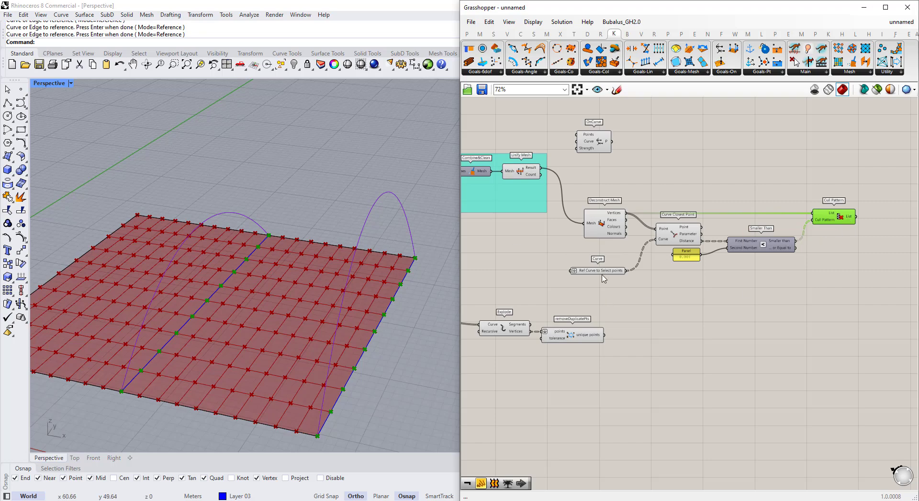
{"action": "left_click_drag", "start_coordinate": [600, 273], "coordinate": [590, 272]}
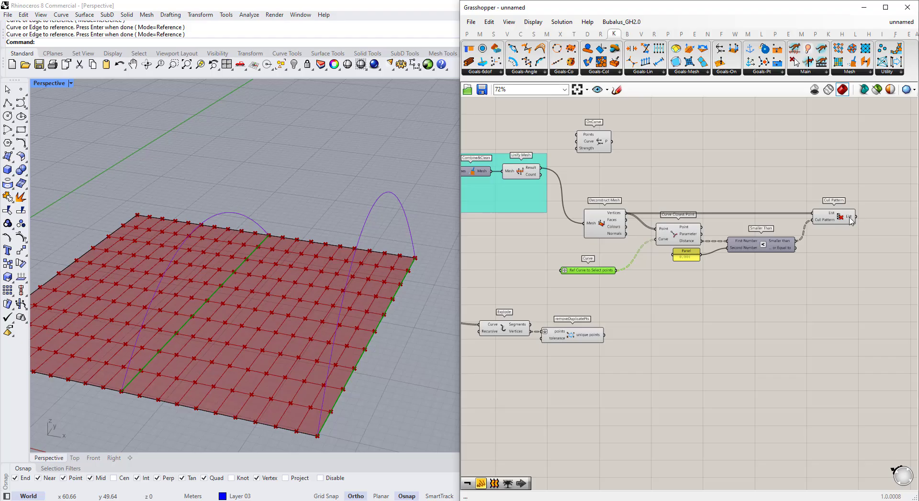
{"action": "mouse_move", "coordinate": [850, 221]}
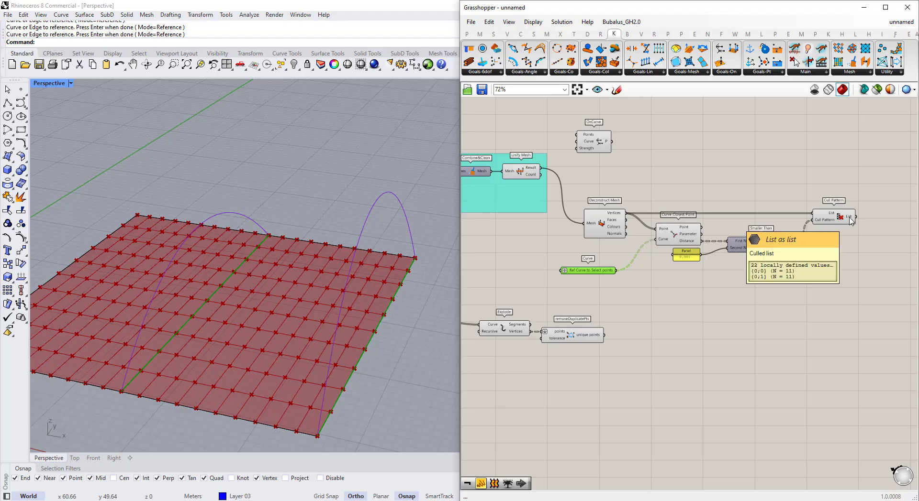
{"action": "left_click_drag", "start_coordinate": [857, 277], "coordinate": [565, 204]}
{"action": "left_click_drag", "start_coordinate": [610, 223], "coordinate": [633, 235]}
{"action": "left_click", "coordinate": [620, 296]}
{"action": "left_click_drag", "start_coordinate": [617, 285], "coordinate": [573, 270]}
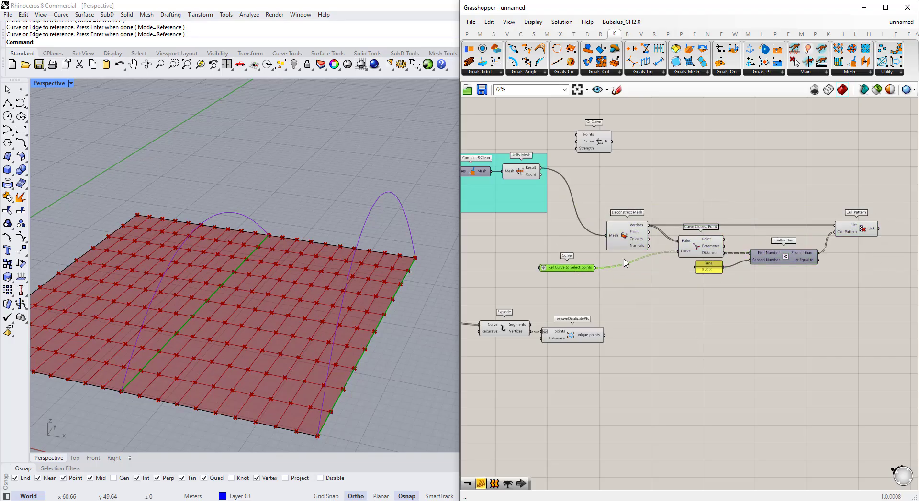
Move the Ridge Beam Curves parameter directly below Ref Curve to Select points and graft it.
{"action": "scroll", "coordinate": [639, 267], "scroll_direction": "down", "scroll_amount": 4}
{"action": "right_click_drag", "start_coordinate": [672, 279], "coordinate": [832, 284]}
{"action": "scroll", "coordinate": [833, 284], "scroll_direction": "down", "scroll_amount": 1}
{"action": "left_click_drag", "start_coordinate": [641, 284], "coordinate": [778, 286]}
{"action": "scroll", "coordinate": [779, 286], "scroll_direction": "up", "scroll_amount": 5}
{"action": "right_click", "coordinate": [779, 285]}
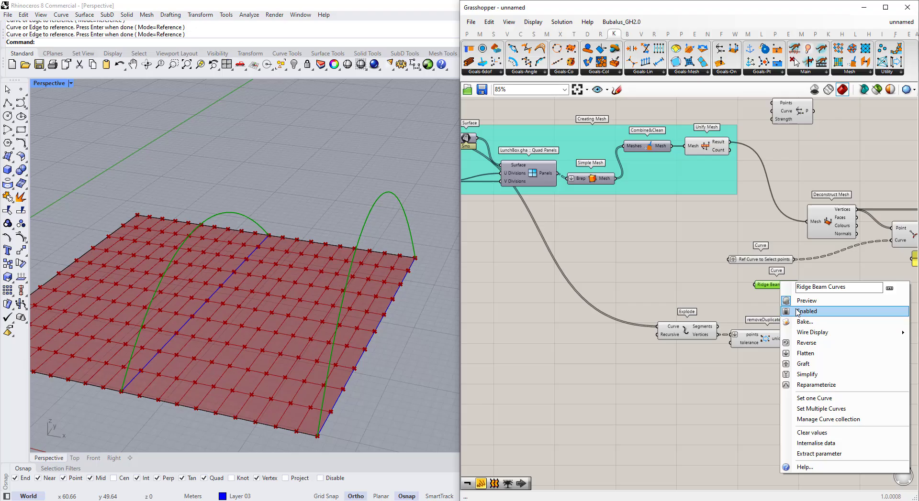
{"action": "left_click", "coordinate": [806, 364]}
Move Explode and removeDuplicatePts further down, and shift the Ridge Beam Curves parameter to the left.
{"action": "left_click_drag", "start_coordinate": [808, 369], "coordinate": [706, 380]}
{"action": "left_click", "coordinate": [632, 309]}
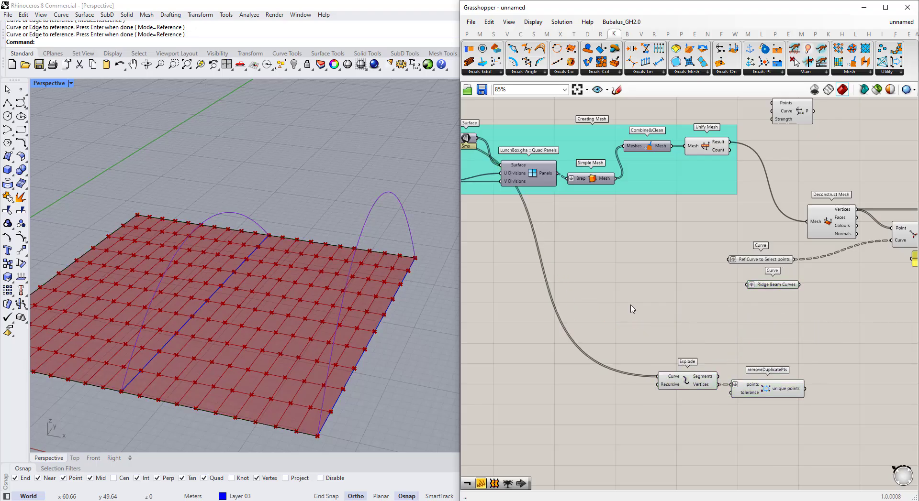
{"action": "scroll", "coordinate": [632, 310], "scroll_direction": "down", "scroll_amount": 1}
{"action": "right_click_drag", "start_coordinate": [879, 288], "coordinate": [793, 295]}
{"action": "left_click_drag", "start_coordinate": [651, 297], "coordinate": [555, 281]}
{"action": "right_click_drag", "start_coordinate": [913, 240], "coordinate": [735, 264]}
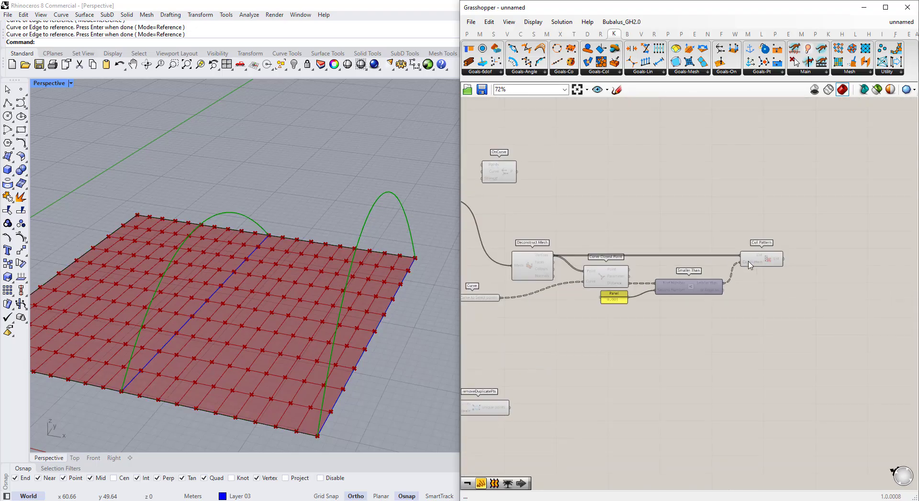
Move OnCurve to the far right beyond Cull Pattern and shift the Ref Curve to Select points parameter to the left.
{"action": "left_click_drag", "start_coordinate": [503, 179], "coordinate": [860, 253]}
{"action": "left_click", "coordinate": [762, 339]}
{"action": "scroll", "coordinate": [760, 335], "scroll_direction": "down", "scroll_amount": 2}
{"action": "left_click_drag", "start_coordinate": [783, 326], "coordinate": [553, 254]}
{"action": "scroll", "coordinate": [555, 301], "scroll_direction": "up", "scroll_amount": 3}
{"action": "left_click", "coordinate": [556, 305]}
{"action": "left_click_drag", "start_coordinate": [556, 306], "coordinate": [528, 306]}
Group the components from Deconstruct Mesh through Cull Pattern and colour the group blue.
{"action": "left_click_drag", "start_coordinate": [875, 322], "coordinate": [613, 201]}
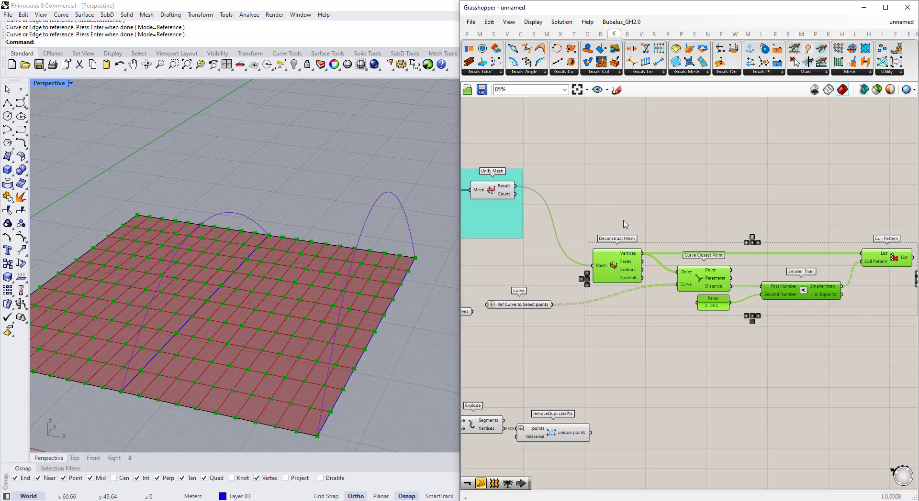
{"action": "key", "text": "ctrl+g"}
{"action": "right_click", "coordinate": [659, 299]}
{"action": "mouse_move", "coordinate": [722, 400]}
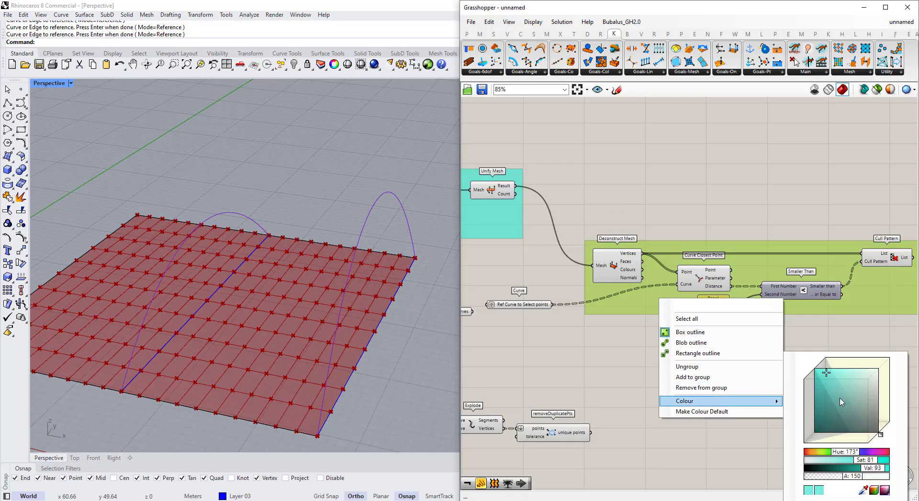
{"action": "left_click_drag", "start_coordinate": [853, 451], "coordinate": [857, 452]}
{"action": "left_click", "coordinate": [581, 391]}
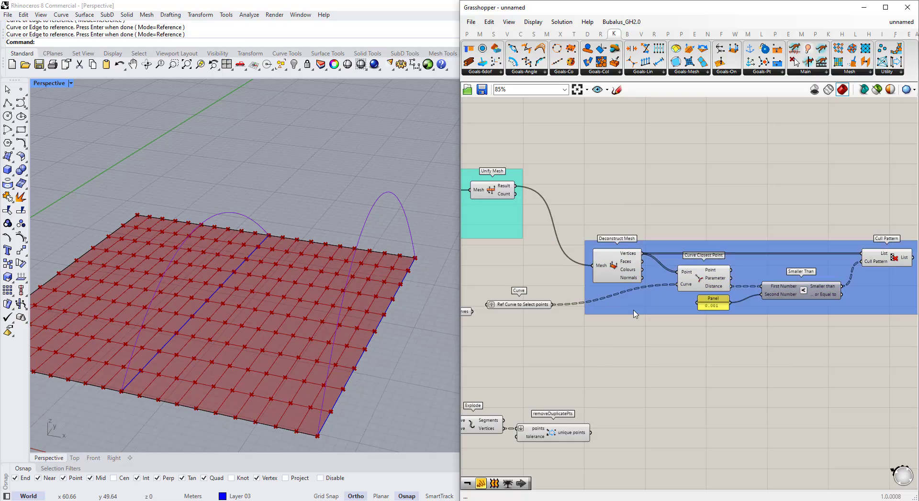
Name the blue group "Selecting the points on Curve".
{"action": "right_click", "coordinate": [633, 310]}
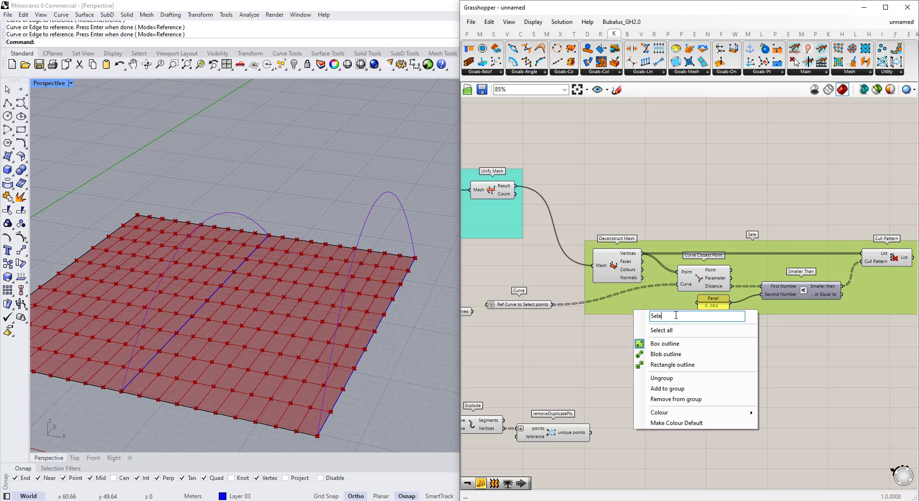
{"action": "type", "text": "Selecting the "}
{"action": "type", "text": "re"}
{"action": "key", "text": "BackSpace"}
{"action": "key", "text": "BackSpace"}
{"action": "type", "text": "points on "}
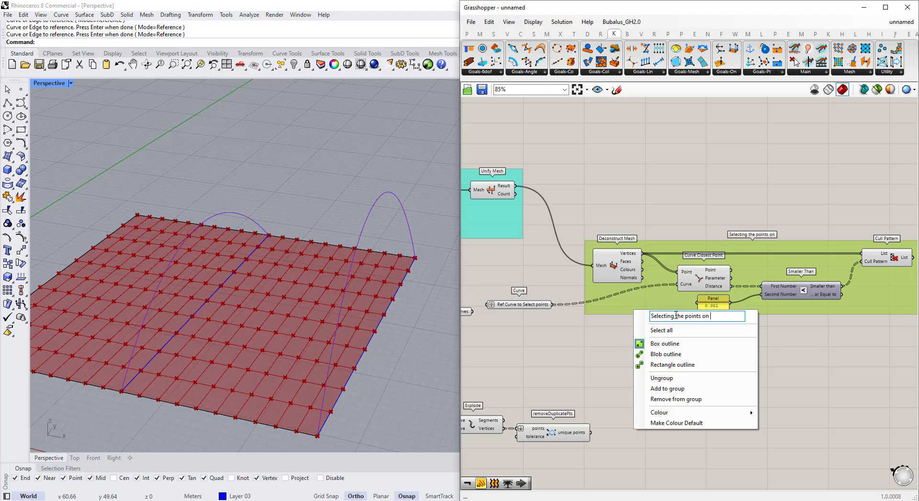
{"action": "type", "text": "Curve"}
{"action": "key", "text": "Return"}
Place Ridge Beam Curves above the group, then connect Cull Pattern's List to OnCurve's Points and Ridge Beam Curves to its Curve input.
{"action": "scroll", "coordinate": [689, 268], "scroll_direction": "down", "scroll_amount": 4}
{"action": "left_click_drag", "start_coordinate": [559, 285], "coordinate": [604, 303]}
{"action": "left_click_drag", "start_coordinate": [657, 374], "coordinate": [543, 318]}
{"action": "left_click_drag", "start_coordinate": [601, 300], "coordinate": [658, 215]}
{"action": "scroll", "coordinate": [853, 257], "scroll_direction": "up", "scroll_amount": 4}
{"action": "left_click", "coordinate": [804, 260]}
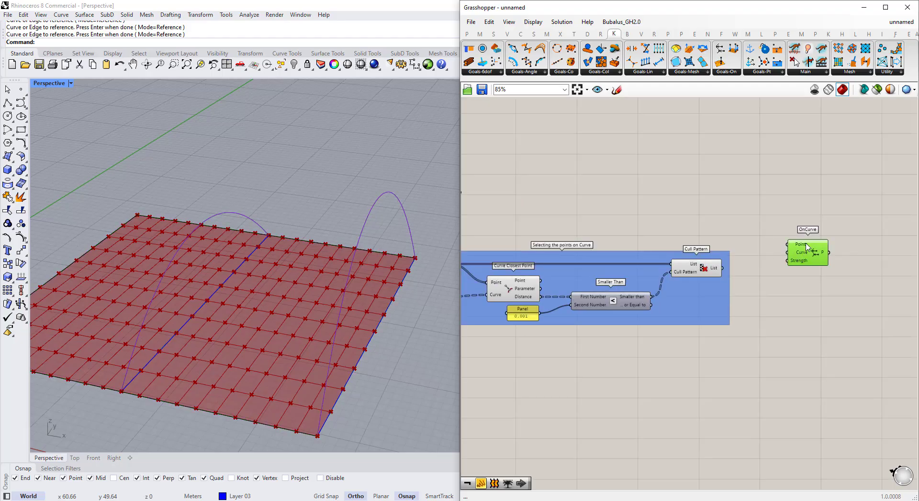
{"action": "left_click", "coordinate": [718, 269]}
{"action": "scroll", "coordinate": [722, 271], "scroll_direction": "up", "scroll_amount": 1}
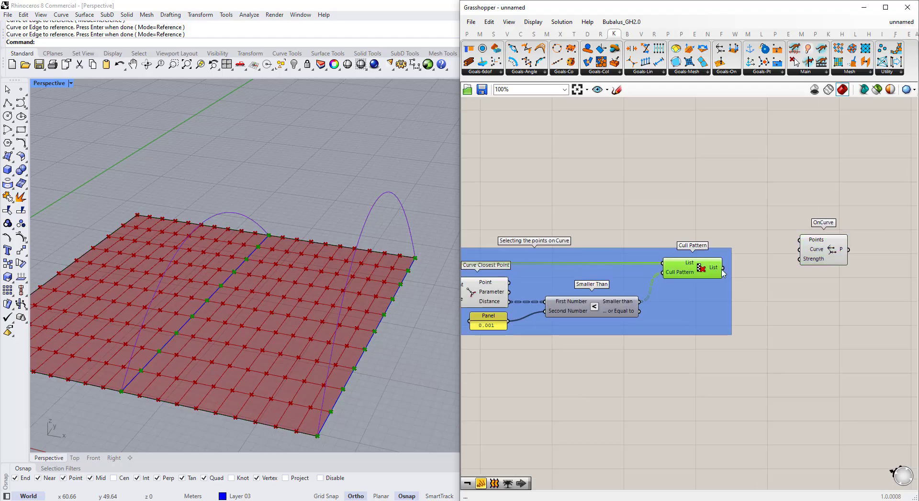
{"action": "left_click_drag", "start_coordinate": [726, 272], "coordinate": [812, 229]}
{"action": "scroll", "coordinate": [790, 280], "scroll_direction": "down", "scroll_amount": 3}
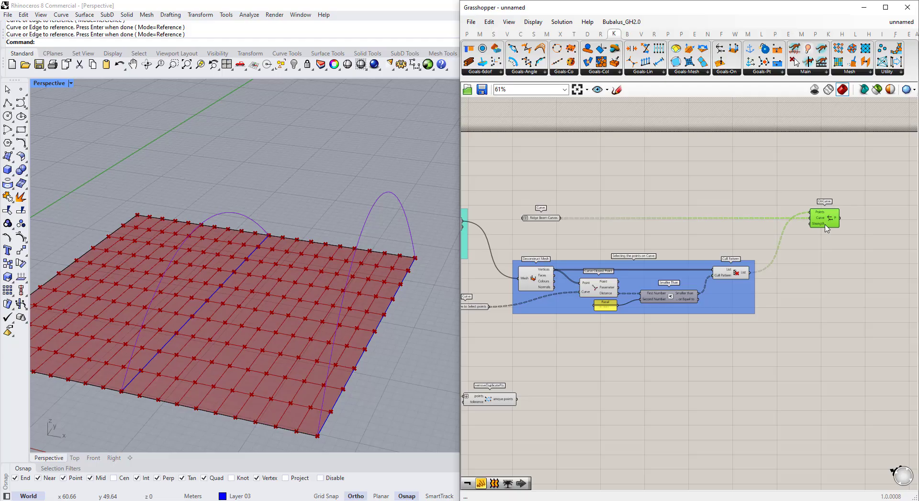
Move Explode and removeDuplicatePts right to sit beneath the blue group and check the selected unique points in the viewport.
{"action": "scroll", "coordinate": [833, 229], "scroll_direction": "down", "scroll_amount": 3}
{"action": "left_click_drag", "start_coordinate": [565, 313], "coordinate": [685, 312]}
{"action": "left_click", "coordinate": [652, 322]}
{"action": "scroll", "coordinate": [652, 322], "scroll_direction": "up", "scroll_amount": 2}
{"action": "left_click", "coordinate": [690, 322]}
{"action": "scroll", "coordinate": [420, 262], "scroll_direction": "down", "scroll_amount": 2}
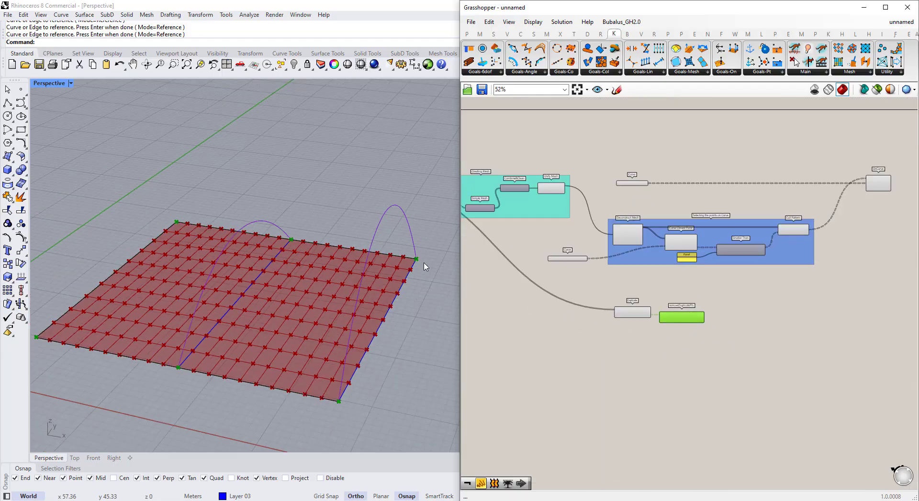
Add a Kangaroo Anchor goal to the canvas and position it below OnCurve.
{"action": "left_click", "coordinate": [753, 73]}
{"action": "left_click", "coordinate": [764, 90]}
{"action": "left_click", "coordinate": [904, 266]}
{"action": "scroll", "coordinate": [904, 266], "scroll_direction": "up", "scroll_amount": 4}
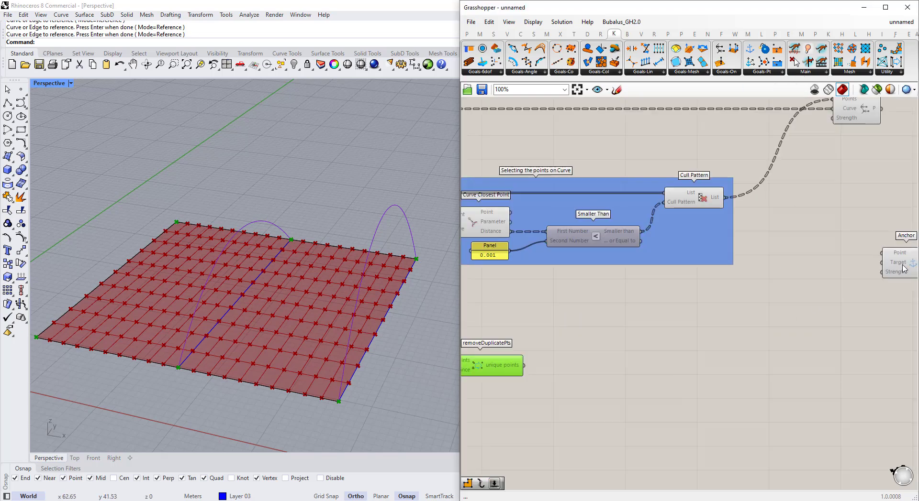
{"action": "left_click_drag", "start_coordinate": [897, 263], "coordinate": [836, 309]}
{"action": "scroll", "coordinate": [836, 309], "scroll_direction": "down", "scroll_amount": 2}
{"action": "scroll", "coordinate": [612, 354], "scroll_direction": "up", "scroll_amount": 2}
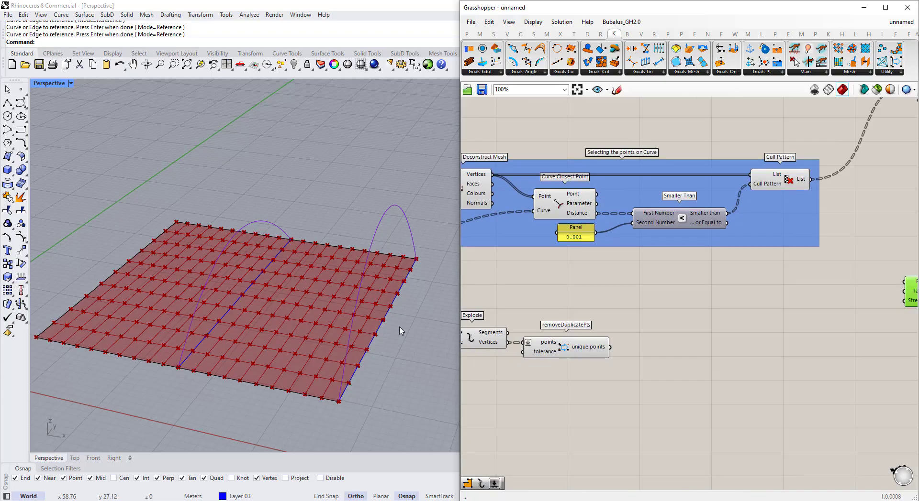
Connect removeDuplicatePts' unique points output to Anchor's Point input.
{"action": "left_click", "coordinate": [591, 354]}
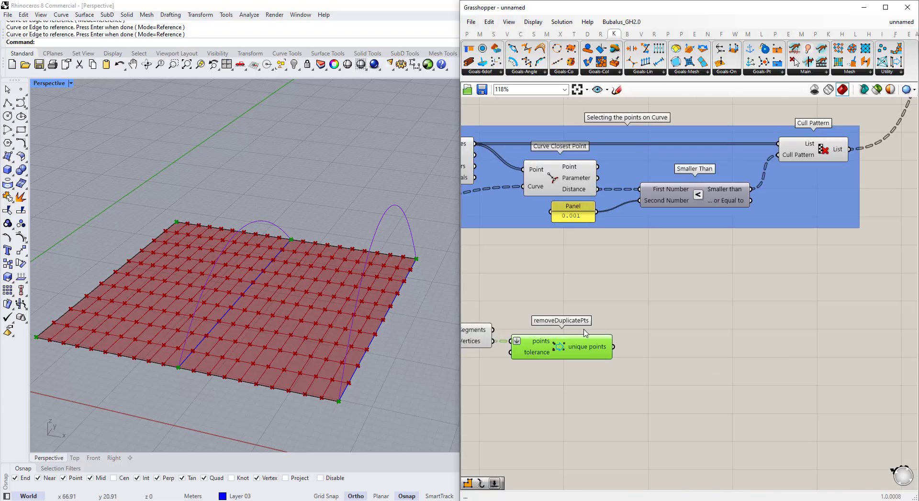
{"action": "scroll", "coordinate": [562, 302], "scroll_direction": "down", "scroll_amount": 1}
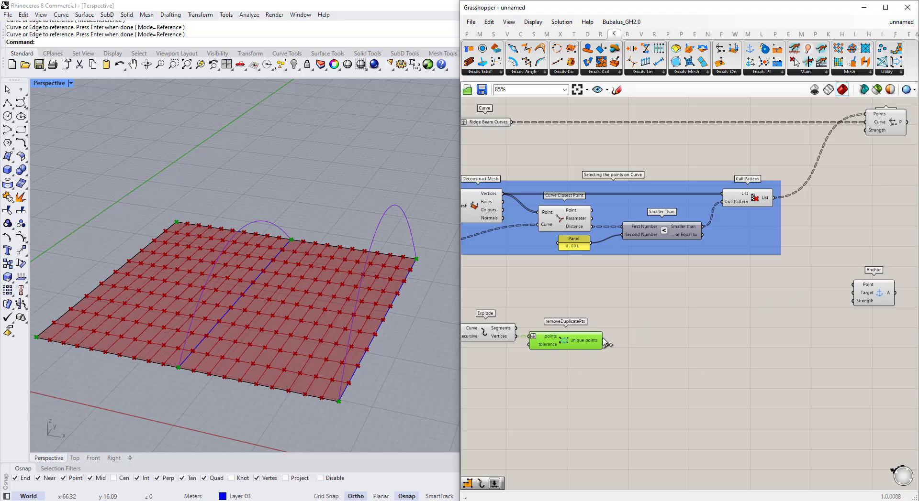
{"action": "left_click_drag", "start_coordinate": [603, 341], "coordinate": [853, 285]}
{"action": "scroll", "coordinate": [866, 293], "scroll_direction": "up", "scroll_amount": 4}
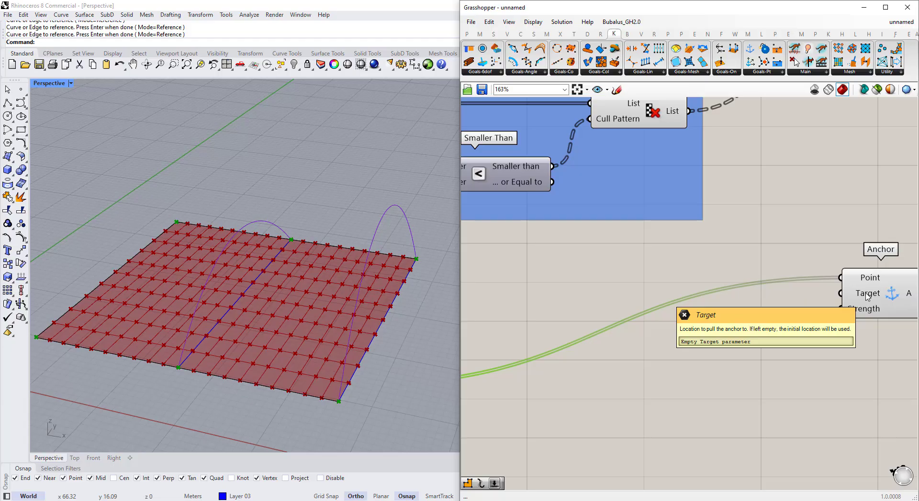
{"action": "scroll", "coordinate": [866, 296], "scroll_direction": "down", "scroll_amount": 7}
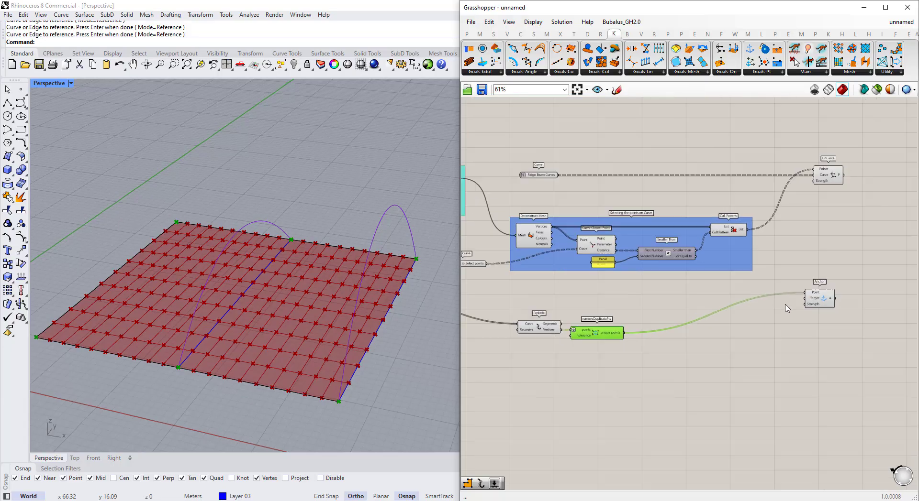
Try adding Explode and removeDuplicatePts to the Selecting the points on Curve group.
{"action": "left_click_drag", "start_coordinate": [685, 362], "coordinate": [544, 311]}
{"action": "scroll", "coordinate": [559, 314], "scroll_direction": "up", "scroll_amount": 2}
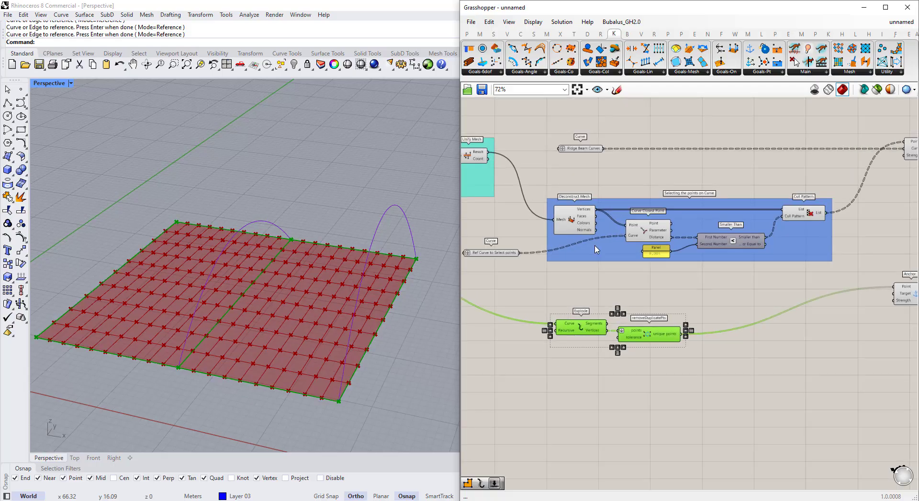
{"action": "right_click", "coordinate": [601, 249]}
{"action": "left_click", "coordinate": [623, 330]}
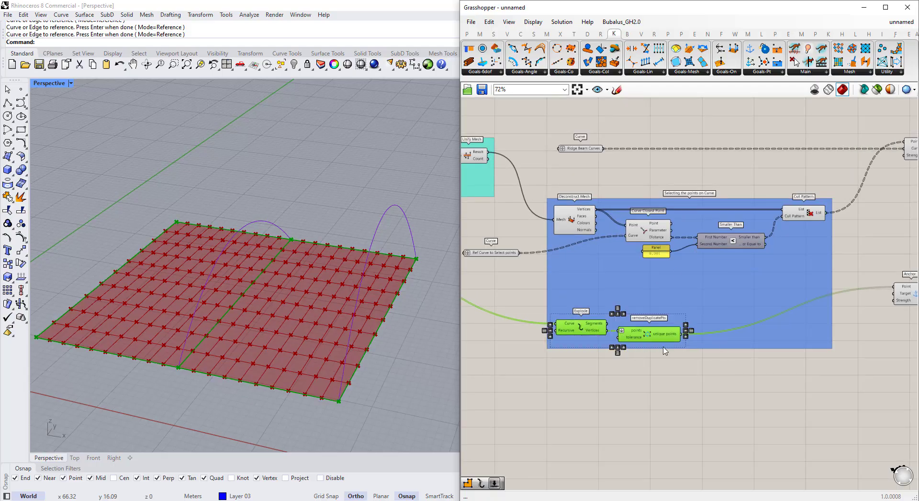
{"action": "scroll", "coordinate": [693, 207], "scroll_direction": "up", "scroll_amount": 2}
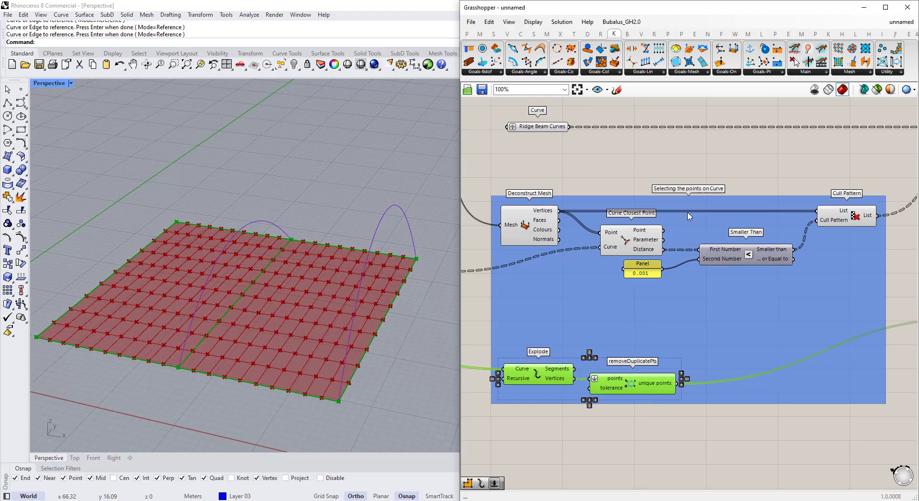
{"action": "key", "text": "ctrl+z"}
Group Explode and removeDuplicatePts separately and colour that group blue.
{"action": "left_click_drag", "start_coordinate": [708, 424], "coordinate": [471, 316]}
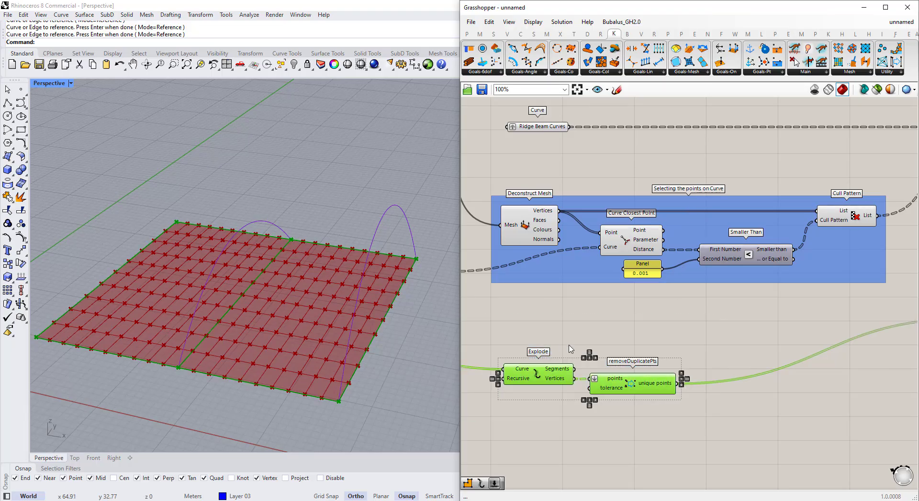
{"action": "key", "text": "ctrl+g"}
{"action": "left_click", "coordinate": [591, 368]}
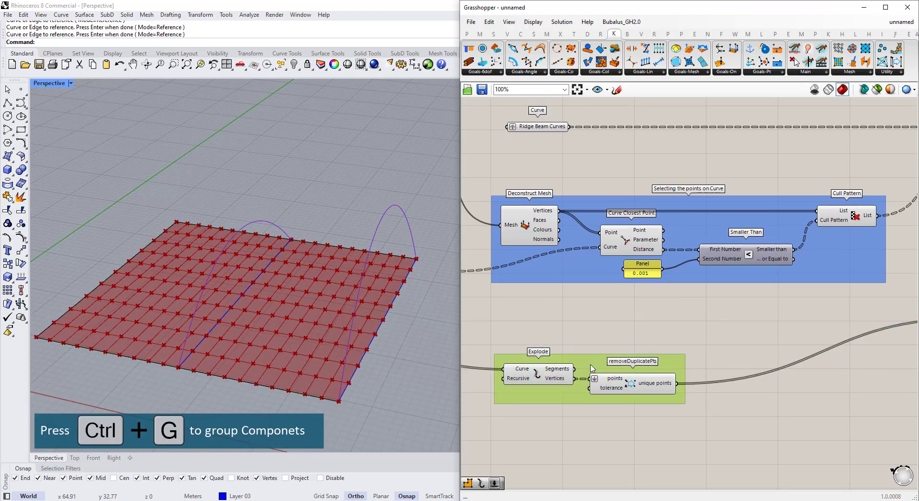
{"action": "right_click", "coordinate": [591, 365]}
{"action": "mouse_move", "coordinate": [707, 468]}
{"action": "left_click_drag", "start_coordinate": [778, 453], "coordinate": [789, 452]}
{"action": "left_click", "coordinate": [582, 349]}
Name the Explode and removeDuplicatePts group "Selecting Anchor Points".
{"action": "right_click", "coordinate": [580, 364]}
{"action": "left_click", "coordinate": [627, 371]}
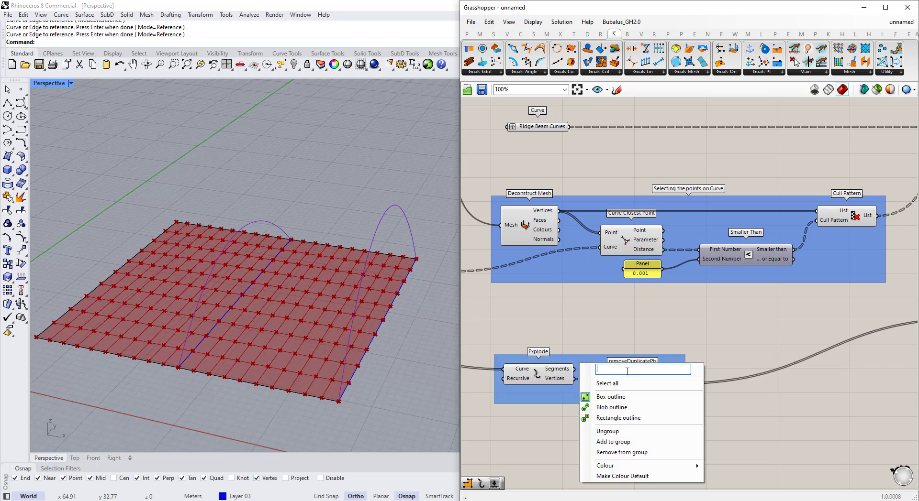
{"action": "type", "text": "Selecting Anchor Points"}
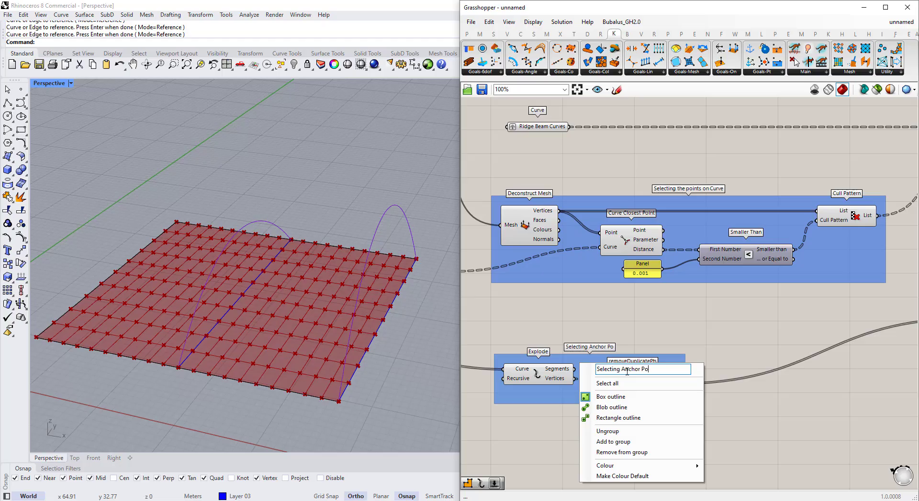
{"action": "key", "text": "Return"}
Enclose both blue point-selection groups in one outer group and colour it purple.
{"action": "scroll", "coordinate": [662, 308], "scroll_direction": "down", "scroll_amount": 3}
{"action": "left_click_drag", "start_coordinate": [547, 230], "coordinate": [803, 420]}
{"action": "key", "text": "ctrl+g"}
{"action": "left_click", "coordinate": [803, 420]}
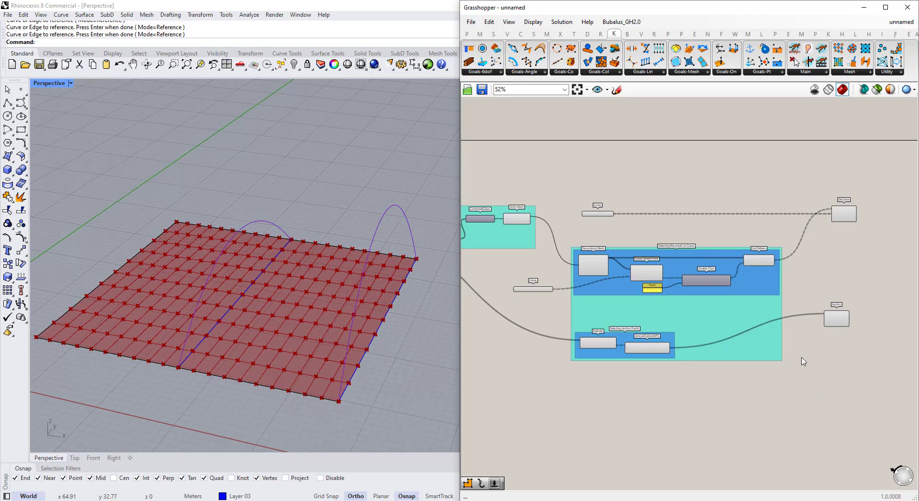
{"action": "right_click", "coordinate": [690, 304]}
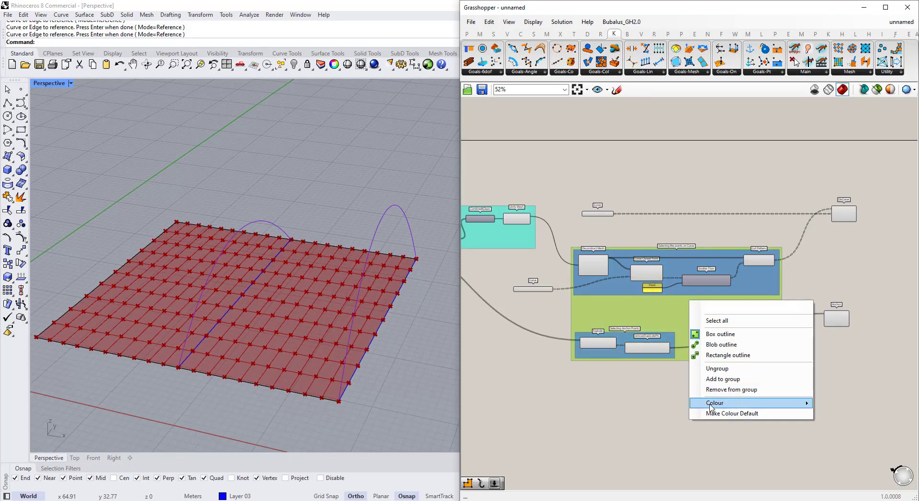
{"action": "mouse_move", "coordinate": [710, 404]}
{"action": "mouse_move", "coordinate": [632, 454]}
{"action": "left_mouse_down"}
{"action": "mouse_move", "coordinate": [655, 454]}
{"action": "mouse_move", "coordinate": [643, 454]}
{"action": "left_mouse_up"}
{"action": "left_click", "coordinate": [554, 381]}
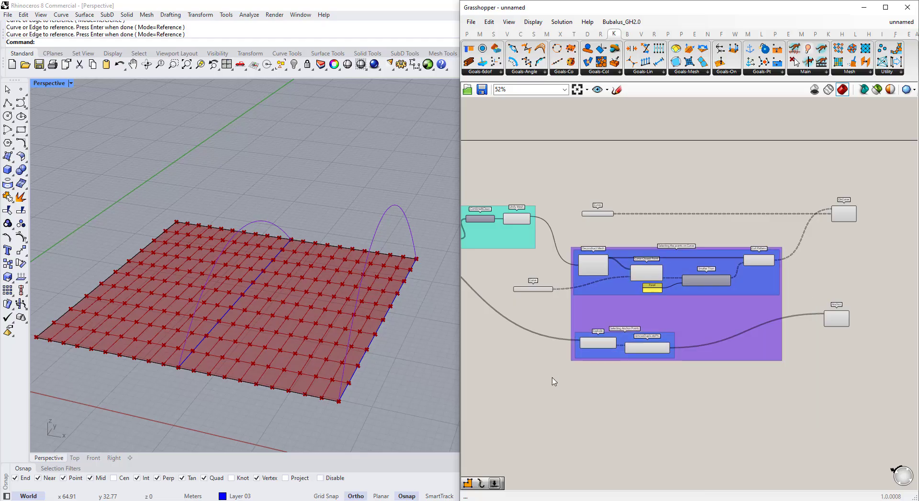
Line up Anchor directly below OnCurve and select both goals.
{"action": "scroll", "coordinate": [526, 380], "scroll_direction": "down", "scroll_amount": 3}
{"action": "scroll", "coordinate": [715, 308], "scroll_direction": "up", "scroll_amount": 4}
{"action": "left_click_drag", "start_coordinate": [716, 380], "coordinate": [726, 367]}
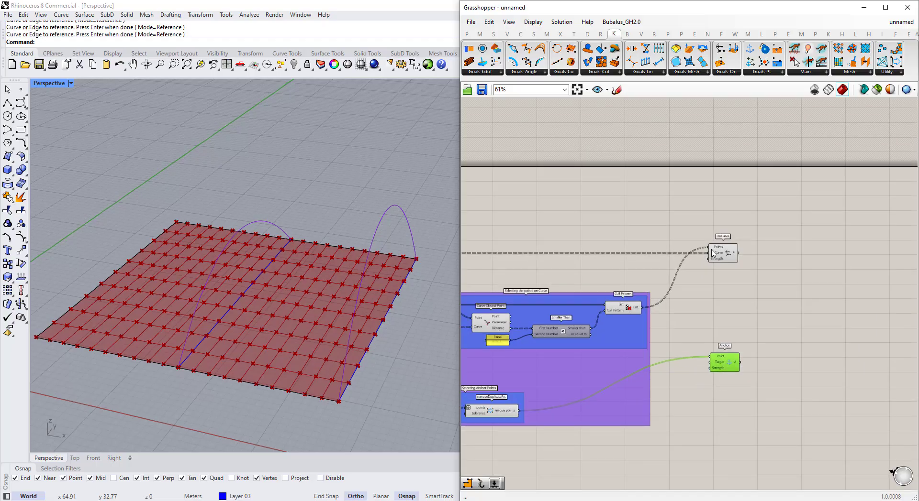
{"action": "left_click_drag", "start_coordinate": [762, 206], "coordinate": [722, 408]}
{"action": "scroll", "coordinate": [812, 297], "scroll_direction": "down", "scroll_amount": 2}
{"action": "scroll", "coordinate": [521, 283], "scroll_direction": "up", "scroll_amount": 2}
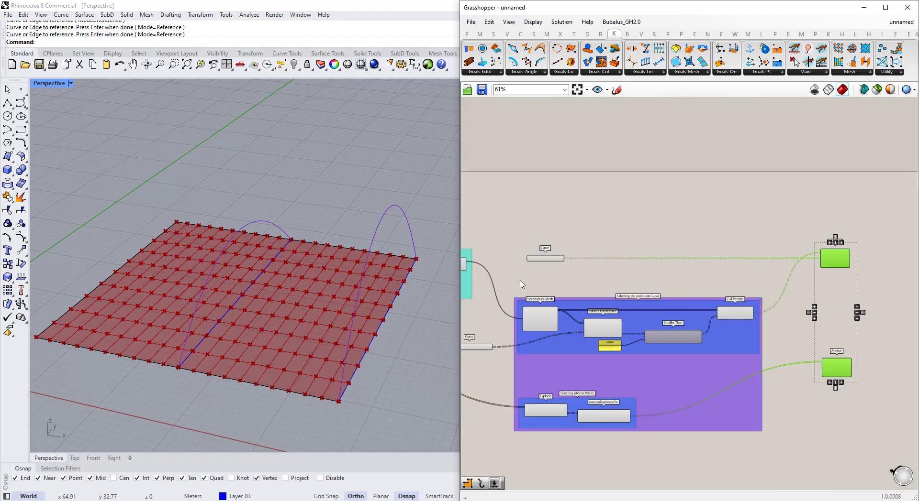
Move Ridge Beam Curves directly above Ref Curve to Select points and shift both parameters left beneath the Creating Mesh inputs.
{"action": "right_click_drag", "start_coordinate": [524, 284], "coordinate": [555, 285]}
{"action": "scroll", "coordinate": [564, 285], "scroll_direction": "down", "scroll_amount": 1}
{"action": "scroll", "coordinate": [568, 284], "scroll_direction": "up", "scroll_amount": 2}
{"action": "left_click_drag", "start_coordinate": [575, 256], "coordinate": [535, 315]}
{"action": "scroll", "coordinate": [633, 289], "scroll_direction": "down", "scroll_amount": 3}
{"action": "right_click_drag", "start_coordinate": [531, 355], "coordinate": [706, 340]}
{"action": "left_click_drag", "start_coordinate": [712, 317], "coordinate": [539, 323]}
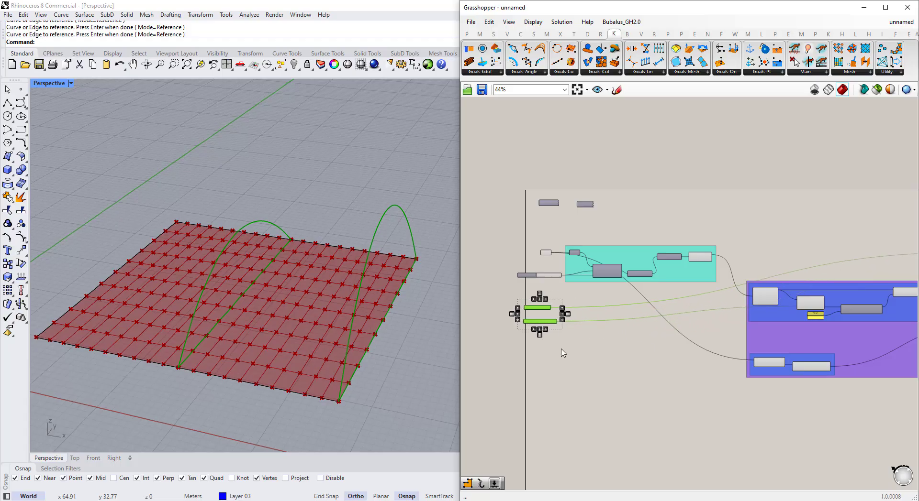
{"action": "scroll", "coordinate": [562, 352], "scroll_direction": "down", "scroll_amount": 3}
{"action": "scroll", "coordinate": [836, 322], "scroll_direction": "up", "scroll_amount": 7}
Add a Kangaroo Show component above OnCurve.
{"action": "left_click", "coordinate": [718, 180]}
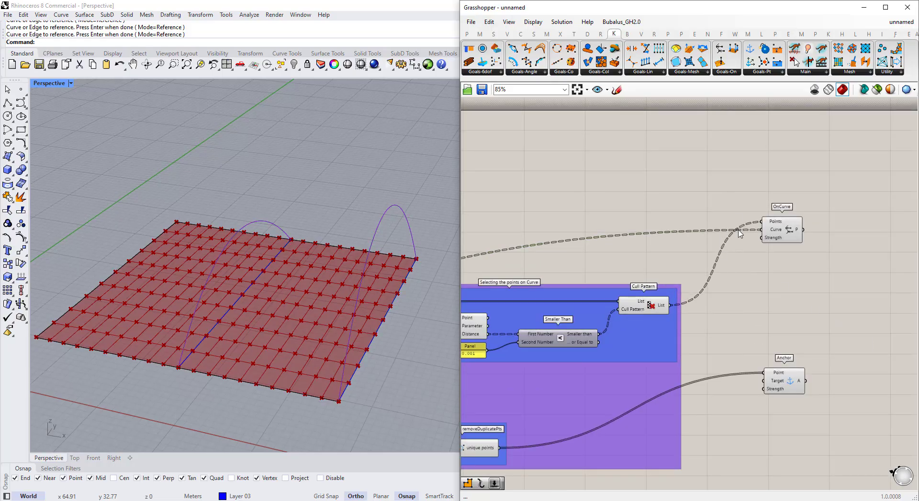
{"action": "scroll", "coordinate": [763, 201], "scroll_direction": "down", "scroll_amount": 2}
{"action": "scroll", "coordinate": [773, 184], "scroll_direction": "up", "scroll_amount": 3}
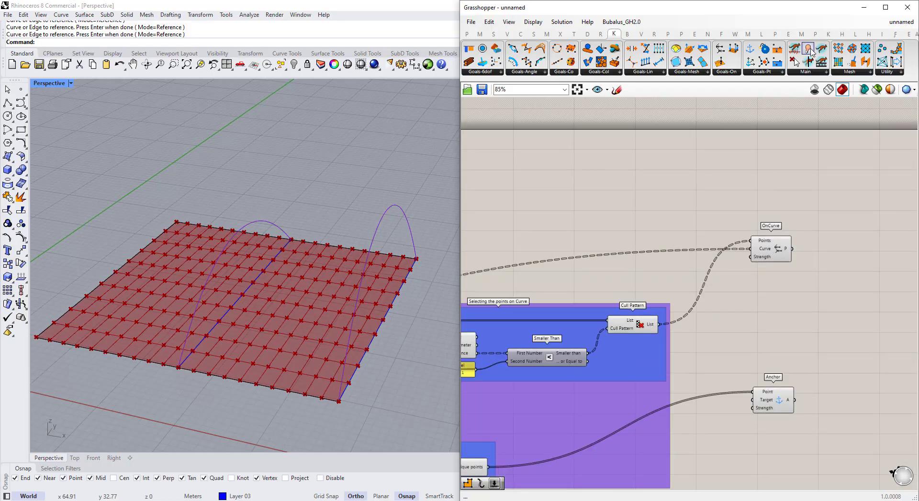
{"action": "left_click_drag", "start_coordinate": [809, 49], "coordinate": [733, 194]}
{"action": "scroll", "coordinate": [758, 196], "scroll_direction": "down", "scroll_amount": 6}
{"action": "scroll", "coordinate": [570, 215], "scroll_direction": "up", "scroll_amount": 3}
Connect Unify Mesh's Result output to the Show component's input.
{"action": "left_click_drag", "start_coordinate": [567, 216], "coordinate": [852, 179]}
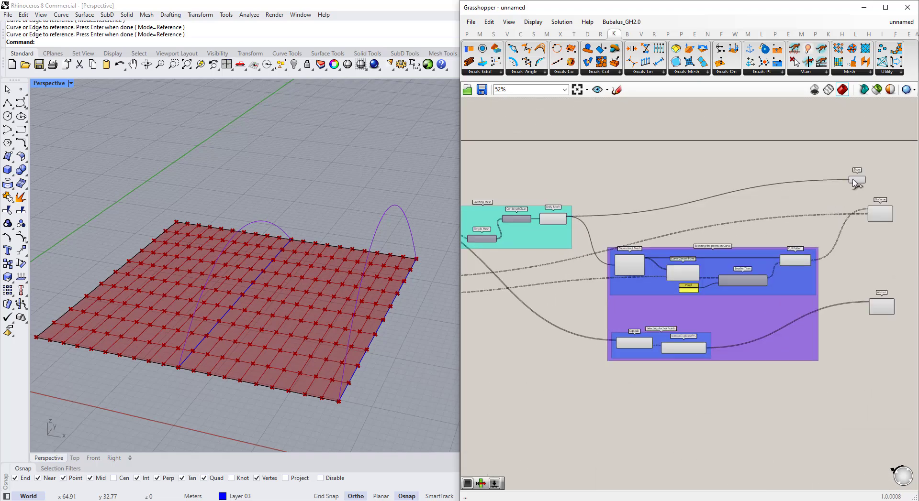
{"action": "scroll", "coordinate": [832, 194], "scroll_direction": "down", "scroll_amount": 2}
{"action": "scroll", "coordinate": [561, 229], "scroll_direction": "up", "scroll_amount": 4}
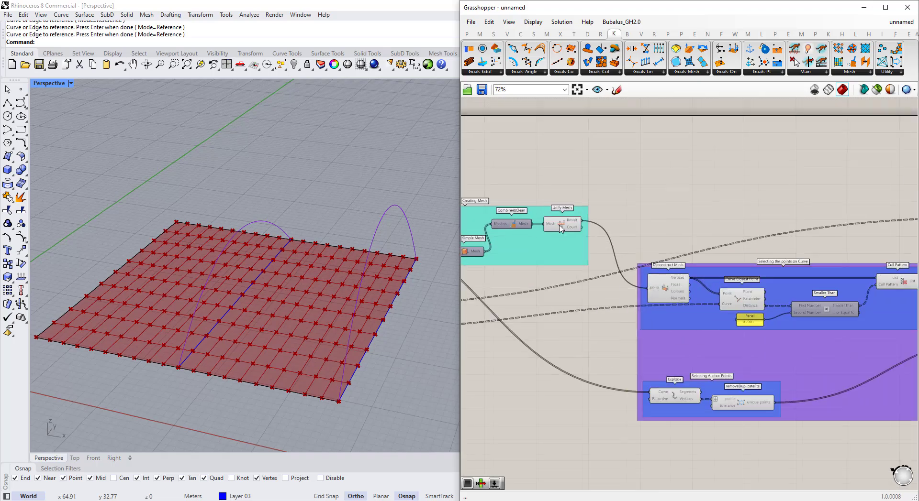
{"action": "left_click_drag", "start_coordinate": [582, 221], "coordinate": [742, 224]}
{"action": "scroll", "coordinate": [591, 262], "scroll_direction": "down", "scroll_amount": 5}
{"action": "scroll", "coordinate": [776, 232], "scroll_direction": "up", "scroll_amount": 8}
{"action": "scroll", "coordinate": [723, 219], "scroll_direction": "down", "scroll_amount": 5}
Adjust OnCurve's position beneath Show and add a Length(Line) goal above the other goals.
{"action": "left_click_drag", "start_coordinate": [732, 264], "coordinate": [736, 270]}
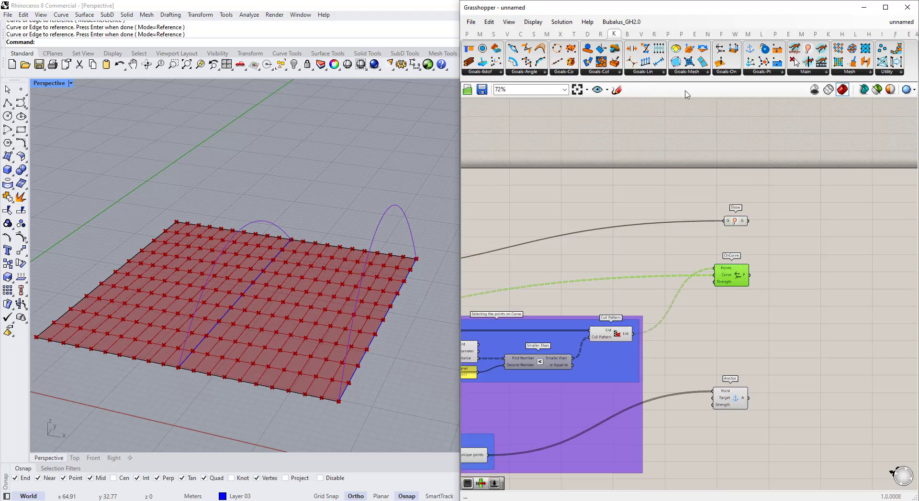
{"action": "left_click", "coordinate": [684, 72]}
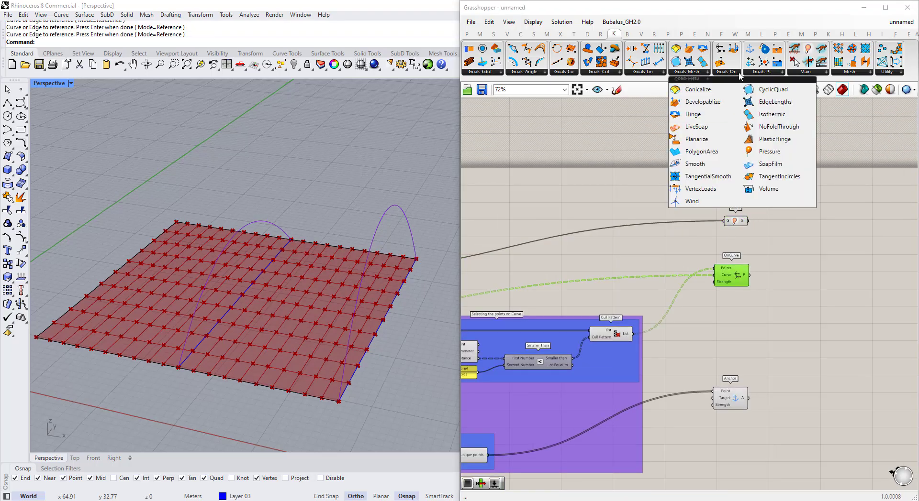
{"action": "left_click", "coordinate": [663, 72]}
{"action": "left_click", "coordinate": [652, 153]}
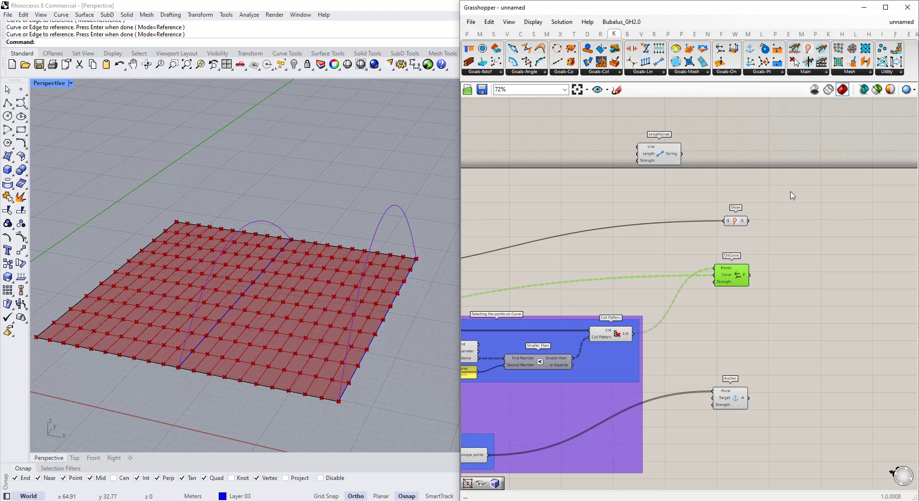
Shift the point-selection groups together with the Show, OnCurve and Anchor goals rightward, away from the mesh-creation group.
{"action": "scroll", "coordinate": [706, 178], "scroll_direction": "down", "scroll_amount": 4}
{"action": "left_click_drag", "start_coordinate": [704, 175], "coordinate": [549, 203]}
{"action": "scroll", "coordinate": [608, 198], "scroll_direction": "down", "scroll_amount": 4}
{"action": "left_click_drag", "start_coordinate": [749, 331], "coordinate": [546, 204]}
{"action": "scroll", "coordinate": [548, 209], "scroll_direction": "up", "scroll_amount": 5}
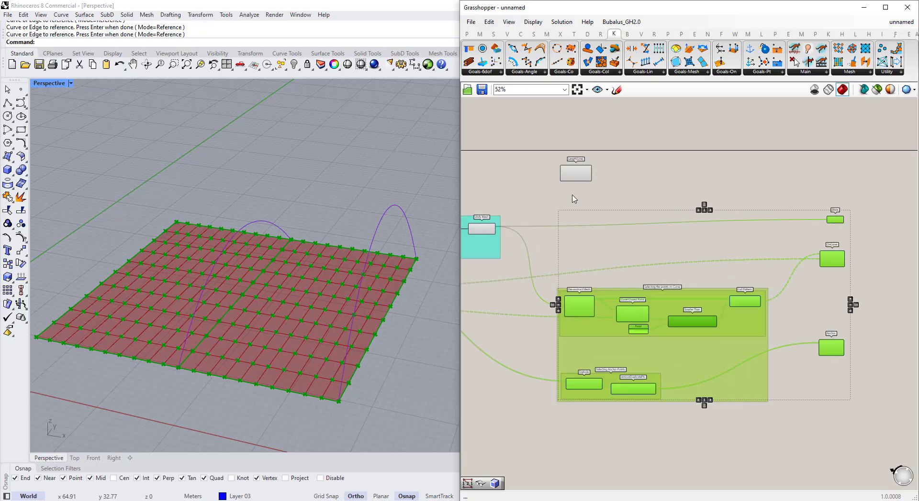
Reposition the Length(Line) goal near Unify Mesh and place a duplicate of it just below.
{"action": "left_click", "coordinate": [589, 164]}
{"action": "left_click_drag", "start_coordinate": [589, 163], "coordinate": [598, 156]}
{"action": "scroll", "coordinate": [487, 213], "scroll_direction": "up", "scroll_amount": 3}
{"action": "scroll", "coordinate": [487, 214], "scroll_direction": "down", "scroll_amount": 3}
{"action": "right_click_drag", "start_coordinate": [482, 229], "coordinate": [531, 241]}
{"action": "scroll", "coordinate": [531, 241], "scroll_direction": "up", "scroll_amount": 2}
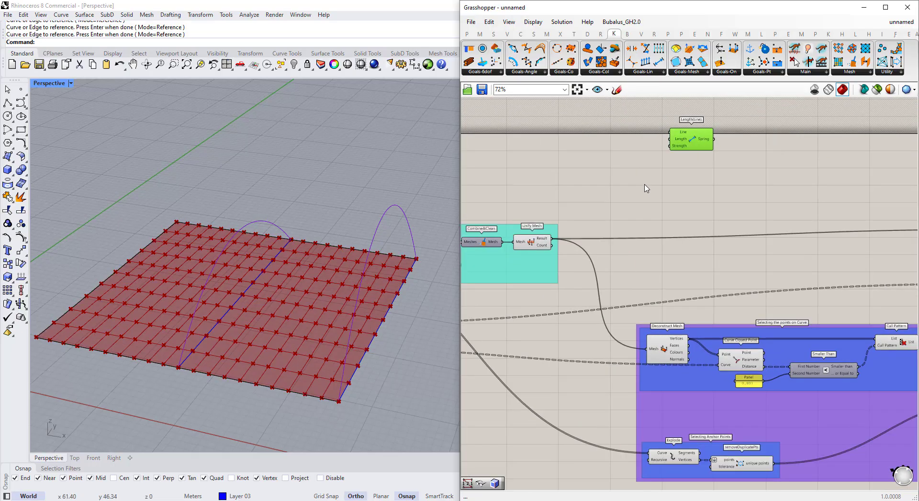
{"action": "left_click_drag", "start_coordinate": [686, 139], "coordinate": [704, 192]}
Add a Mesh Edges component and feed its Mesh input from Unify Mesh's Result output.
{"action": "double_click", "coordinate": [622, 214]}
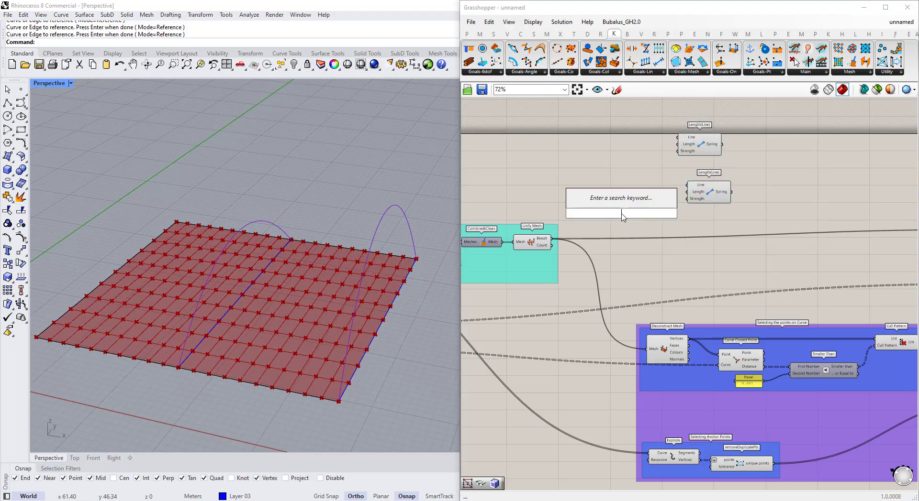
{"action": "type", "text": "mesh edge"}
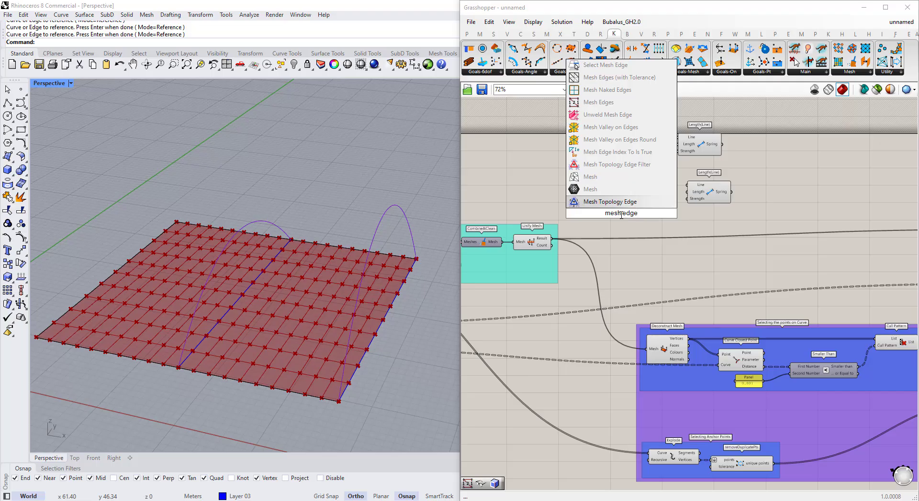
{"action": "left_click", "coordinate": [598, 102]}
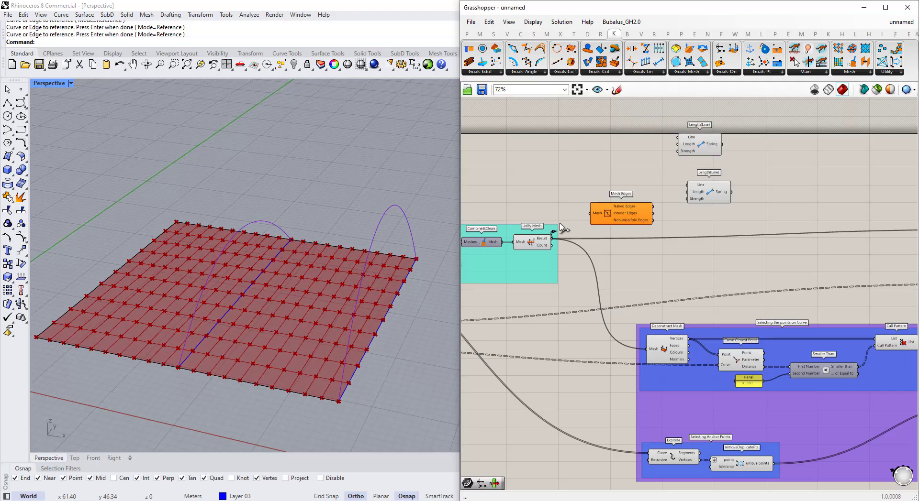
{"action": "left_click_drag", "start_coordinate": [560, 227], "coordinate": [605, 199]}
Connect Naked Edges to the upper Length(Line) goal and Interior Edges to the lower one, aligning both goals.
{"action": "scroll", "coordinate": [722, 164], "scroll_direction": "up", "scroll_amount": 3}
{"action": "left_click_drag", "start_coordinate": [689, 201], "coordinate": [697, 235]}
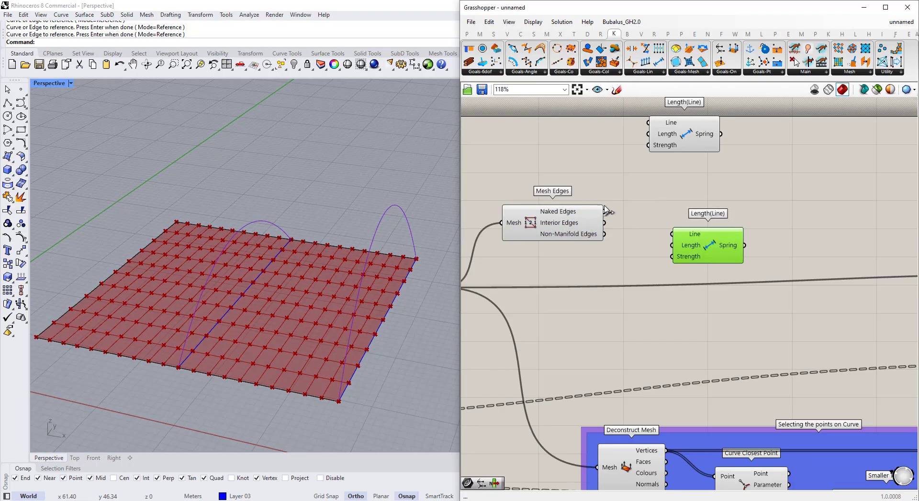
{"action": "left_click_drag", "start_coordinate": [604, 211], "coordinate": [648, 123]}
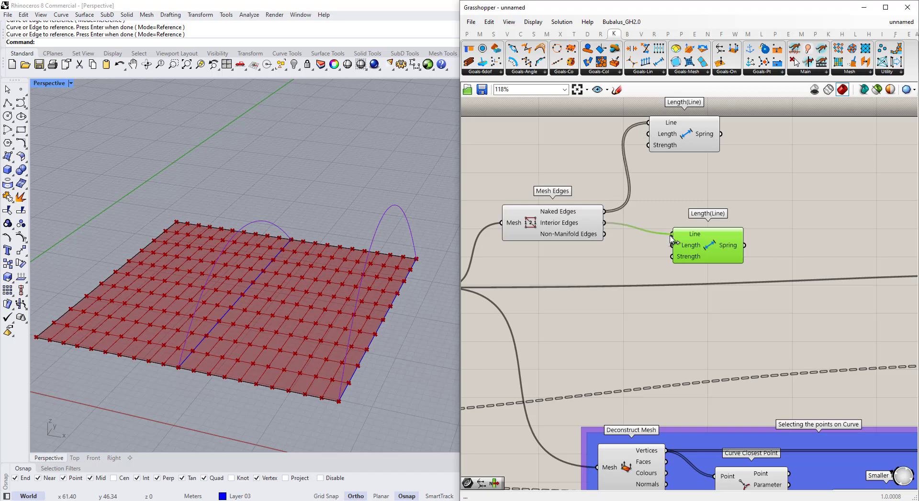
{"action": "left_click_drag", "start_coordinate": [694, 242], "coordinate": [679, 228]}
{"action": "left_click_drag", "start_coordinate": [665, 133], "coordinate": [677, 148]}
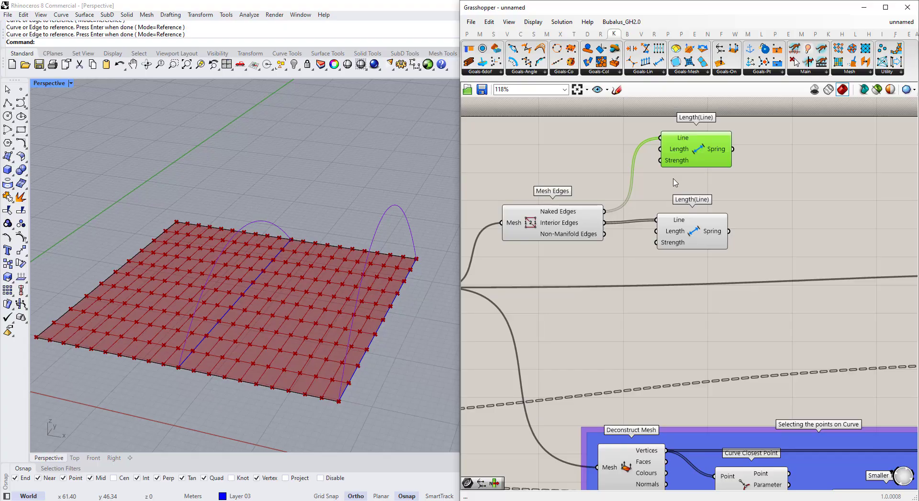
Move Mesh Edges above the purple point-selection group, with its two Length(Line) goals near the other goals.
{"action": "scroll", "coordinate": [675, 182], "scroll_direction": "down", "scroll_amount": 2}
{"action": "left_click_drag", "start_coordinate": [735, 235], "coordinate": [580, 161]}
{"action": "scroll", "coordinate": [578, 192], "scroll_direction": "down", "scroll_amount": 2}
{"action": "left_click_drag", "start_coordinate": [588, 207], "coordinate": [914, 226]}
{"action": "right_click_drag", "start_coordinate": [913, 226], "coordinate": [822, 215]}
{"action": "scroll", "coordinate": [824, 217], "scroll_direction": "up", "scroll_amount": 2}
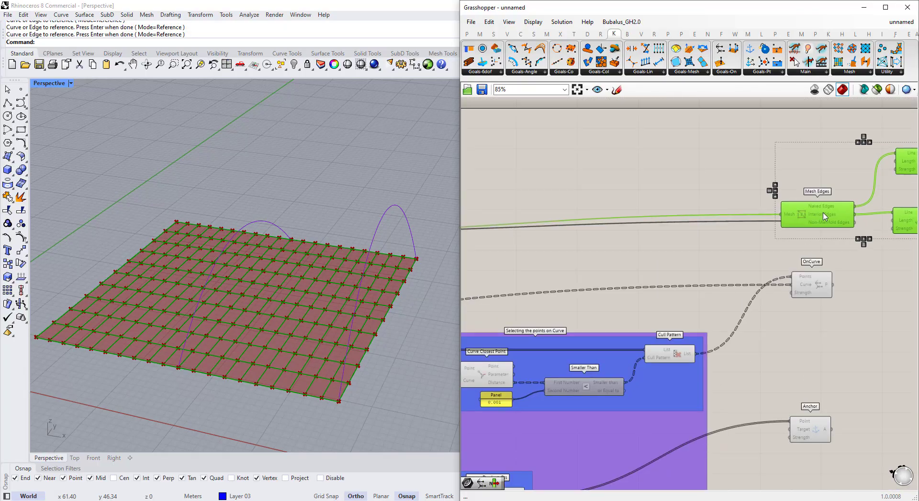
{"action": "left_click_drag", "start_coordinate": [824, 216], "coordinate": [700, 263]}
{"action": "scroll", "coordinate": [766, 219], "scroll_direction": "down", "scroll_amount": 3}
{"action": "left_click", "coordinate": [823, 232]}
Add the Mesh Edges component to the purple group and adjust its placement.
{"action": "scroll", "coordinate": [709, 308], "scroll_direction": "up", "scroll_amount": 2}
{"action": "right_click", "coordinate": [717, 354]}
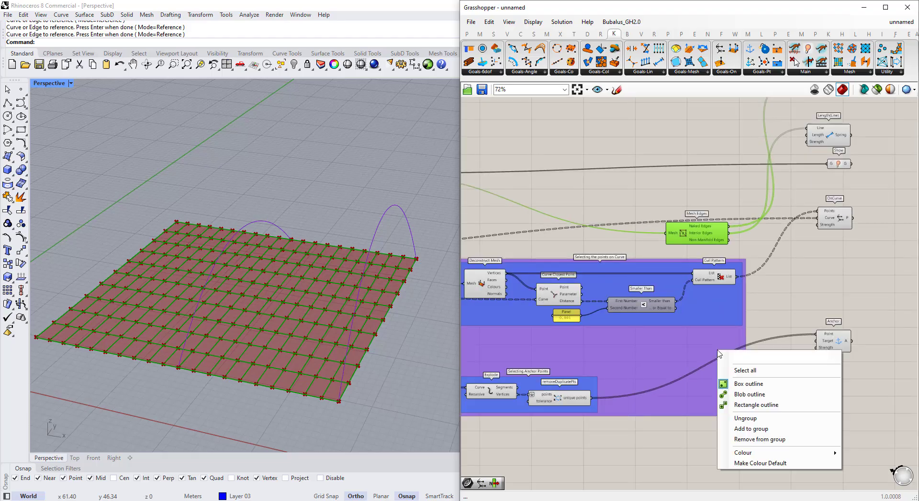
{"action": "left_click", "coordinate": [751, 429]}
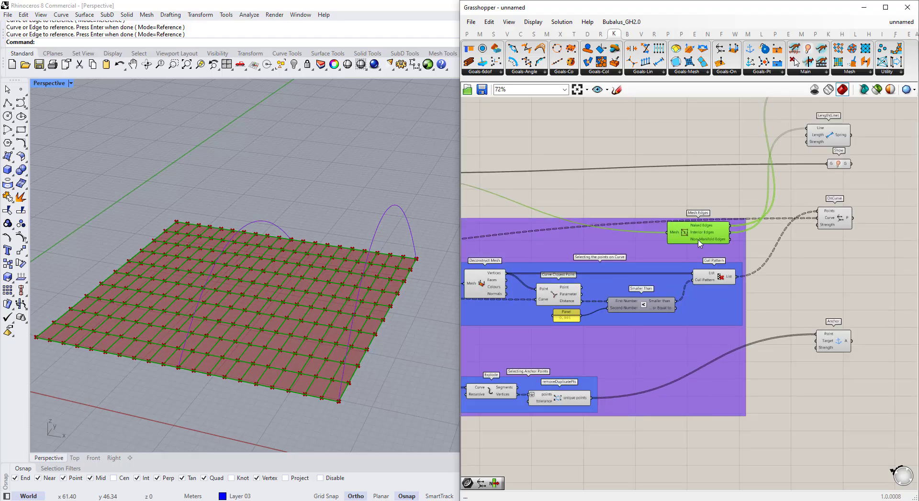
{"action": "left_click_drag", "start_coordinate": [698, 240], "coordinate": [702, 238]}
Arrange the goals in one column: Show, the two Length(Line) goals, OnCurve and Anchor from top to bottom.
{"action": "scroll", "coordinate": [706, 238], "scroll_direction": "down", "scroll_amount": 3}
{"action": "scroll", "coordinate": [805, 218], "scroll_direction": "up", "scroll_amount": 3}
{"action": "left_click_drag", "start_coordinate": [780, 352], "coordinate": [783, 421]}
{"action": "left_click_drag", "start_coordinate": [773, 236], "coordinate": [789, 342]}
{"action": "scroll", "coordinate": [788, 273], "scroll_direction": "down", "scroll_amount": 2}
{"action": "left_click_drag", "start_coordinate": [782, 204], "coordinate": [721, 154]}
{"action": "left_click_drag", "start_coordinate": [745, 125], "coordinate": [798, 298]}
{"action": "left_click", "coordinate": [784, 383]}
{"action": "left_click_drag", "start_coordinate": [784, 383], "coordinate": [794, 357]}
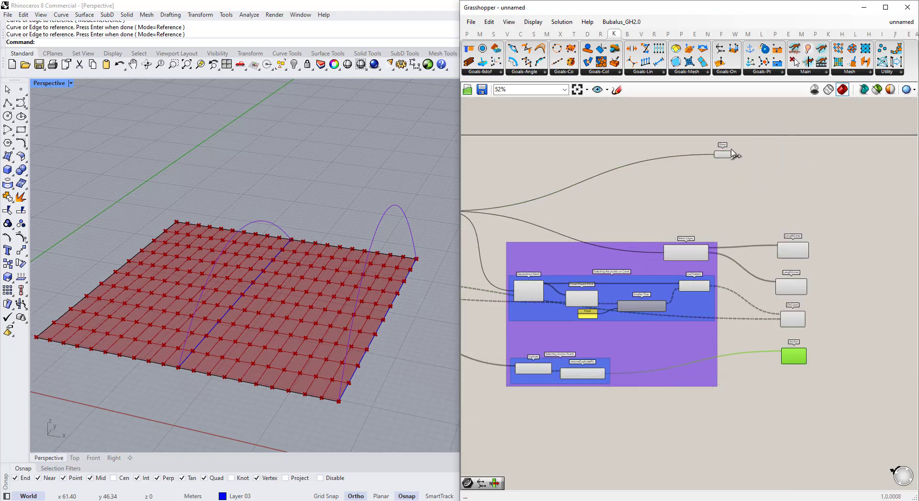
{"action": "left_click_drag", "start_coordinate": [732, 154], "coordinate": [800, 230]}
{"action": "left_click_drag", "start_coordinate": [816, 207], "coordinate": [785, 406]}
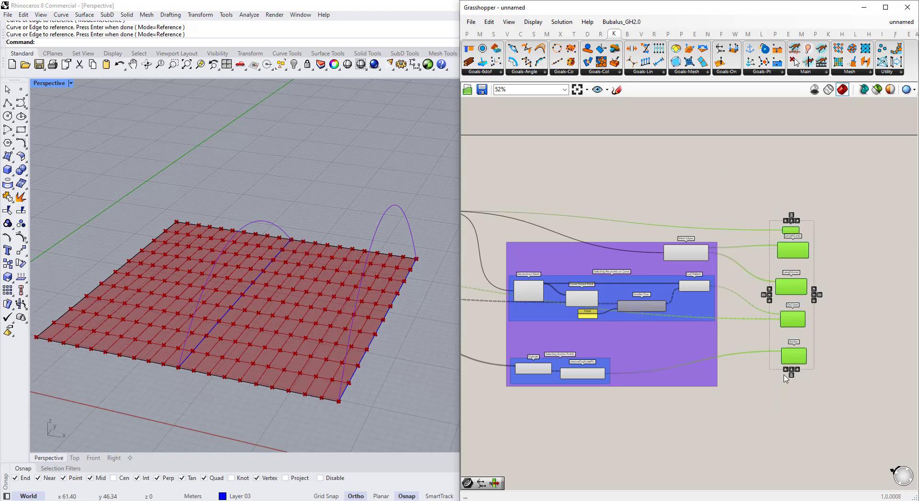
Move the purple group and the whole goal column together slightly up and left on the canvas.
{"action": "left_click", "coordinate": [830, 402]}
{"action": "left_click_drag", "start_coordinate": [841, 405], "coordinate": [525, 182]}
{"action": "left_click_drag", "start_coordinate": [631, 331], "coordinate": [618, 287]}
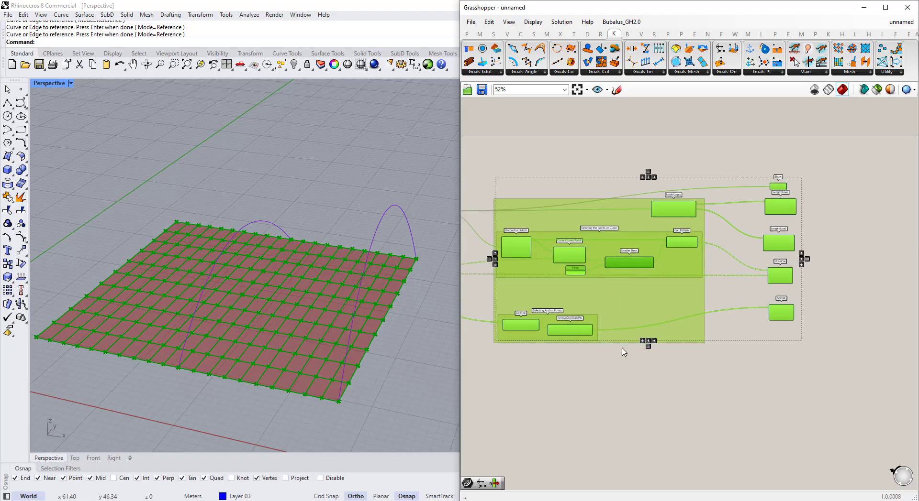
{"action": "left_click", "coordinate": [624, 356]}
Add a Kangaroo ZombieSolver component to the right of the goal column.
{"action": "right_click_drag", "start_coordinate": [790, 297], "coordinate": [668, 309]}
{"action": "scroll", "coordinate": [689, 287], "scroll_direction": "up", "scroll_amount": 2}
{"action": "left_click", "coordinate": [805, 72]}
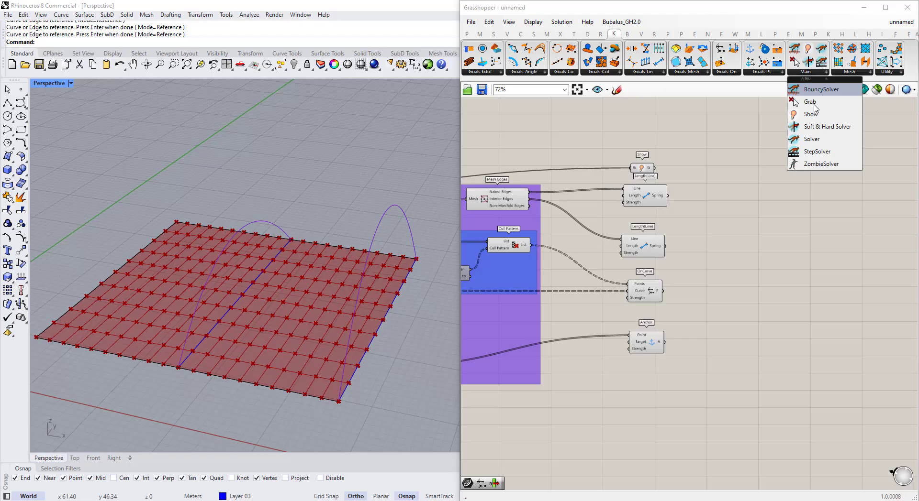
{"action": "left_click", "coordinate": [813, 164]}
{"action": "left_click", "coordinate": [780, 243]}
{"action": "scroll", "coordinate": [763, 203], "scroll_direction": "up", "scroll_amount": 2}
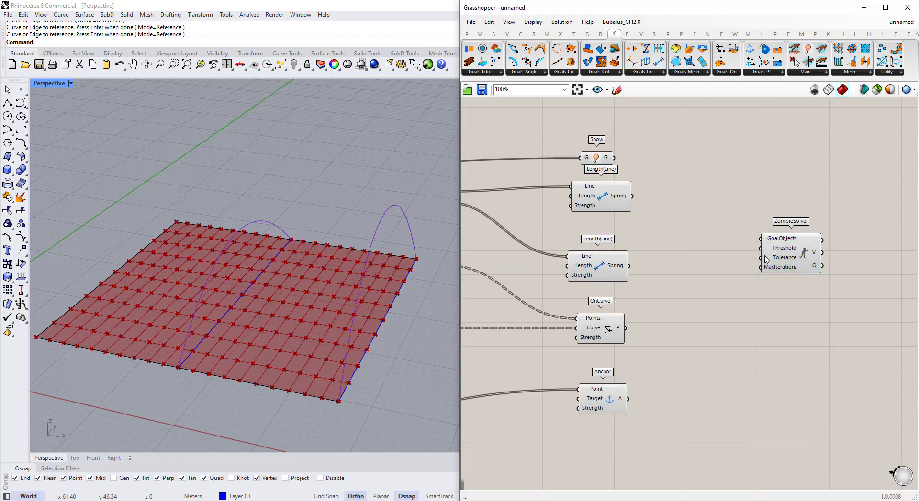
Connect the outputs of Show, both Length(Line) goals, OnCurve and Anchor together into the ZombieSolver's GoalObjects input.
{"action": "left_click_drag", "start_coordinate": [614, 158], "coordinate": [712, 199], "text": "shift"}
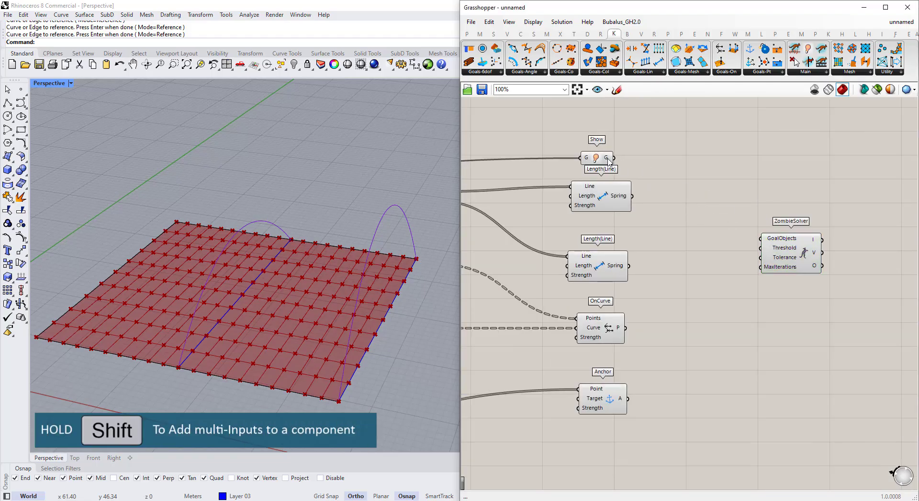
{"action": "left_click_drag", "start_coordinate": [614, 158], "coordinate": [763, 239], "text": "shift"}
{"action": "left_click_drag", "start_coordinate": [632, 196], "coordinate": [752, 246], "text": "shift"}
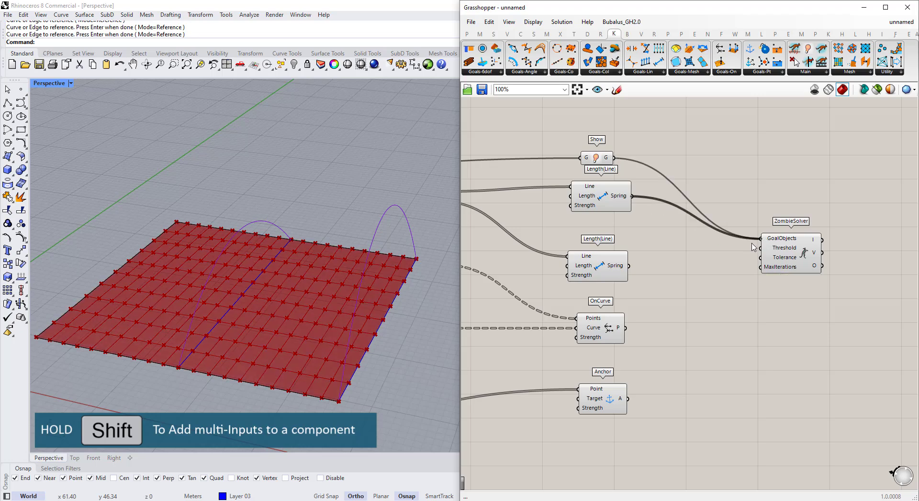
{"action": "left_click_drag", "start_coordinate": [628, 266], "coordinate": [762, 239], "text": "shift"}
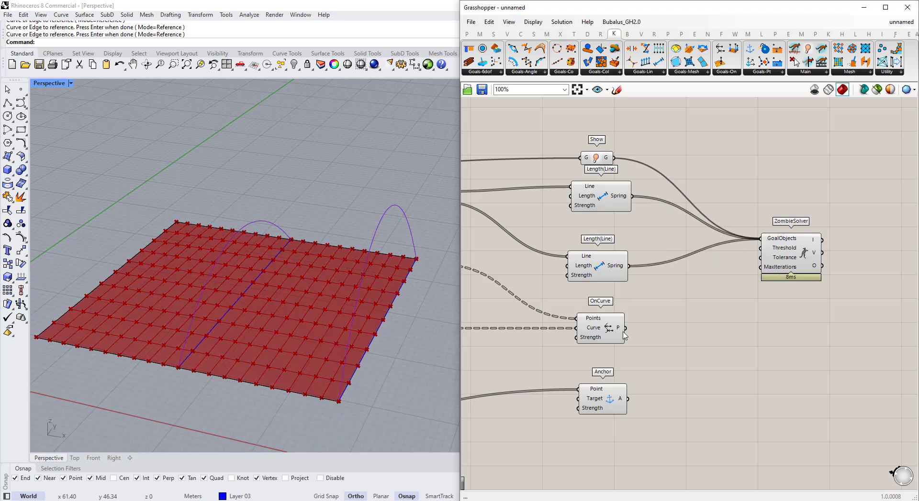
{"action": "left_click_drag", "start_coordinate": [625, 328], "coordinate": [762, 238], "text": "shift"}
{"action": "left_click_drag", "start_coordinate": [627, 399], "coordinate": [762, 241], "text": "shift"}
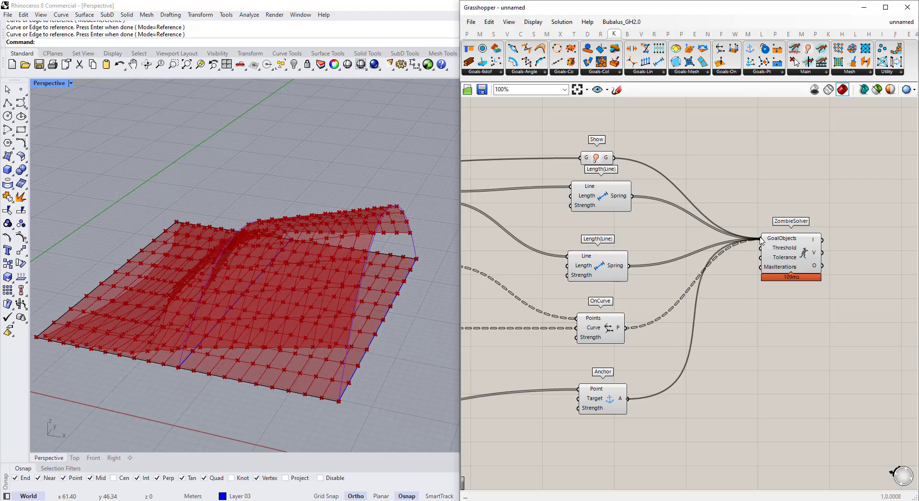
Turn off the preview of all components feeding the ZombieSolver, leaving only the solver's result previewed.
{"action": "right_click_drag", "start_coordinate": [314, 283], "coordinate": [330, 273]}
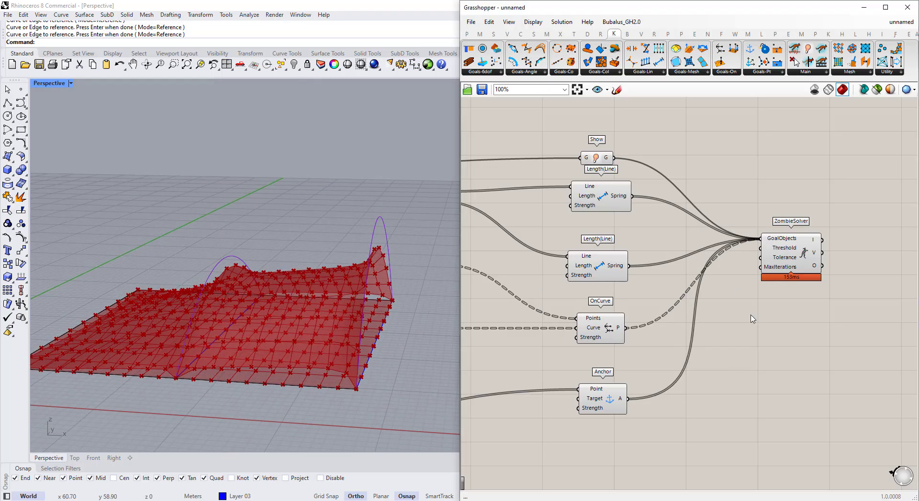
{"action": "scroll", "coordinate": [754, 275], "scroll_direction": "down", "scroll_amount": 2}
{"action": "scroll", "coordinate": [782, 210], "scroll_direction": "down", "scroll_amount": 5}
{"action": "left_click_drag", "start_coordinate": [753, 314], "coordinate": [468, 175]}
{"action": "middle_click", "coordinate": [544, 195]}
{"action": "left_click", "coordinate": [569, 169]}
{"action": "left_click", "coordinate": [804, 297]}
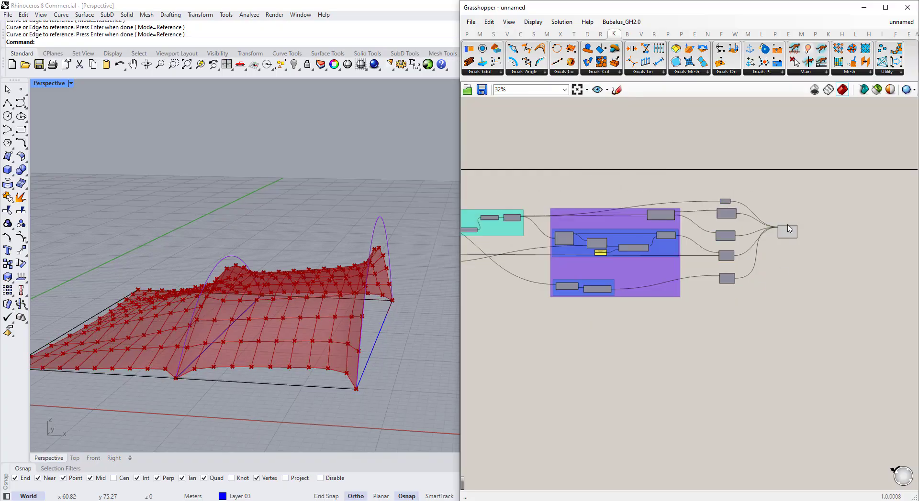
Shift the goal column and the ZombieSolver to the right, widening the gap from the purple group.
{"action": "scroll", "coordinate": [788, 229], "scroll_direction": "up", "scroll_amount": 5}
{"action": "scroll", "coordinate": [704, 215], "scroll_direction": "down", "scroll_amount": 2}
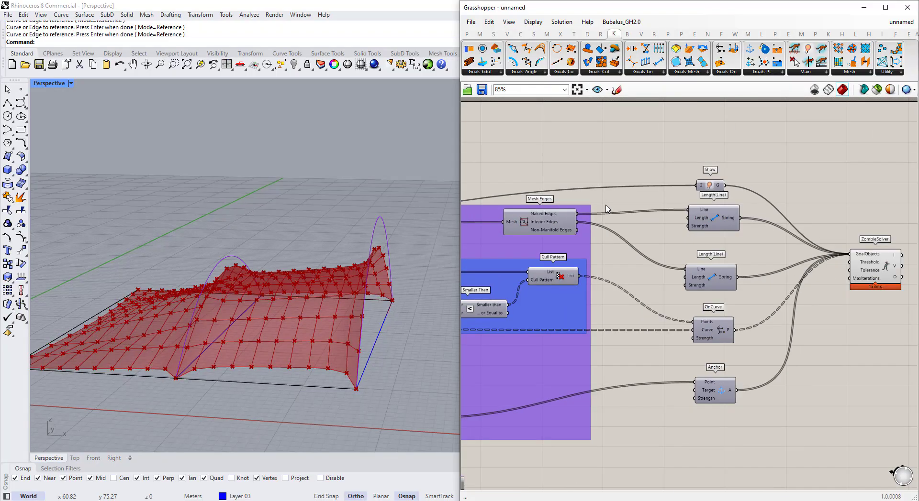
{"action": "scroll", "coordinate": [679, 227], "scroll_direction": "down", "scroll_amount": 2}
{"action": "left_click_drag", "start_coordinate": [677, 180], "coordinate": [864, 445]}
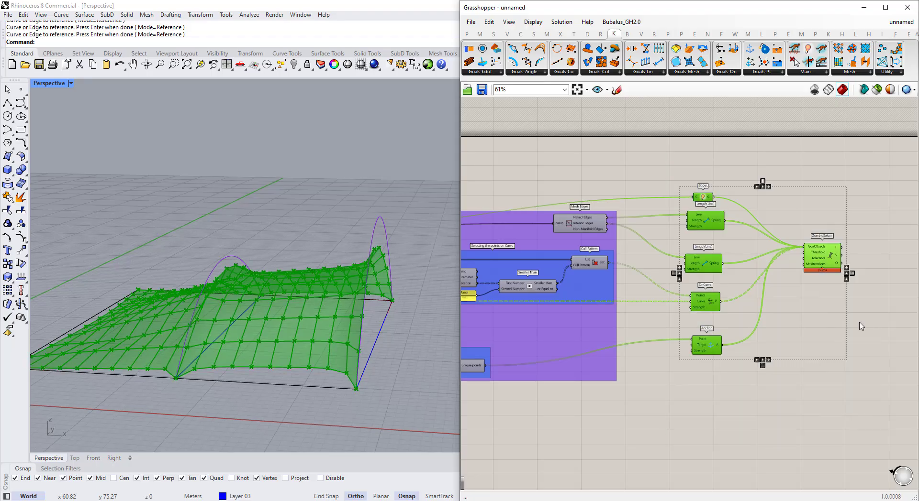
{"action": "left_click_drag", "start_coordinate": [703, 271], "coordinate": [764, 272]}
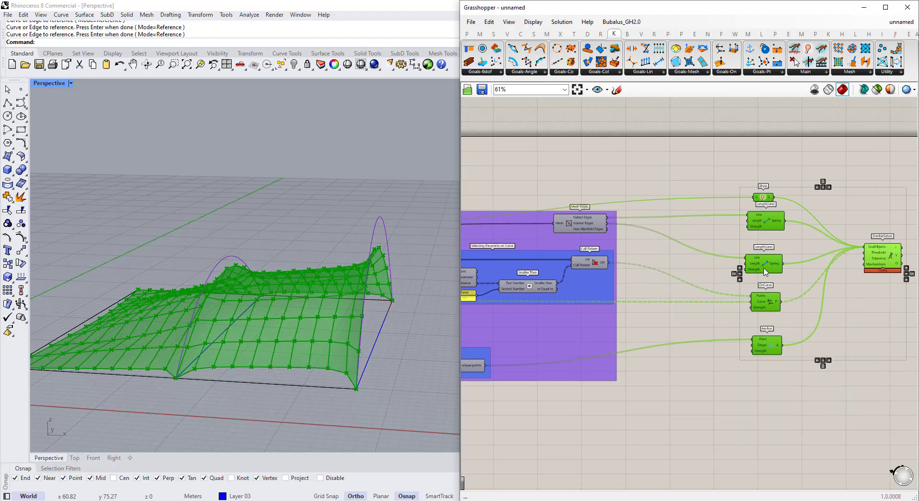
Group the goals with the ZombieSolver, colour the group pink and name it Simulation.
{"action": "key", "text": "ctrl+g"}
{"action": "right_click", "coordinate": [789, 245]}
{"action": "mouse_move", "coordinate": [813, 349]}
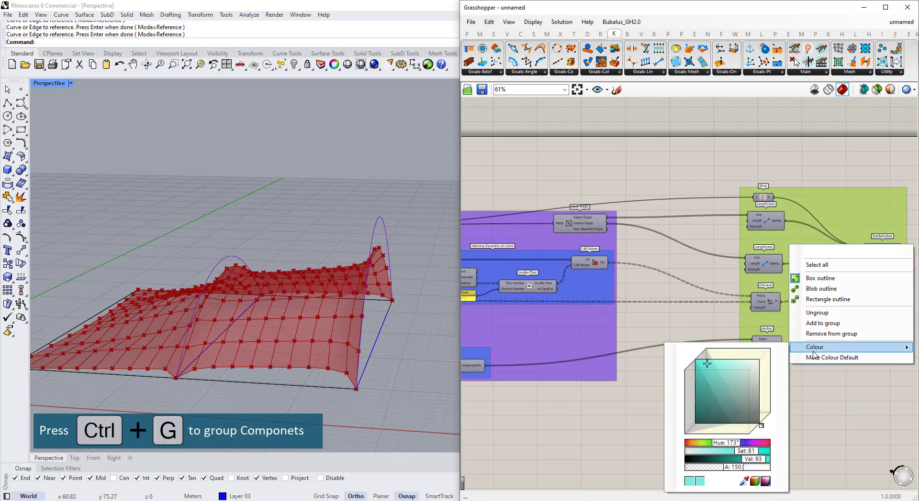
{"action": "left_click", "coordinate": [738, 443]}
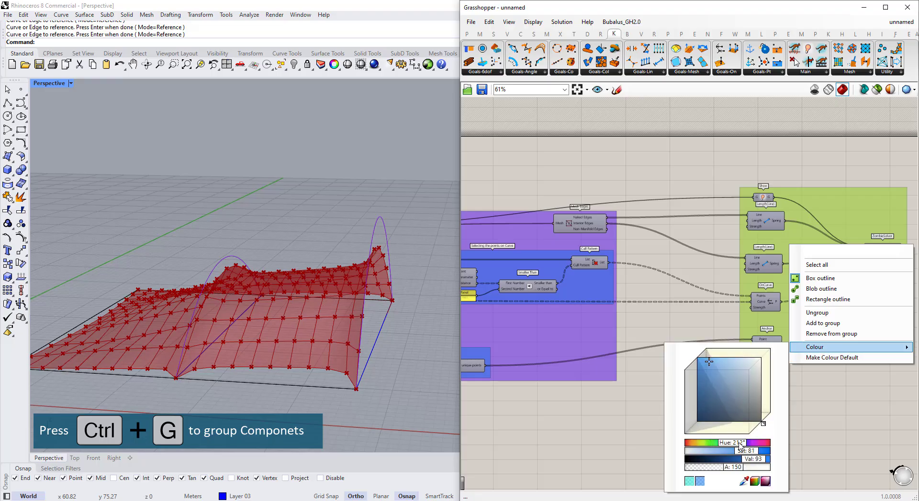
{"action": "left_click_drag", "start_coordinate": [740, 445], "coordinate": [759, 444]}
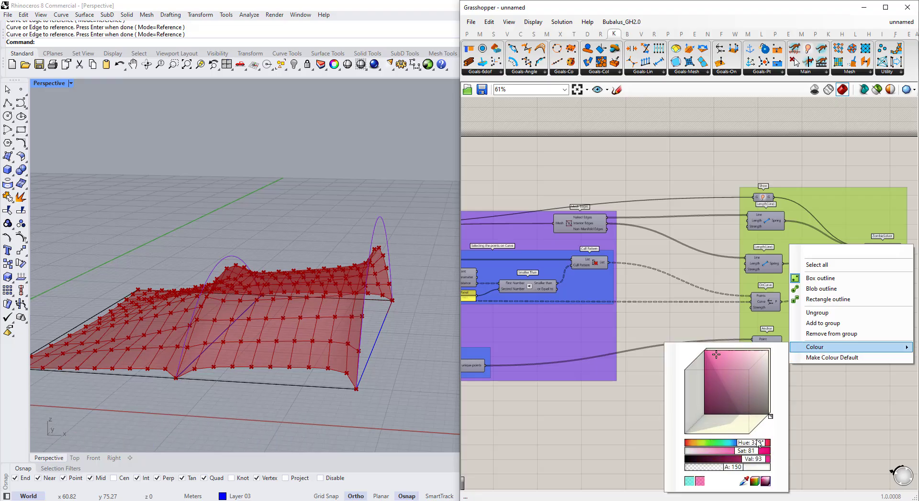
{"action": "left_click", "coordinate": [693, 214]}
{"action": "right_click", "coordinate": [818, 206]}
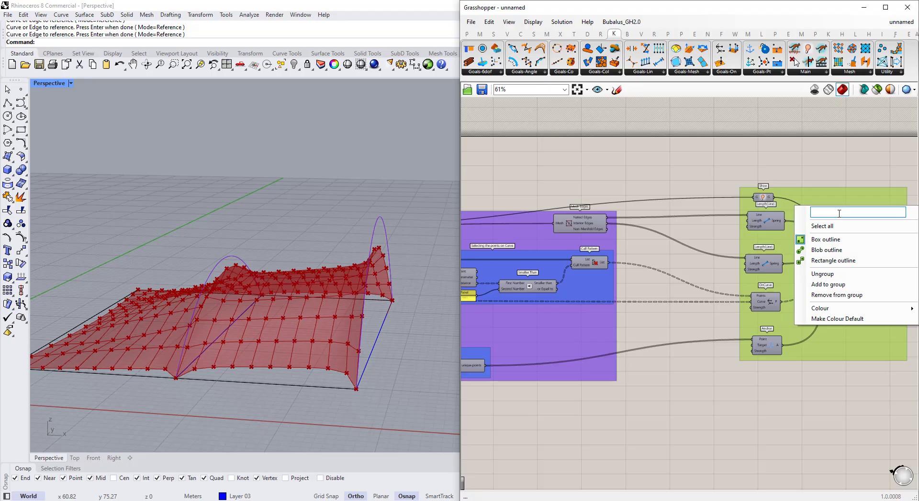
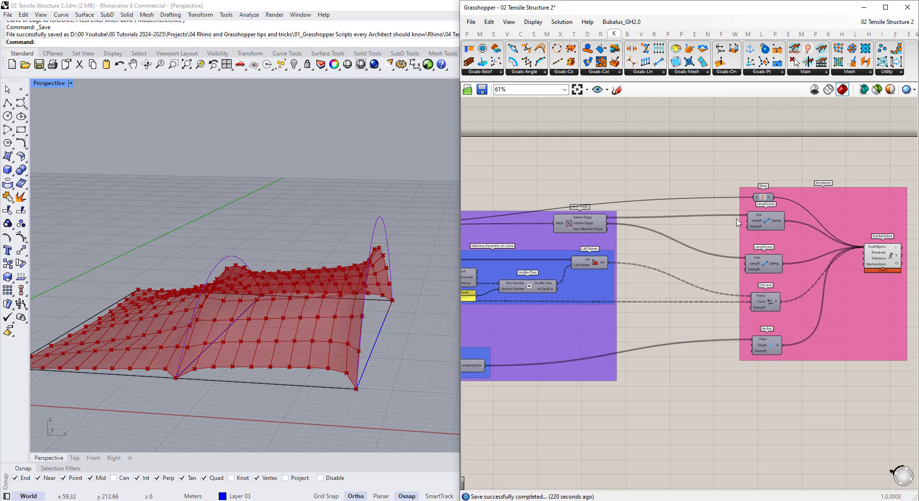
Select the end arch curve in Rhino and examine the gap between it and the relaxed mesh.
{"action": "left_click_drag", "start_coordinate": [727, 165], "coordinate": [809, 367]}
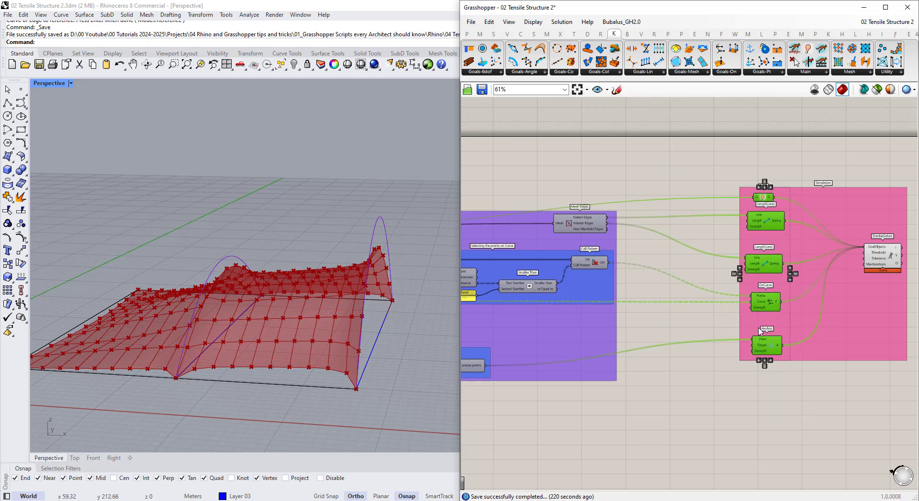
{"action": "left_click", "coordinate": [382, 233]}
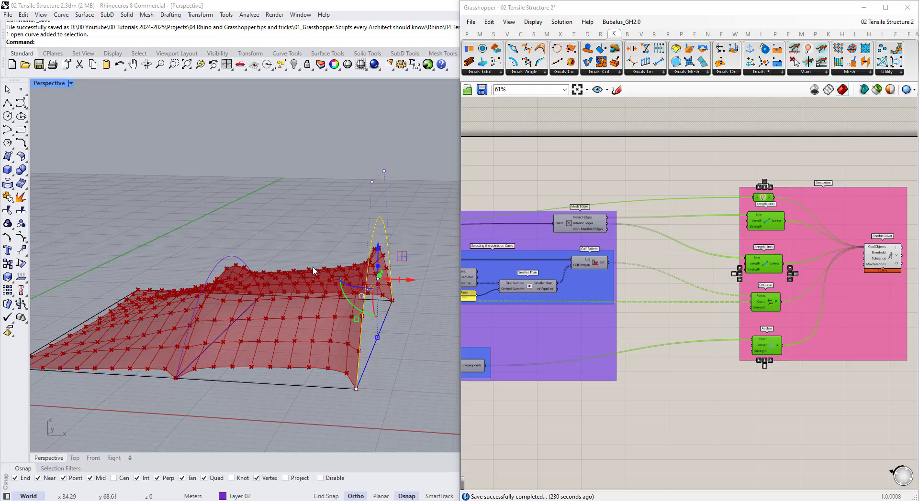
{"action": "right_click_drag", "start_coordinate": [414, 365], "coordinate": [317, 371]}
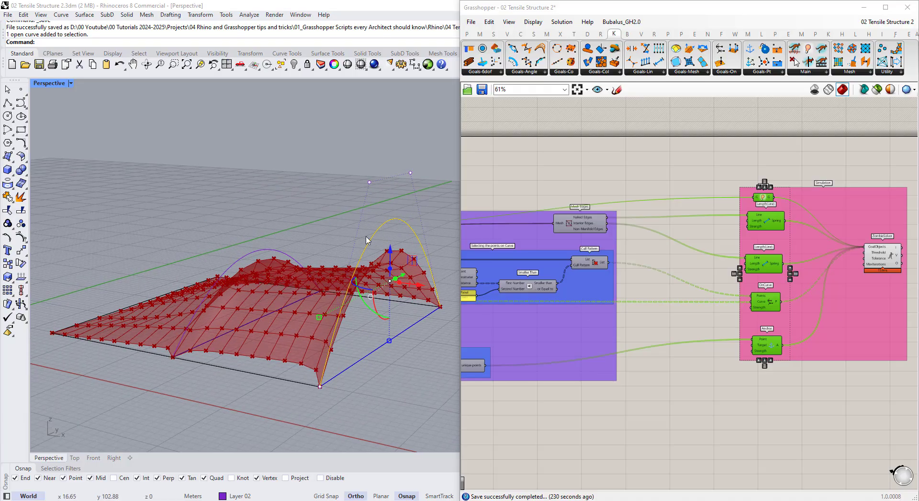
{"action": "left_click", "coordinate": [705, 365]}
{"action": "scroll", "coordinate": [729, 351], "scroll_direction": "up", "scroll_amount": 2}
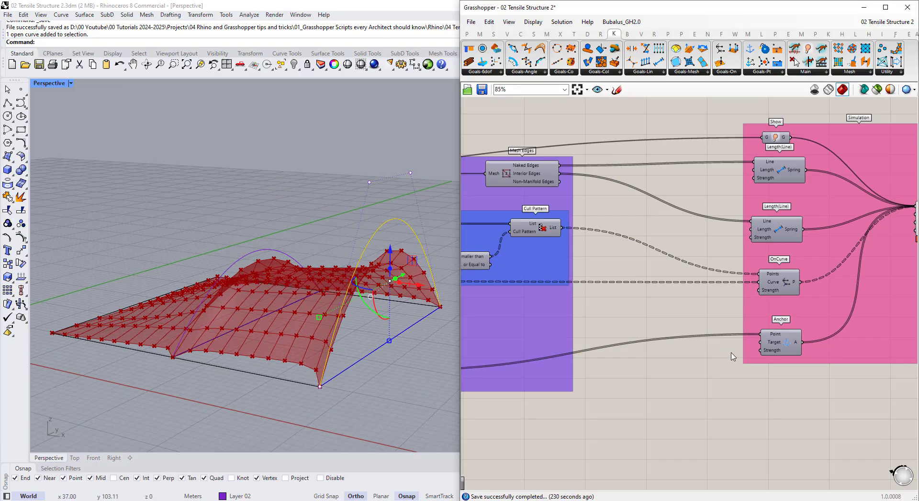
Add a number slider ranging from 0 to 100000 beside the OnCurve goal.
{"action": "left_click", "coordinate": [768, 293]}
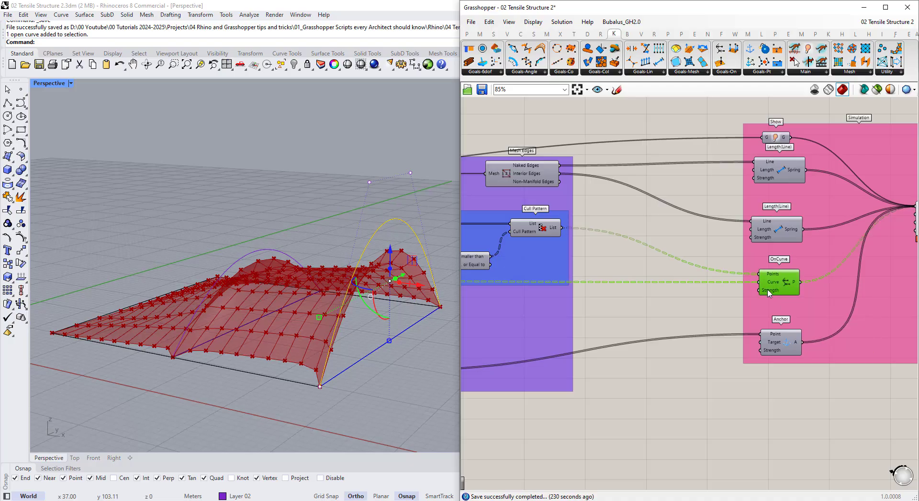
{"action": "double_click", "coordinate": [680, 311]}
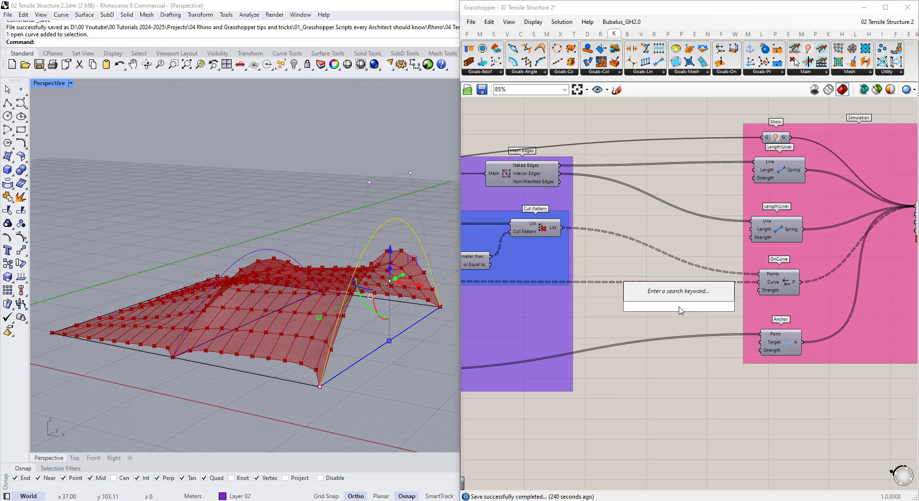
{"action": "type", "text": "0<100000"}
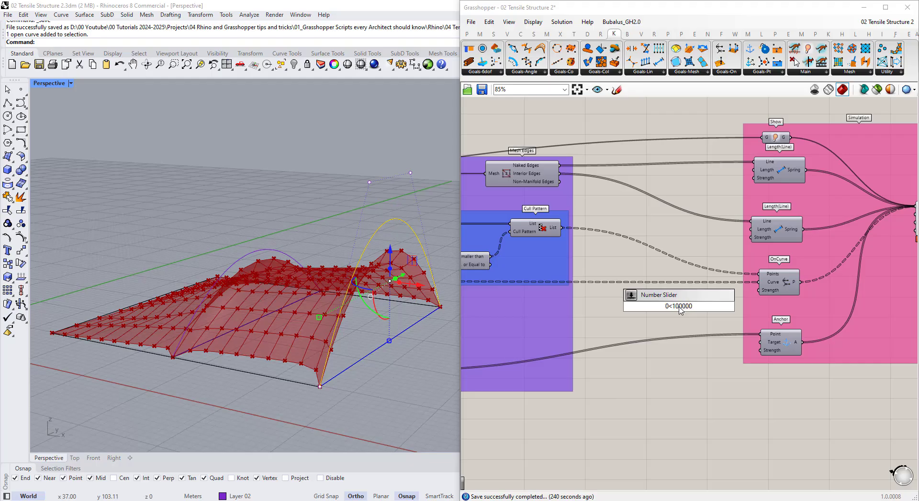
{"action": "key", "text": "Return"}
{"action": "double_click", "coordinate": [681, 309]}
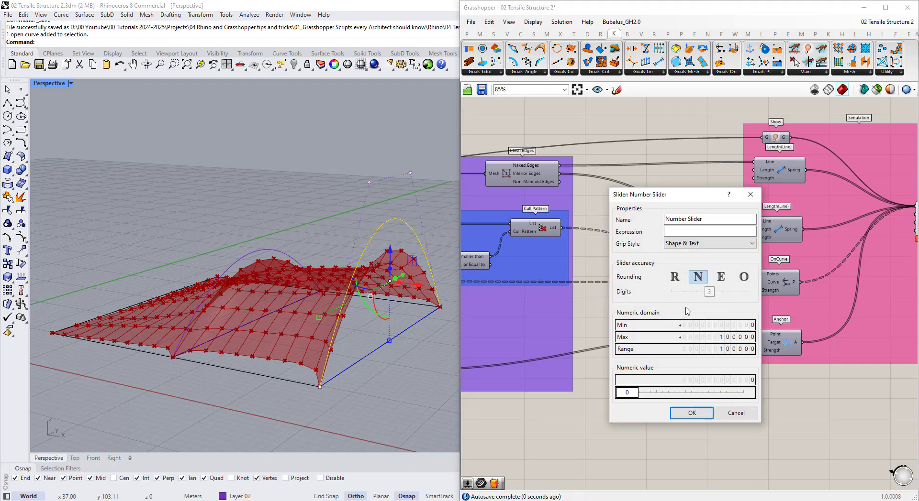
{"action": "left_click", "coordinate": [732, 412]}
Set the new slider to 10000 and connect it to the OnCurve goal's Strength input.
{"action": "scroll", "coordinate": [695, 300], "scroll_direction": "up", "scroll_amount": 4}
{"action": "double_click", "coordinate": [692, 294]}
{"action": "type", "text": "1"}
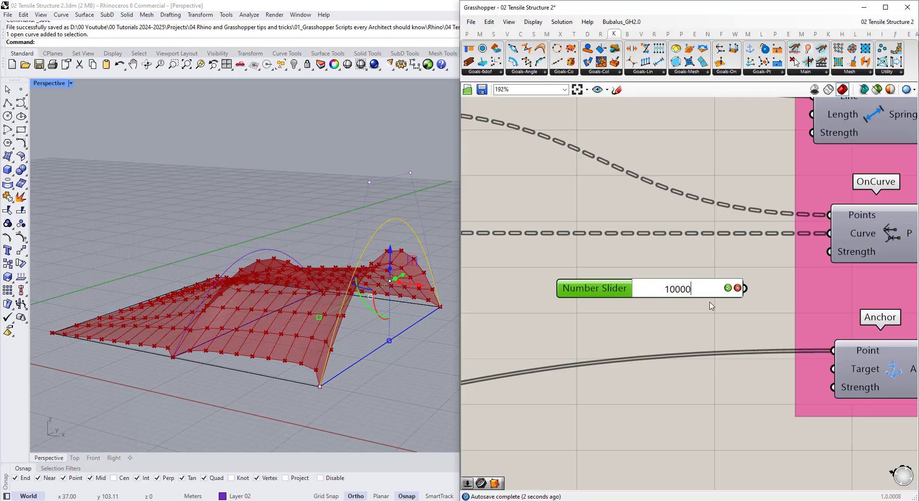
{"action": "type", "text": "0000"}
{"action": "key", "text": "Return"}
{"action": "left_click_drag", "start_coordinate": [745, 288], "coordinate": [829, 251]}
Examine up close and from several angles how the relaxed mesh follows the arches, and review the goal components.
{"action": "right_click_drag", "start_coordinate": [373, 378], "coordinate": [400, 243]}
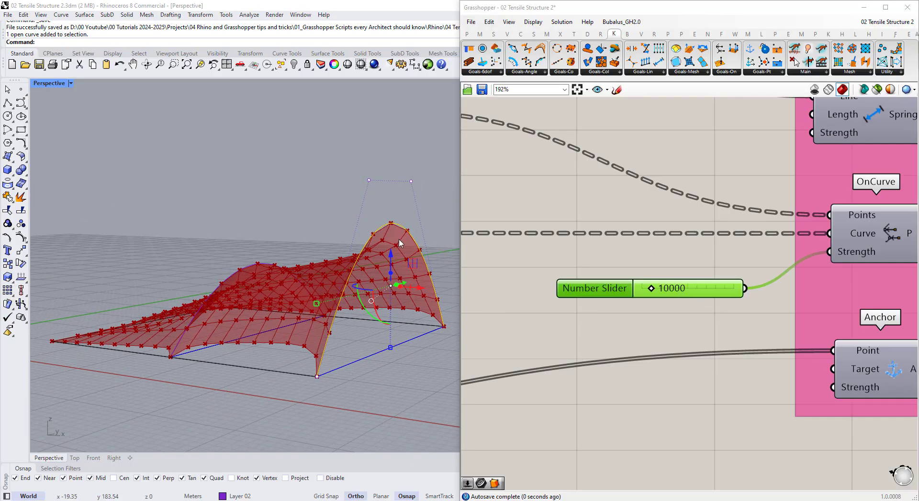
{"action": "scroll", "coordinate": [400, 243], "scroll_direction": "up", "scroll_amount": 8}
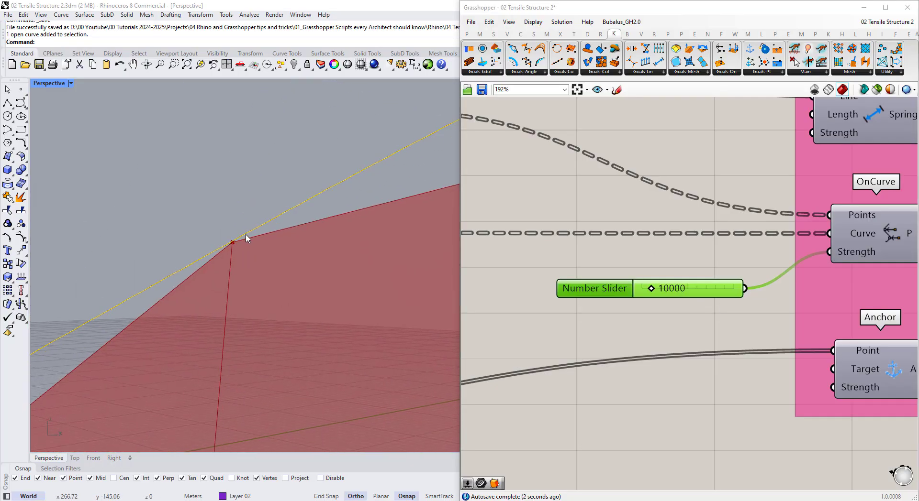
{"action": "scroll", "coordinate": [246, 238], "scroll_direction": "down", "scroll_amount": 10}
{"action": "right_click_drag", "start_coordinate": [244, 240], "coordinate": [357, 335]}
{"action": "scroll", "coordinate": [622, 268], "scroll_direction": "down", "scroll_amount": 5}
{"action": "scroll", "coordinate": [689, 220], "scroll_direction": "up", "scroll_amount": 3}
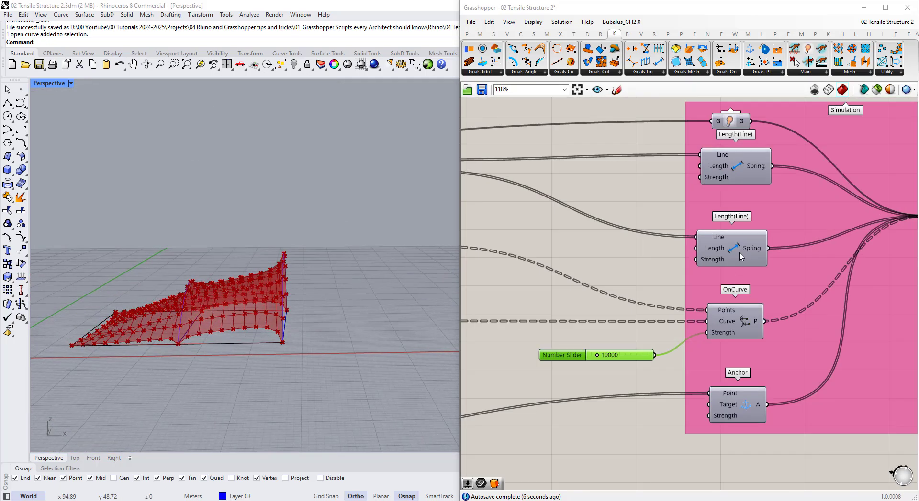
{"action": "scroll", "coordinate": [740, 256], "scroll_direction": "down", "scroll_amount": 4}
{"action": "scroll", "coordinate": [761, 268], "scroll_direction": "up", "scroll_amount": 2}
{"action": "scroll", "coordinate": [777, 277], "scroll_direction": "up", "scroll_amount": 2}
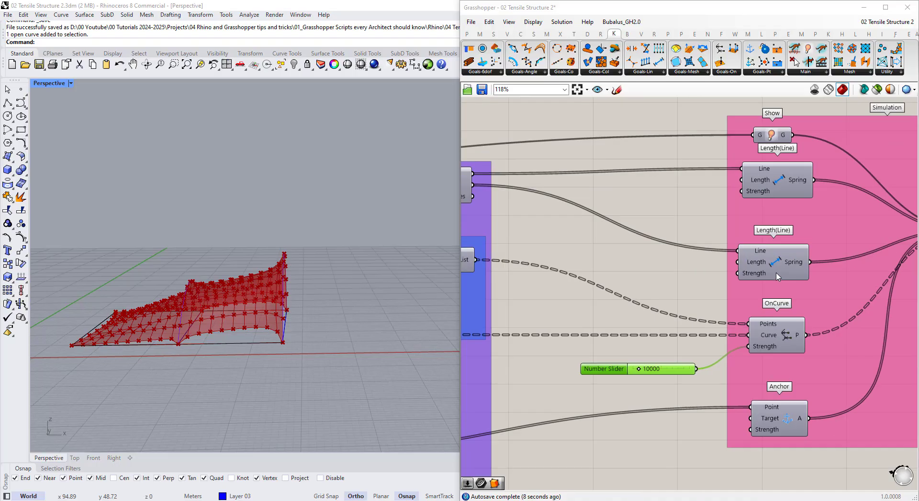
{"action": "scroll", "coordinate": [777, 277], "scroll_direction": "down", "scroll_amount": 2}
{"action": "scroll", "coordinate": [776, 271], "scroll_direction": "up", "scroll_amount": 1}
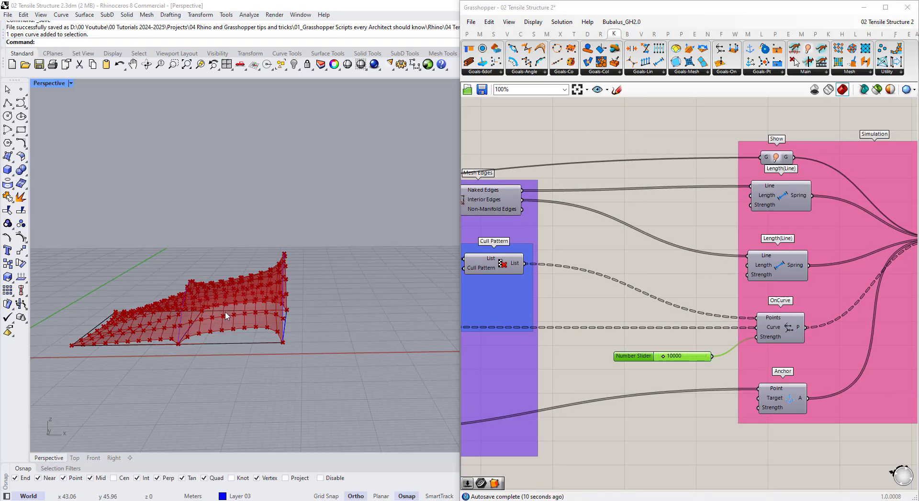
{"action": "scroll", "coordinate": [238, 308], "scroll_direction": "up", "scroll_amount": 5}
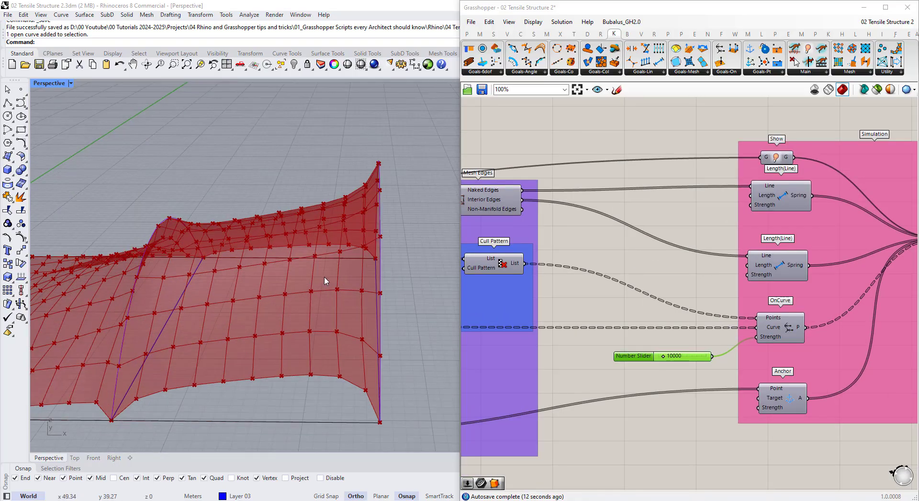
{"action": "scroll", "coordinate": [782, 278], "scroll_direction": "up", "scroll_amount": 2}
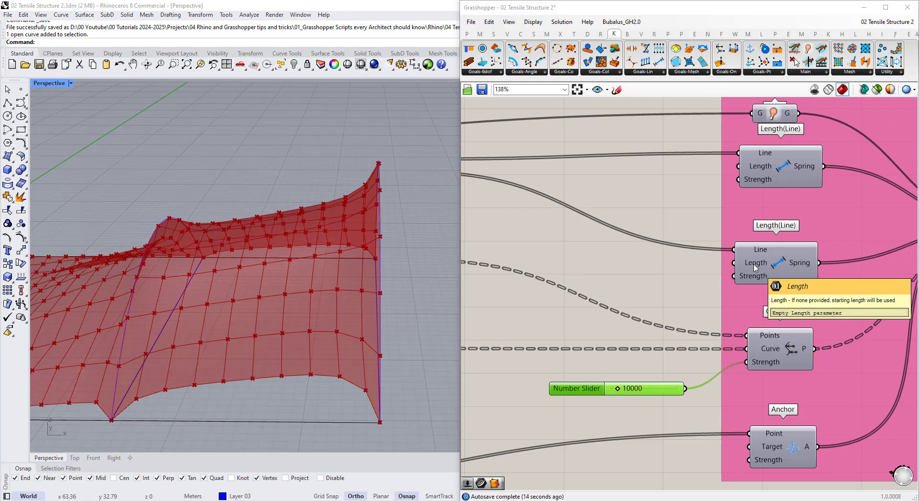
{"action": "double_click", "coordinate": [674, 269]}
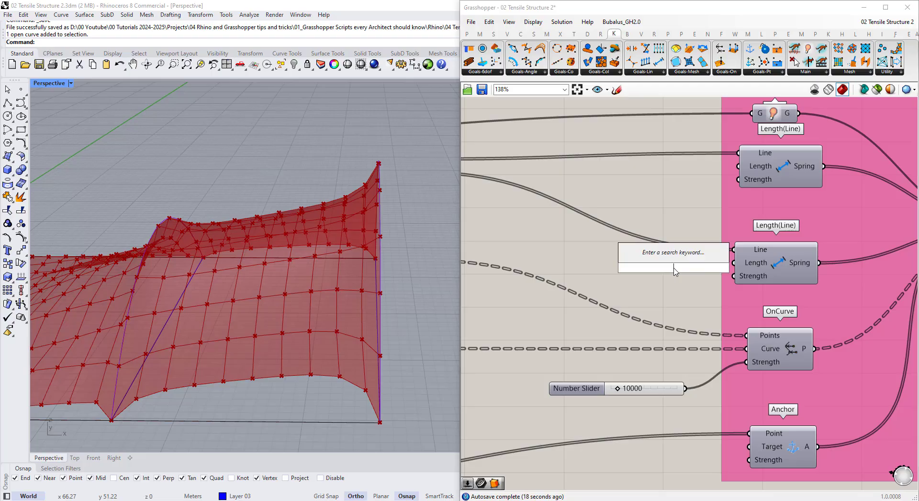
{"action": "type", "text": "panel"}
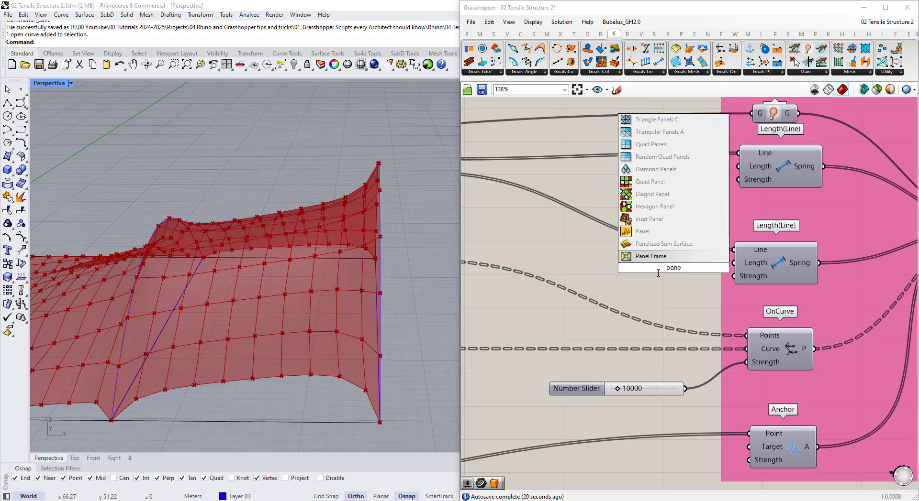
{"action": "key", "text": "BackSpace"}
{"action": "key", "text": "BackSpace"}
{"action": "key", "text": "BackSpace"}
{"action": "key", "text": "BackSpace"}
Add a number slider from 0.000 to 1 and feed its 0.000 value into the interior-edge Length(Line) goal's Length input.
{"action": "type", "text": "0.000<1"}
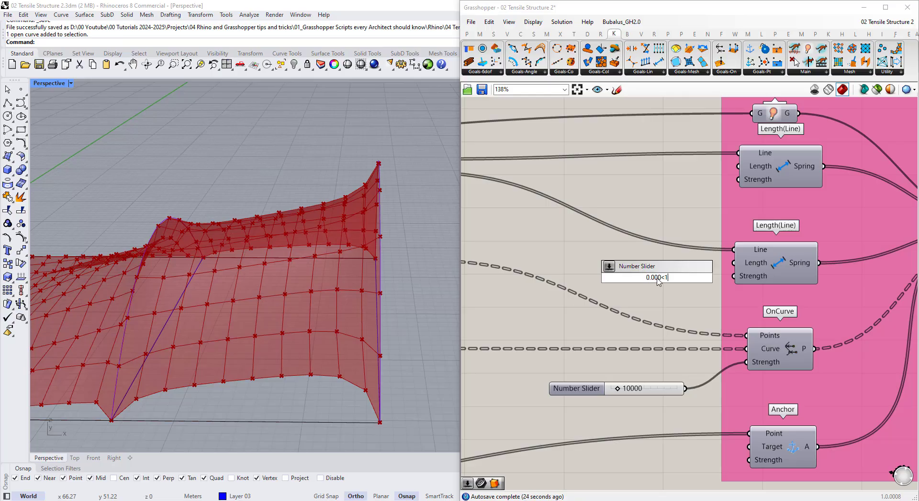
{"action": "key", "text": "Return"}
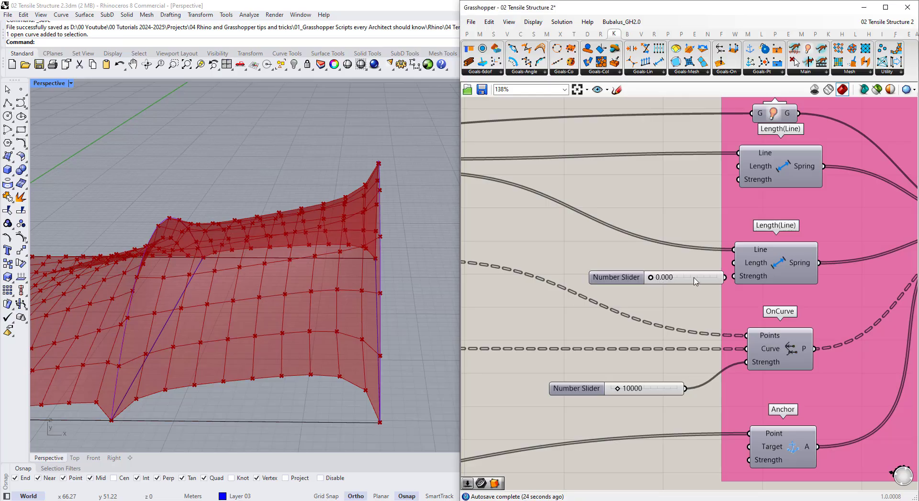
{"action": "left_click_drag", "start_coordinate": [617, 278], "coordinate": [613, 270]}
{"action": "right_click_drag", "start_coordinate": [378, 249], "coordinate": [227, 249]}
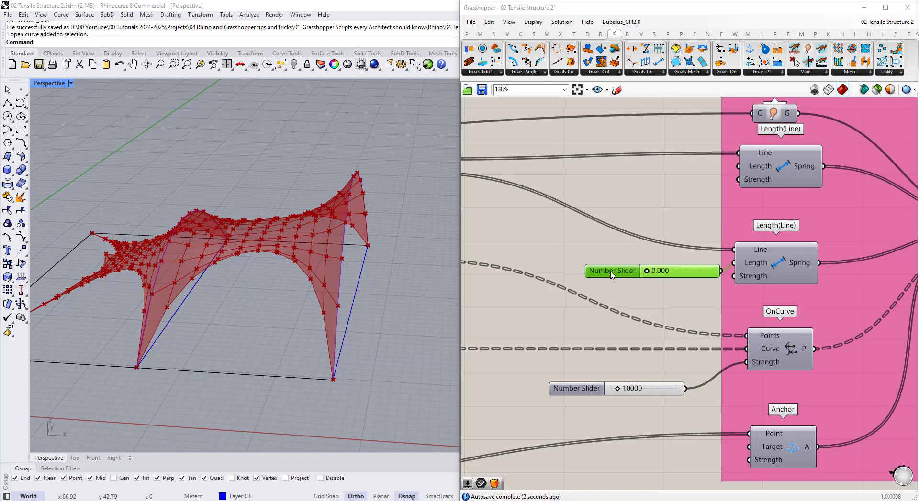
{"action": "scroll", "coordinate": [722, 299], "scroll_direction": "down", "scroll_amount": 1}
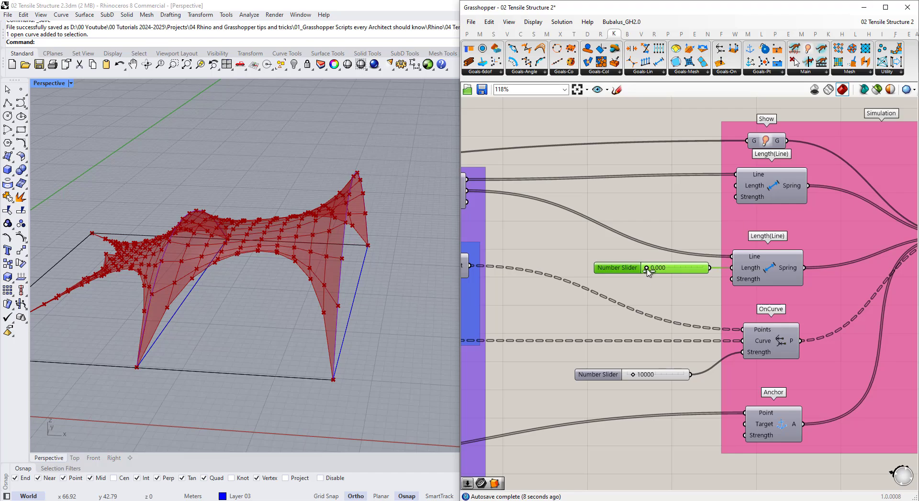
{"action": "mouse_move", "coordinate": [646, 269]}
{"action": "left_mouse_down"}
{"action": "mouse_move", "coordinate": [707, 267]}
{"action": "mouse_move", "coordinate": [641, 269]}
{"action": "left_mouse_up"}
{"action": "right_click_drag", "start_coordinate": [230, 261], "coordinate": [217, 297]}
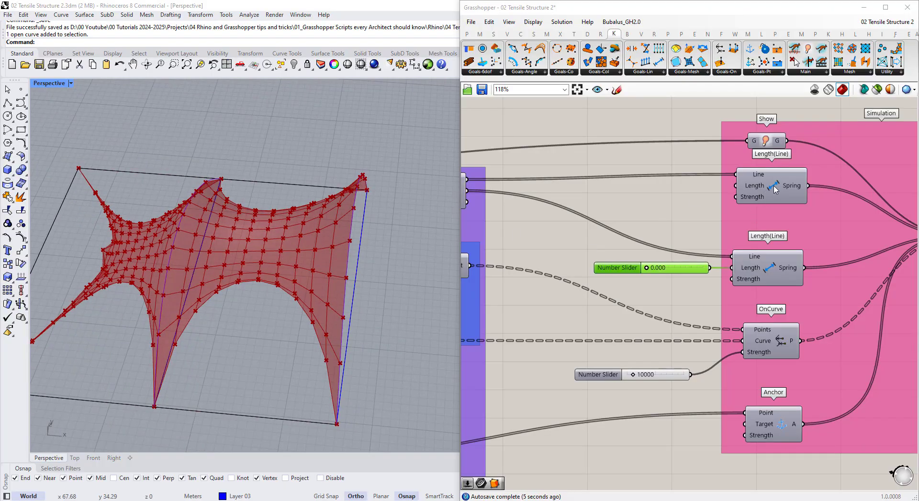
{"action": "double_click", "coordinate": [682, 213]}
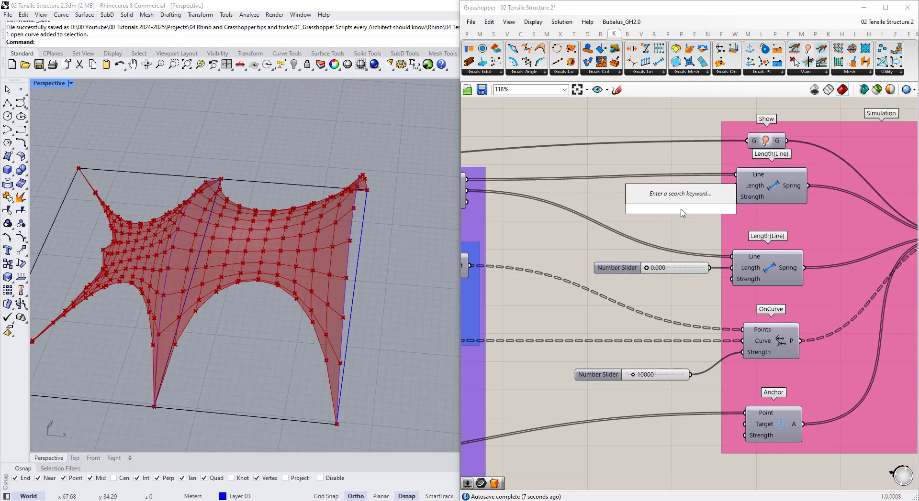
{"action": "type", "text": "0"}
{"action": "key", "text": "Escape"}
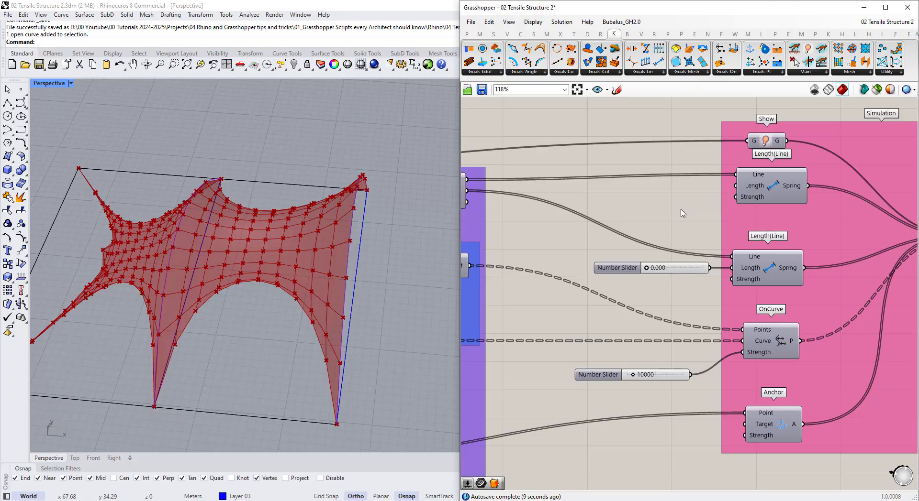
Duplicate the 0.000 slider, connect the copy to the naked-edge Length(Line) goal's Length input and align it with that input.
{"action": "left_click", "coordinate": [670, 271]}
{"action": "left_click_drag", "start_coordinate": [670, 270], "coordinate": [663, 214], "text": "alt"}
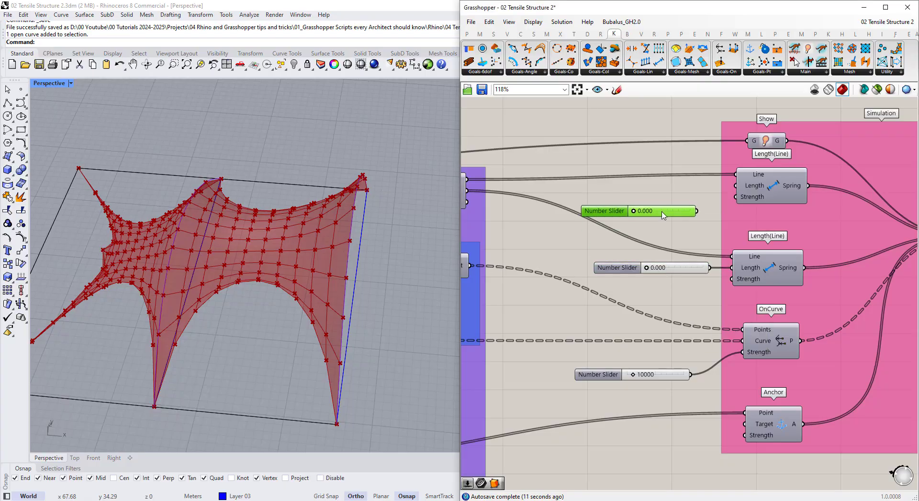
{"action": "left_click", "coordinate": [710, 205]}
{"action": "left_click_drag", "start_coordinate": [726, 191], "coordinate": [728, 189]}
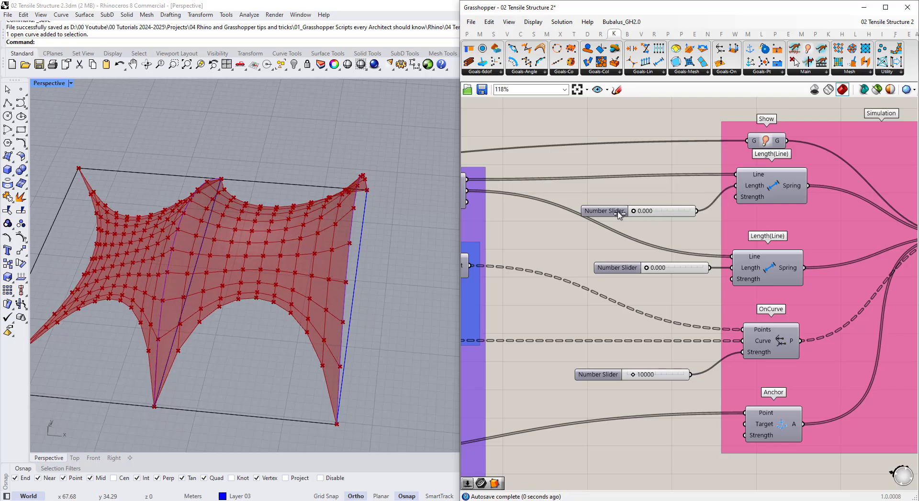
{"action": "left_click_drag", "start_coordinate": [670, 214], "coordinate": [666, 189]}
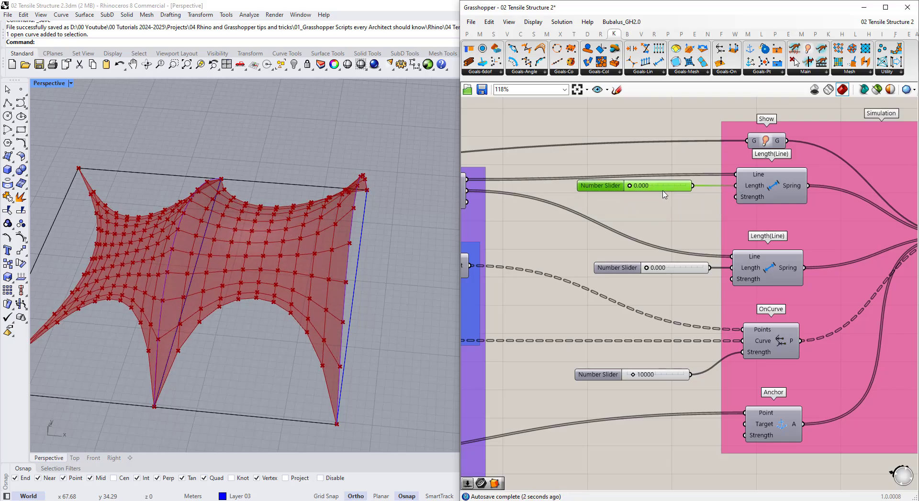
Add a number slider ranging from 0 to 10000 beside the naked-edge Length(Line) goal.
{"action": "scroll", "coordinate": [687, 265], "scroll_direction": "down", "scroll_amount": 2}
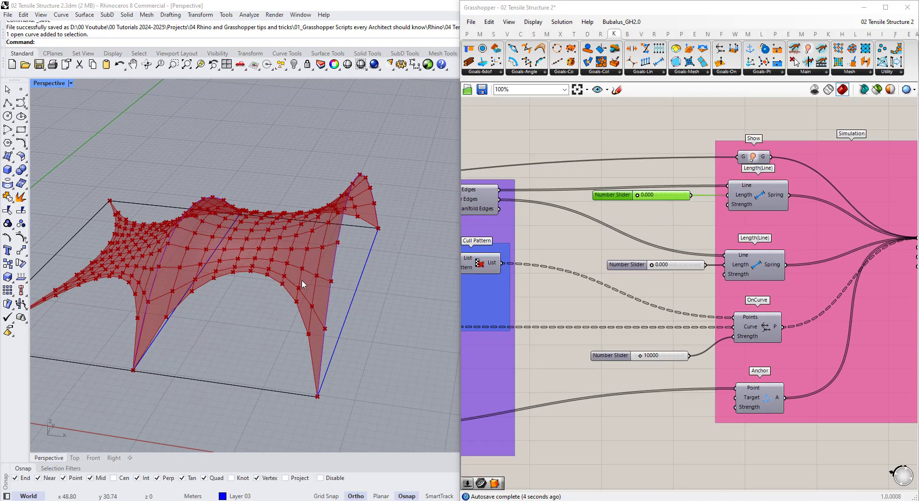
{"action": "right_click_drag", "start_coordinate": [302, 284], "coordinate": [316, 248]}
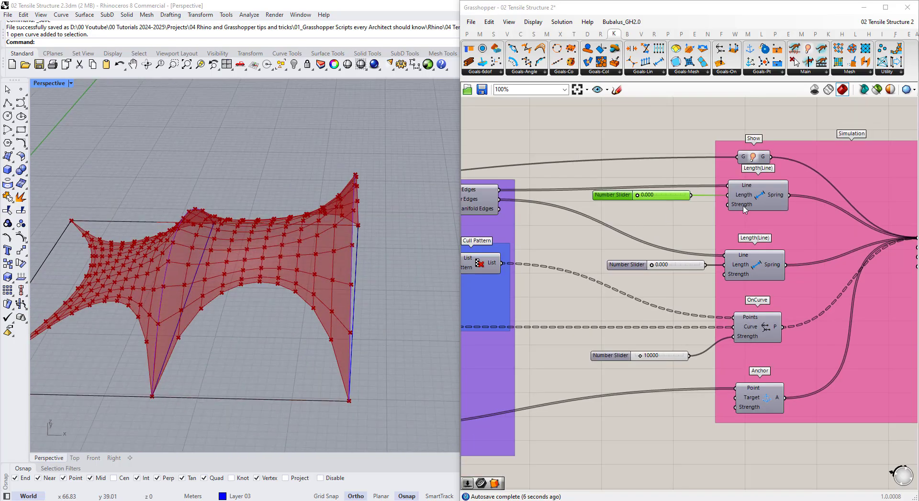
{"action": "double_click", "coordinate": [677, 221]}
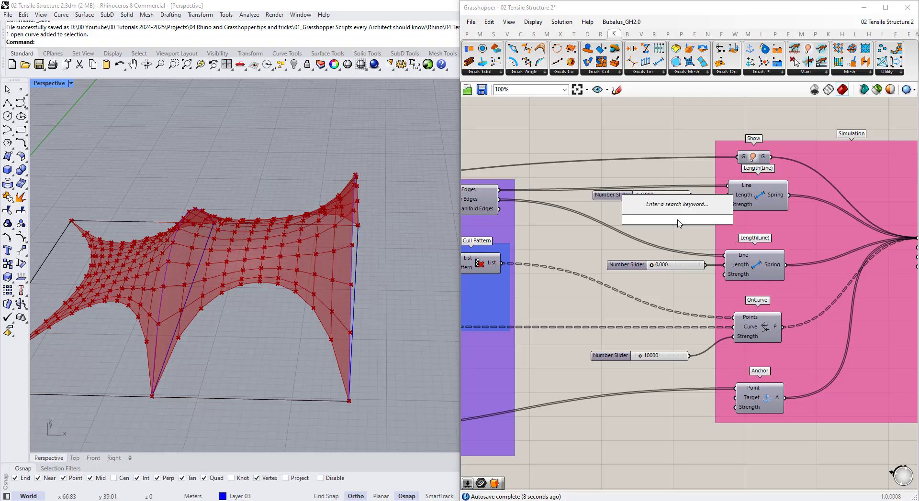
{"action": "type", "text": "0"}
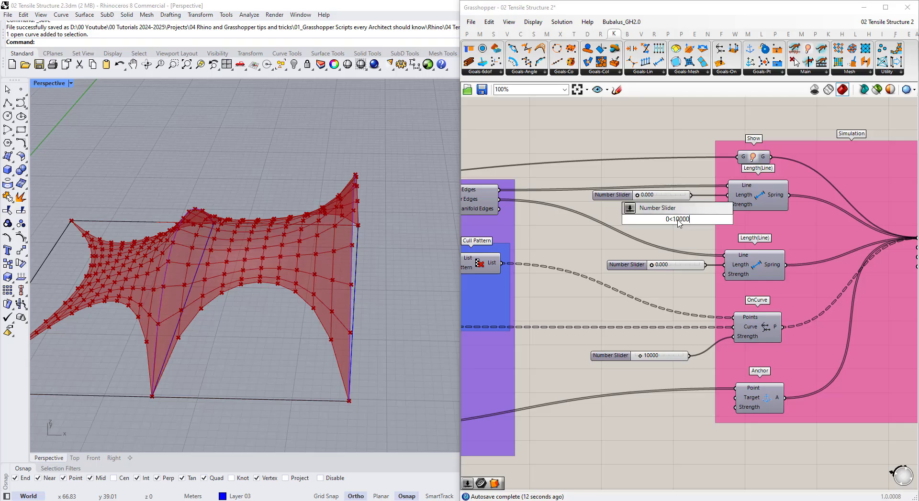
{"action": "type", "text": "<10000"}
{"action": "key", "text": "Return"}
Set the new slider to 5000 and connect it to the naked-edge Length(Line) goal's Strength input.
{"action": "double_click", "coordinate": [679, 221]}
{"action": "type", "text": "50"}
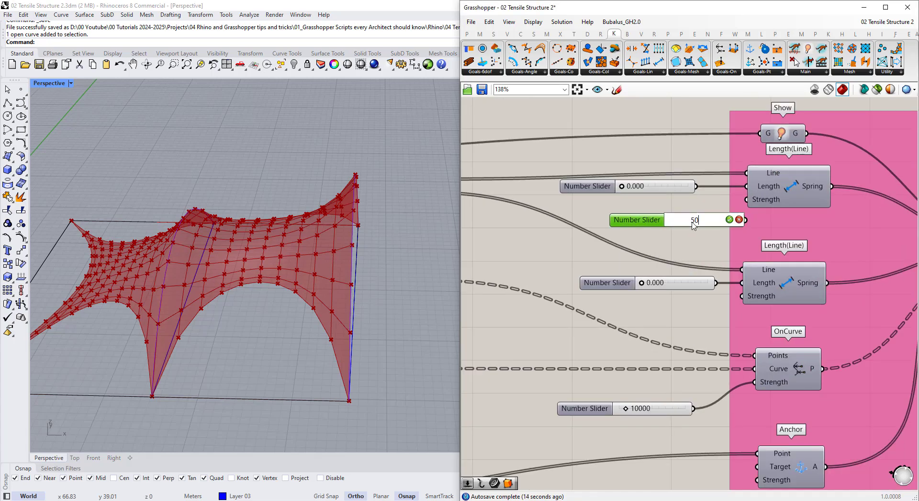
{"action": "type", "text": "00"}
{"action": "key", "text": "Return"}
{"action": "left_click_drag", "start_coordinate": [714, 222], "coordinate": [740, 209]}
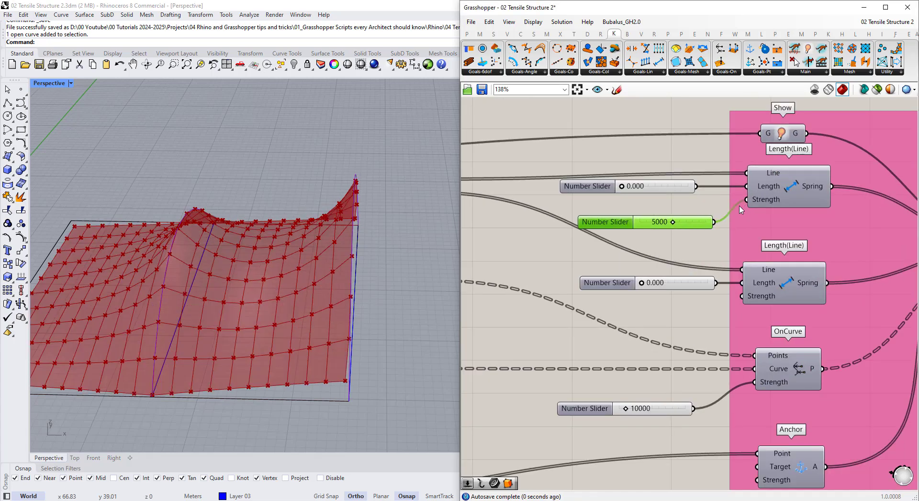
{"action": "right_click_drag", "start_coordinate": [335, 230], "coordinate": [311, 212]}
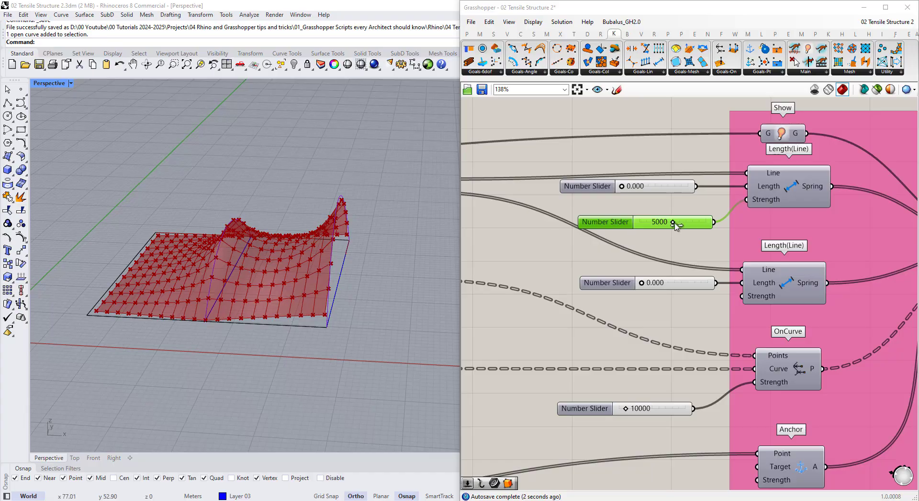
Limit the naked-edge Length(Line) goal's strength slider to a maximum of 100 and set its value to 100.
{"action": "mouse_move", "coordinate": [673, 225]}
{"action": "left_mouse_down"}
{"action": "mouse_move", "coordinate": [660, 225]}
{"action": "mouse_move", "coordinate": [704, 223]}
{"action": "mouse_move", "coordinate": [642, 223]}
{"action": "mouse_move", "coordinate": [662, 231]}
{"action": "left_mouse_up"}
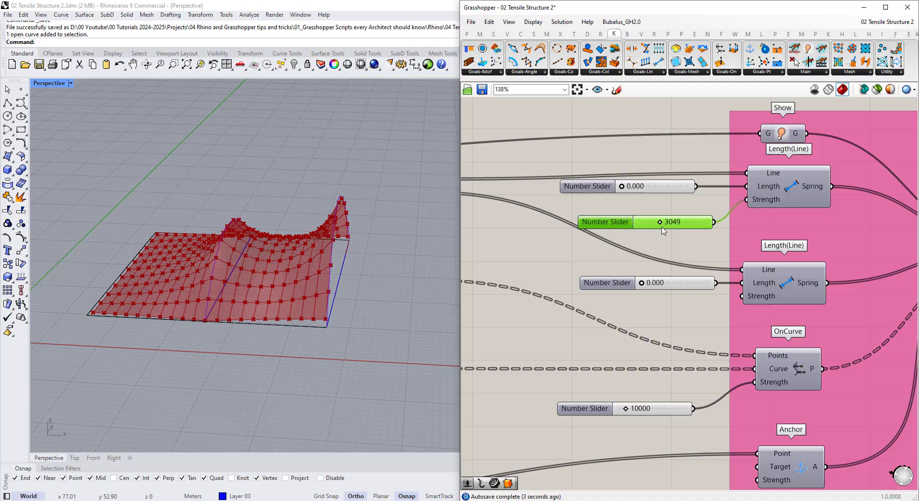
{"action": "double_click", "coordinate": [627, 228]}
{"action": "left_click", "coordinate": [641, 253]}
{"action": "type", "text": "100"}
{"action": "key", "text": "Return"}
{"action": "left_click", "coordinate": [628, 328]}
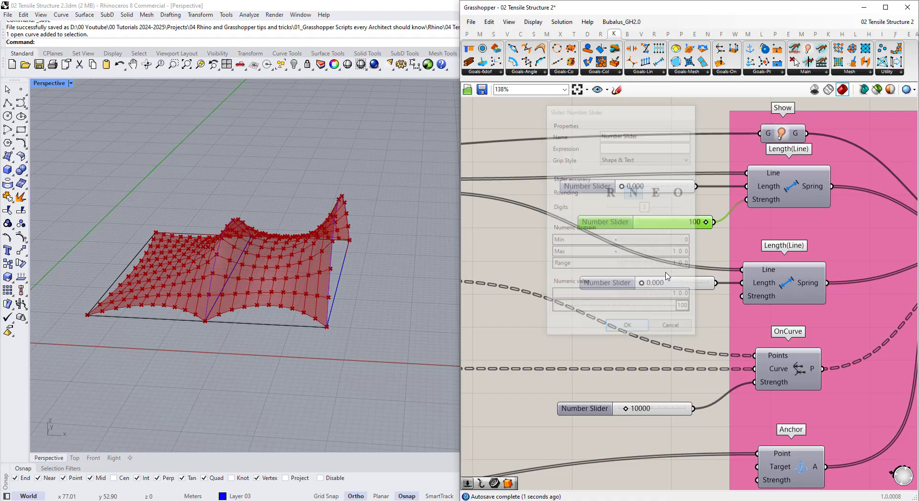
{"action": "mouse_move", "coordinate": [705, 224]}
{"action": "left_mouse_down"}
{"action": "mouse_move", "coordinate": [647, 223]}
{"action": "mouse_move", "coordinate": [714, 227]}
{"action": "left_mouse_up"}
Inspect the relaxed mesh edges and move the naked-edge strength slider up beside its goal's Strength input.
{"action": "scroll", "coordinate": [272, 250], "scroll_direction": "up", "scroll_amount": 3}
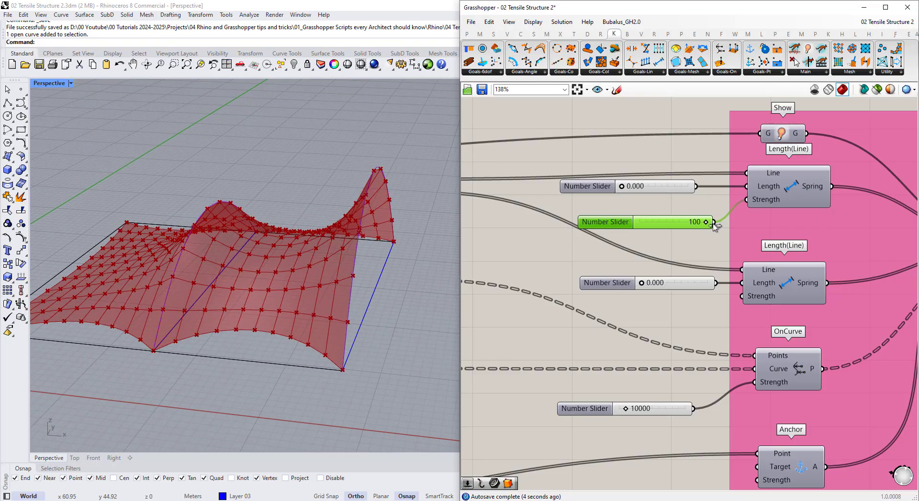
{"action": "right_click_drag", "start_coordinate": [234, 247], "coordinate": [230, 209]}
{"action": "scroll", "coordinate": [257, 277], "scroll_direction": "down", "scroll_amount": 3}
{"action": "scroll", "coordinate": [128, 239], "scroll_direction": "up", "scroll_amount": 7}
{"action": "scroll", "coordinate": [155, 197], "scroll_direction": "down", "scroll_amount": 6}
{"action": "scroll", "coordinate": [641, 269], "scroll_direction": "down", "scroll_amount": 2}
{"action": "scroll", "coordinate": [738, 293], "scroll_direction": "up", "scroll_amount": 3}
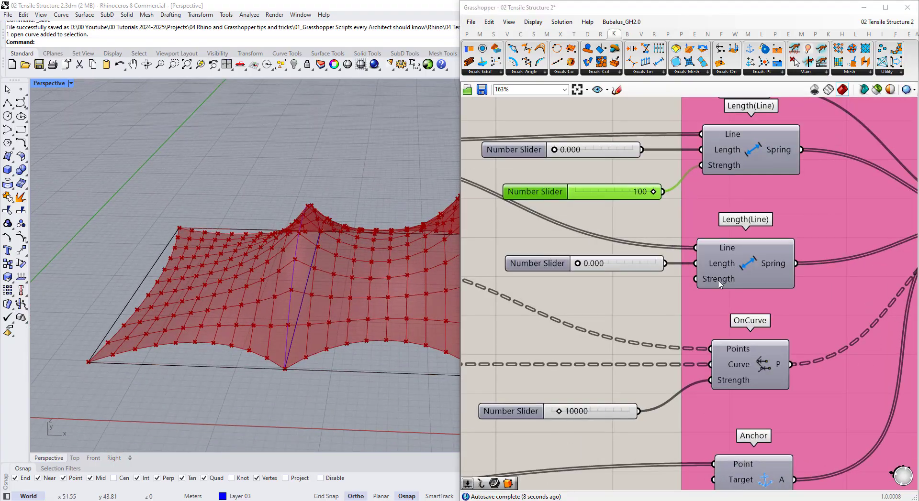
{"action": "left_click_drag", "start_coordinate": [605, 196], "coordinate": [603, 187]}
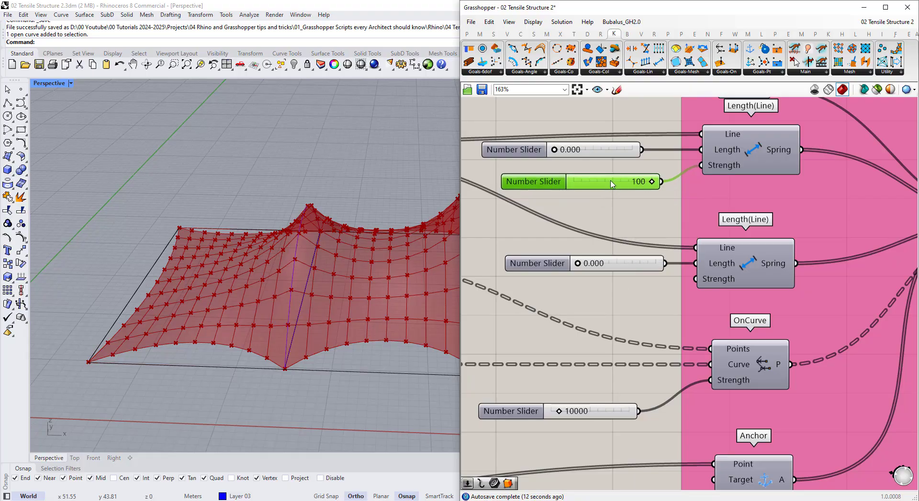
Duplicate the naked-edge strength slider, set the copy to 1 and connect it to the interior-edge Length(Line) goal's Strength input.
{"action": "key", "text": "ctrl+c"}
{"action": "key", "text": "ctrl+v"}
{"action": "left_click_drag", "start_coordinate": [612, 190], "coordinate": [603, 294]}
{"action": "double_click", "coordinate": [607, 294]}
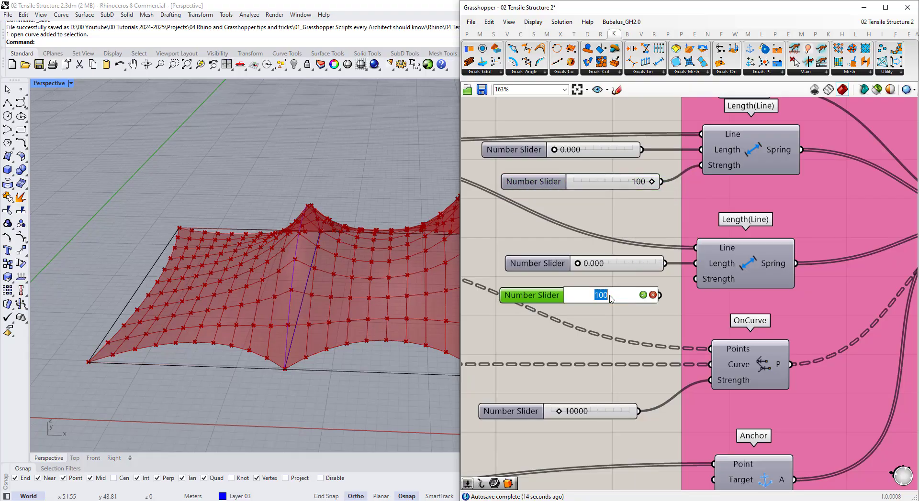
{"action": "type", "text": "1"}
{"action": "key", "text": "Return"}
{"action": "left_click_drag", "start_coordinate": [691, 287], "coordinate": [694, 279]}
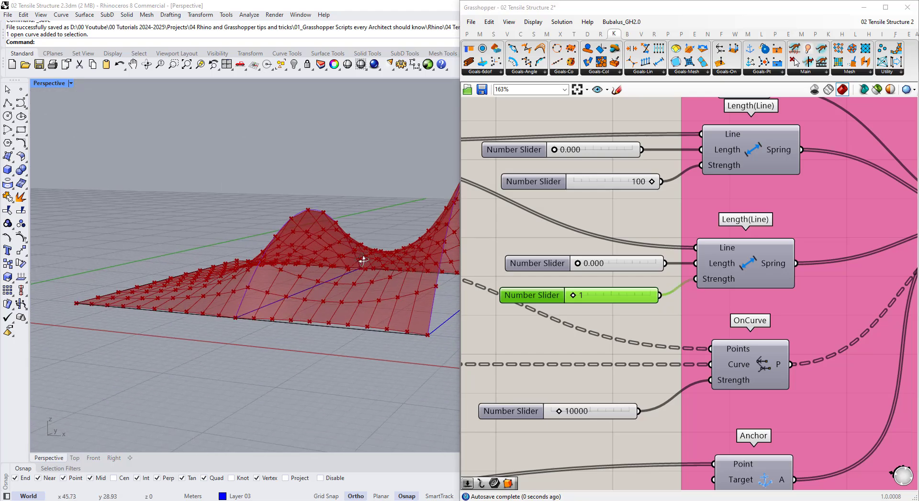
Try an interior-edge strength of 5 and return it to 1, and reduce the naked-edge strength to 13.
{"action": "left_click_drag", "start_coordinate": [574, 297], "coordinate": [577, 297]}
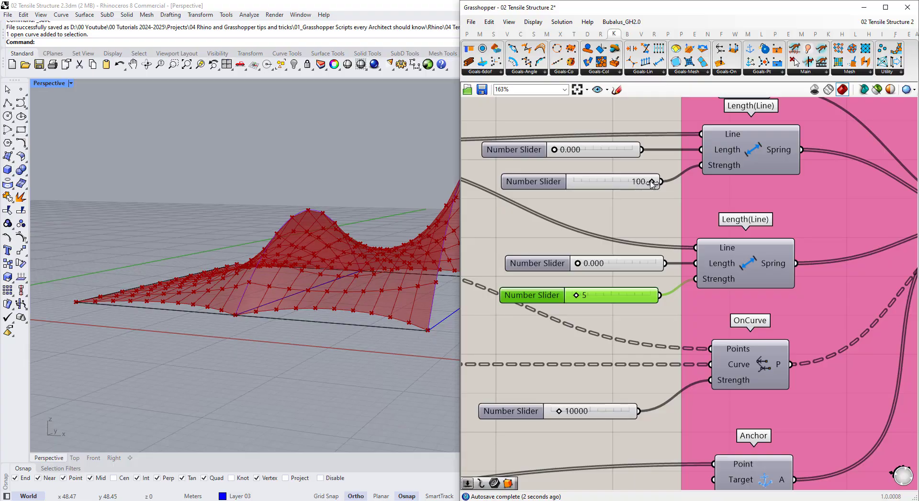
{"action": "double_click", "coordinate": [594, 296]}
{"action": "type", "text": "1"}
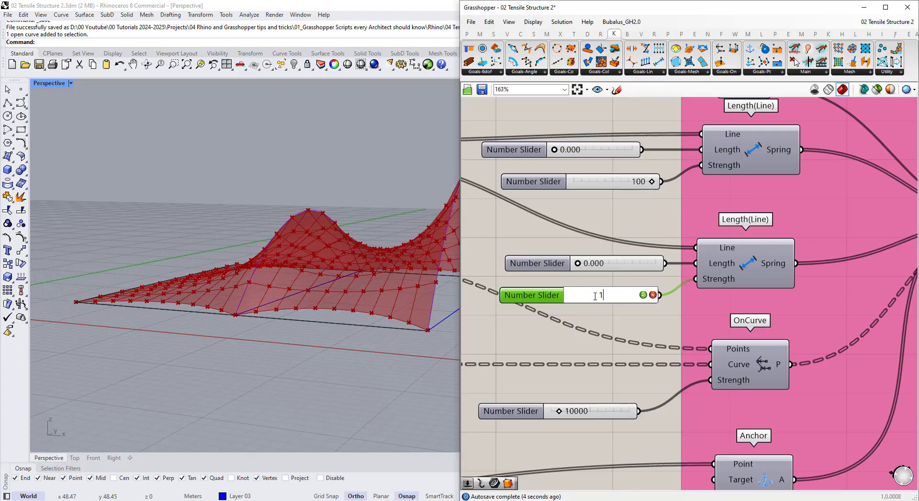
{"action": "key", "text": "Return"}
{"action": "left_click_drag", "start_coordinate": [652, 182], "coordinate": [588, 221]}
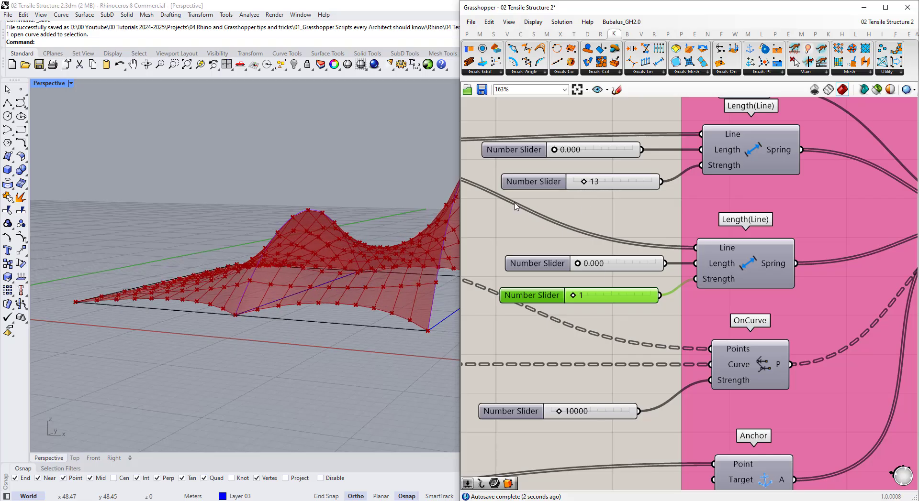
{"action": "right_click_drag", "start_coordinate": [383, 225], "coordinate": [337, 274]}
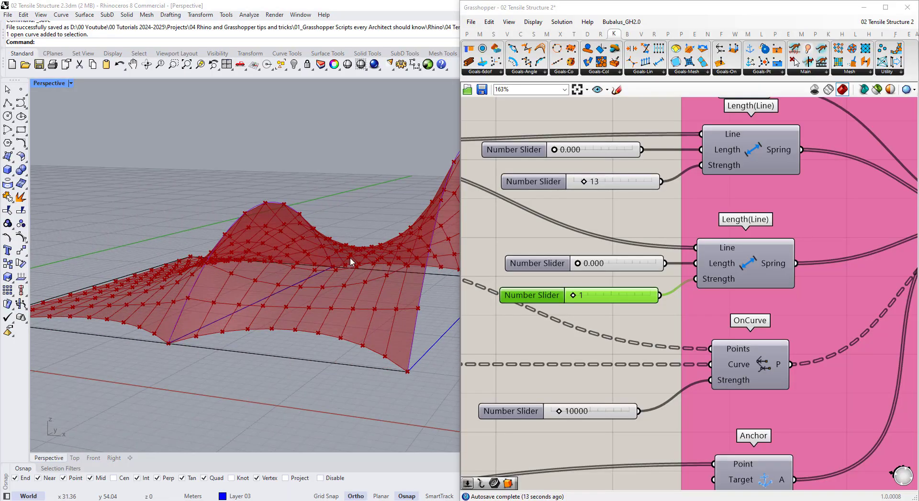
Delete the interior-edge strength slider and set the naked-edge strength slider back to 100.
{"action": "scroll", "coordinate": [595, 290], "scroll_direction": "down", "scroll_amount": 2}
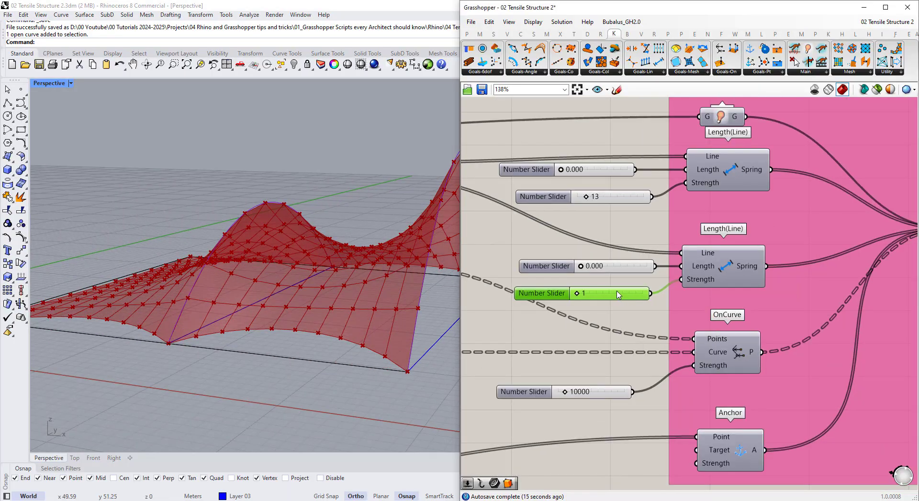
{"action": "key", "text": "Delete"}
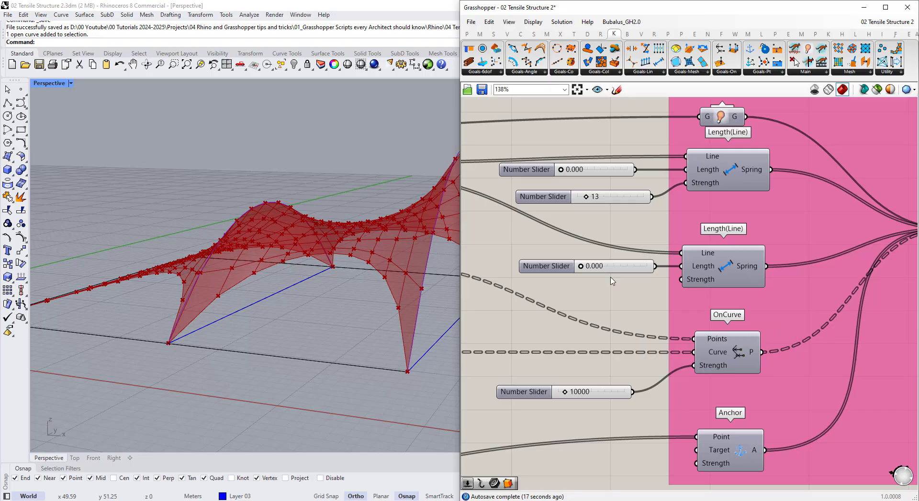
{"action": "double_click", "coordinate": [594, 199]}
{"action": "type", "text": "100"}
{"action": "key", "text": "Return"}
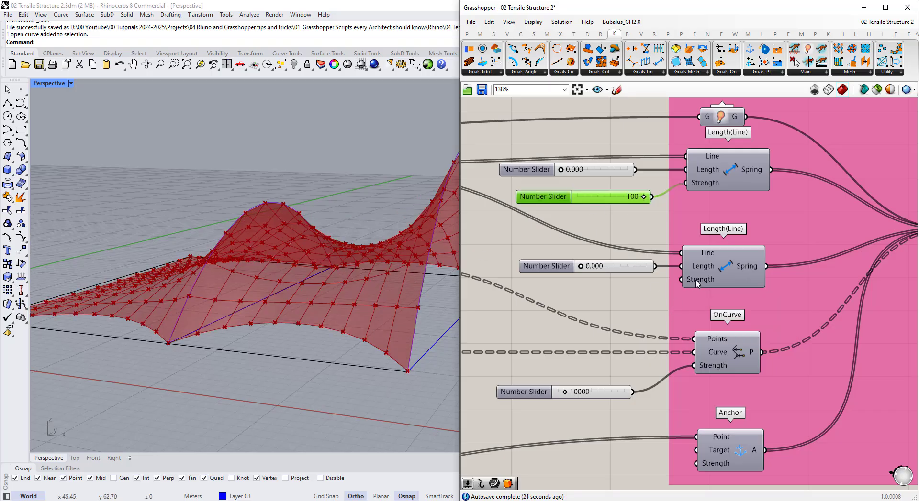
Add a number slider below the interior-edge goal's length slider and set it to 10.
{"action": "right_click_drag", "start_coordinate": [299, 259], "coordinate": [257, 250]}
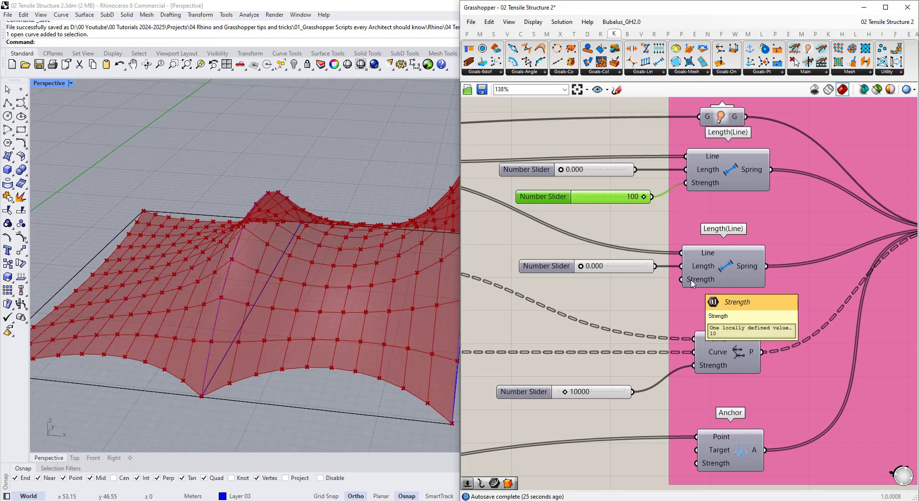
{"action": "double_click", "coordinate": [622, 307]}
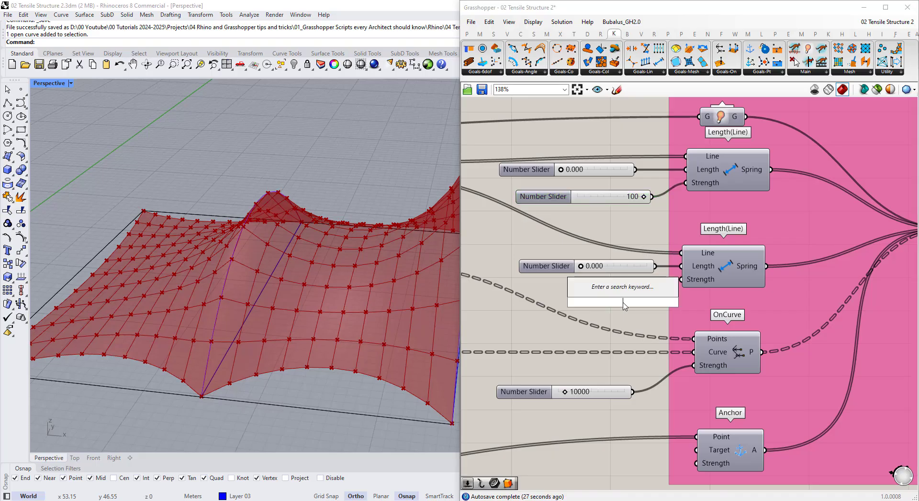
{"action": "key", "text": "Return"}
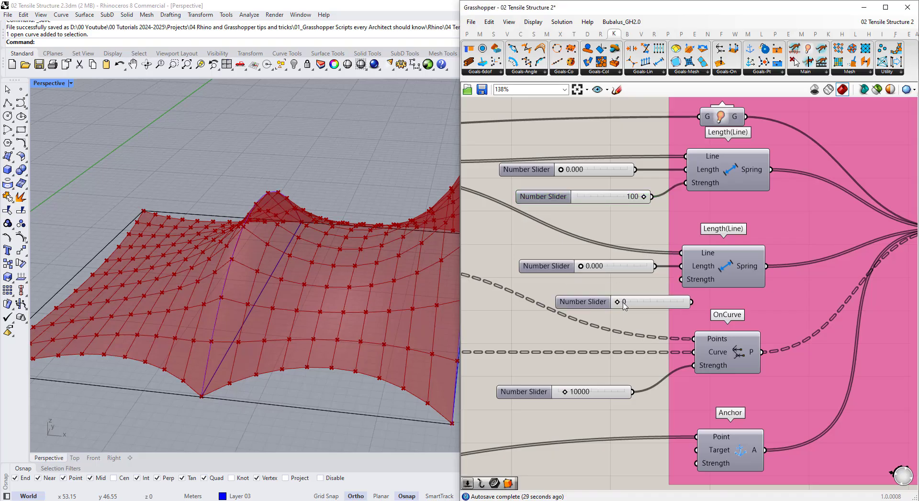
{"action": "double_click", "coordinate": [635, 305]}
{"action": "type", "text": "10"}
{"action": "key", "text": "Return"}
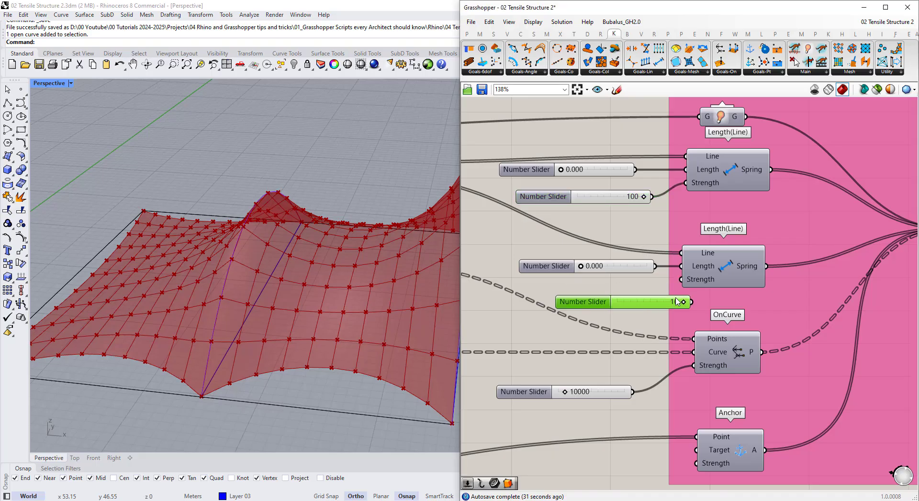
Move the new slider closer to the interior-edge Length(Line) goal and connect it to the Strength input.
{"action": "key", "text": "ctrl+z"}
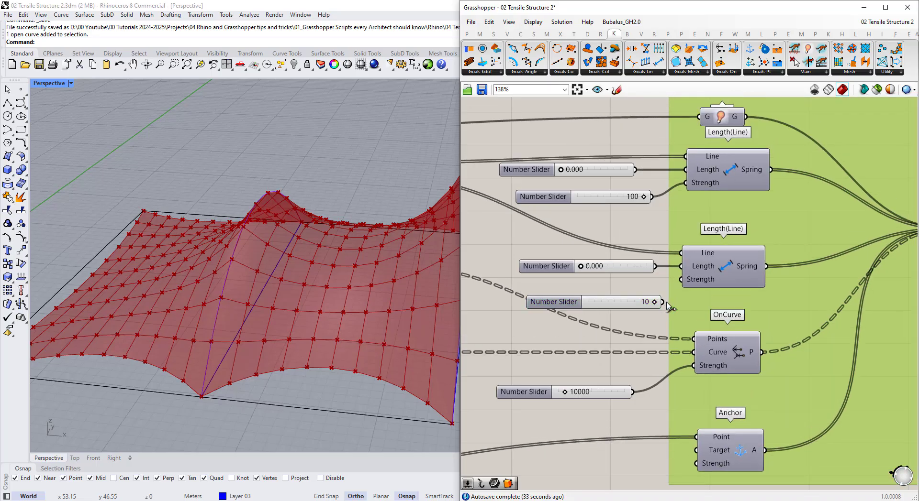
{"action": "left_click", "coordinate": [708, 284]}
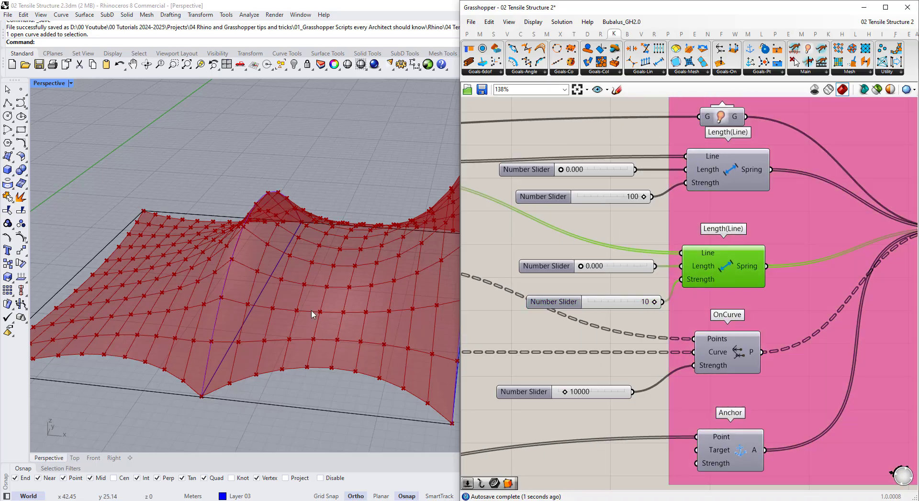
{"action": "right_click_drag", "start_coordinate": [312, 314], "coordinate": [384, 381]}
{"action": "right_click_drag", "start_coordinate": [310, 353], "coordinate": [329, 311]}
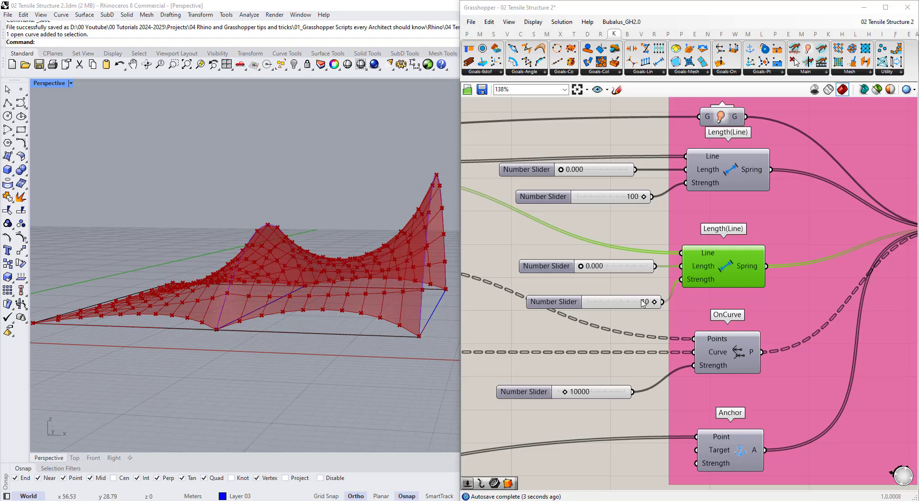
Set the strength of the lower Length(Line) goal to 10, keeping the upper Length(Line) goal's strength at 100.
{"action": "mouse_move", "coordinate": [653, 302]}
{"action": "left_mouse_down"}
{"action": "mouse_move", "coordinate": [593, 304]}
{"action": "mouse_move", "coordinate": [664, 304]}
{"action": "left_mouse_up"}
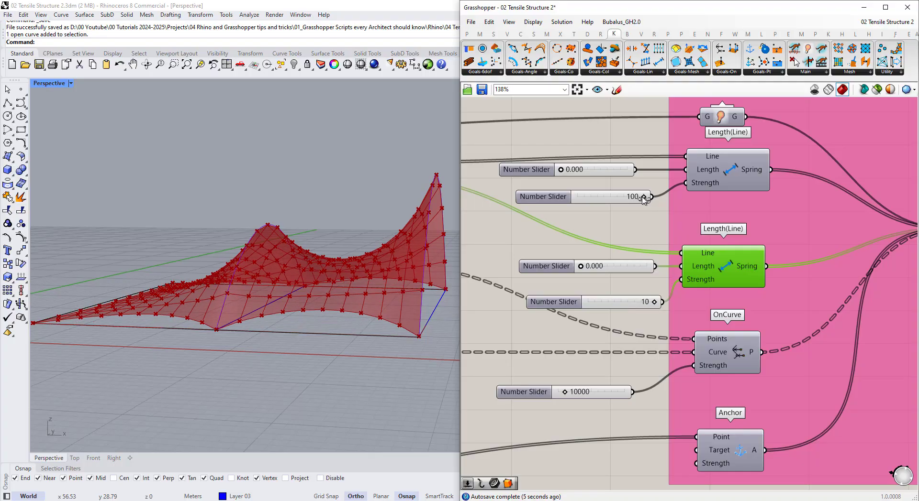
{"action": "left_click_drag", "start_coordinate": [644, 200], "coordinate": [666, 204]}
{"action": "right_click_drag", "start_coordinate": [222, 250], "coordinate": [238, 266]}
{"action": "left_click_drag", "start_coordinate": [655, 304], "coordinate": [645, 304]}
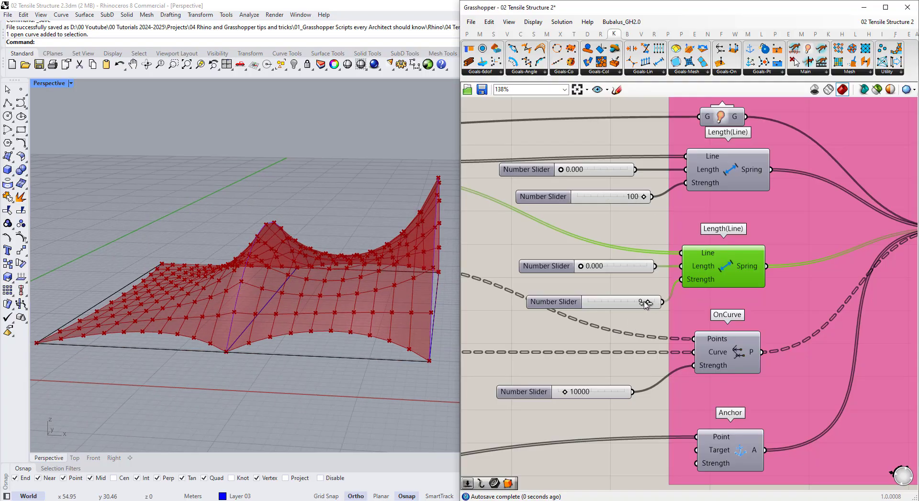
{"action": "right_click_drag", "start_coordinate": [242, 293], "coordinate": [207, 301]}
{"action": "scroll", "coordinate": [207, 301], "scroll_direction": "down", "scroll_amount": 3}
Try moving the middle arch curve upward to test the membrane's response, and undo the move.
{"action": "left_click", "coordinate": [256, 250]}
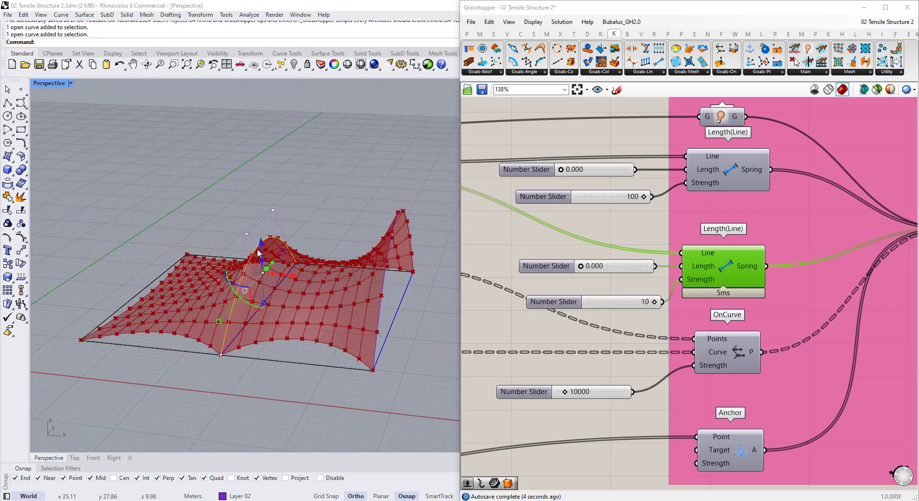
{"action": "left_click_drag", "start_coordinate": [265, 195], "coordinate": [269, 115]}
{"action": "right_click_drag", "start_coordinate": [293, 266], "coordinate": [336, 255]}
{"action": "key", "text": "ctrl+z"}
Deselect the curve in the model and save the Grasshopper definition.
{"action": "left_click", "coordinate": [345, 218]}
{"action": "right_click_drag", "start_coordinate": [345, 218], "coordinate": [330, 177]}
{"action": "left_click", "coordinate": [482, 90]}
Tidy the Simulation group by spacing the OnCurve and Anchor components further down and aligning the lower Length(Line) goal's sliders.
{"action": "scroll", "coordinate": [554, 207], "scroll_direction": "down", "scroll_amount": 2}
{"action": "scroll", "coordinate": [615, 249], "scroll_direction": "down", "scroll_amount": 2}
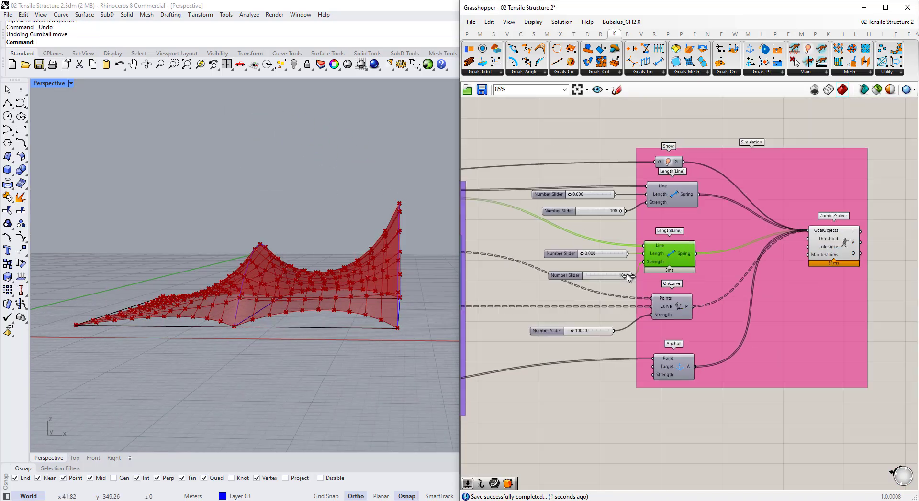
{"action": "left_click", "coordinate": [671, 383]}
{"action": "left_click", "coordinate": [664, 326]}
{"action": "left_click_drag", "start_coordinate": [664, 326], "coordinate": [660, 323]}
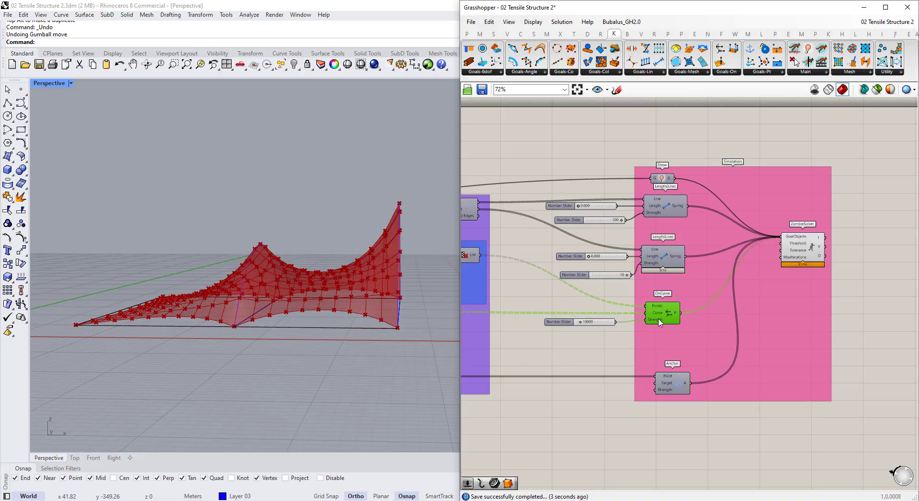
{"action": "scroll", "coordinate": [623, 277], "scroll_direction": "up", "scroll_amount": 1}
{"action": "left_click", "coordinate": [560, 250]}
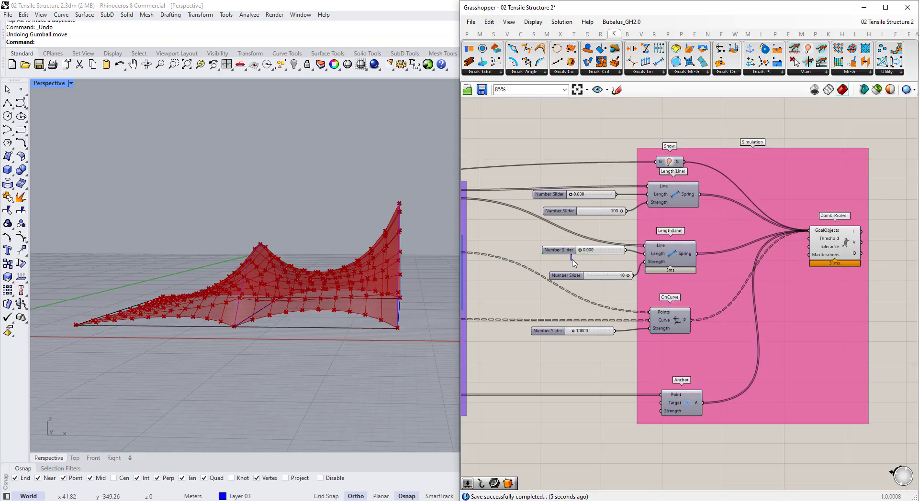
{"action": "left_click_drag", "start_coordinate": [571, 250], "coordinate": [567, 270]}
Inspect the relaxed membrane from several angles and examine the ZombieSolver component.
{"action": "mouse_move", "coordinate": [329, 338]}
{"action": "right_mouse_down"}
{"action": "mouse_move", "coordinate": [321, 310]}
{"action": "mouse_move", "coordinate": [335, 329]}
{"action": "right_mouse_up"}
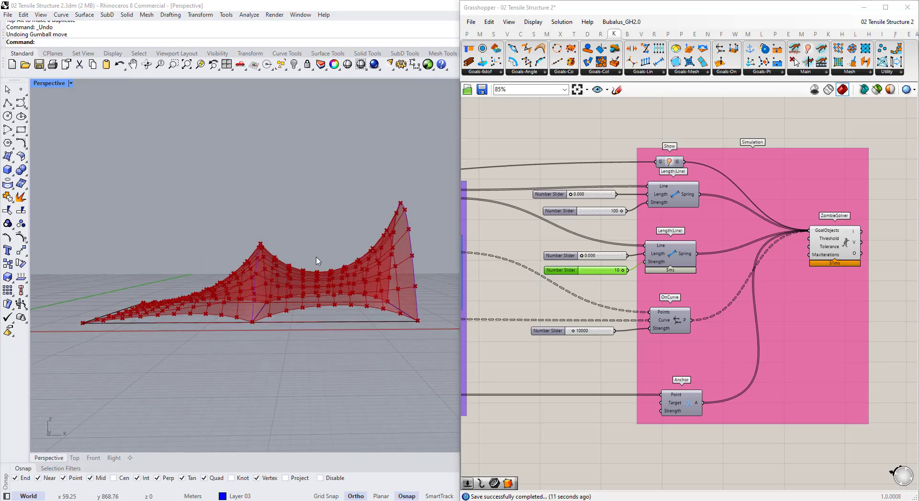
{"action": "right_click_drag", "start_coordinate": [316, 261], "coordinate": [252, 233]}
{"action": "right_click_drag", "start_coordinate": [385, 207], "coordinate": [401, 206]}
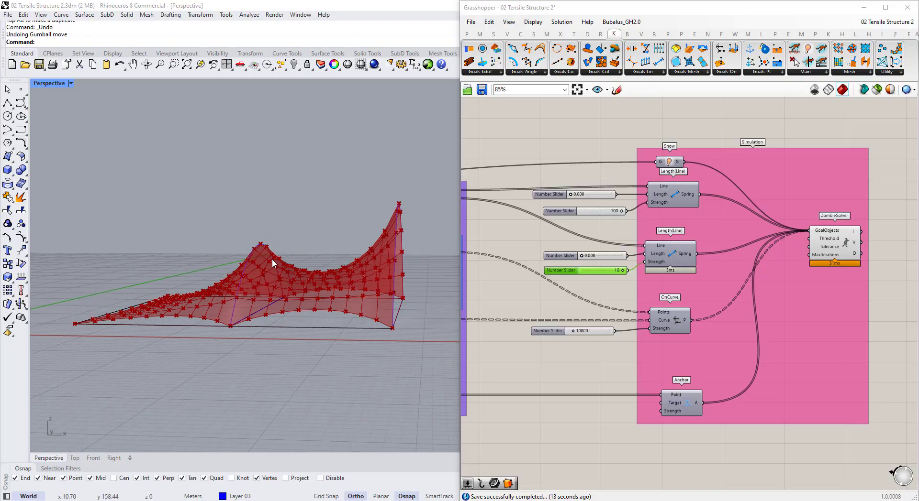
{"action": "scroll", "coordinate": [767, 261], "scroll_direction": "up", "scroll_amount": 3}
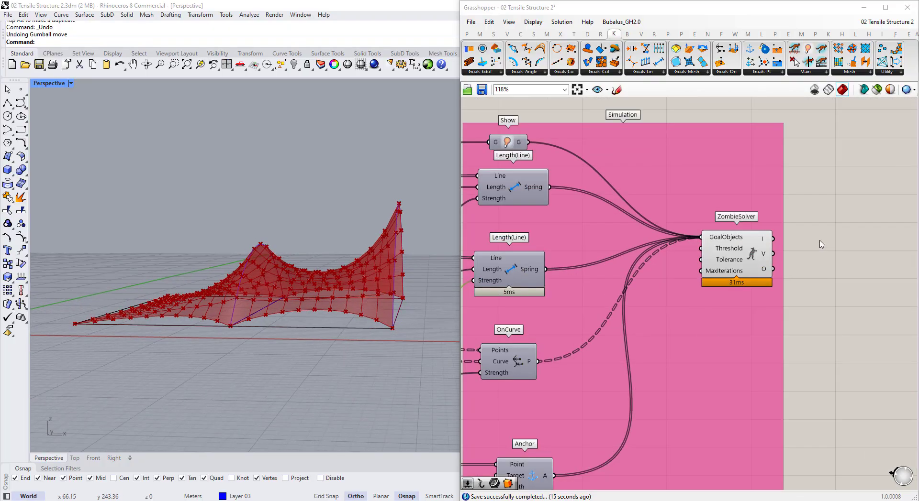
{"action": "left_click", "coordinate": [767, 261]}
{"action": "left_click", "coordinate": [838, 249]}
{"action": "scroll", "coordinate": [830, 179], "scroll_direction": "up", "scroll_amount": 1}
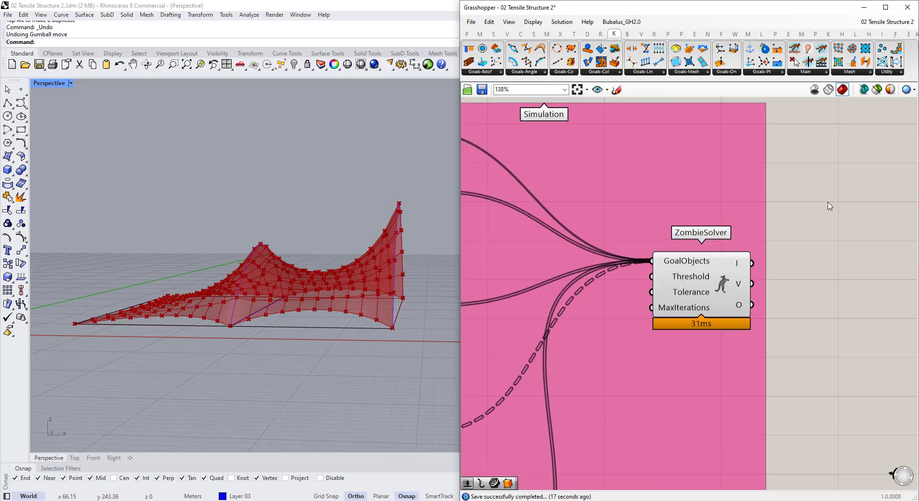
Add a VertexLoads goal below the Simulation group and move the Anchor component closer to OnCurve.
{"action": "scroll", "coordinate": [828, 203], "scroll_direction": "down", "scroll_amount": 2}
{"action": "left_click", "coordinate": [723, 73]}
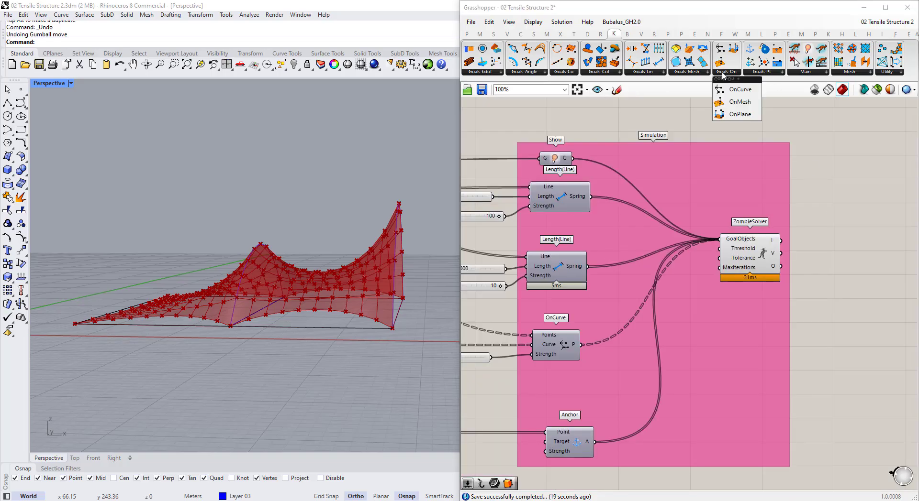
{"action": "left_click", "coordinate": [701, 74]}
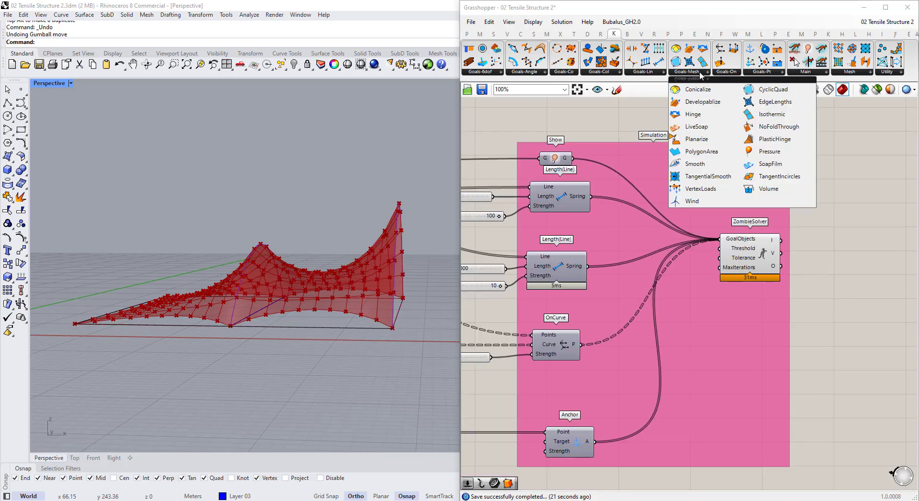
{"action": "left_click", "coordinate": [718, 191]}
{"action": "scroll", "coordinate": [732, 206], "scroll_direction": "down", "scroll_amount": 4}
{"action": "scroll", "coordinate": [642, 317], "scroll_direction": "up", "scroll_amount": 3}
{"action": "left_click", "coordinate": [630, 392]}
{"action": "left_click_drag", "start_coordinate": [652, 344], "coordinate": [642, 321]}
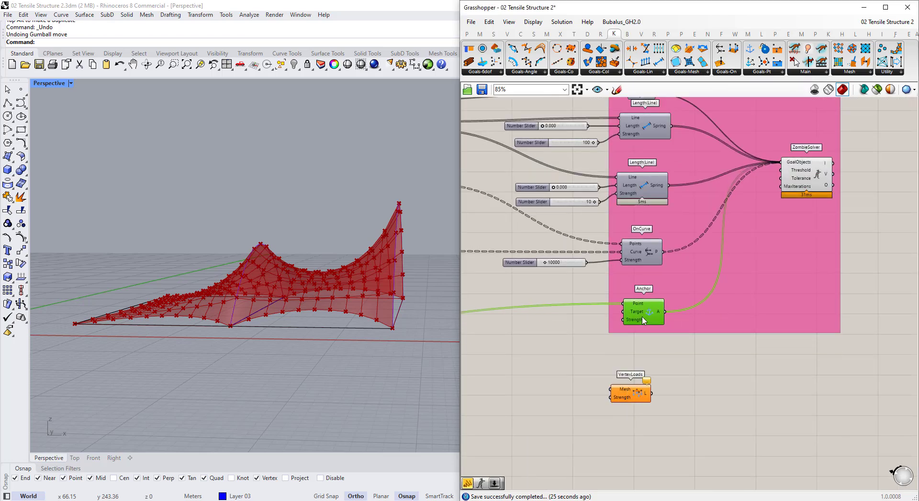
Connect the mesh prepared upstream to the Mesh input of VertexLoads.
{"action": "scroll", "coordinate": [681, 364], "scroll_direction": "down", "scroll_amount": 4}
{"action": "scroll", "coordinate": [547, 304], "scroll_direction": "up", "scroll_amount": 4}
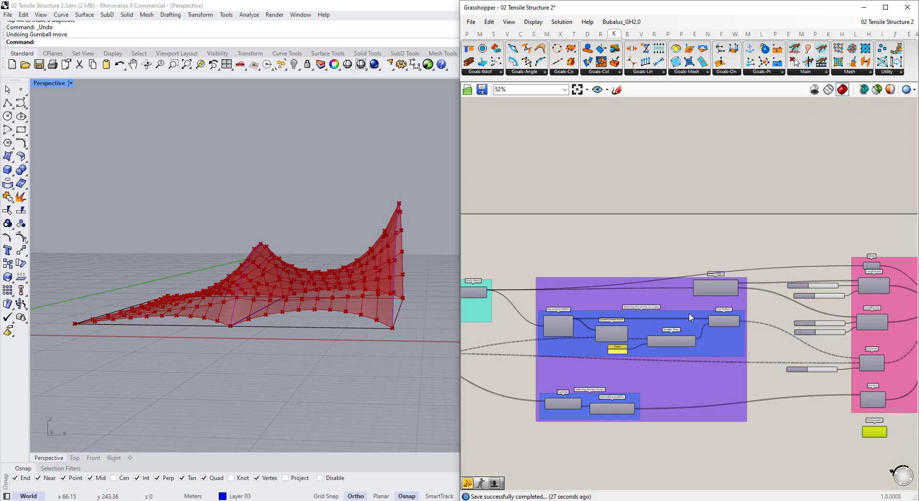
{"action": "scroll", "coordinate": [547, 303], "scroll_direction": "down", "scroll_amount": 5}
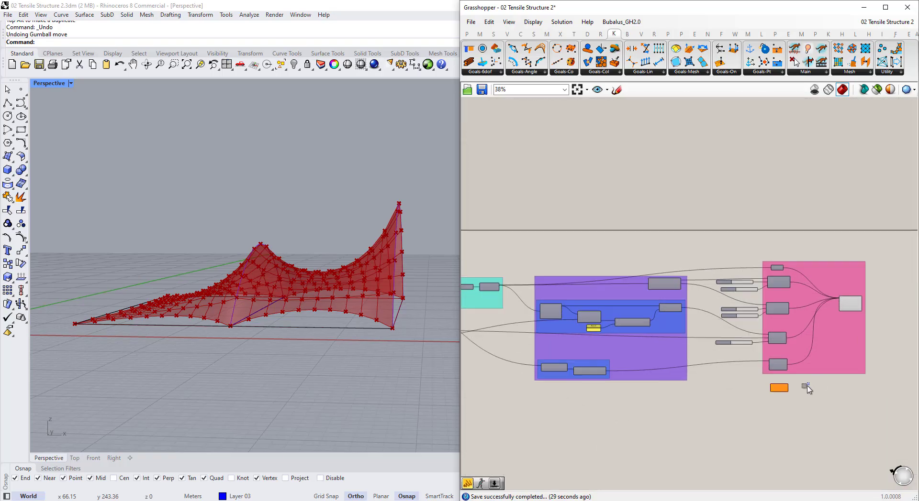
{"action": "scroll", "coordinate": [545, 306], "scroll_direction": "up", "scroll_amount": 5}
{"action": "left_click_drag", "start_coordinate": [519, 256], "coordinate": [843, 401]}
{"action": "scroll", "coordinate": [543, 307], "scroll_direction": "down", "scroll_amount": 5}
{"action": "scroll", "coordinate": [701, 369], "scroll_direction": "up", "scroll_amount": 4}
{"action": "scroll", "coordinate": [844, 401], "scroll_direction": "up", "scroll_amount": 3}
Create a number slider ranging from -10.000 to 10 next to the VertexLoads component.
{"action": "double_click", "coordinate": [775, 401]}
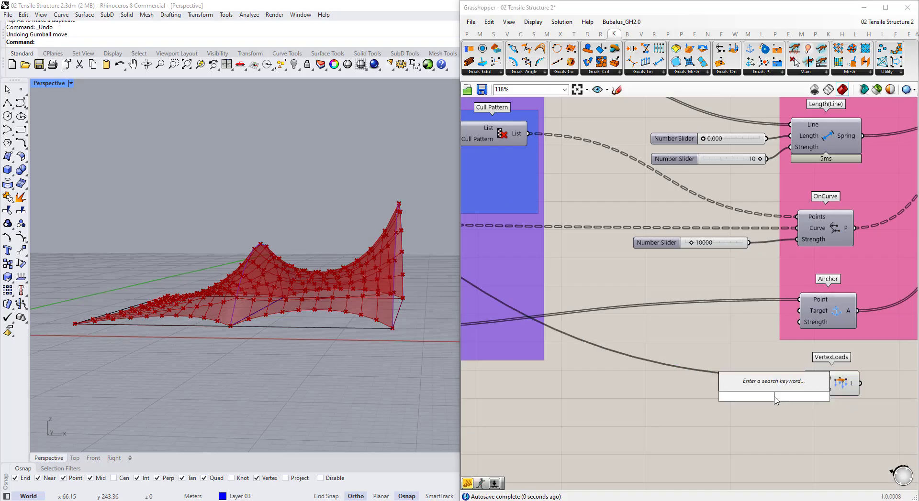
{"action": "type", "text": "-"}
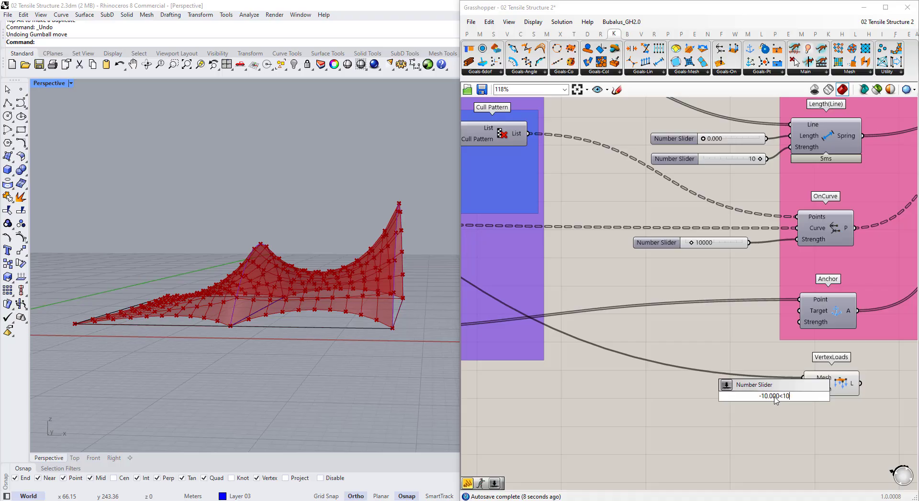
{"action": "type", "text": "10.000<10"}
{"action": "key", "text": "Return"}
{"action": "scroll", "coordinate": [768, 391], "scroll_direction": "up", "scroll_amount": 2}
{"action": "right_click_drag", "start_coordinate": [320, 248], "coordinate": [325, 261]}
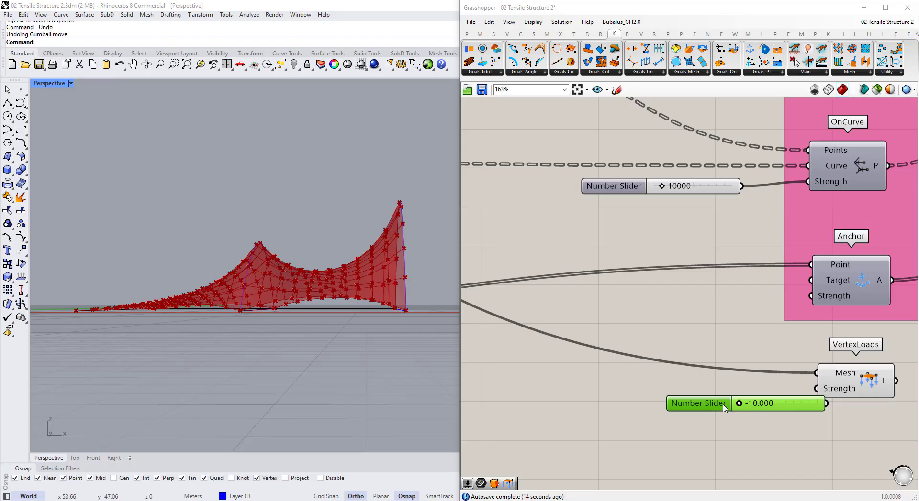
Set the new number slider beside VertexLoads to 2.
{"action": "double_click", "coordinate": [769, 409]}
{"action": "type", "text": "2"}
{"action": "key", "text": "Return"}
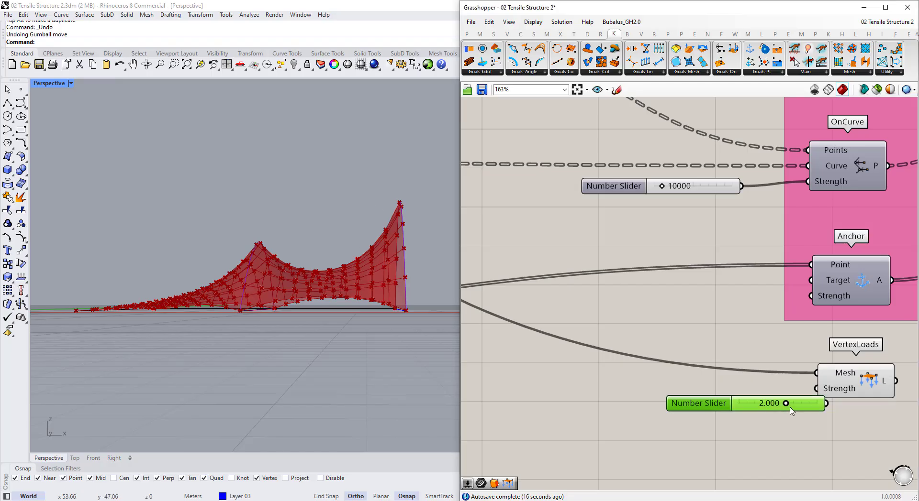
Connect the slider to the Strength input of VertexLoads and the load output to ZombieSolver's GoalObjects.
{"action": "scroll", "coordinate": [538, 357], "scroll_direction": "down", "scroll_amount": 3}
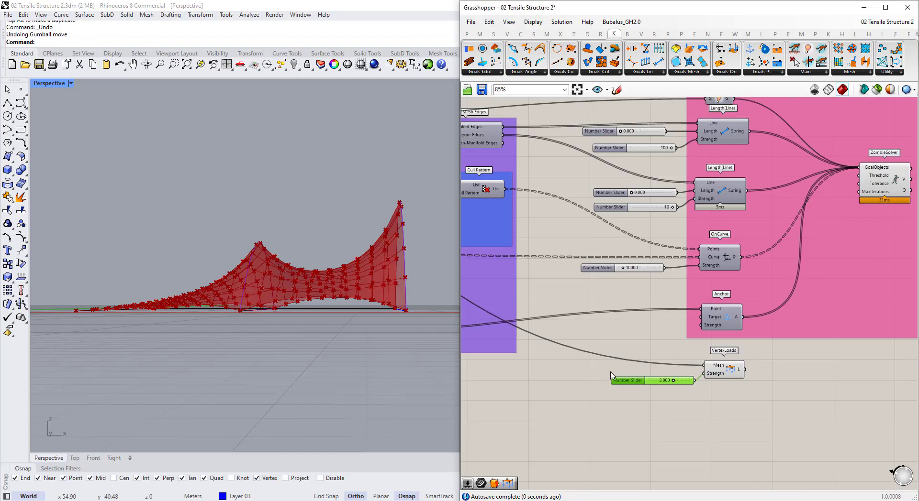
{"action": "left_click_drag", "start_coordinate": [784, 289], "coordinate": [869, 168]}
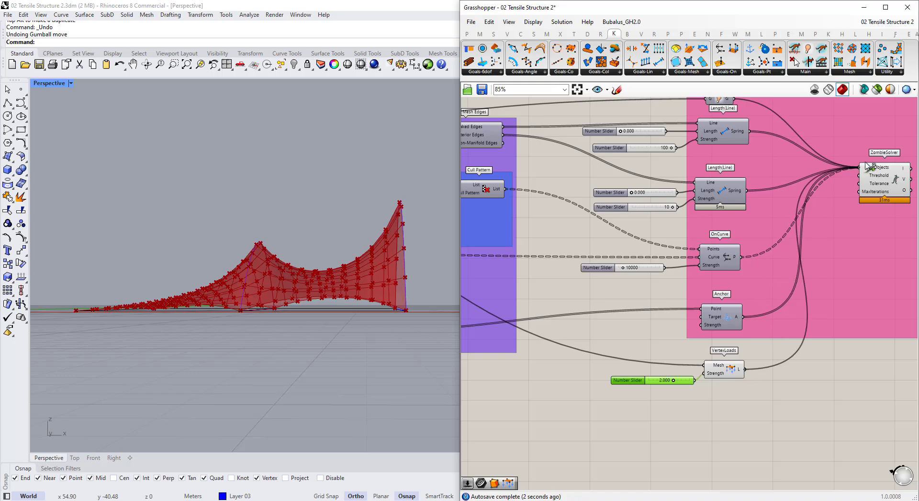
{"action": "scroll", "coordinate": [663, 398], "scroll_direction": "up", "scroll_amount": 3}
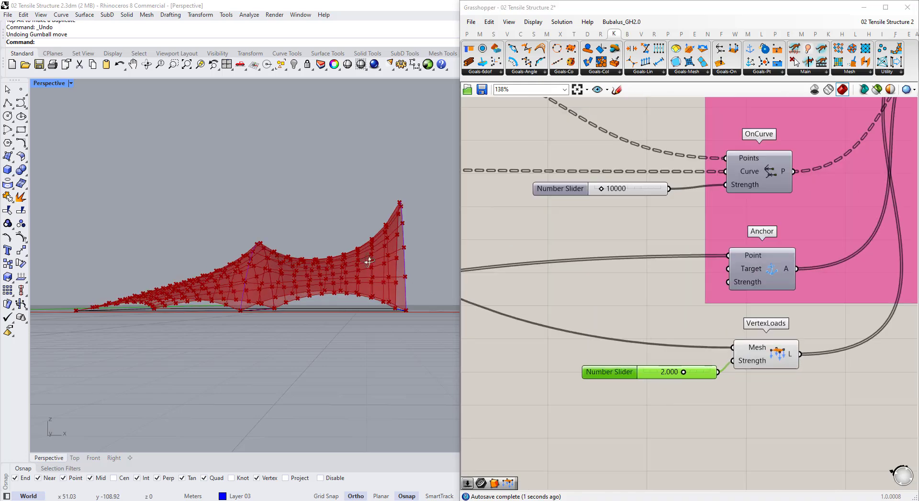
{"action": "right_click_drag", "start_coordinate": [365, 261], "coordinate": [297, 249]}
Test the membrane with vertex load strengths of 10 and 2.
{"action": "left_click_drag", "start_coordinate": [683, 374], "coordinate": [714, 375]}
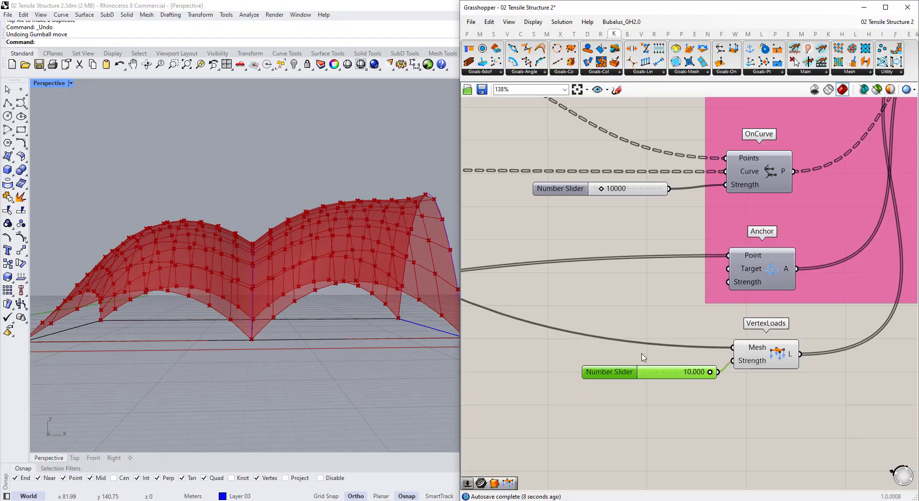
{"action": "left_click_drag", "start_coordinate": [705, 377], "coordinate": [687, 375]}
{"action": "scroll", "coordinate": [745, 377], "scroll_direction": "down", "scroll_amount": 1}
{"action": "left_click_drag", "start_coordinate": [750, 400], "coordinate": [708, 355]}
{"action": "middle_click", "coordinate": [714, 353]}
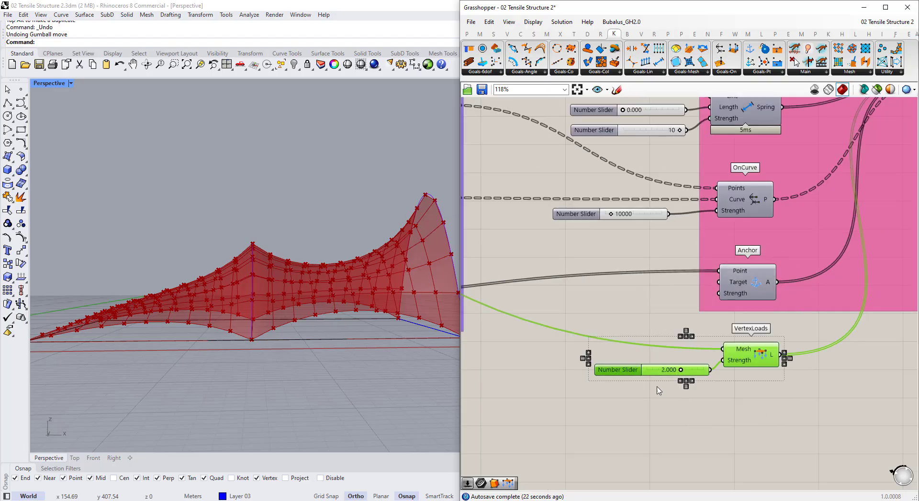
Set the VertexLoads strength slider to 0.
{"action": "double_click", "coordinate": [663, 370]}
{"action": "type", "text": "0"}
{"action": "key", "text": "Return"}
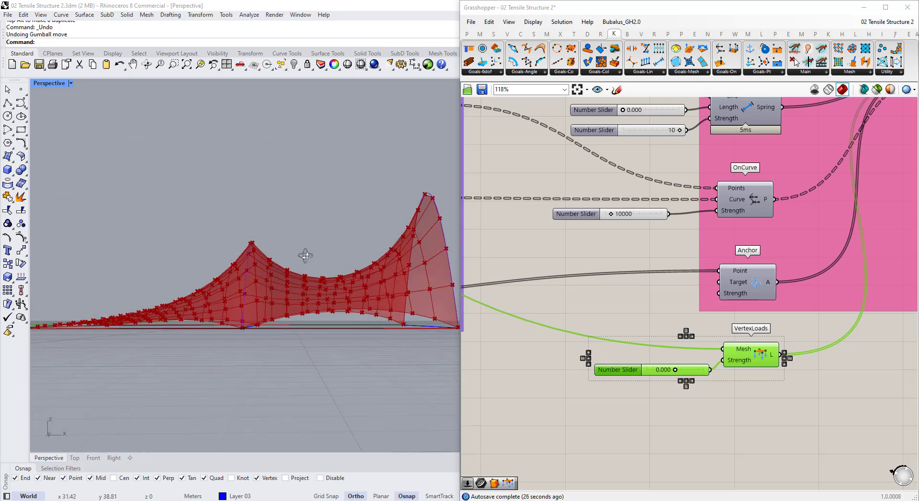
{"action": "scroll", "coordinate": [762, 360], "scroll_direction": "down", "scroll_amount": 3}
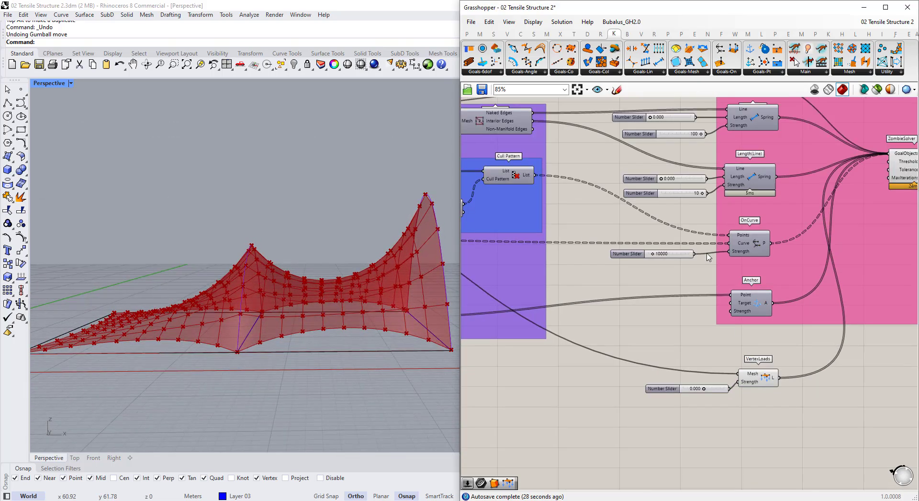
Move VertexLoads up towards the Anchor component and add it to the Simulation group.
{"action": "right_click_drag", "start_coordinate": [703, 205], "coordinate": [704, 225]}
{"action": "scroll", "coordinate": [713, 431], "scroll_direction": "down", "scroll_amount": 2}
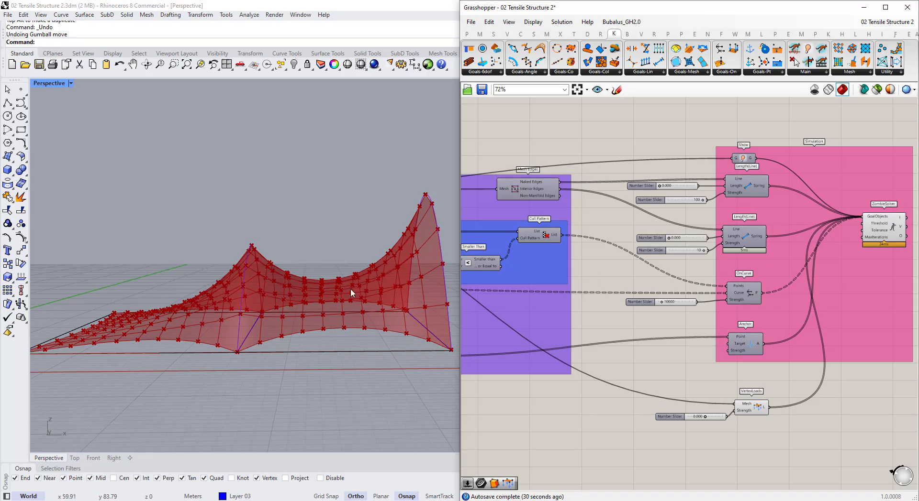
{"action": "left_click_drag", "start_coordinate": [749, 410], "coordinate": [747, 393]}
{"action": "right_click", "coordinate": [792, 353]}
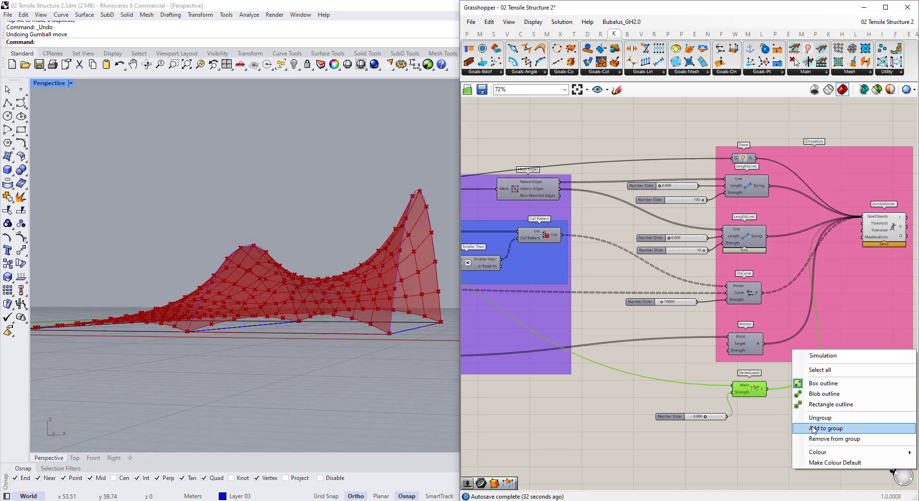
{"action": "left_click", "coordinate": [819, 427]}
Place a List Item component beside the ZombieSolver component, outside the Simulation group.
{"action": "scroll", "coordinate": [853, 310], "scroll_direction": "up", "scroll_amount": 1}
{"action": "left_click", "coordinate": [718, 296]}
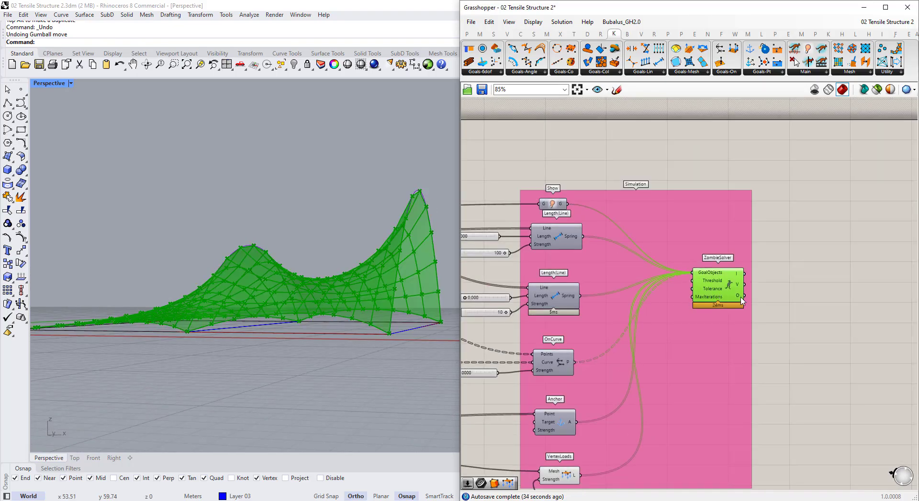
{"action": "scroll", "coordinate": [742, 301], "scroll_direction": "up", "scroll_amount": 3}
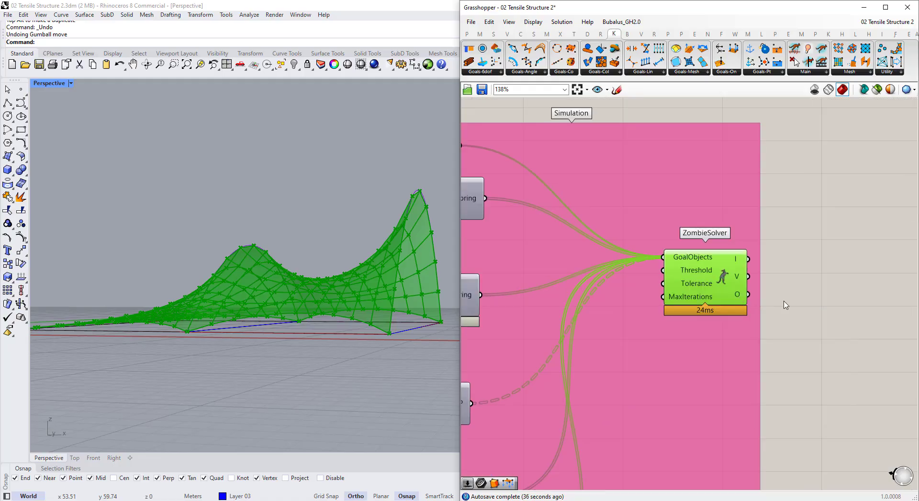
{"action": "double_click", "coordinate": [803, 303]}
{"action": "left_click", "coordinate": [817, 314]}
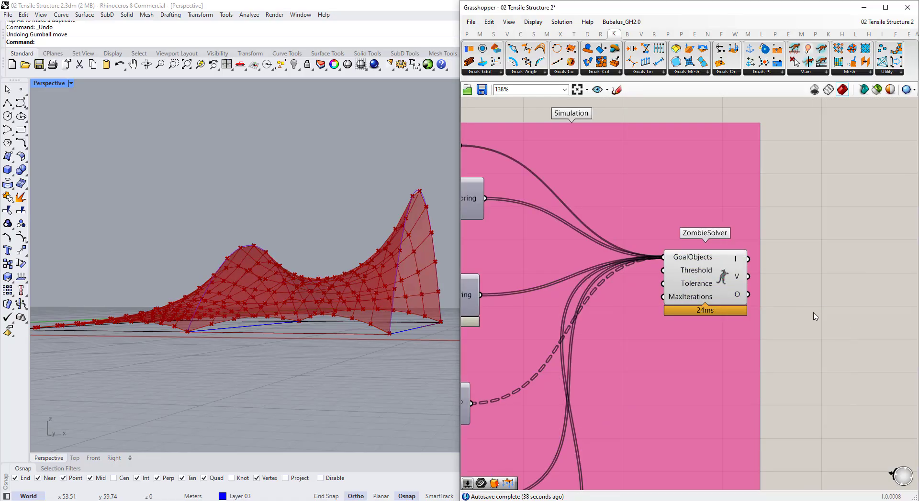
{"action": "double_click", "coordinate": [814, 315]}
{"action": "type", "text": "list"}
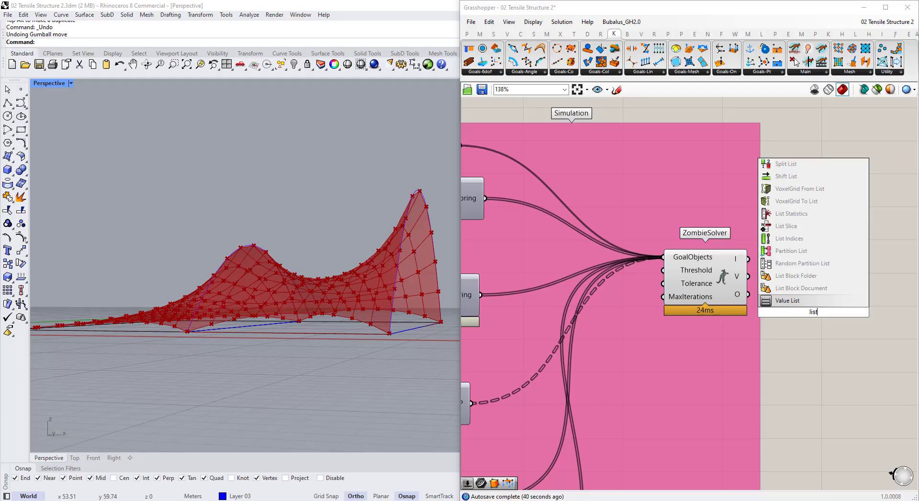
{"action": "type", "text": " i"}
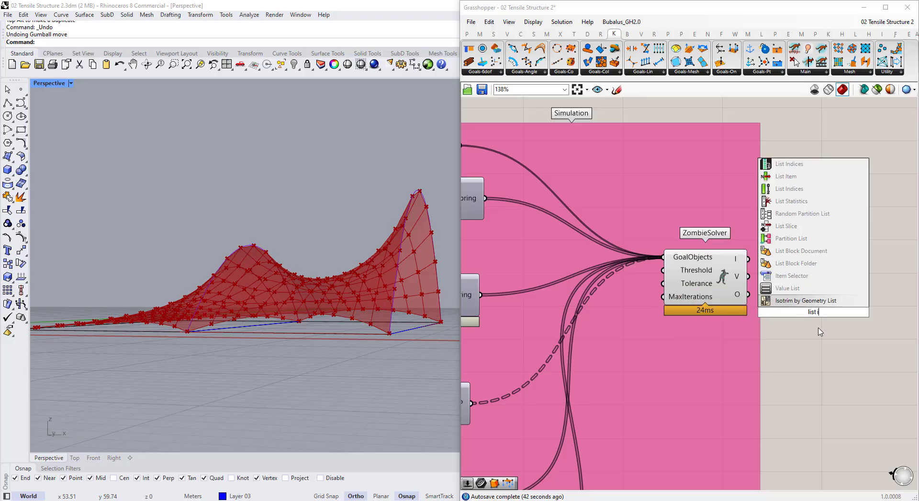
{"action": "key", "text": "Return"}
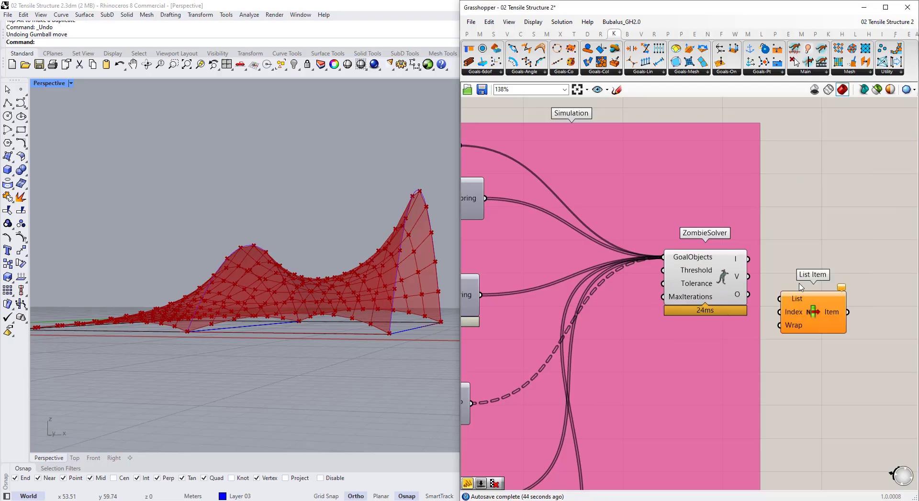
{"action": "scroll", "coordinate": [798, 325], "scroll_direction": "up", "scroll_amount": 1}
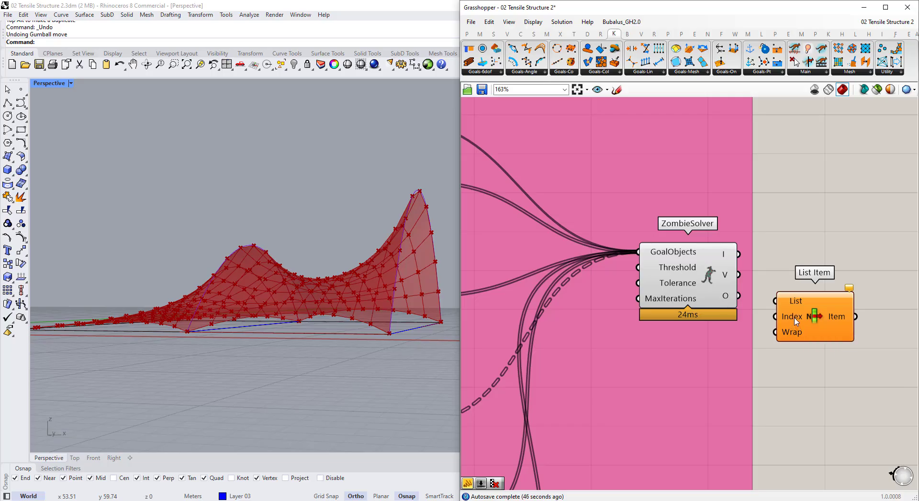
Connect the ZombieSolver's O output to the List input of the List Item component.
{"action": "left_click_drag", "start_coordinate": [774, 302], "coordinate": [775, 301]}
{"action": "left_click", "coordinate": [825, 320]}
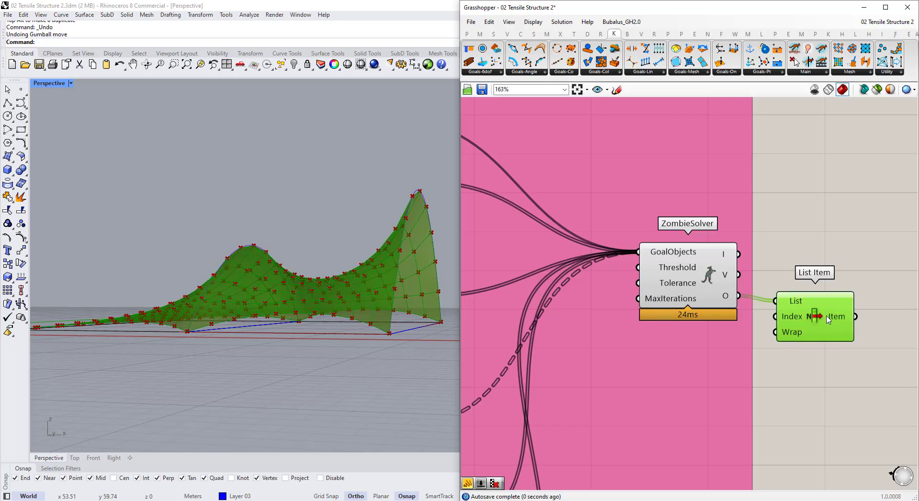
{"action": "left_click_drag", "start_coordinate": [829, 319], "coordinate": [830, 314]}
Turn off the preview of the ZombieSolver and of the goal components in the Simulation group.
{"action": "left_click", "coordinate": [758, 293]}
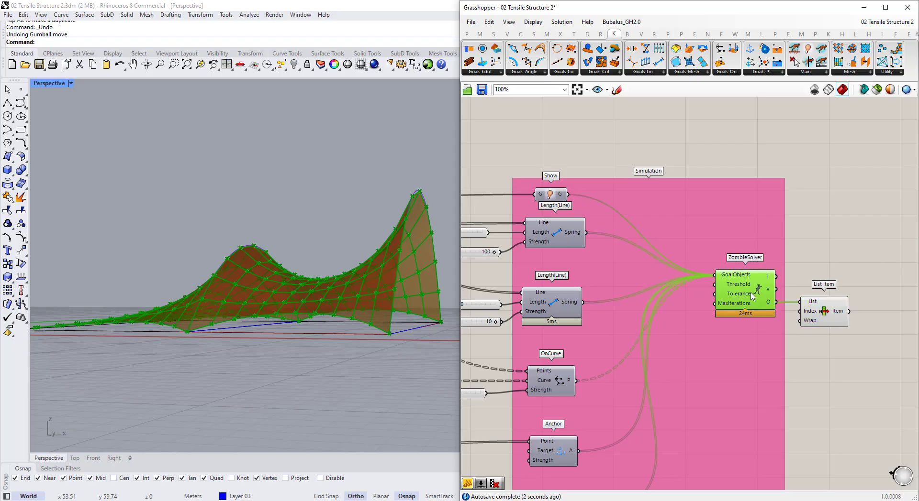
{"action": "scroll", "coordinate": [758, 293], "scroll_direction": "down", "scroll_amount": 2}
{"action": "middle_click", "coordinate": [751, 293]}
{"action": "left_click", "coordinate": [777, 263]}
{"action": "left_click", "coordinate": [838, 253]}
{"action": "scroll", "coordinate": [840, 252], "scroll_direction": "down", "scroll_amount": 4}
{"action": "left_click_drag", "start_coordinate": [731, 414], "coordinate": [616, 261]}
{"action": "middle_click", "coordinate": [615, 261]}
{"action": "left_click", "coordinate": [652, 231]}
{"action": "left_click", "coordinate": [674, 200]}
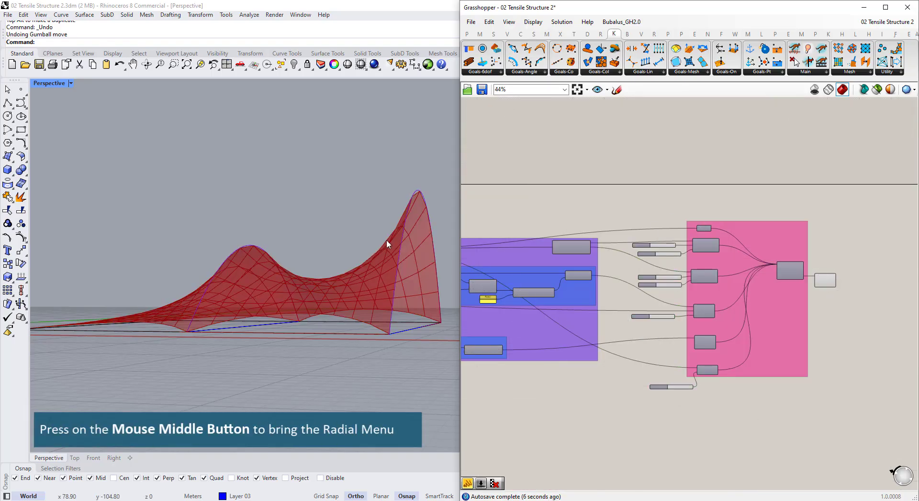
Line up the VertexLoads strength, OnCurve strength and first spring length sliders beside their components, outside the Simulation group.
{"action": "right_click_drag", "start_coordinate": [386, 240], "coordinate": [383, 277]}
{"action": "scroll", "coordinate": [357, 316], "scroll_direction": "down", "scroll_amount": 4}
{"action": "scroll", "coordinate": [667, 378], "scroll_direction": "up", "scroll_amount": 3}
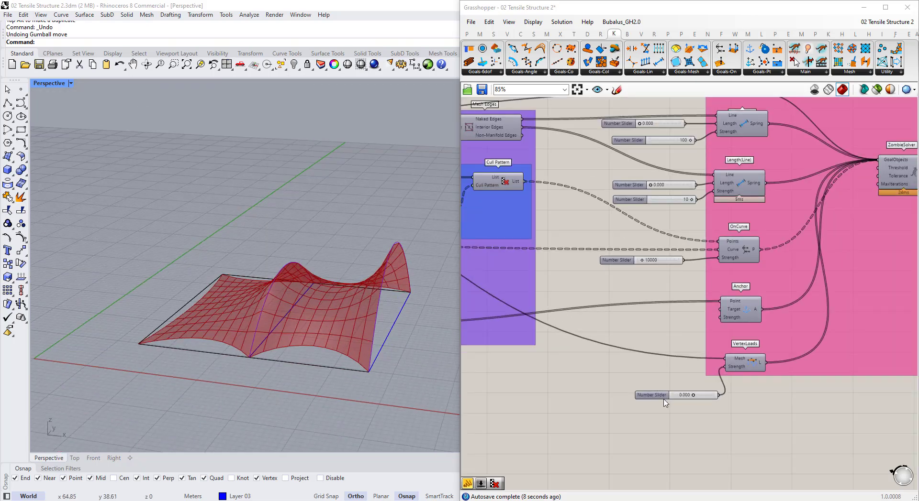
{"action": "left_click_drag", "start_coordinate": [663, 403], "coordinate": [645, 374]}
{"action": "left_click_drag", "start_coordinate": [623, 265], "coordinate": [626, 268]}
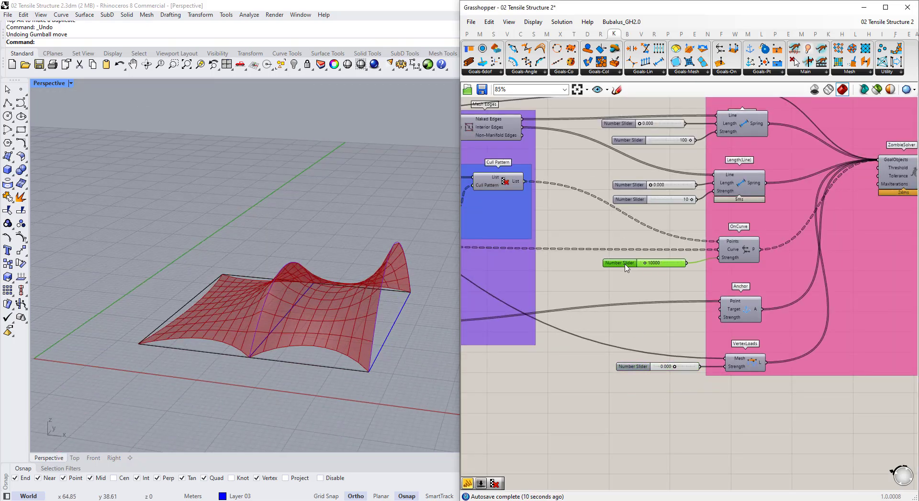
{"action": "scroll", "coordinate": [643, 122], "scroll_direction": "up", "scroll_amount": 5}
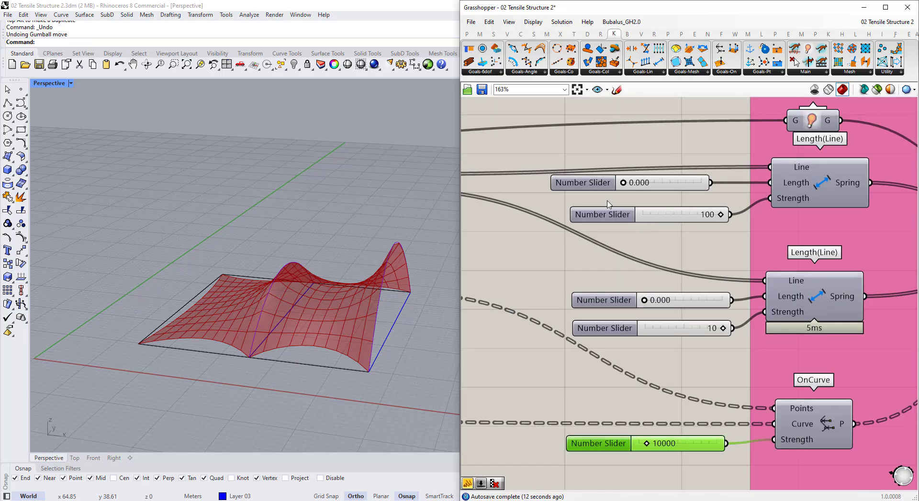
{"action": "scroll", "coordinate": [608, 205], "scroll_direction": "up", "scroll_amount": 1}
{"action": "left_click_drag", "start_coordinate": [597, 188], "coordinate": [619, 188]}
{"action": "right_click_drag", "start_coordinate": [361, 284], "coordinate": [362, 261]}
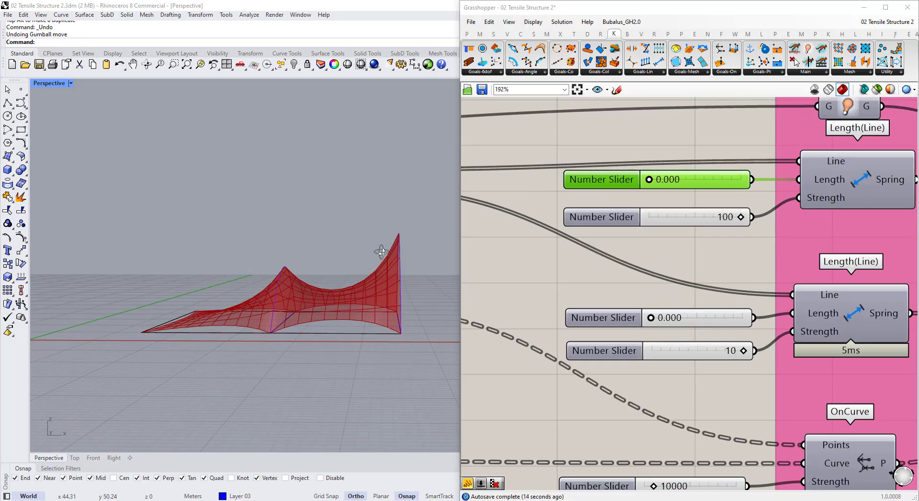
{"action": "scroll", "coordinate": [624, 236], "scroll_direction": "down", "scroll_amount": 1}
{"action": "mouse_move", "coordinate": [648, 305]}
{"action": "left_mouse_down"}
{"action": "mouse_move", "coordinate": [695, 307]}
{"action": "mouse_move", "coordinate": [638, 307]}
{"action": "left_mouse_up"}
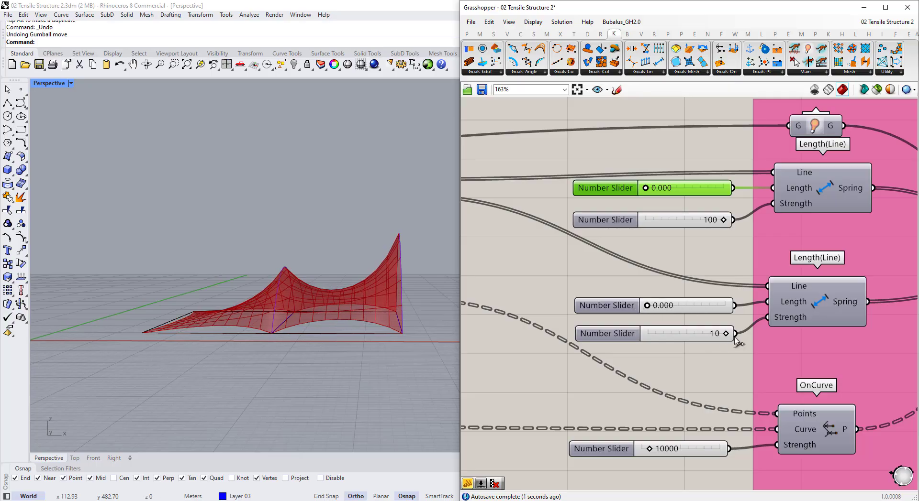
{"action": "mouse_move", "coordinate": [724, 334]}
{"action": "left_mouse_down"}
{"action": "mouse_move", "coordinate": [696, 334]}
{"action": "mouse_move", "coordinate": [722, 334]}
{"action": "left_mouse_up"}
{"action": "scroll", "coordinate": [694, 351], "scroll_direction": "down", "scroll_amount": 4}
{"action": "mouse_move", "coordinate": [330, 303]}
{"action": "right_mouse_down"}
{"action": "mouse_move", "coordinate": [328, 291]}
{"action": "mouse_move", "coordinate": [329, 316]}
{"action": "right_mouse_up"}
{"action": "scroll", "coordinate": [636, 213], "scroll_direction": "up", "scroll_amount": 3}
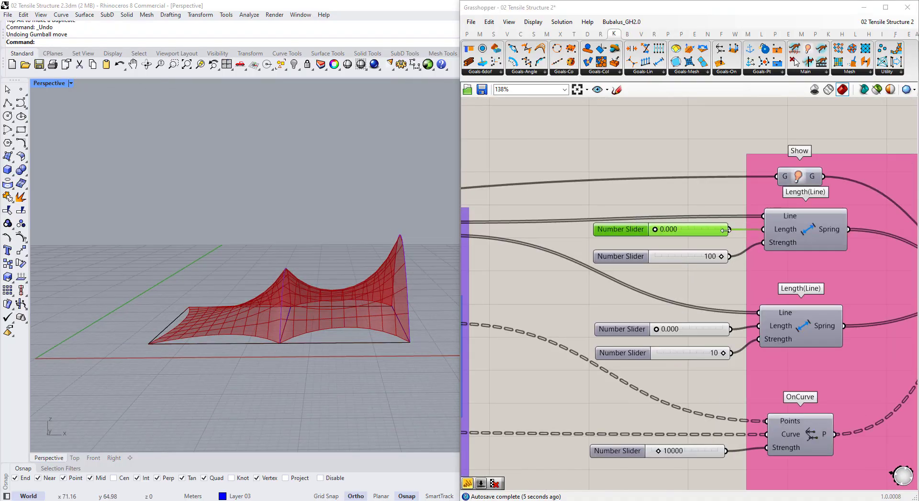
Rename the slider feeding the upper Length(Line) component's Length input to "Naked Edges Length".
{"action": "scroll", "coordinate": [725, 230], "scroll_direction": "up", "scroll_amount": 2}
{"action": "right_click", "coordinate": [579, 234]}
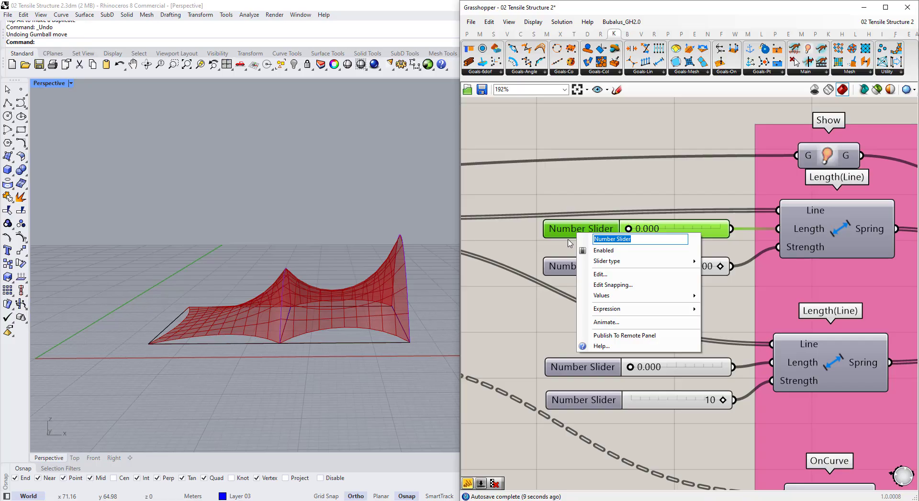
{"action": "left_click", "coordinate": [747, 219]}
{"action": "scroll", "coordinate": [796, 230], "scroll_direction": "down", "scroll_amount": 4}
{"action": "scroll", "coordinate": [647, 233], "scroll_direction": "up", "scroll_amount": 4}
{"action": "left_click", "coordinate": [733, 224]}
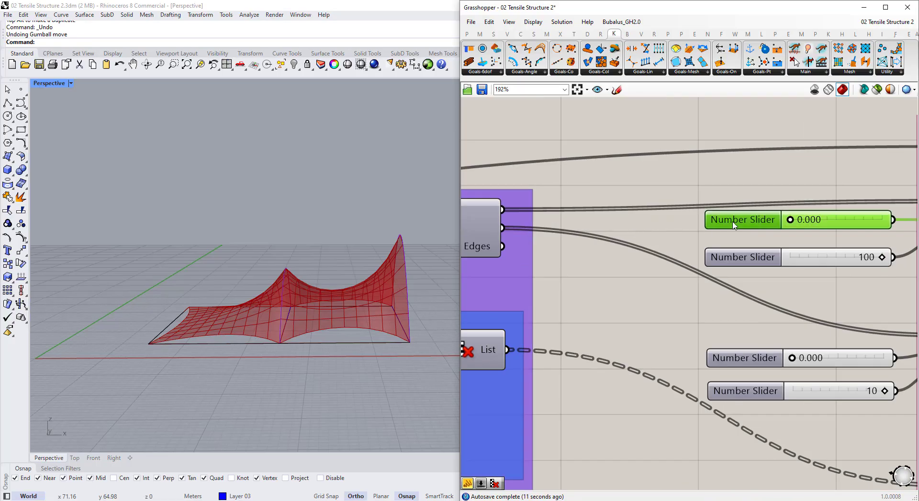
{"action": "right_click", "coordinate": [733, 225]}
{"action": "type", "text": "Naked Edge"}
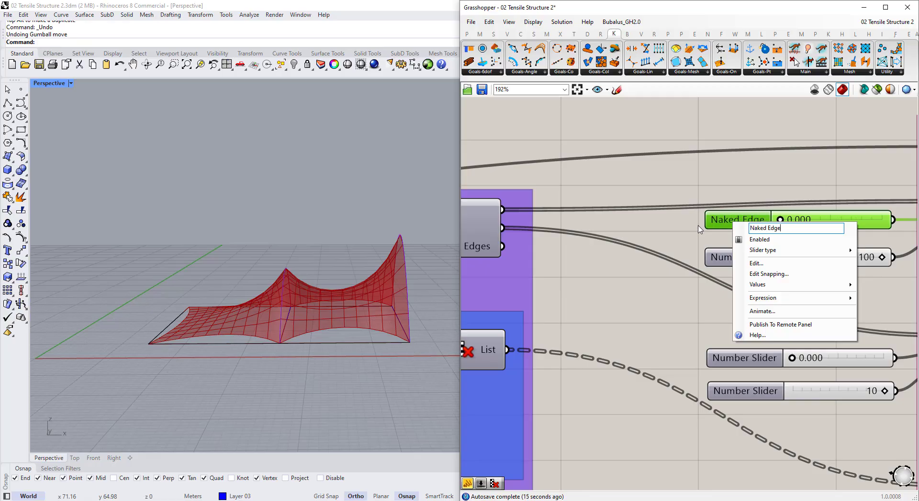
{"action": "type", "text": "s Length"}
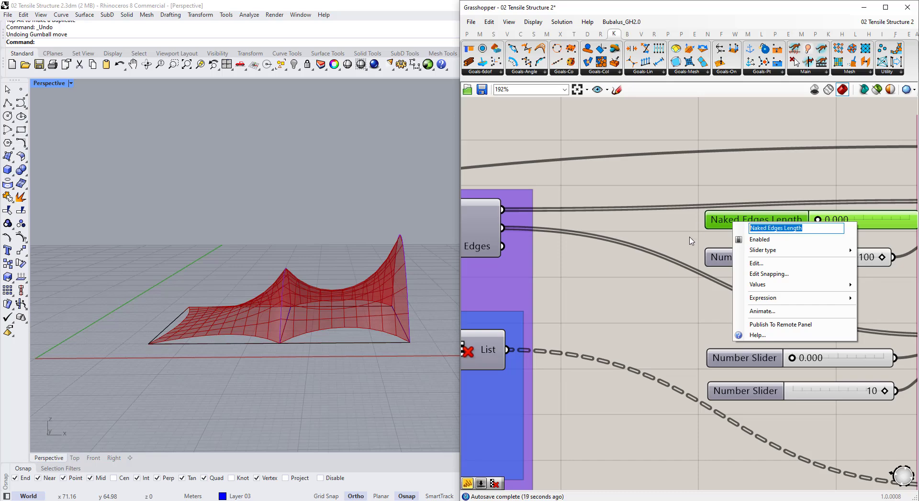
{"action": "left_click", "coordinate": [682, 249]}
Rename the slider feeding the upper Length(Line) component's Strength input to "Naked Edges Strength".
{"action": "left_click", "coordinate": [743, 260]}
{"action": "right_click", "coordinate": [743, 261]}
{"action": "type", "text": "Naked Edges Length"}
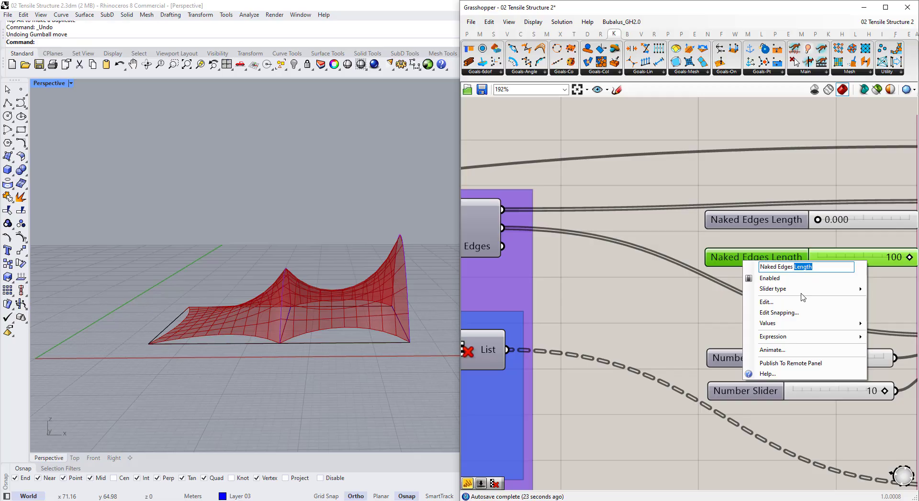
{"action": "type", "text": "Str"}
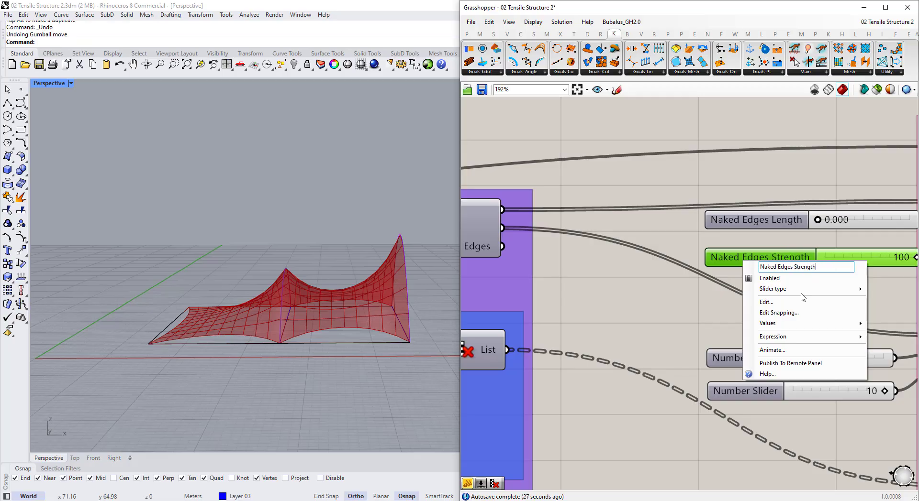
{"action": "left_click", "coordinate": [630, 267]}
Rename the lower Length(Line) component's length slider to "Interior Edges Length" and shift it away from the component.
{"action": "scroll", "coordinate": [772, 299], "scroll_direction": "down", "scroll_amount": 5}
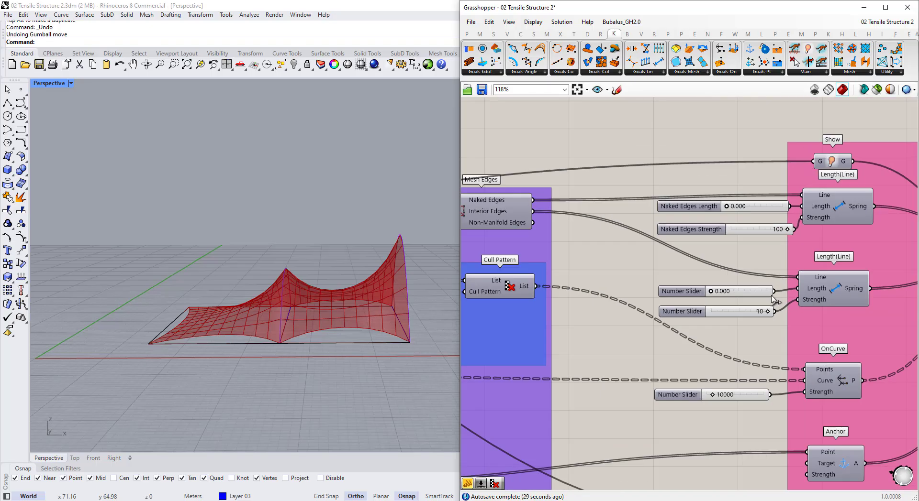
{"action": "scroll", "coordinate": [680, 218], "scroll_direction": "up", "scroll_amount": 3}
{"action": "left_click", "coordinate": [694, 209]}
{"action": "right_click", "coordinate": [714, 207]}
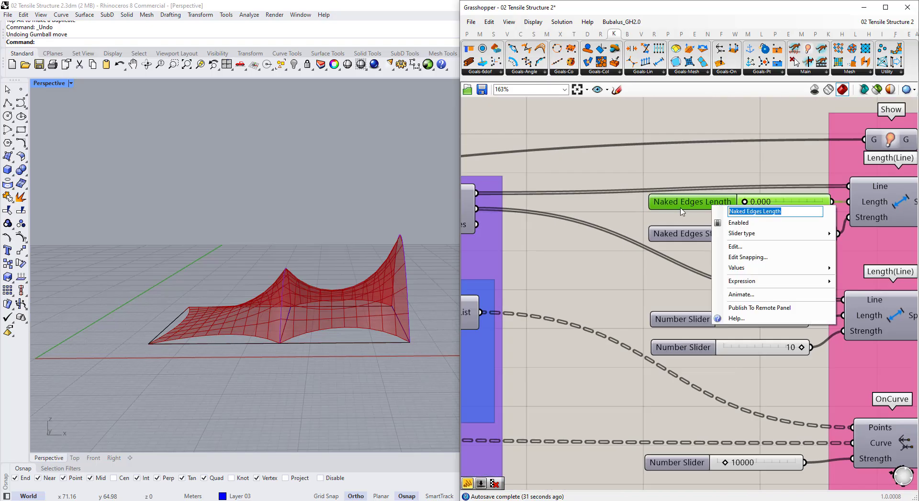
{"action": "left_click", "coordinate": [622, 287]}
{"action": "left_click", "coordinate": [685, 321]}
{"action": "right_click", "coordinate": [685, 321]}
{"action": "type", "text": "Naked Edges Length"}
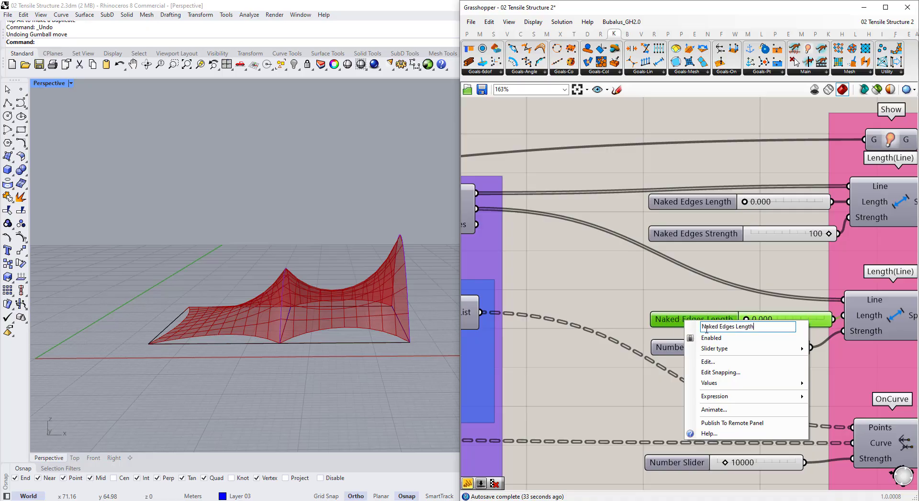
{"action": "type", "text": "Interior"}
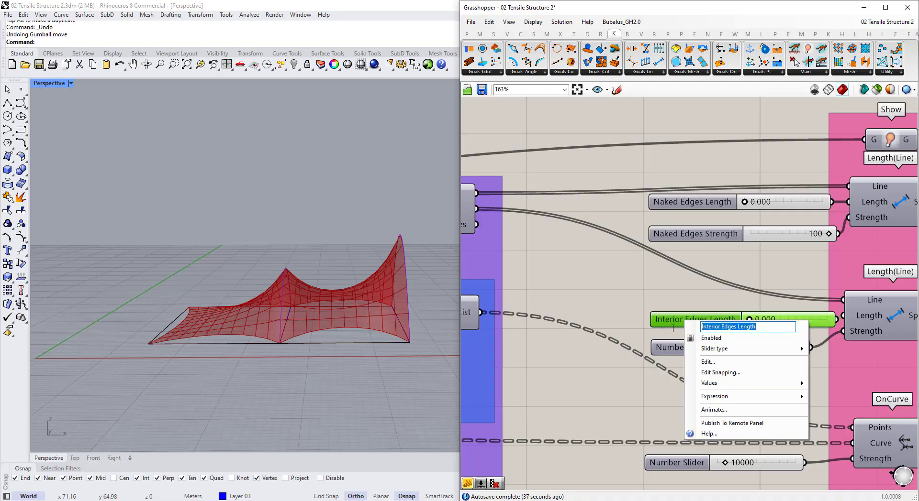
{"action": "key", "text": "Return"}
{"action": "left_click_drag", "start_coordinate": [663, 320], "coordinate": [634, 315]}
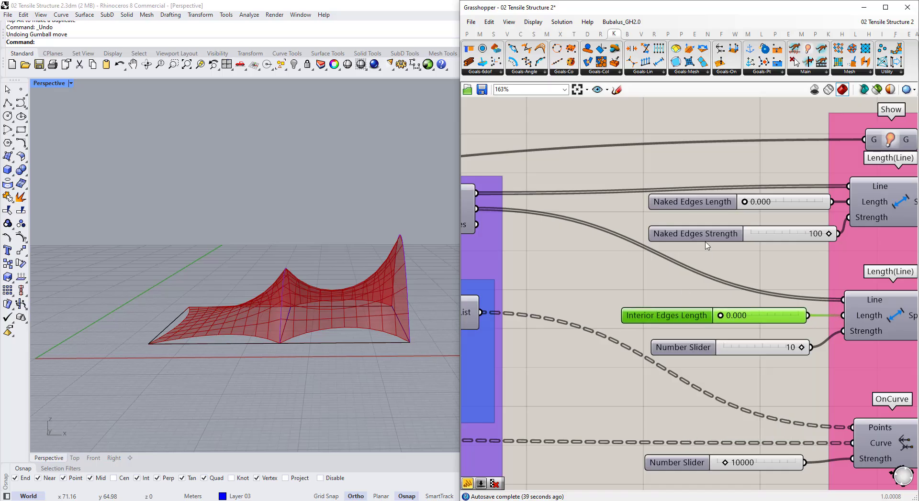
Rename the lower Length(Line) component's strength slider to "Interior Edges Strength" and align it under the Interior Edges Length slider.
{"action": "right_click", "coordinate": [718, 238]}
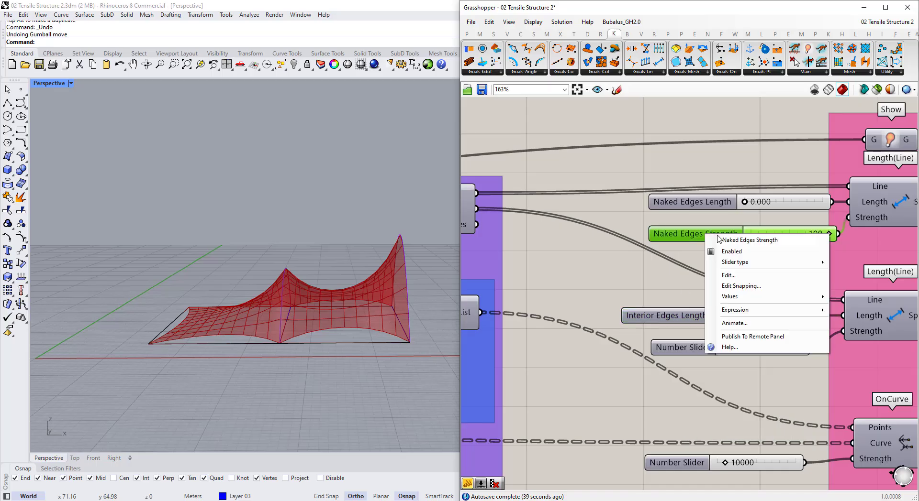
{"action": "left_click", "coordinate": [673, 360]}
{"action": "right_click", "coordinate": [684, 347]}
{"action": "type", "text": "Naked Edges Strength"}
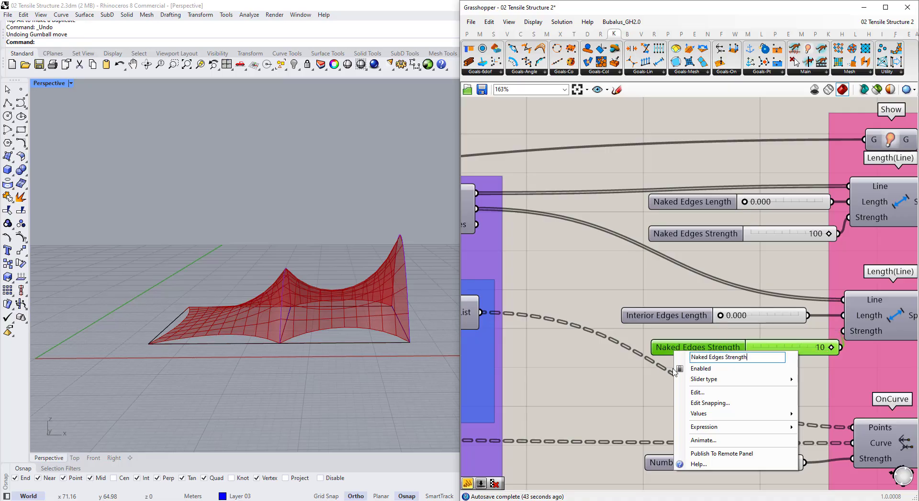
{"action": "type", "text": "Interior"}
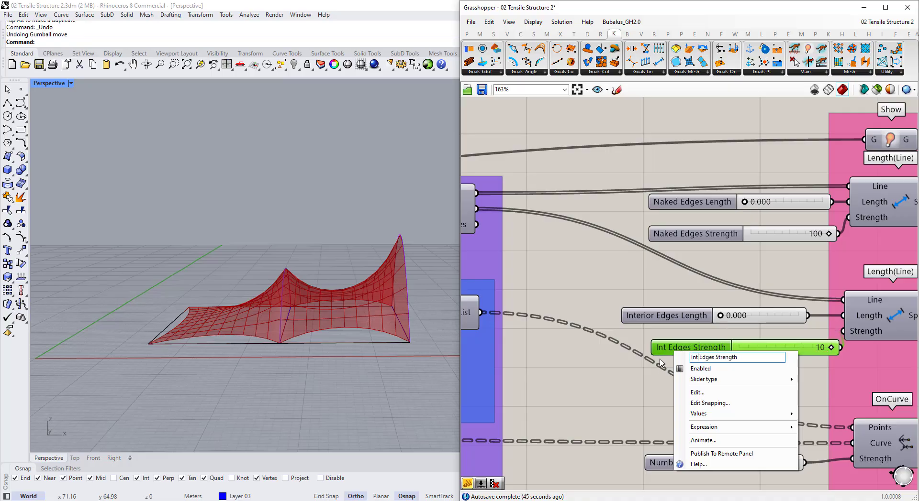
{"action": "left_click", "coordinate": [661, 335]}
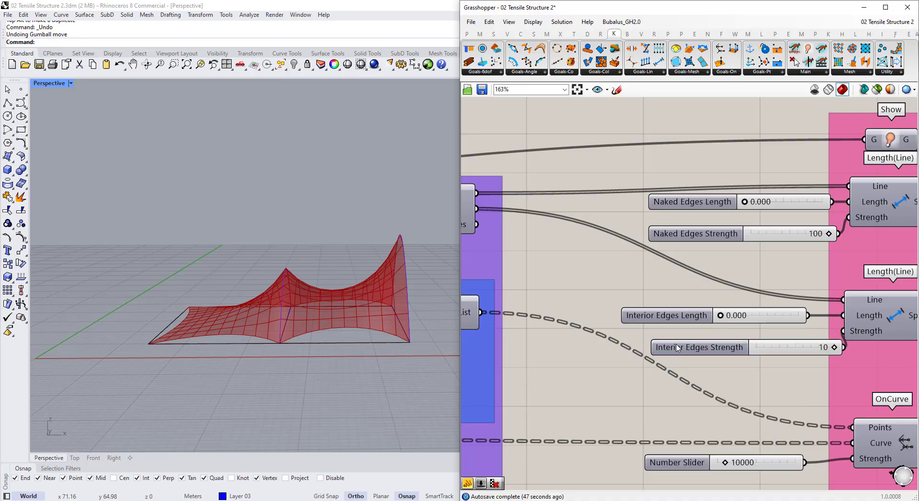
{"action": "left_click_drag", "start_coordinate": [677, 350], "coordinate": [649, 348]}
Move the OnCurve strength slider closer to the OnCurve component.
{"action": "scroll", "coordinate": [640, 326], "scroll_direction": "down", "scroll_amount": 3}
{"action": "scroll", "coordinate": [701, 421], "scroll_direction": "up", "scroll_amount": 3}
{"action": "right_click", "coordinate": [643, 394]}
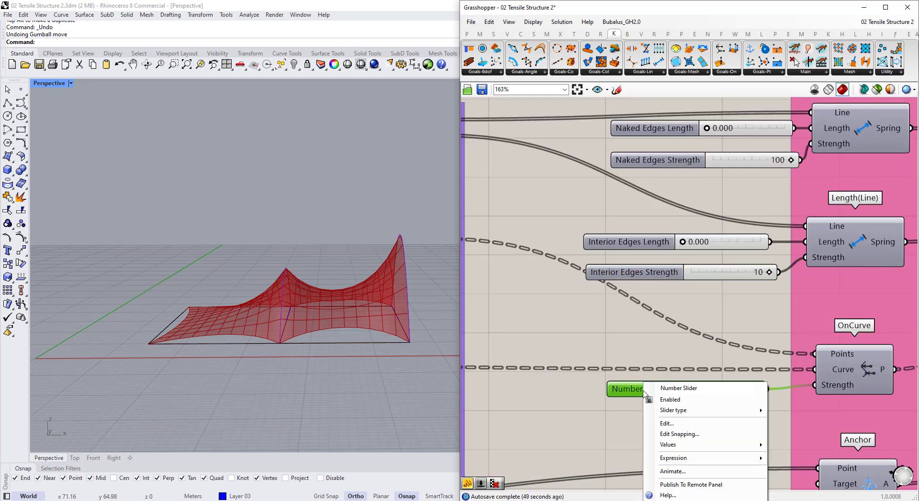
{"action": "key", "text": "Escape"}
{"action": "left_click_drag", "start_coordinate": [639, 395], "coordinate": [671, 393]}
{"action": "scroll", "coordinate": [670, 392], "scroll_direction": "down", "scroll_amount": 3}
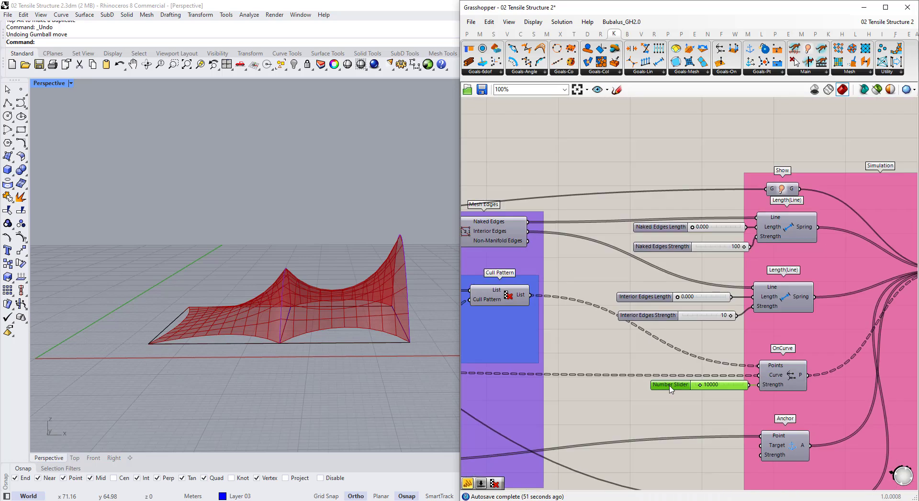
Select the four naked and interior edge sliders and move them together below the purple group.
{"action": "left_click", "coordinate": [705, 325]}
{"action": "left_click_drag", "start_coordinate": [598, 182], "coordinate": [742, 343]}
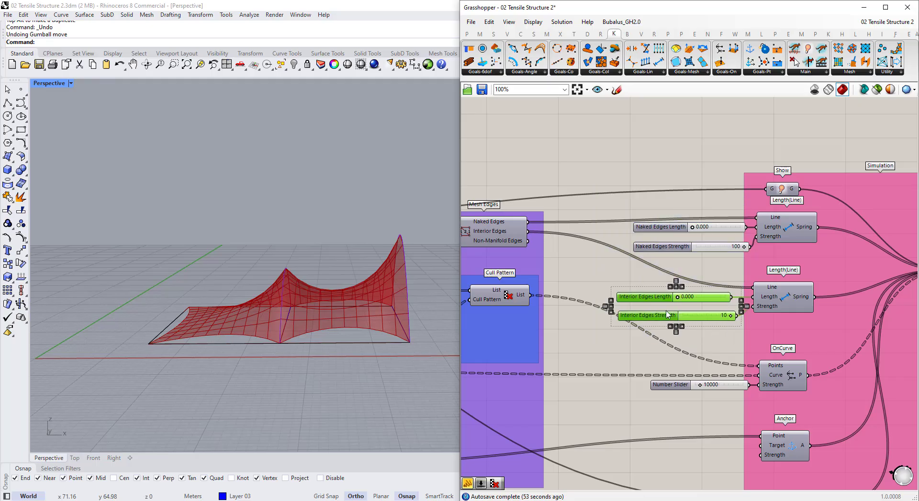
{"action": "left_click", "coordinate": [661, 247], "text": "shift"}
{"action": "left_click", "coordinate": [667, 229], "text": "shift"}
{"action": "scroll", "coordinate": [711, 257], "scroll_direction": "down", "scroll_amount": 5}
{"action": "left_click_drag", "start_coordinate": [711, 257], "coordinate": [482, 369]}
Rename the slider feeding the VertexLoads strength to "Vertex Loads".
{"action": "scroll", "coordinate": [723, 321], "scroll_direction": "up", "scroll_amount": 6}
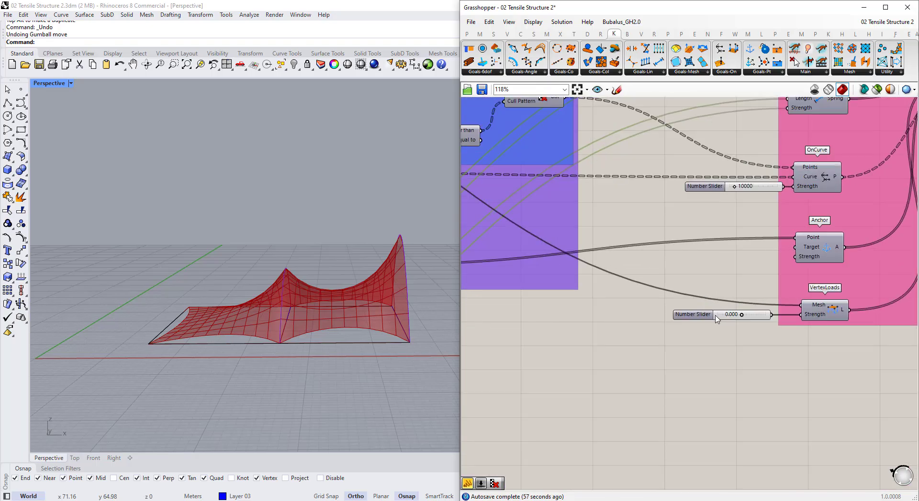
{"action": "left_click", "coordinate": [704, 321]}
{"action": "right_click", "coordinate": [705, 320]}
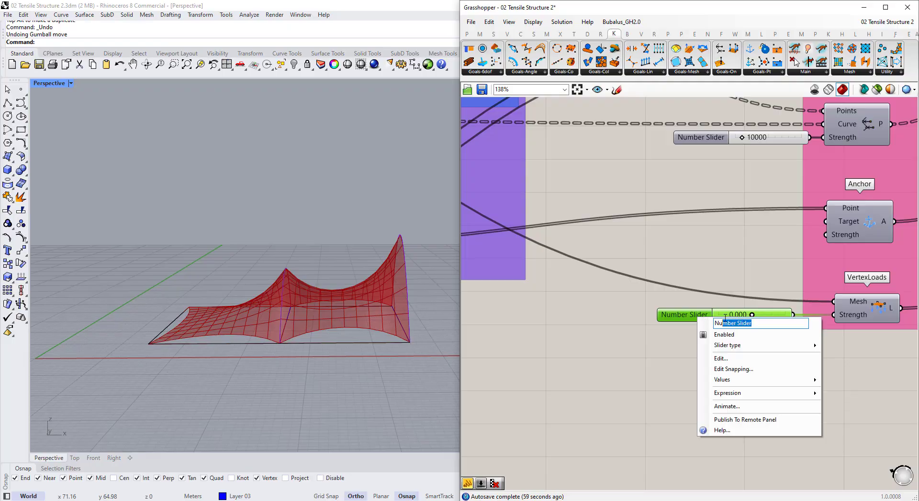
{"action": "type", "text": "Vertex Loa"}
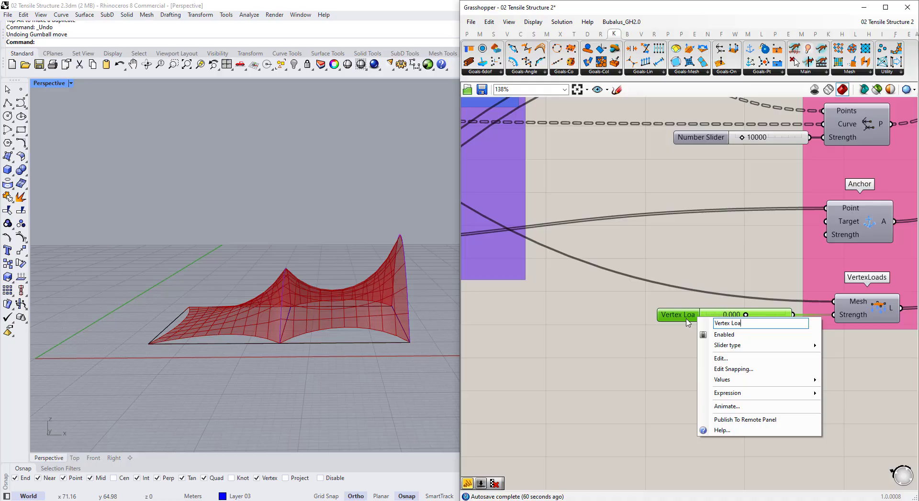
{"action": "type", "text": "ds"}
{"action": "key", "text": "Return"}
Place the Vertex Loads slider below the four edge sliders and left-align all five.
{"action": "scroll", "coordinate": [675, 318], "scroll_direction": "down", "scroll_amount": 6}
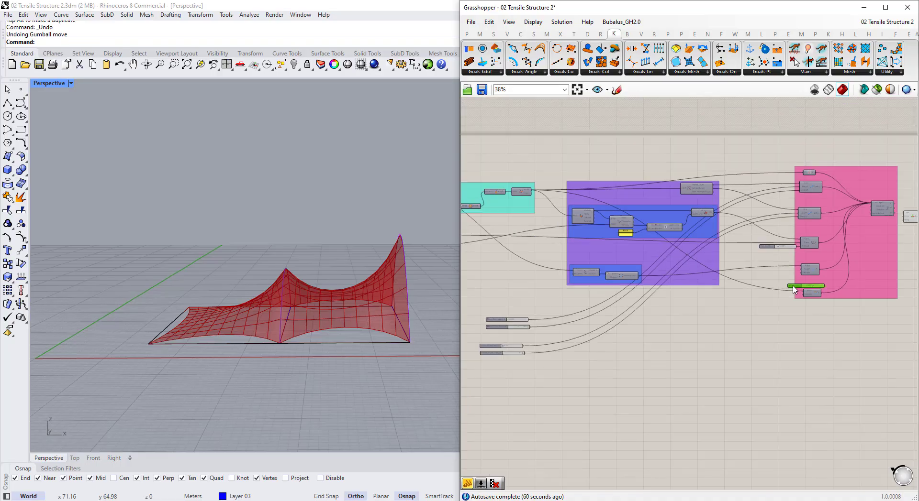
{"action": "left_click_drag", "start_coordinate": [509, 379], "coordinate": [473, 291]}
{"action": "left_click", "coordinate": [498, 372]}
{"action": "left_click", "coordinate": [613, 398]}
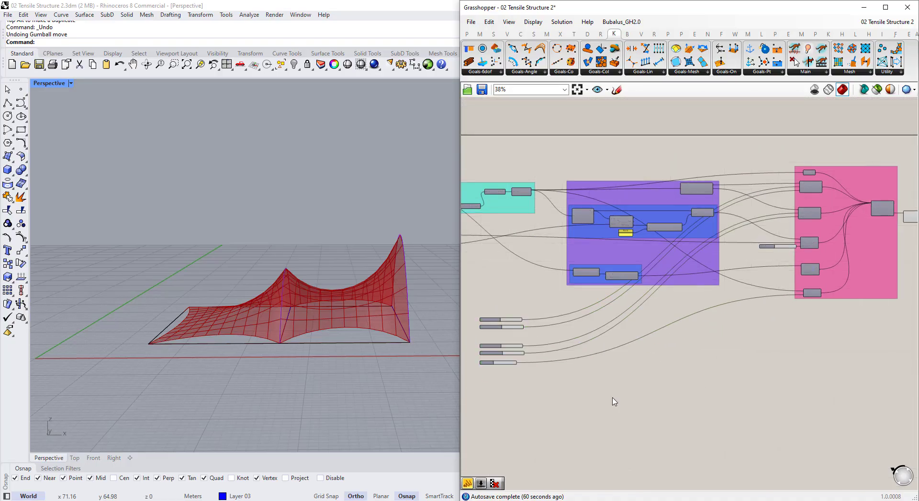
Move the five aligned sliders to the start of the definition, beneath the input curve parameters.
{"action": "right_click_drag", "start_coordinate": [497, 369], "coordinate": [618, 358]}
{"action": "left_click_drag", "start_coordinate": [634, 372], "coordinate": [505, 264]}
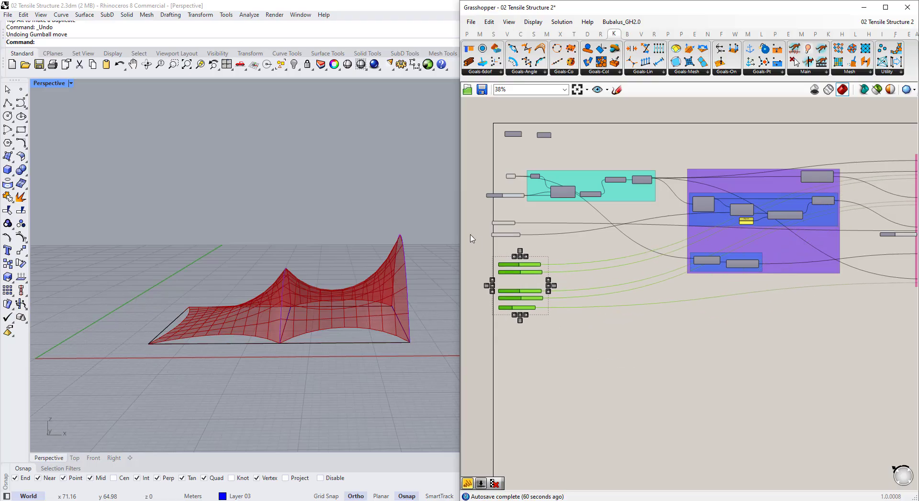
{"action": "scroll", "coordinate": [488, 227], "scroll_direction": "up", "scroll_amount": 8}
Move the Ridge Beam Curves and Ref Curve to Select points parameters together into line above the sliders.
{"action": "left_click", "coordinate": [572, 202]}
{"action": "left_click_drag", "start_coordinate": [614, 311], "coordinate": [555, 224]}
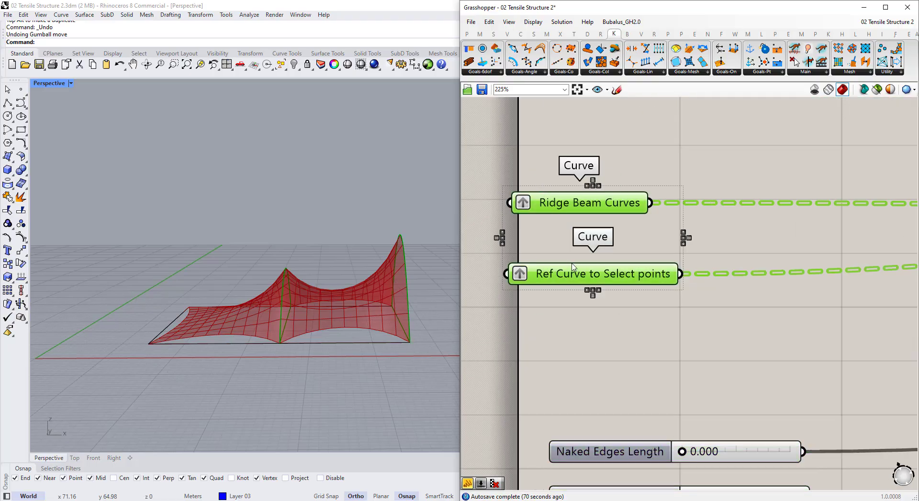
{"action": "left_click_drag", "start_coordinate": [582, 278], "coordinate": [623, 308]}
{"action": "left_click", "coordinate": [695, 279]}
{"action": "scroll", "coordinate": [695, 279], "scroll_direction": "down", "scroll_amount": 7}
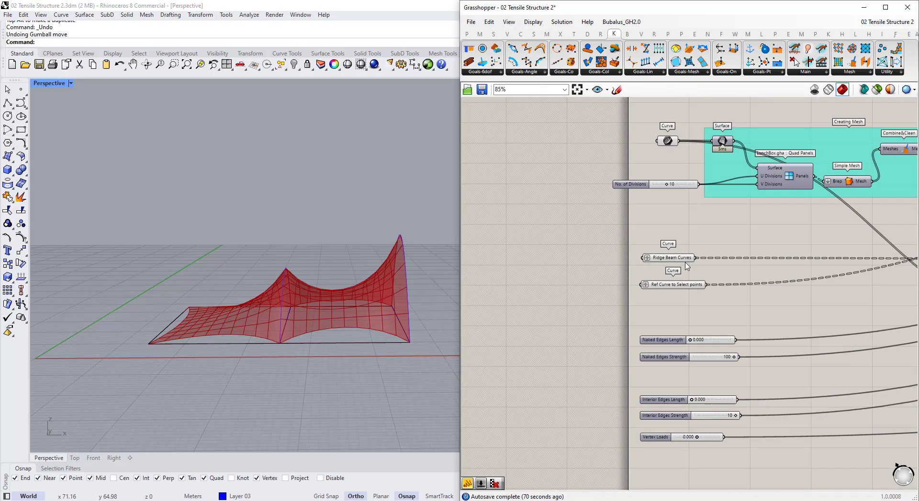
Try the No. of Divisions slider at 15 and 16, and set it back to 10.
{"action": "scroll", "coordinate": [624, 214], "scroll_direction": "up", "scroll_amount": 5}
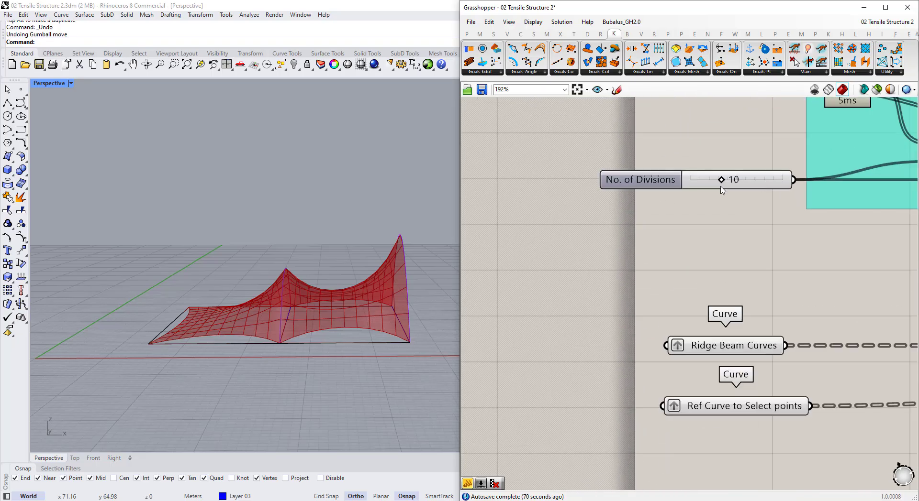
{"action": "double_click", "coordinate": [723, 184]}
{"action": "type", "text": "15"}
{"action": "key", "text": "Return"}
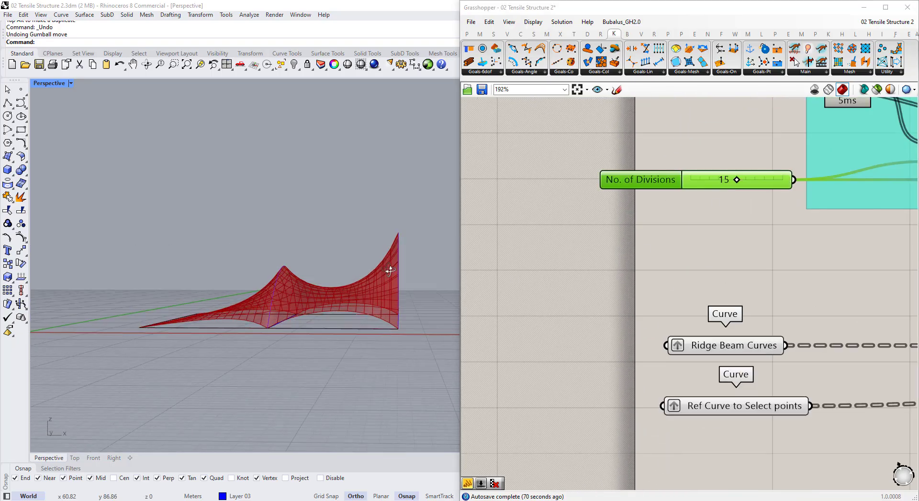
{"action": "double_click", "coordinate": [725, 186]}
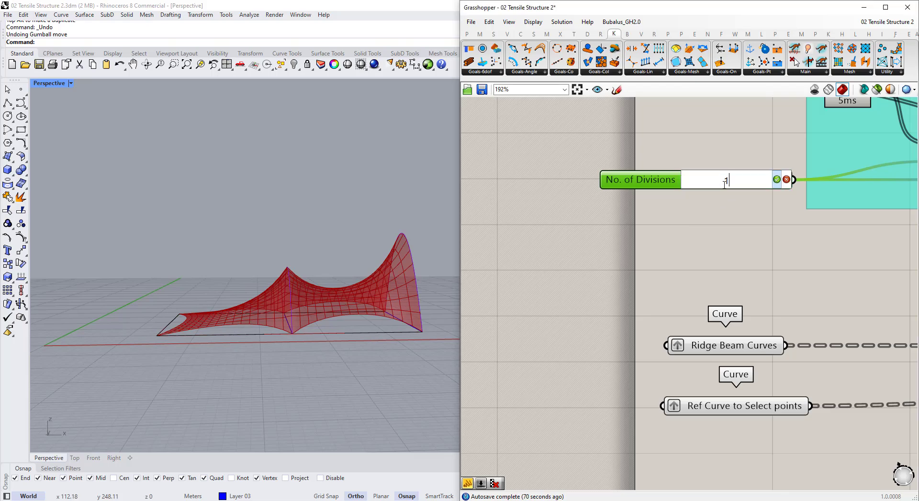
{"action": "type", "text": "16"}
{"action": "key", "text": "Return"}
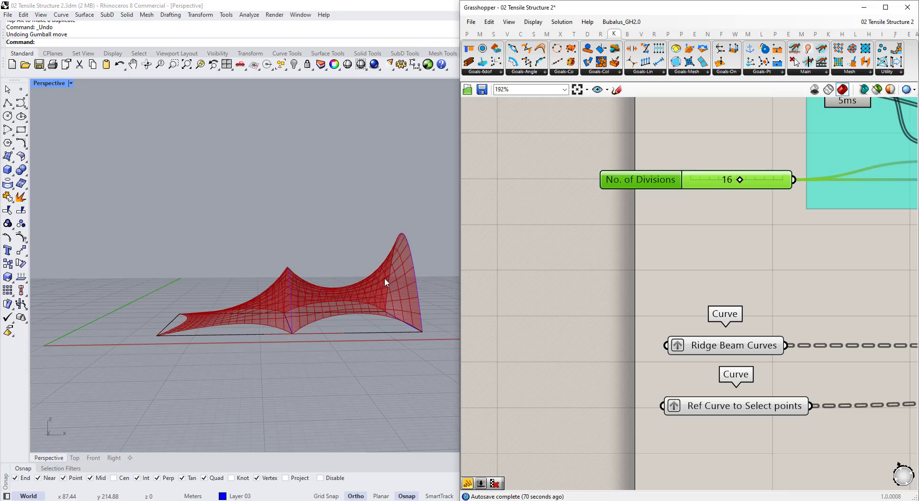
{"action": "double_click", "coordinate": [728, 185]}
{"action": "type", "text": "10"}
{"action": "key", "text": "Return"}
{"action": "left_click", "coordinate": [713, 219]}
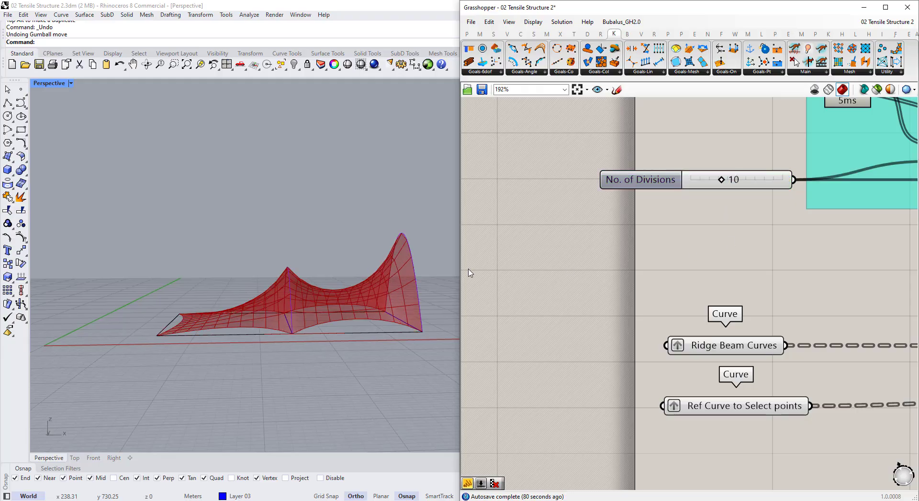
Left-align all the input curve parameters and sliders at the start of the definition.
{"action": "right_click_drag", "start_coordinate": [426, 278], "coordinate": [318, 297]}
{"action": "scroll", "coordinate": [687, 238], "scroll_direction": "down", "scroll_amount": 4}
{"action": "scroll", "coordinate": [671, 244], "scroll_direction": "down", "scroll_amount": 3}
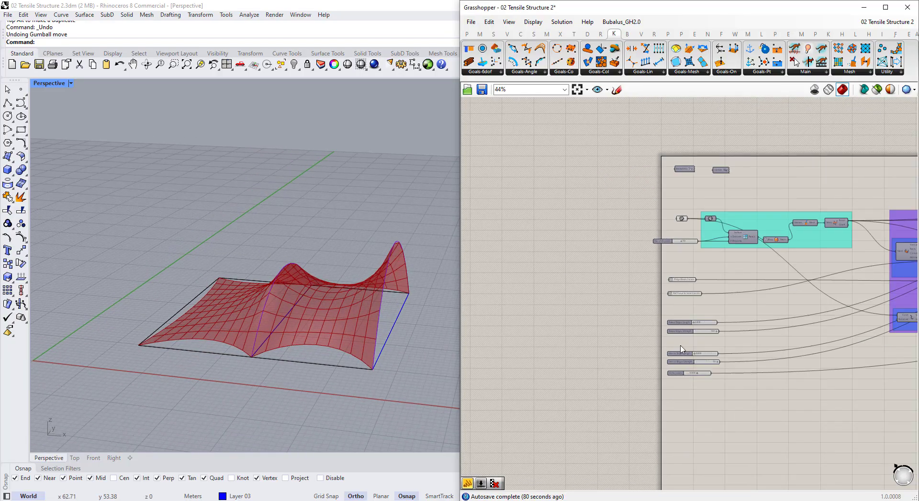
{"action": "left_click_drag", "start_coordinate": [687, 410], "coordinate": [623, 211]}
{"action": "left_click", "coordinate": [679, 382]}
{"action": "left_click", "coordinate": [774, 398]}
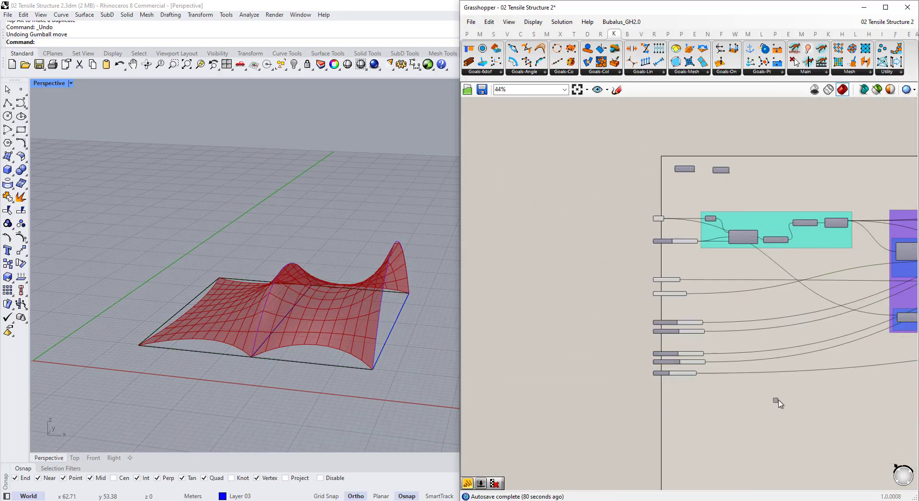
Save the Grasshopper definition.
{"action": "scroll", "coordinate": [621, 291], "scroll_direction": "down", "scroll_amount": 5}
{"action": "scroll", "coordinate": [789, 297], "scroll_direction": "up", "scroll_amount": 2}
{"action": "left_click", "coordinate": [482, 89]}
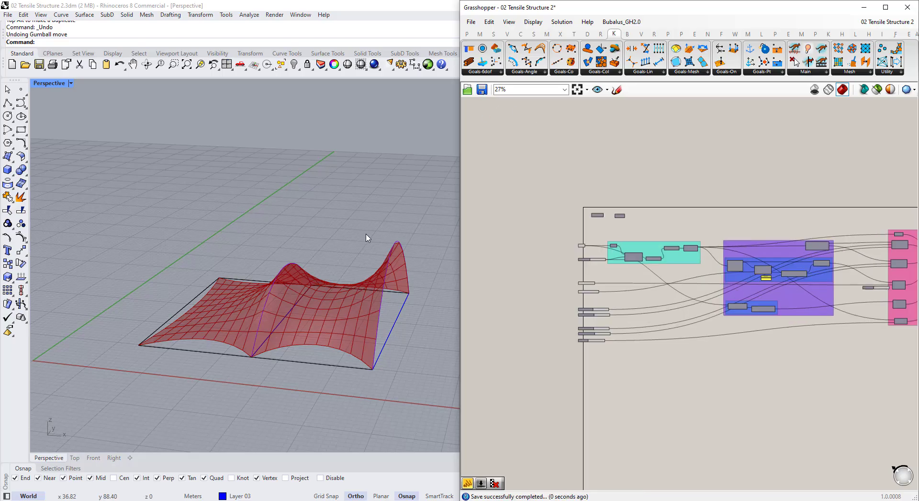
In Rhino, raise the control point at the outer near corner of the membrane's boundary curve vertically.
{"action": "right_click_drag", "start_coordinate": [368, 236], "coordinate": [227, 326]}
{"action": "scroll", "coordinate": [227, 326], "scroll_direction": "up", "scroll_amount": 2}
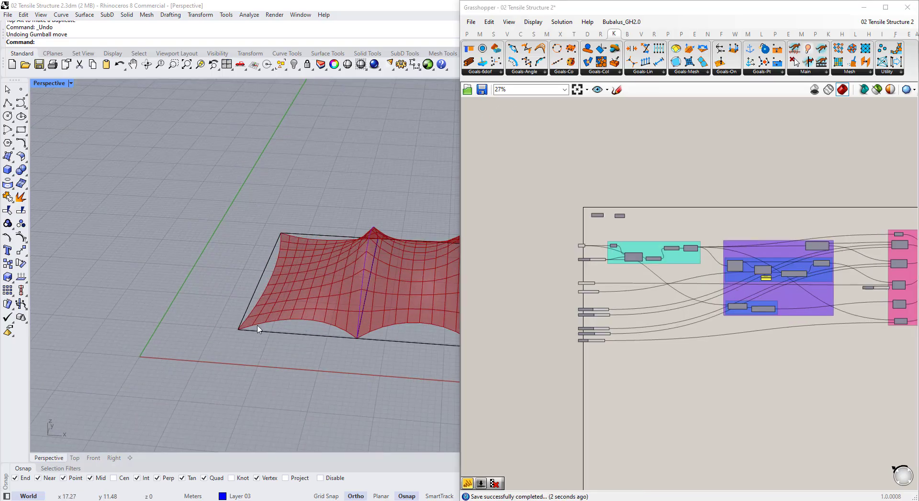
{"action": "left_click", "coordinate": [257, 329]}
{"action": "left_click_drag", "start_coordinate": [225, 320], "coordinate": [250, 339]}
{"action": "right_click_drag", "start_coordinate": [250, 339], "coordinate": [246, 272]}
{"action": "left_click_drag", "start_coordinate": [225, 264], "coordinate": [234, 173]}
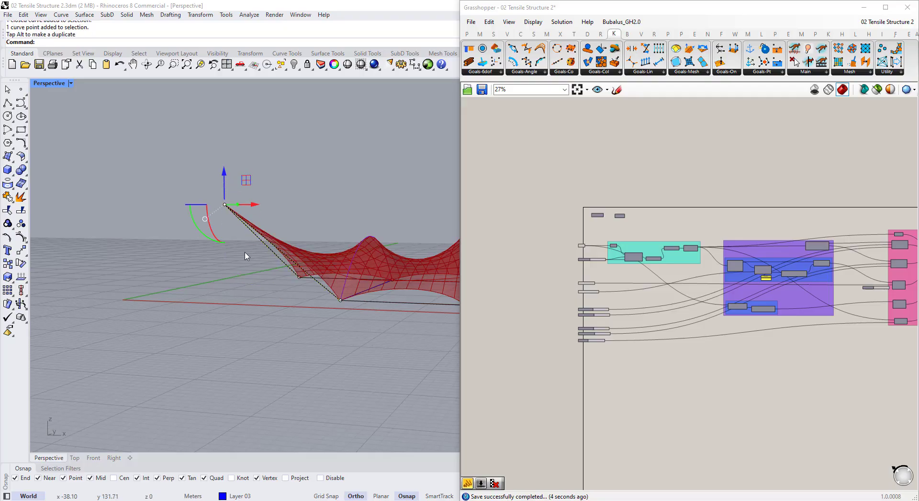
Try to raise the shared corner at the near foot of the ridge beam, and undo the move.
{"action": "right_click_drag", "start_coordinate": [246, 257], "coordinate": [361, 376]}
{"action": "left_click_drag", "start_coordinate": [402, 385], "coordinate": [291, 215]}
{"action": "scroll", "coordinate": [324, 338], "scroll_direction": "up", "scroll_amount": 4}
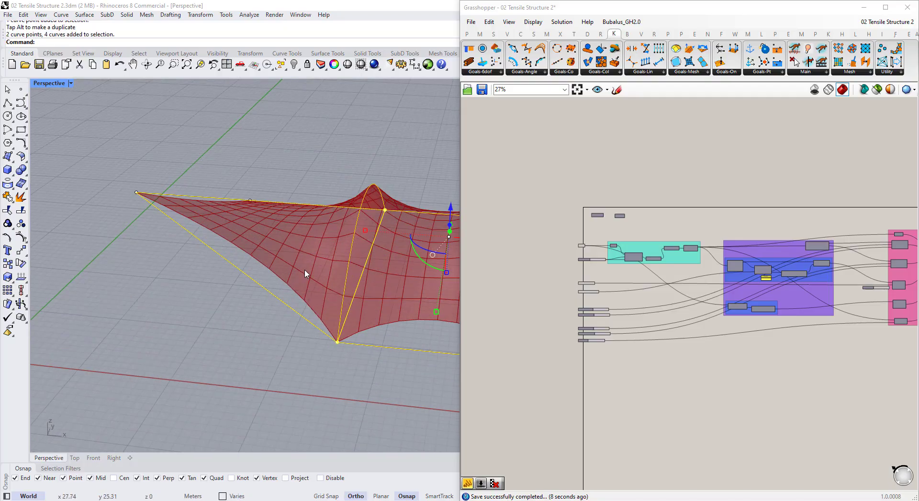
{"action": "left_click_drag", "start_coordinate": [305, 271], "coordinate": [364, 375]}
{"action": "right_click_drag", "start_coordinate": [364, 375], "coordinate": [306, 283]}
{"action": "left_click_drag", "start_coordinate": [290, 271], "coordinate": [290, 171]}
{"action": "right_click_drag", "start_coordinate": [302, 207], "coordinate": [348, 294]}
{"action": "key", "text": "ctrl+z"}
Select the boundary and ridge beam curves together and turn on their control points.
{"action": "scroll", "coordinate": [348, 293], "scroll_direction": "down", "scroll_amount": 3}
{"action": "scroll", "coordinate": [348, 293], "scroll_direction": "down", "scroll_amount": 2}
{"action": "left_click_drag", "start_coordinate": [441, 345], "coordinate": [245, 193]}
{"action": "key", "text": "F10"}
Raise the four coincident control points at the near foot of the ridge beam vertically together.
{"action": "scroll", "coordinate": [324, 302], "scroll_direction": "up", "scroll_amount": 6}
{"action": "left_click_drag", "start_coordinate": [308, 258], "coordinate": [390, 363]}
{"action": "right_click_drag", "start_coordinate": [391, 362], "coordinate": [330, 301]}
{"action": "left_click_drag", "start_coordinate": [312, 249], "coordinate": [311, 167]}
{"action": "right_click_drag", "start_coordinate": [321, 268], "coordinate": [324, 223]}
{"action": "scroll", "coordinate": [330, 217], "scroll_direction": "down", "scroll_amount": 3}
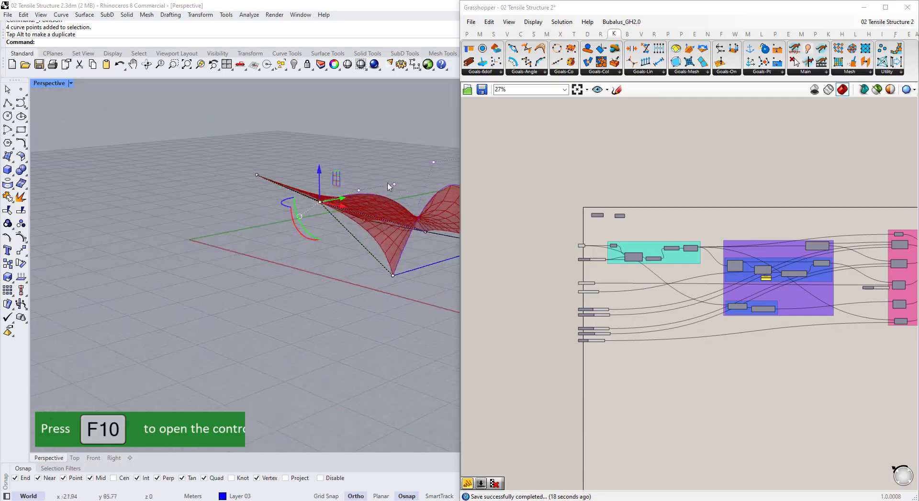
Raise a control point of the ridge beam arch vertically to make the ridge higher.
{"action": "left_click", "coordinate": [395, 182]}
{"action": "left_click_drag", "start_coordinate": [395, 147], "coordinate": [395, 91]}
{"action": "mouse_move", "coordinate": [357, 251]}
{"action": "right_mouse_down"}
{"action": "mouse_move", "coordinate": [222, 232]}
{"action": "mouse_move", "coordinate": [352, 236]}
{"action": "right_mouse_up"}
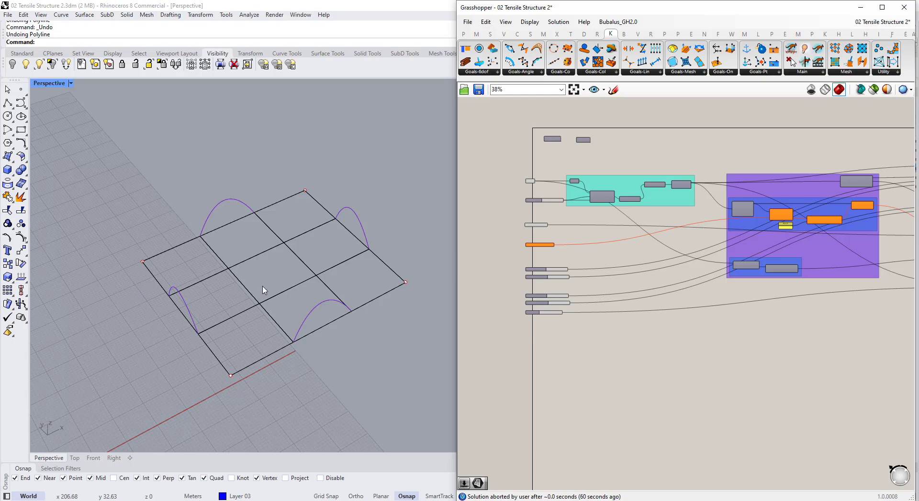
Examine the three-by-three grid of curves with its four arches and the Selecting Anchor Points group.
{"action": "scroll", "coordinate": [306, 252], "scroll_direction": "up", "scroll_amount": 3}
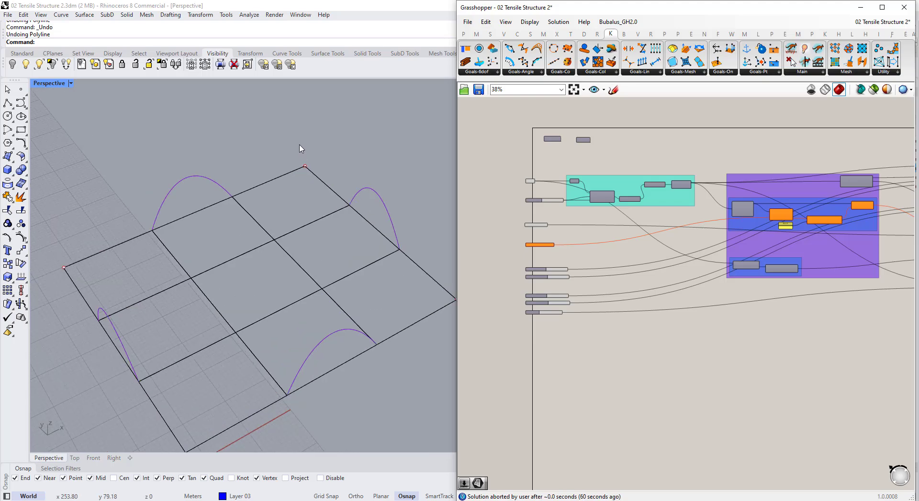
{"action": "left_click_drag", "start_coordinate": [330, 193], "coordinate": [331, 194]}
{"action": "key", "text": "Escape"}
{"action": "right_click_drag", "start_coordinate": [340, 272], "coordinate": [355, 323]}
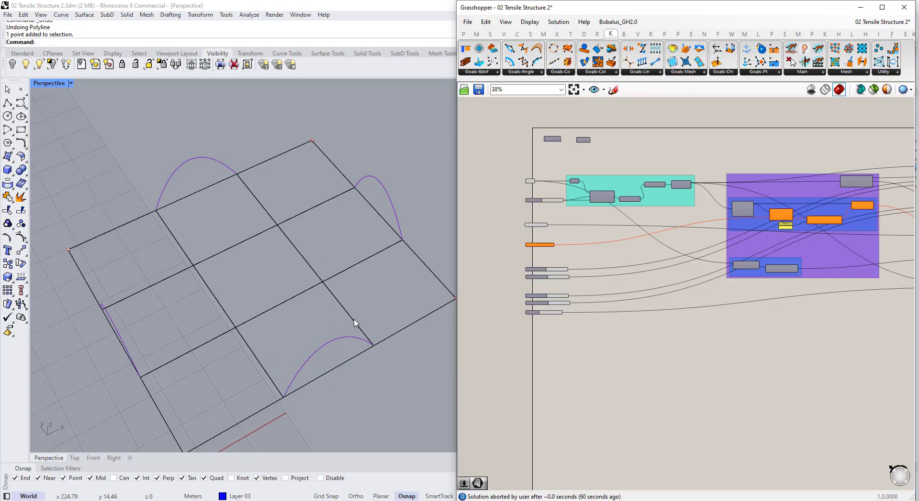
{"action": "left_click_drag", "start_coordinate": [369, 302], "coordinate": [197, 236]}
{"action": "scroll", "coordinate": [201, 239], "scroll_direction": "down", "scroll_amount": 3}
{"action": "key", "text": "Escape"}
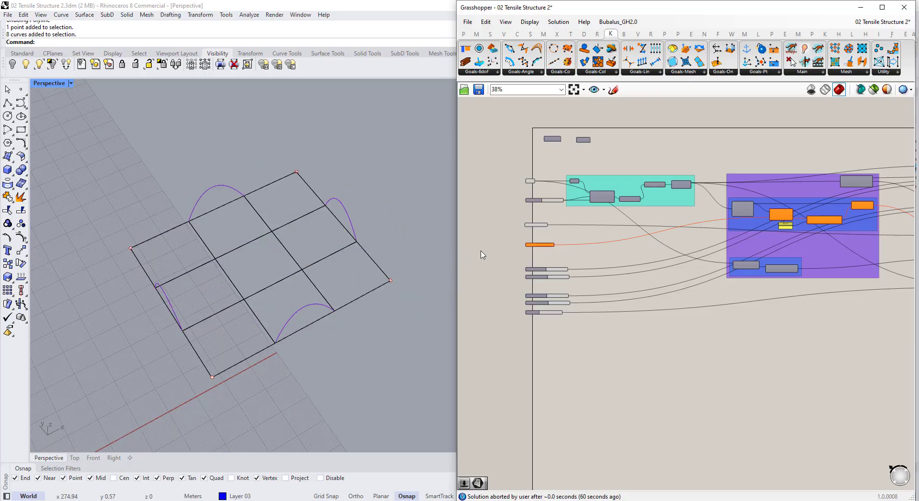
{"action": "scroll", "coordinate": [556, 254], "scroll_direction": "up", "scroll_amount": 2}
{"action": "scroll", "coordinate": [718, 253], "scroll_direction": "up", "scroll_amount": 3}
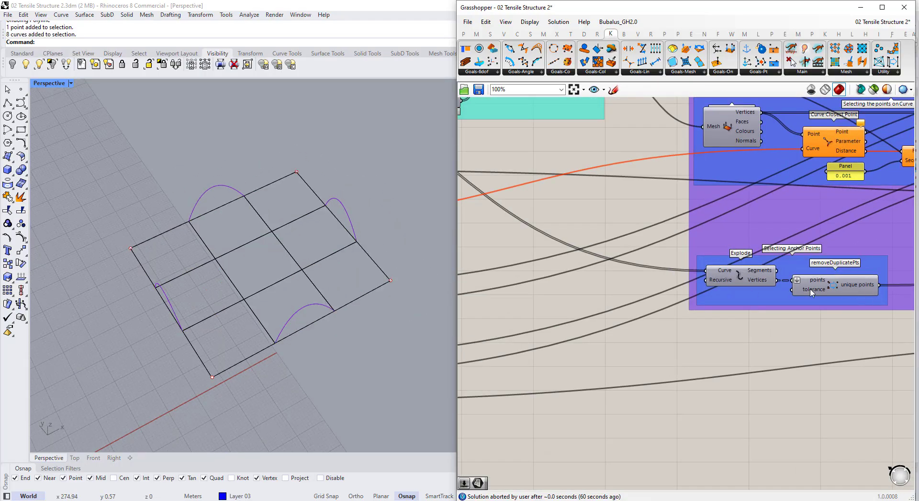
{"action": "scroll", "coordinate": [826, 293], "scroll_direction": "down", "scroll_amount": 1}
{"action": "scroll", "coordinate": [187, 239], "scroll_direction": "up", "scroll_amount": 3}
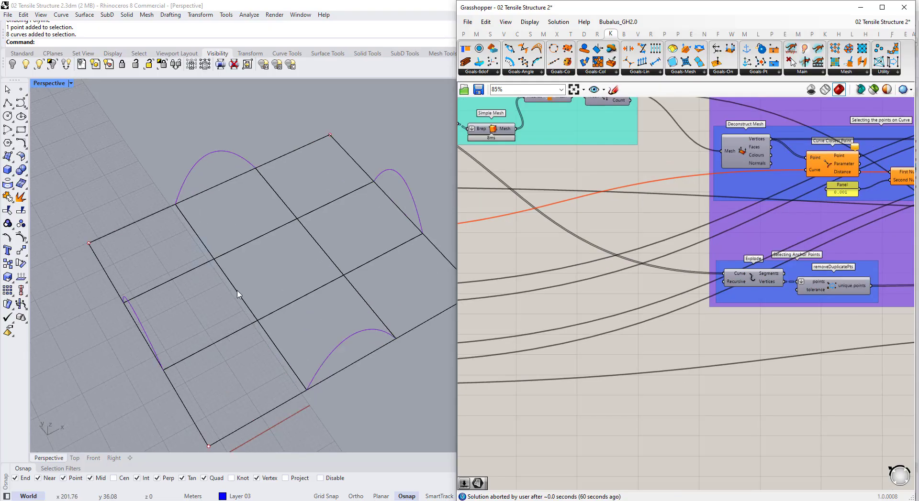
Inspect the points placed at the four outer corners of the grid and an arch foot on its edge.
{"action": "left_click_drag", "start_coordinate": [365, 296], "coordinate": [364, 297]}
{"action": "right_click_drag", "start_coordinate": [318, 250], "coordinate": [403, 302]}
{"action": "left_click", "coordinate": [416, 301]}
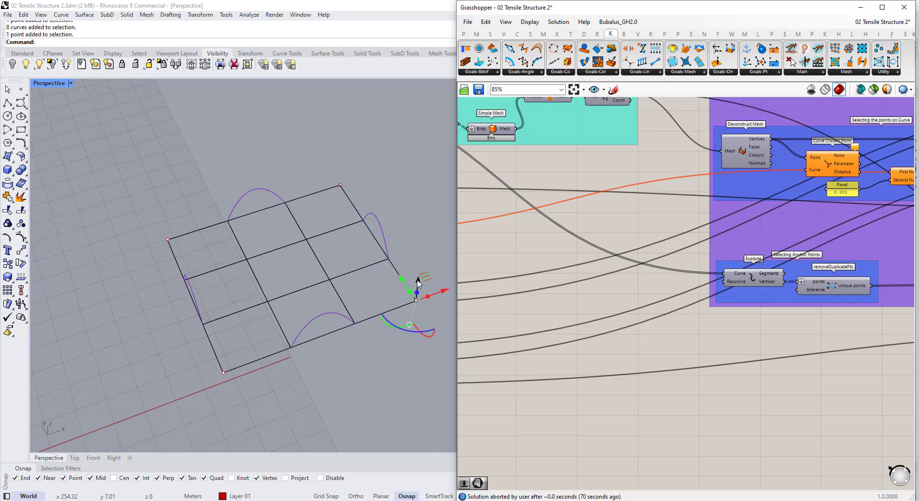
{"action": "left_click", "coordinate": [341, 185]}
{"action": "left_click", "coordinate": [167, 239]}
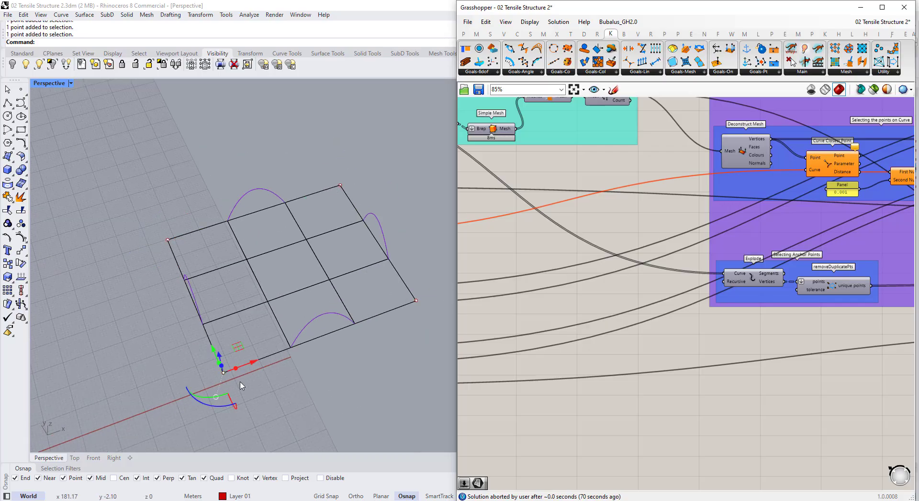
{"action": "left_click", "coordinate": [416, 300]}
{"action": "left_click", "coordinate": [340, 185]}
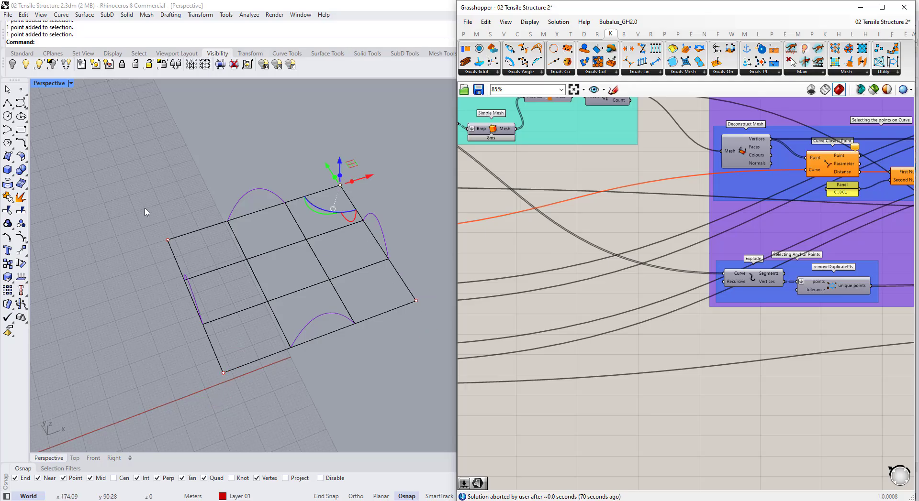
{"action": "left_click", "coordinate": [168, 239]}
{"action": "scroll", "coordinate": [206, 208], "scroll_direction": "up", "scroll_amount": 2}
{"action": "left_click_drag", "start_coordinate": [203, 198], "coordinate": [238, 246]}
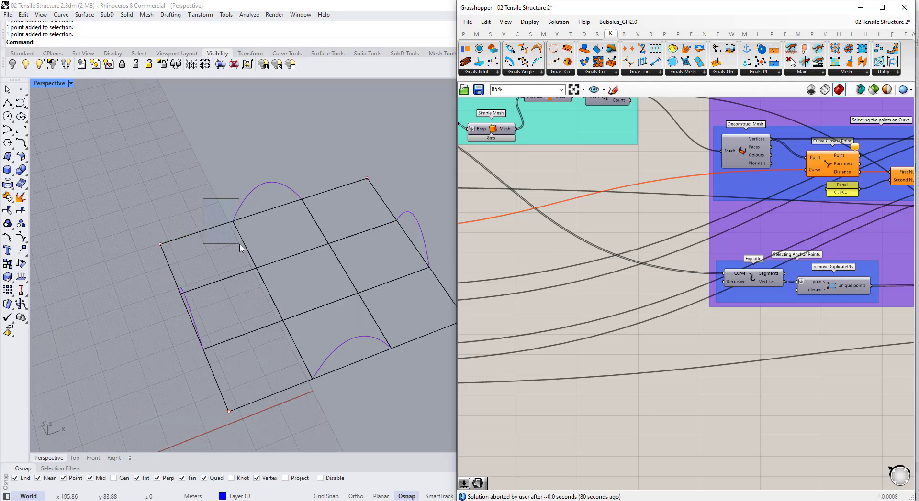
Assign all the grid cell boundary curves to the Curve parameter that feeds the Surface component.
{"action": "scroll", "coordinate": [641, 304], "scroll_direction": "down", "scroll_amount": 3}
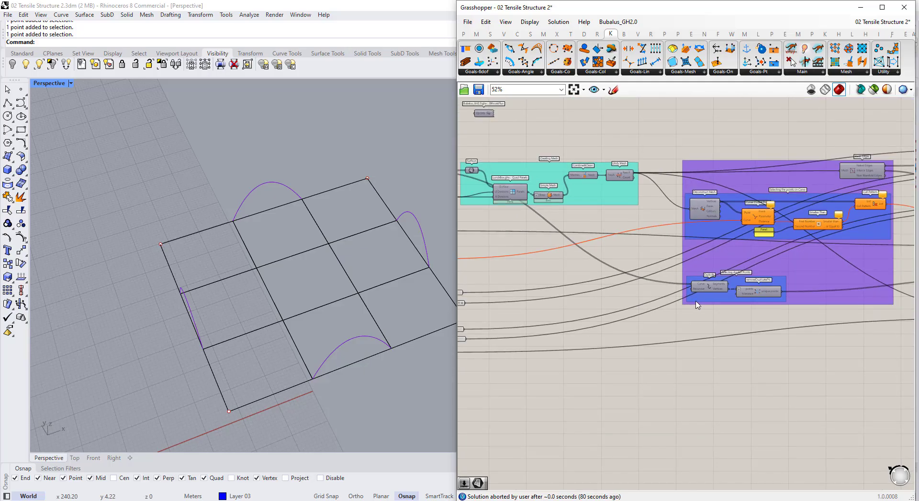
{"action": "scroll", "coordinate": [732, 262], "scroll_direction": "down", "scroll_amount": 1}
{"action": "scroll", "coordinate": [528, 215], "scroll_direction": "up", "scroll_amount": 2}
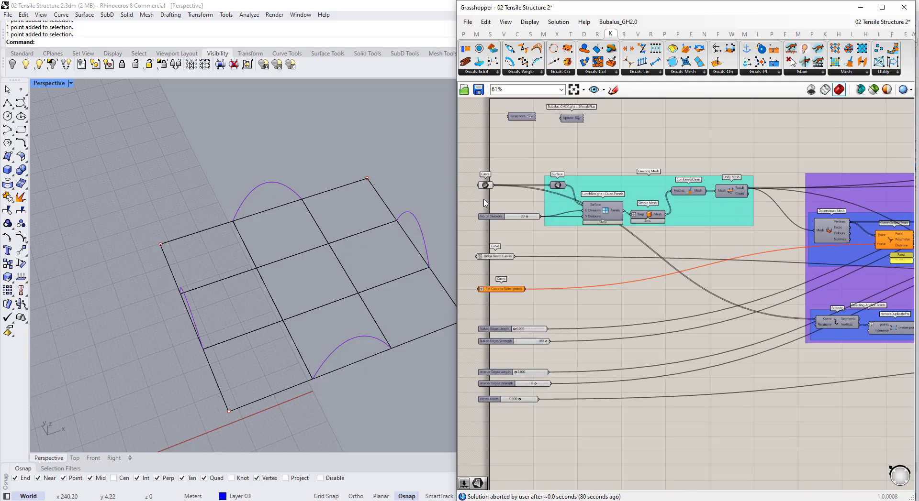
{"action": "right_click", "coordinate": [484, 184]}
{"action": "left_click", "coordinate": [528, 324]}
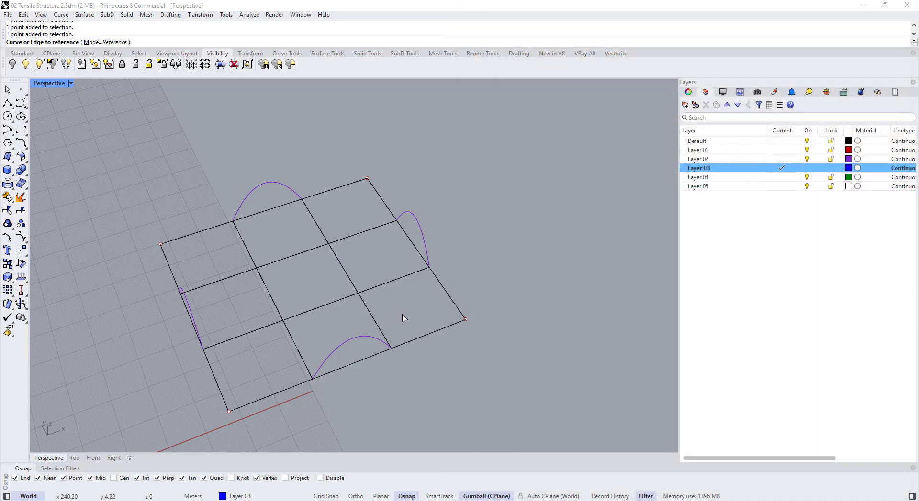
{"action": "left_click_drag", "start_coordinate": [401, 317], "coordinate": [247, 242]}
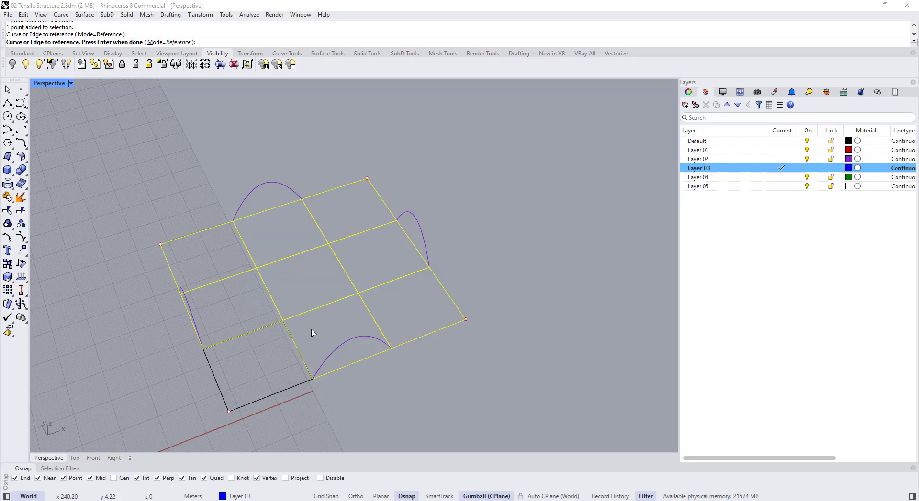
{"action": "key", "text": "Return"}
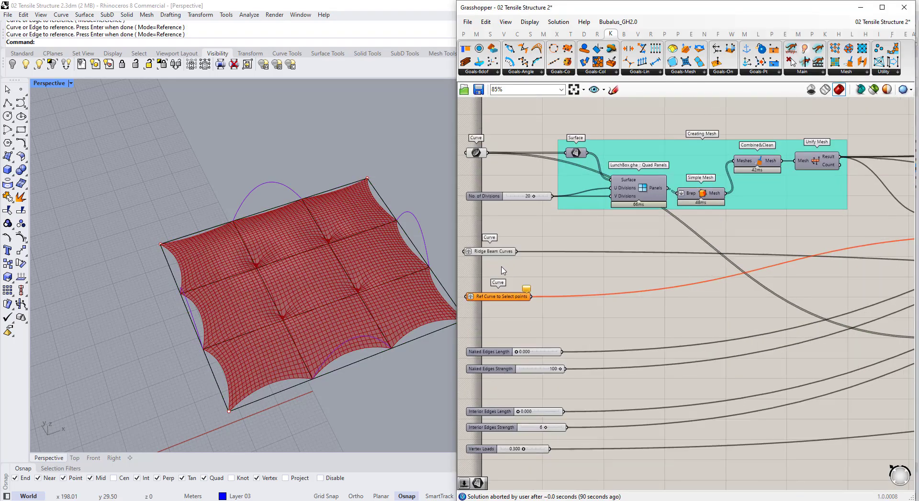
Assign the four perimeter arches to the Ridge Beam Curves parameter as multiple curves.
{"action": "left_click", "coordinate": [494, 253]}
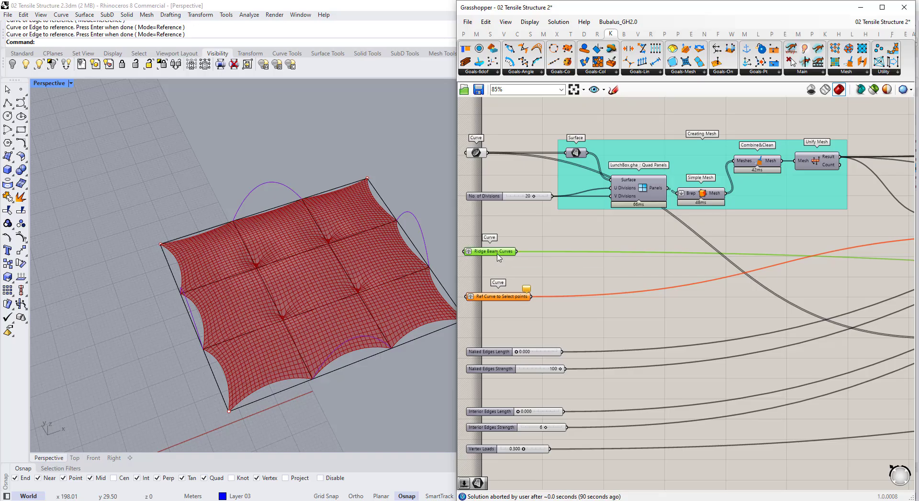
{"action": "right_click", "coordinate": [487, 254]}
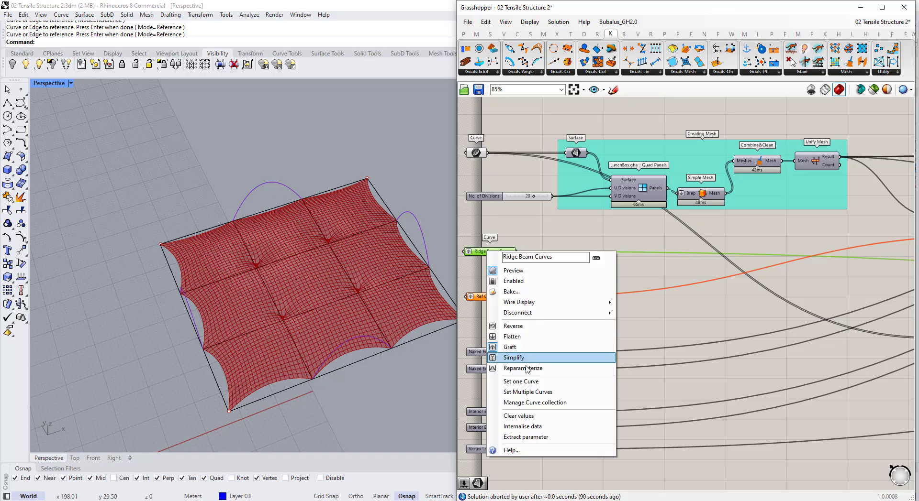
{"action": "left_click", "coordinate": [527, 392]}
{"action": "left_click", "coordinate": [228, 327]}
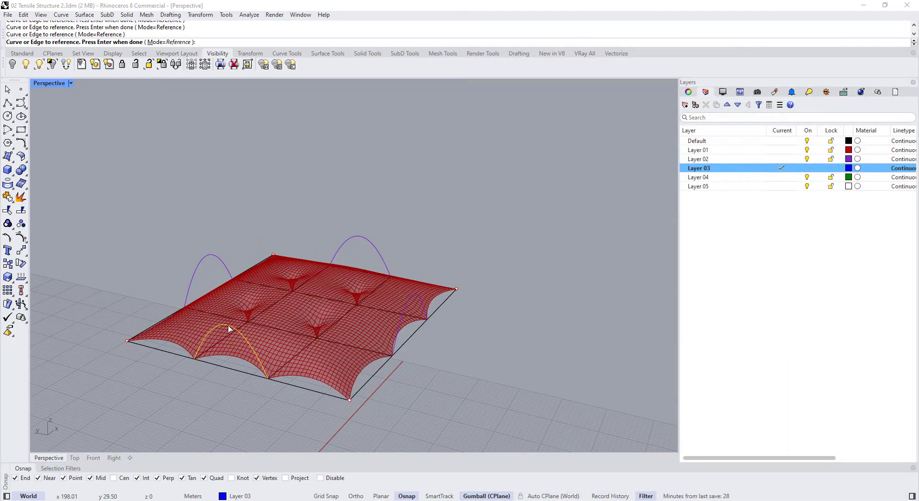
{"action": "left_click", "coordinate": [415, 294]}
{"action": "left_click", "coordinate": [364, 239]}
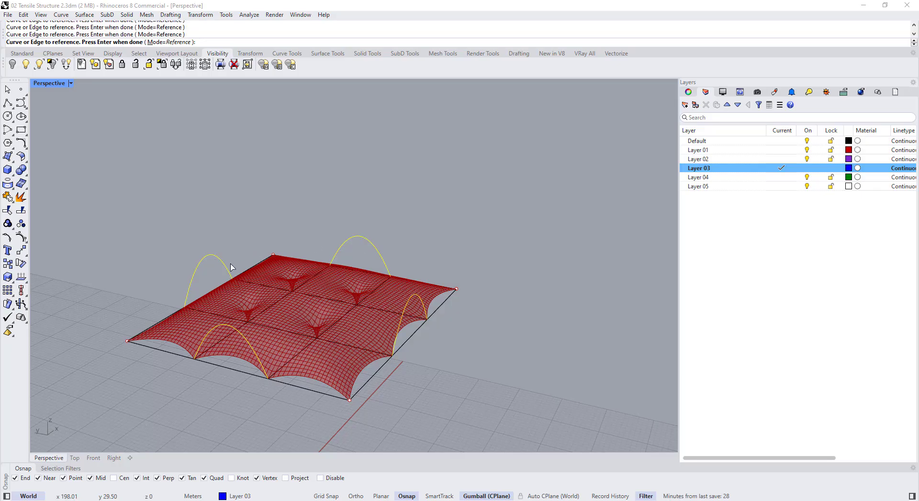
{"action": "key", "text": "Return"}
Draw a straight polyline on Layer 03 between the feet of each of the two nearest arches, snapping to their ends.
{"action": "right_click", "coordinate": [505, 296]}
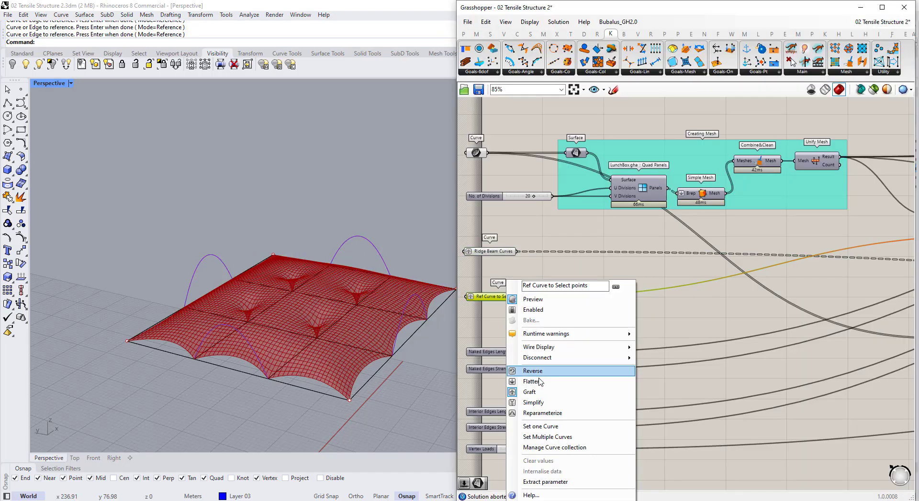
{"action": "left_click", "coordinate": [547, 436]}
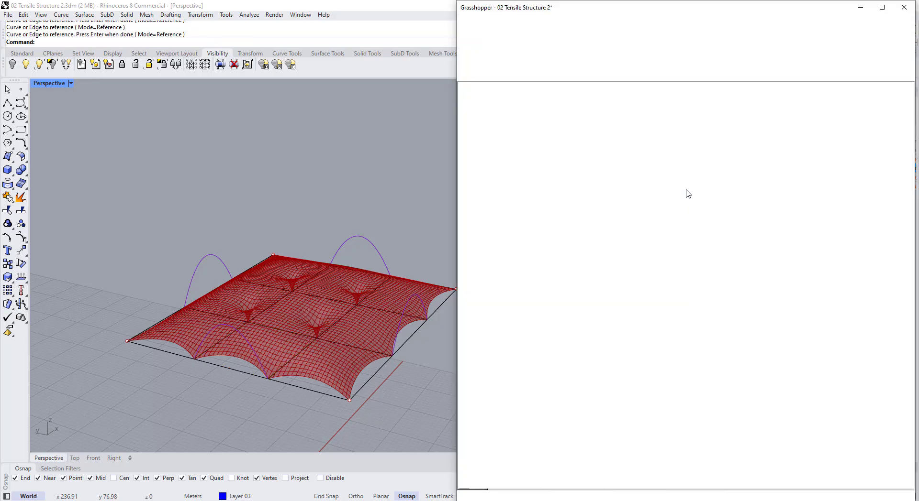
{"action": "left_click", "coordinate": [860, 7]}
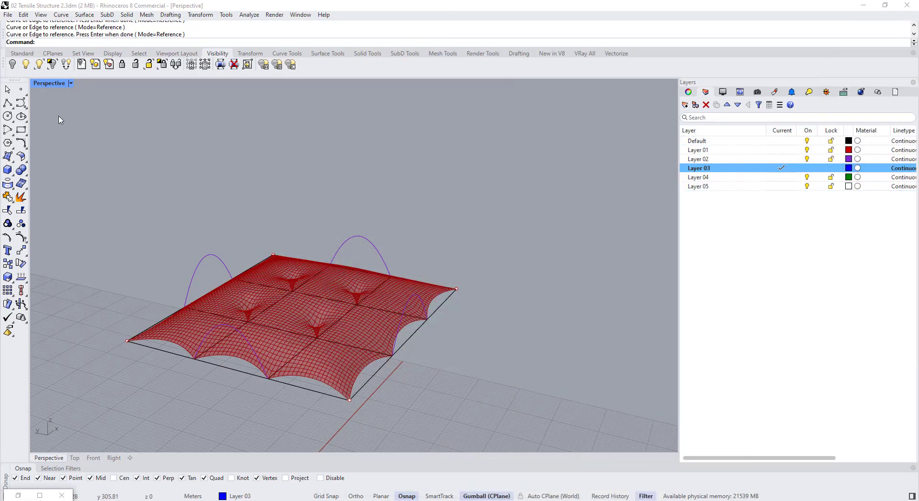
{"action": "left_click", "coordinate": [7, 103]}
{"action": "left_click", "coordinate": [194, 358]}
{"action": "left_click", "coordinate": [268, 378]}
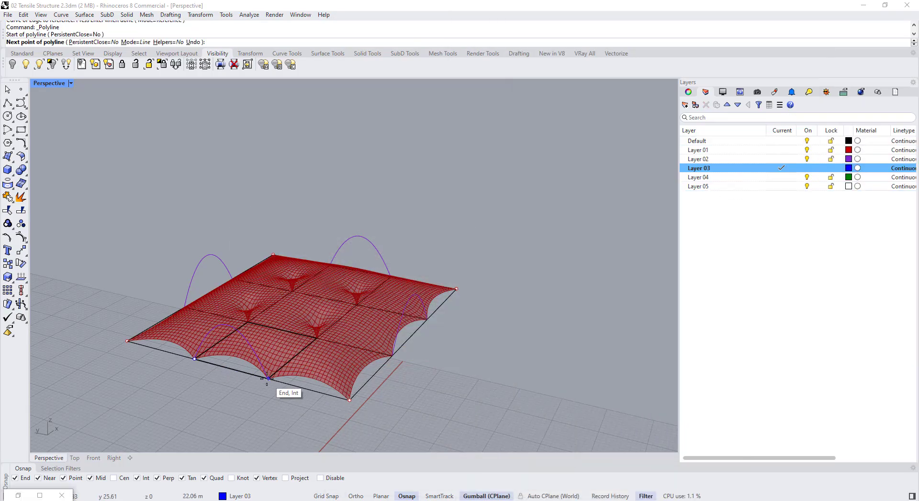
{"action": "key", "text": "Return"}
{"action": "key", "text": "Return"}
{"action": "left_click", "coordinate": [392, 356]}
{"action": "left_click", "coordinate": [426, 319]}
{"action": "key", "text": "Return"}
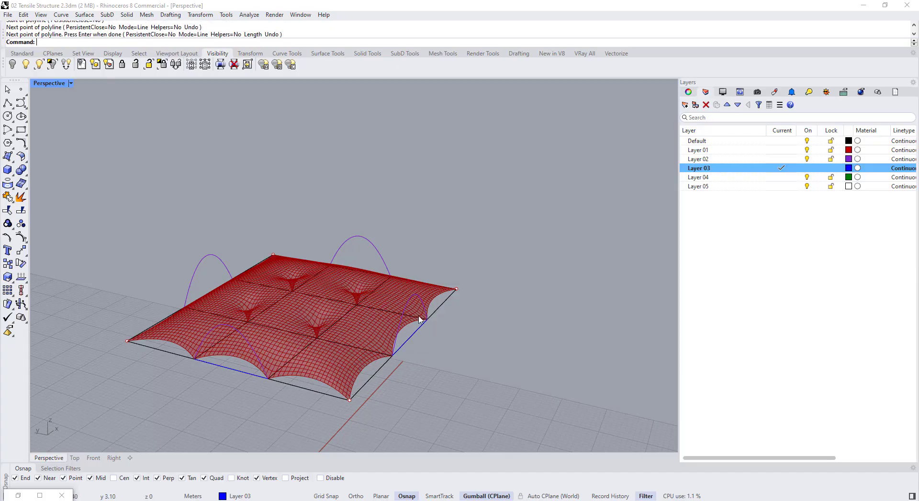
Draw a straight polyline between the feet of each of the two remaining arches on the far sides of the grid.
{"action": "right_click_drag", "start_coordinate": [418, 320], "coordinate": [412, 355]}
{"action": "key", "text": "Return"}
{"action": "left_click", "coordinate": [388, 251]}
{"action": "left_click", "coordinate": [327, 232]}
{"action": "key", "text": "Return"}
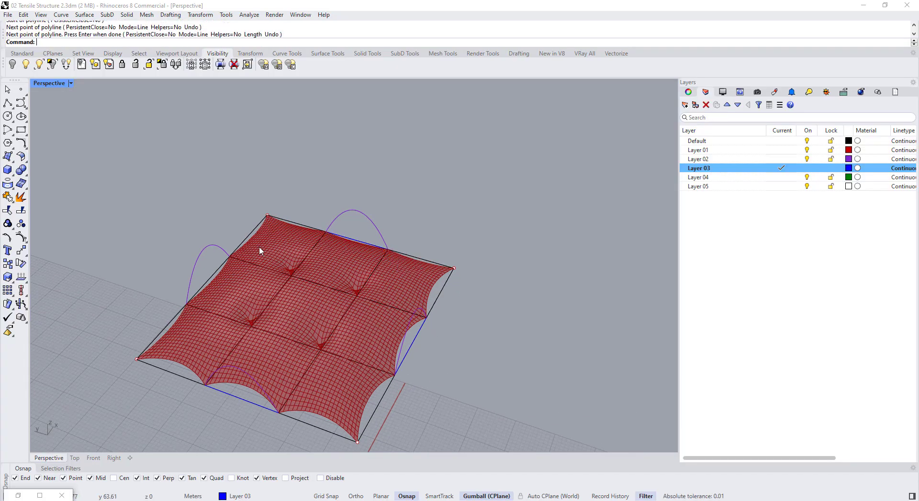
{"action": "key", "text": "Return"}
{"action": "left_click", "coordinate": [229, 257]}
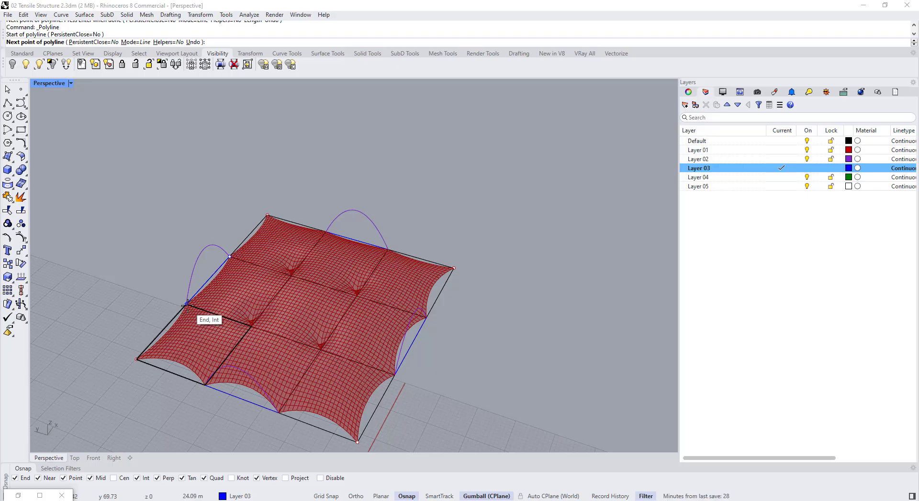
{"action": "left_click", "coordinate": [186, 304]}
{"action": "key", "text": "Return"}
Assign the four blue lines under the arches to the Ref Curve to Select points parameter as multiple curves.
{"action": "type", "text": "Grasshopper"}
{"action": "key", "text": "Return"}
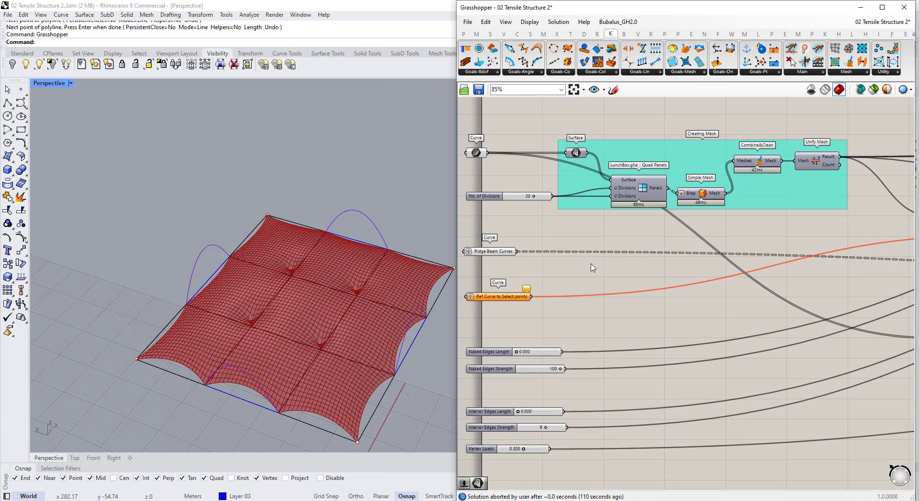
{"action": "right_click", "coordinate": [503, 298]}
{"action": "left_click", "coordinate": [543, 436]}
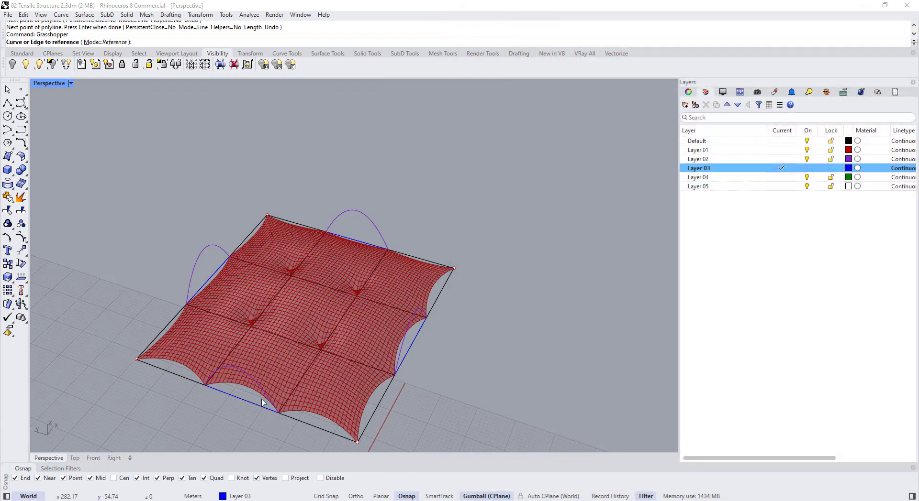
{"action": "left_click", "coordinate": [258, 407]}
{"action": "left_click", "coordinate": [288, 433]}
{"action": "left_click", "coordinate": [406, 360]}
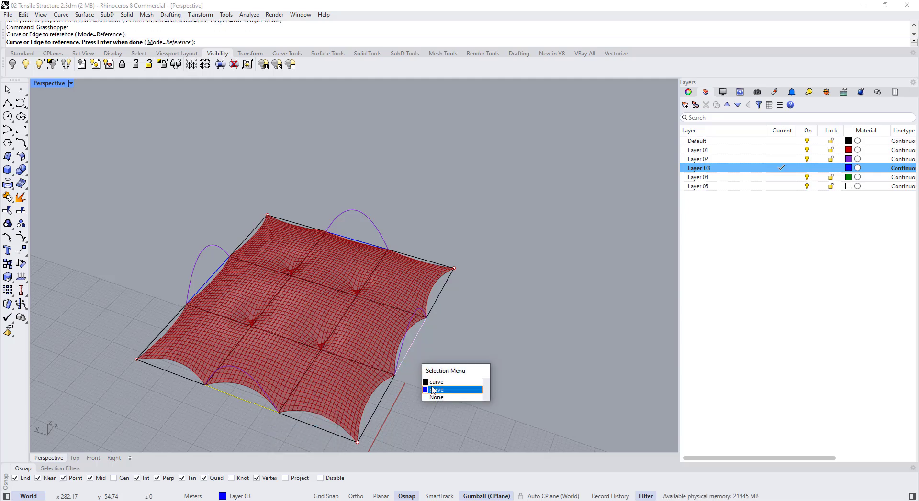
{"action": "left_click", "coordinate": [442, 389]}
{"action": "left_click", "coordinate": [367, 246]}
{"action": "left_click", "coordinate": [383, 273]}
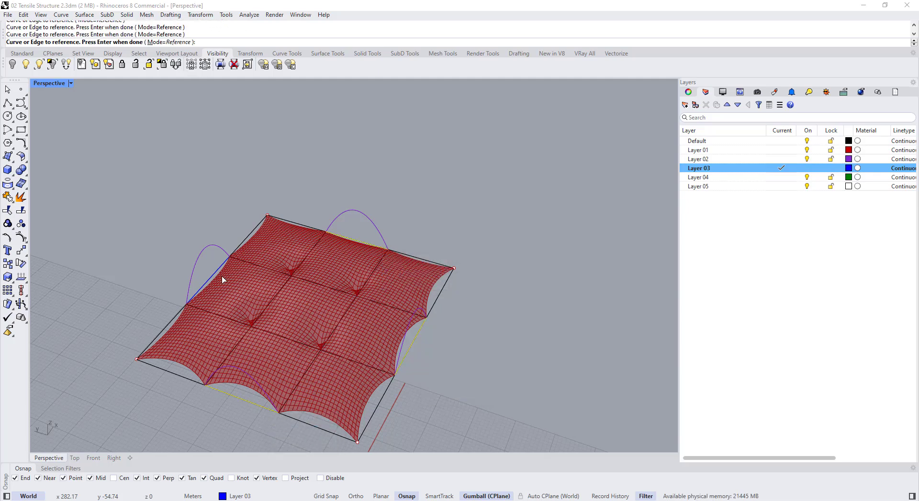
{"action": "left_click", "coordinate": [216, 278]}
{"action": "left_click", "coordinate": [261, 299]}
{"action": "key", "text": "Return"}
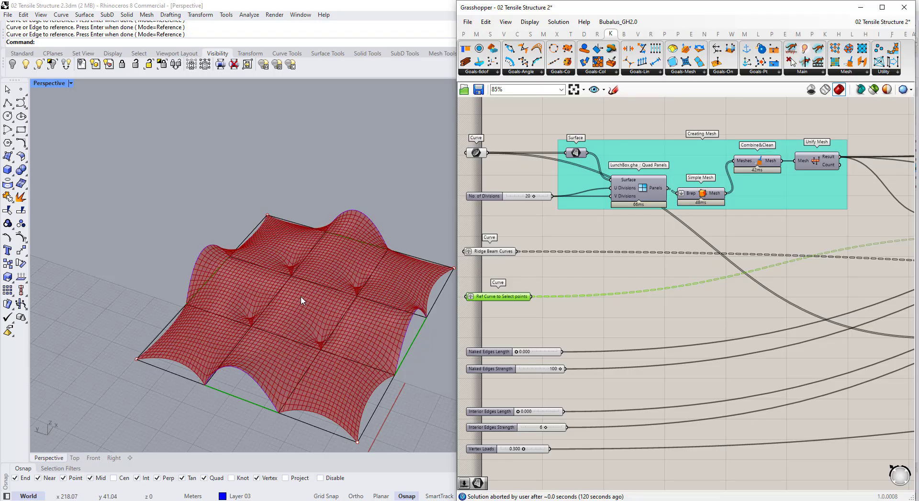
Examine the arched membrane and the point objects at the grid's four outer corners.
{"action": "right_click_drag", "start_coordinate": [269, 264], "coordinate": [312, 325]}
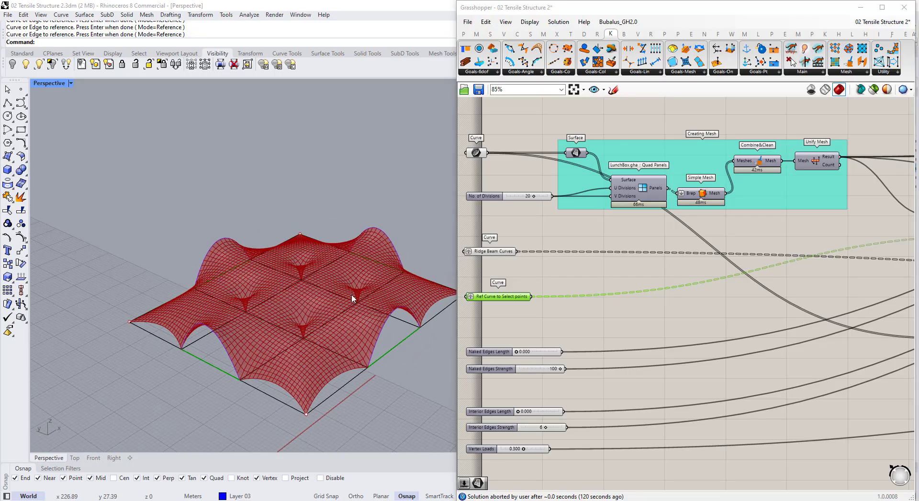
{"action": "scroll", "coordinate": [282, 325], "scroll_direction": "down", "scroll_amount": 3}
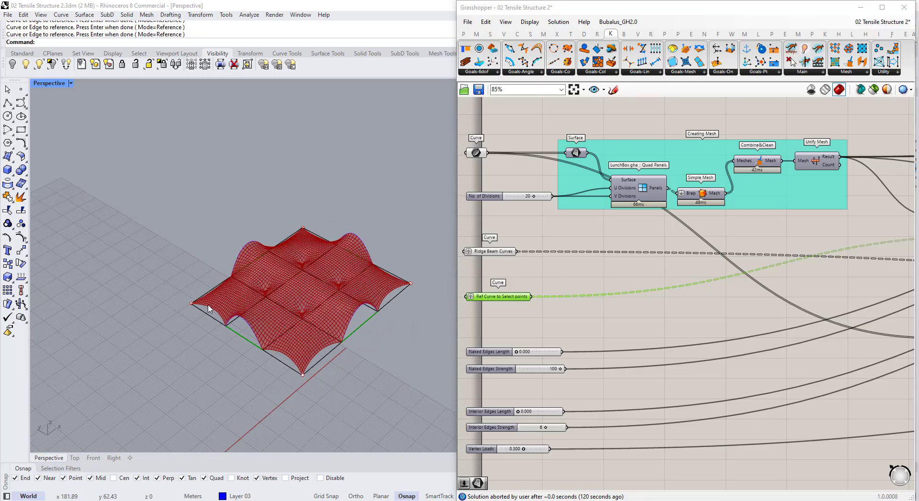
{"action": "left_click_drag", "start_coordinate": [156, 286], "coordinate": [200, 338]}
{"action": "left_click", "coordinate": [303, 374]}
{"action": "left_click", "coordinate": [410, 283]}
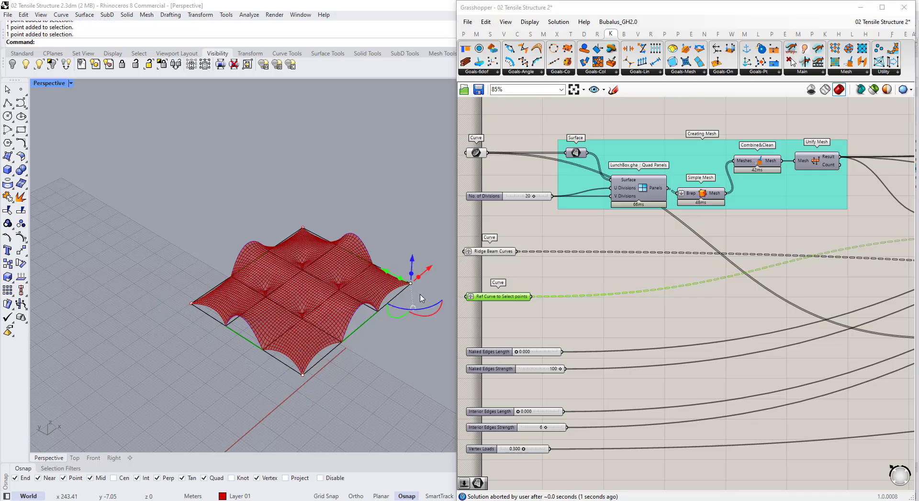
{"action": "right_click_drag", "start_coordinate": [410, 287], "coordinate": [316, 251]}
{"action": "left_click", "coordinate": [333, 205]}
{"action": "left_click", "coordinate": [541, 270]}
{"action": "scroll", "coordinate": [541, 269], "scroll_direction": "down", "scroll_amount": 3}
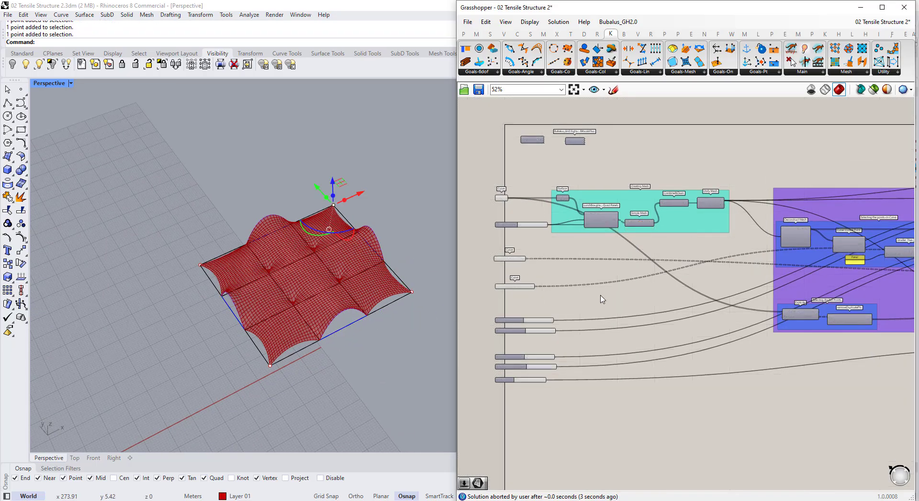
Select all point objects with SelPt and reference them as multiple points in a new Point parameter.
{"action": "left_click", "coordinate": [371, 357]}
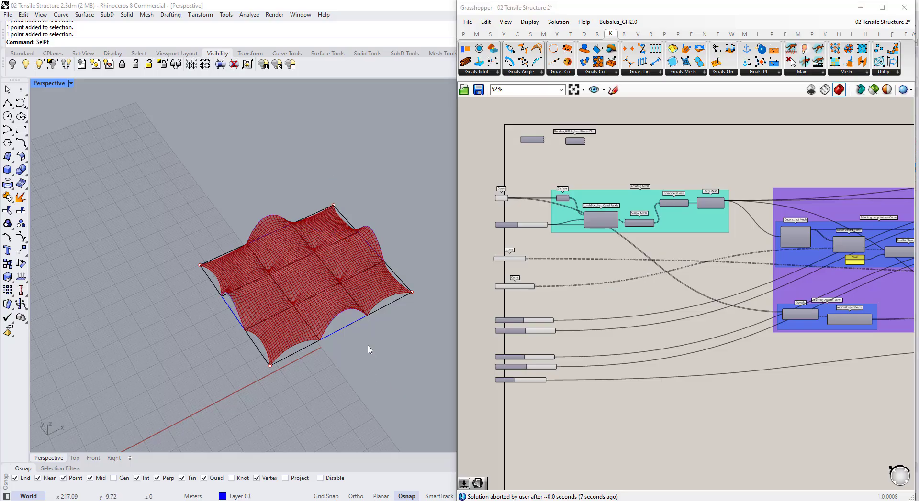
{"action": "type", "text": "SelPt"}
{"action": "key", "text": "Return"}
{"action": "scroll", "coordinate": [535, 311], "scroll_direction": "up", "scroll_amount": 2}
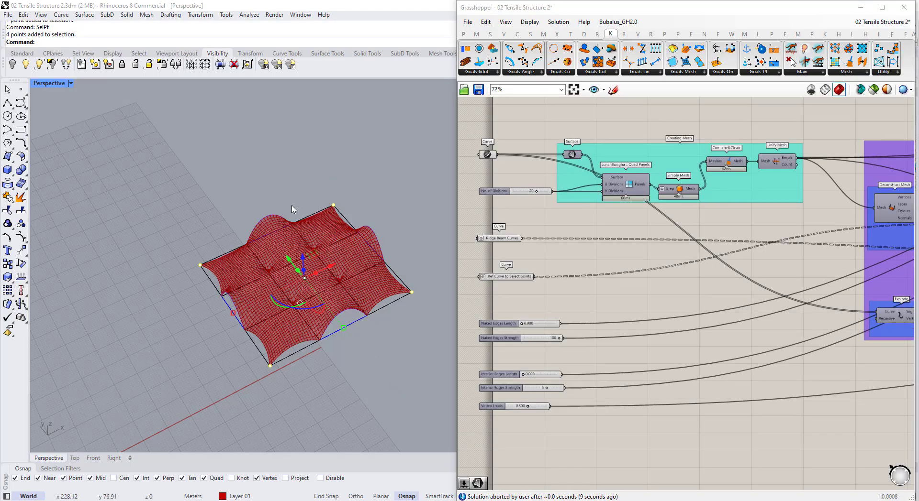
{"action": "right_click_drag", "start_coordinate": [291, 206], "coordinate": [286, 191]}
{"action": "right_click_drag", "start_coordinate": [567, 299], "coordinate": [583, 277]}
{"action": "double_click", "coordinate": [592, 283]}
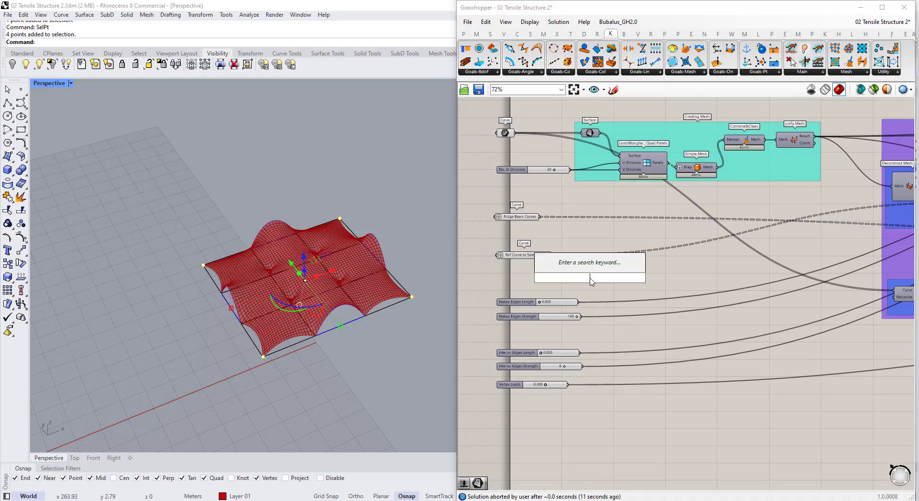
{"action": "type", "text": "poi"}
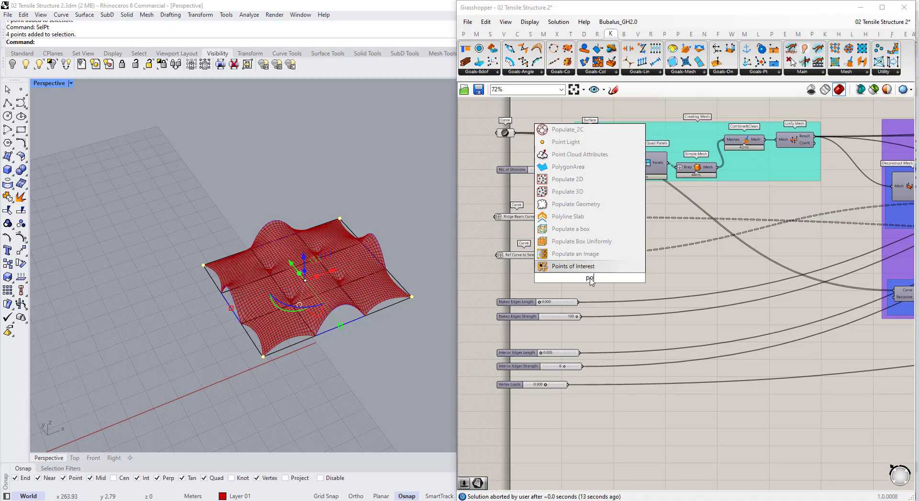
{"action": "type", "text": "nt"}
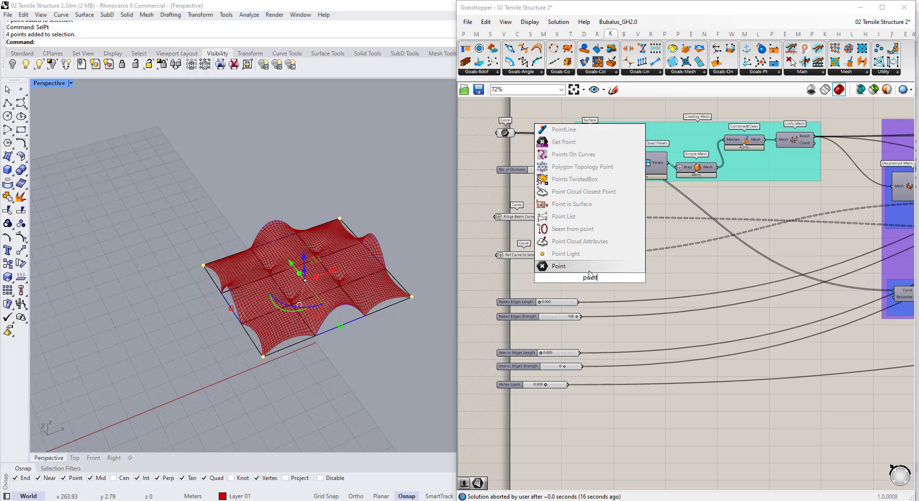
{"action": "key", "text": "Return"}
{"action": "right_click", "coordinate": [590, 278]}
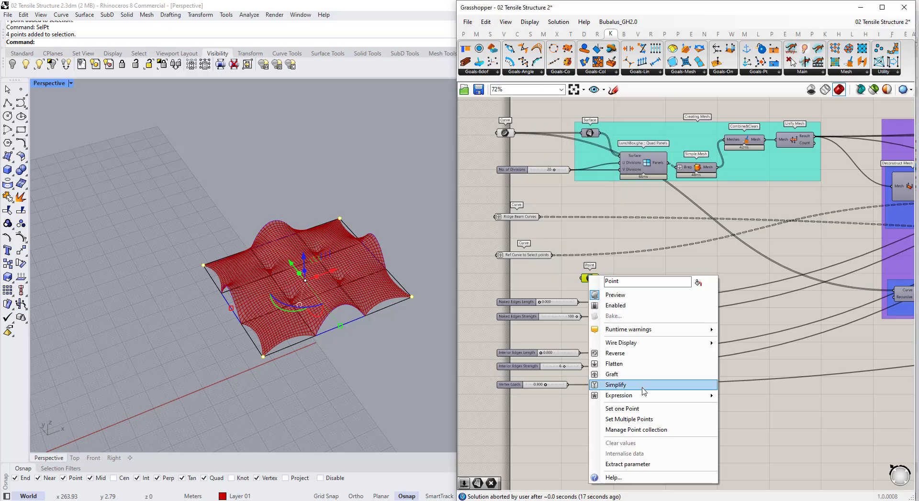
{"action": "left_click", "coordinate": [643, 420]}
{"action": "left_click", "coordinate": [657, 409]}
Insert a relay on the removeDuplicatePts output wire and feed it from the Point parameter, placed just below the Selecting Anchor Points group.
{"action": "scroll", "coordinate": [602, 286], "scroll_direction": "down", "scroll_amount": 3}
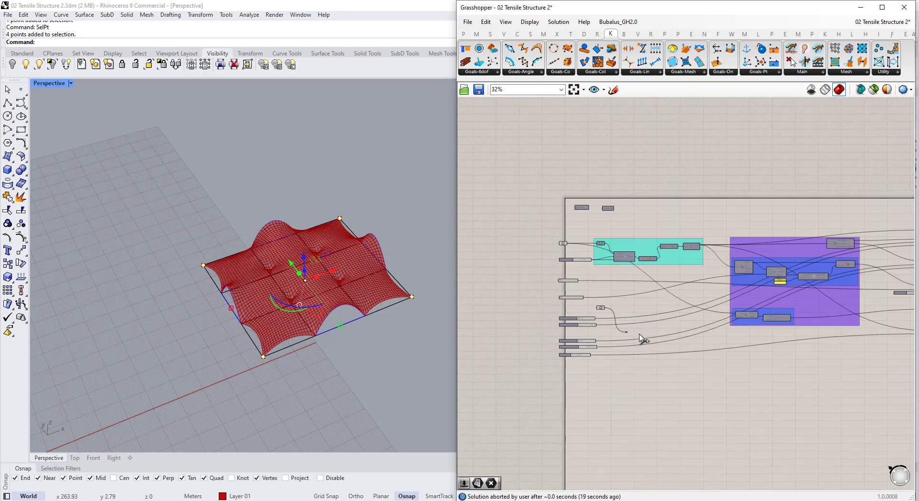
{"action": "scroll", "coordinate": [641, 340], "scroll_direction": "up", "scroll_amount": 2}
{"action": "scroll", "coordinate": [843, 272], "scroll_direction": "up", "scroll_amount": 2}
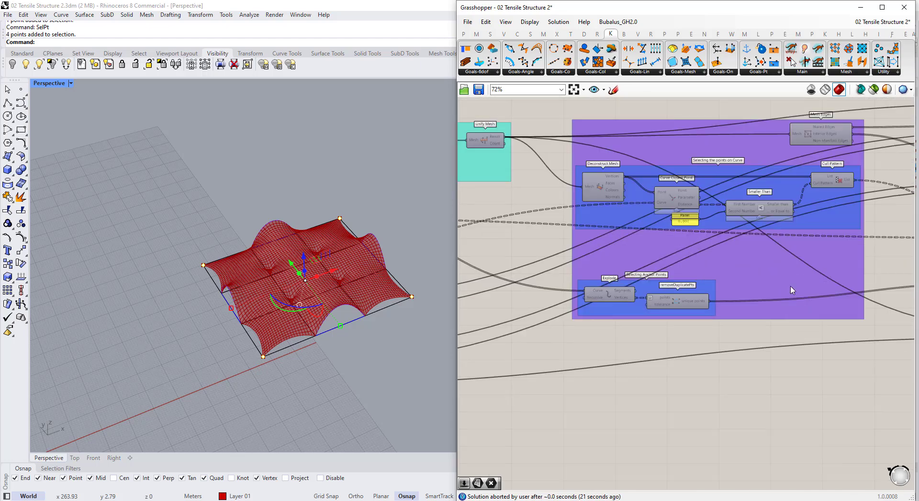
{"action": "double_click", "coordinate": [784, 301]}
{"action": "scroll", "coordinate": [757, 316], "scroll_direction": "down", "scroll_amount": 2}
{"action": "scroll", "coordinate": [507, 318], "scroll_direction": "down", "scroll_amount": 2}
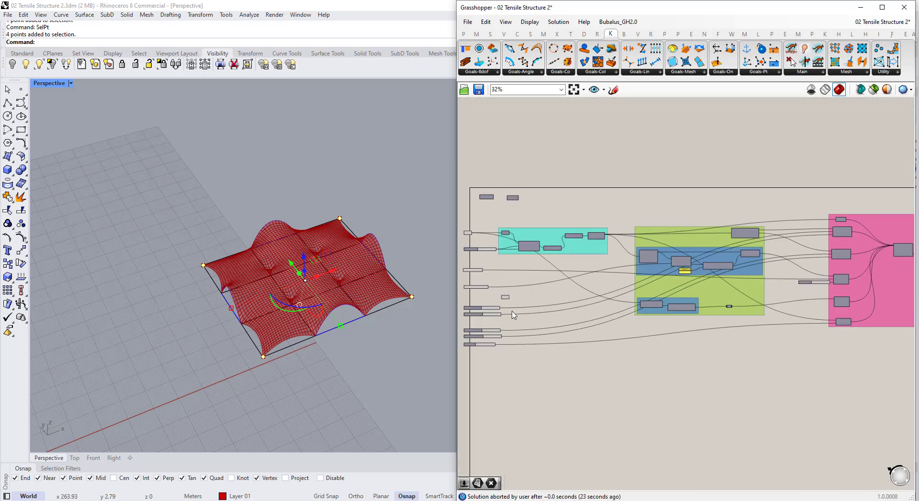
{"action": "left_click_drag", "start_coordinate": [511, 298], "coordinate": [747, 298]}
{"action": "scroll", "coordinate": [704, 317], "scroll_direction": "up", "scroll_amount": 3}
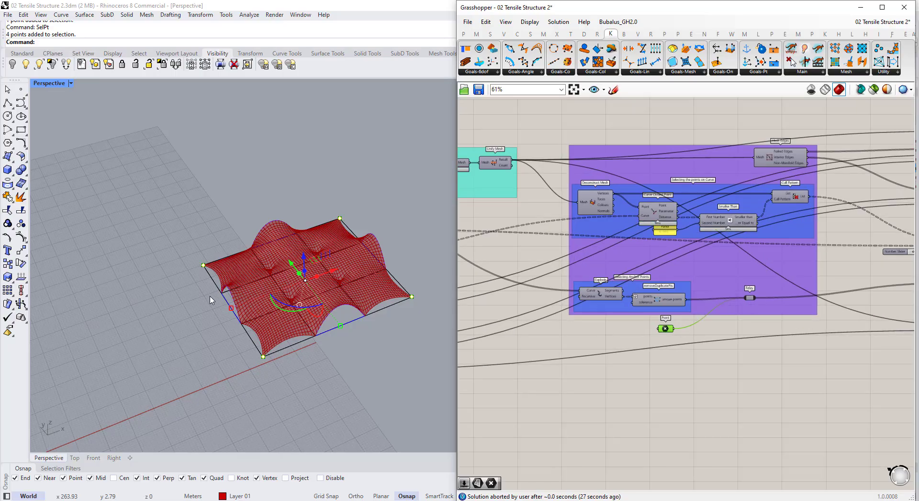
Inspect the membrane anchored by the corner points and check the point at one outer corner.
{"action": "left_click", "coordinate": [359, 385]}
{"action": "scroll", "coordinate": [324, 283], "scroll_direction": "up", "scroll_amount": 6}
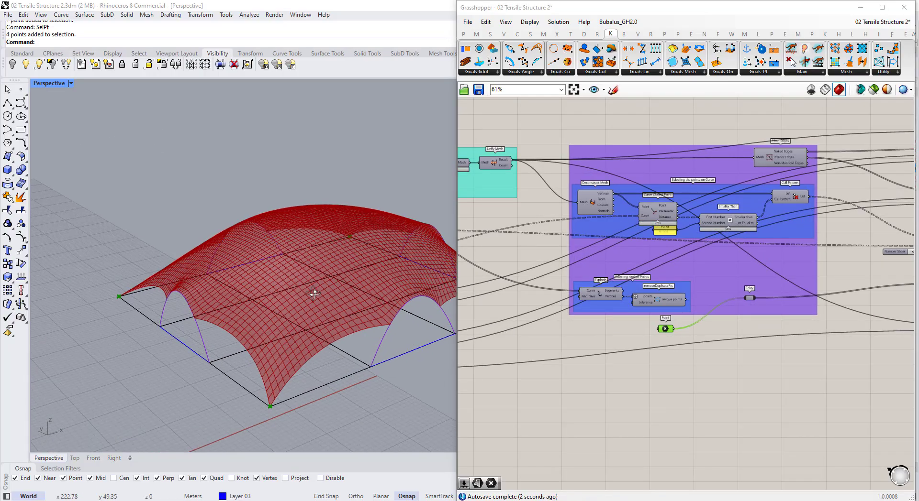
{"action": "right_click_drag", "start_coordinate": [314, 295], "coordinate": [308, 301]}
{"action": "scroll", "coordinate": [308, 300], "scroll_direction": "down", "scroll_amount": 2}
{"action": "left_click_drag", "start_coordinate": [233, 378], "coordinate": [302, 429]}
{"action": "right_click_drag", "start_coordinate": [269, 366], "coordinate": [205, 397]}
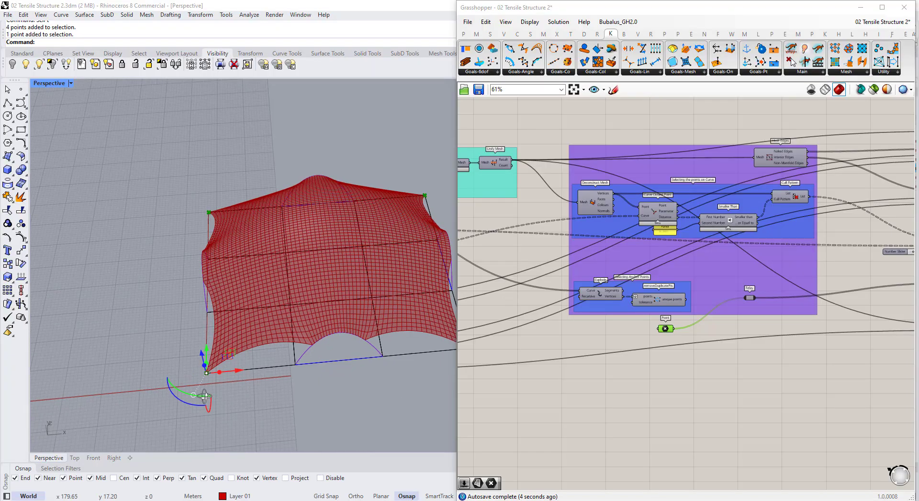
{"action": "key", "text": "Escape"}
Turn on the control points of the corner cell's boundary curve and move the curve outward, away from the grid.
{"action": "scroll", "coordinate": [199, 382], "scroll_direction": "up", "scroll_amount": 5}
{"action": "left_click_drag", "start_coordinate": [215, 374], "coordinate": [191, 353]}
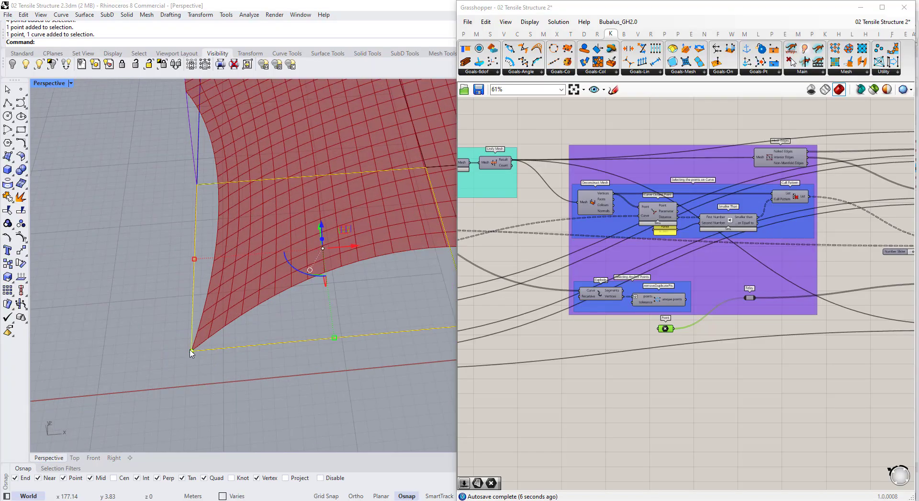
{"action": "left_click", "coordinate": [208, 372]}
{"action": "left_click", "coordinate": [214, 349]}
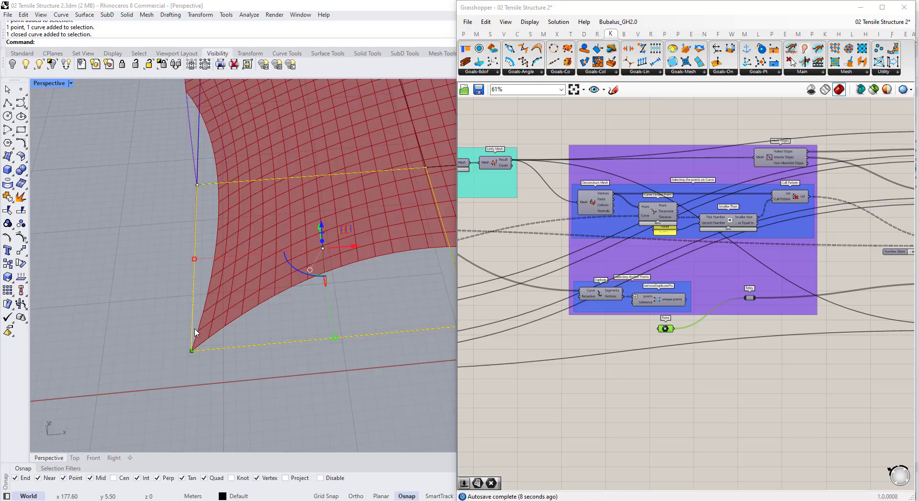
{"action": "key", "text": "F10"}
{"action": "left_click", "coordinate": [193, 348]}
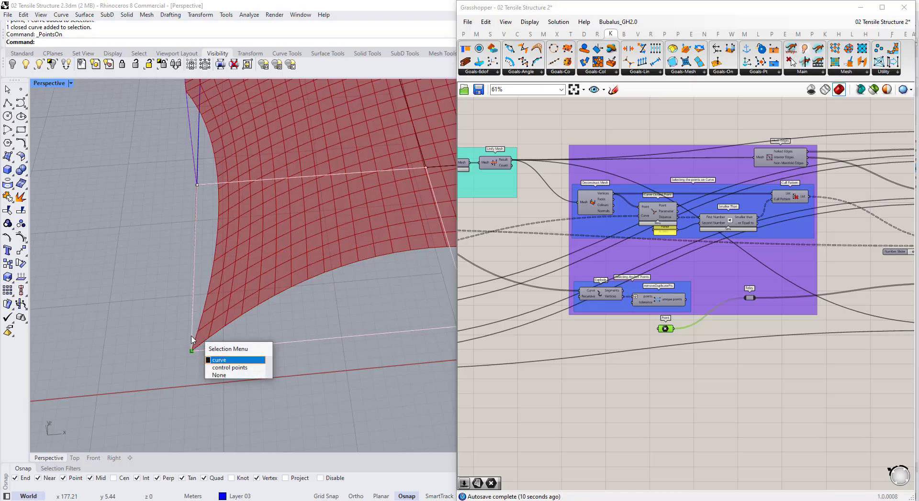
{"action": "left_click", "coordinate": [209, 353]}
{"action": "scroll", "coordinate": [209, 353], "scroll_direction": "down", "scroll_amount": 5}
{"action": "left_click_drag", "start_coordinate": [290, 278], "coordinate": [273, 312]}
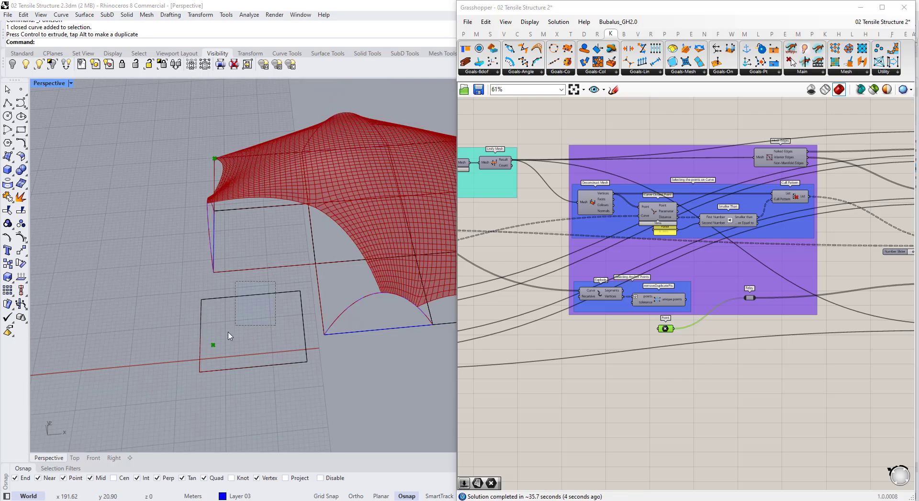
Undo the outward move of the corner cell's boundary curve with the Grasshopper solver locked, and re-enable the solver.
{"action": "left_click", "coordinate": [200, 334]}
{"action": "middle_click", "coordinate": [544, 258]}
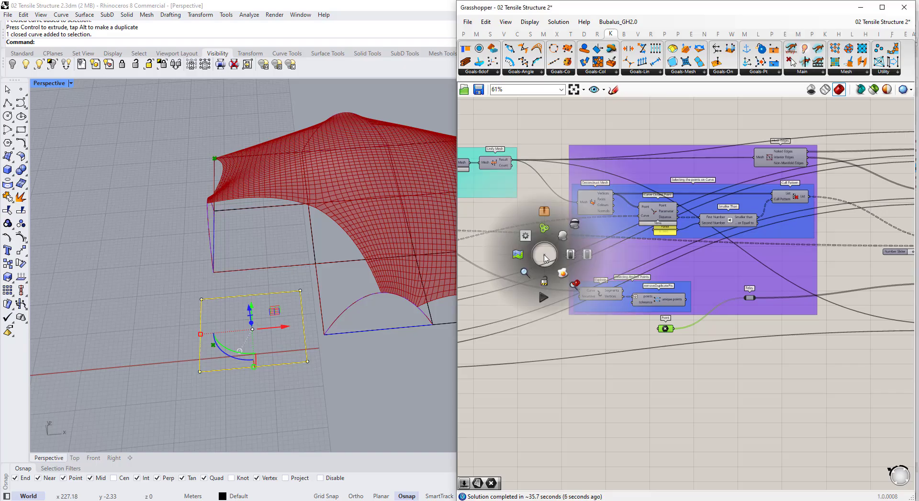
{"action": "left_click", "coordinate": [548, 287]}
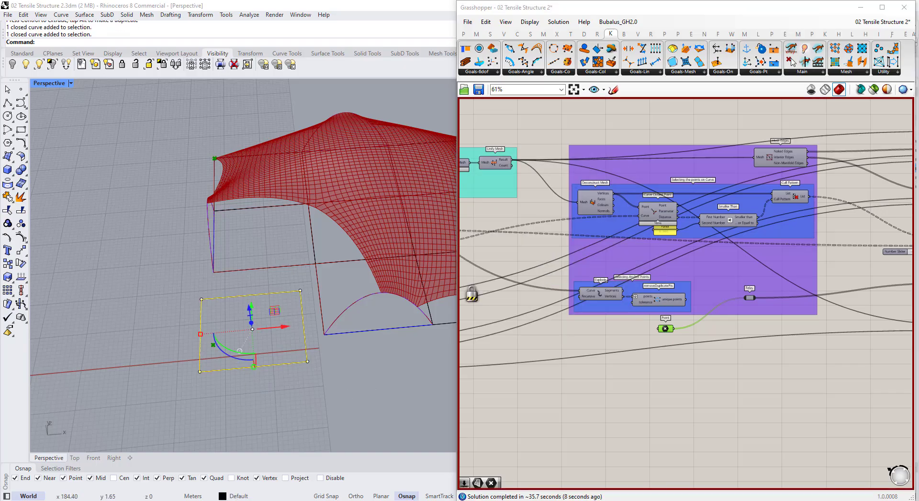
{"action": "key", "text": "ctrl+z"}
{"action": "left_click", "coordinate": [263, 393]}
{"action": "middle_click", "coordinate": [508, 259]}
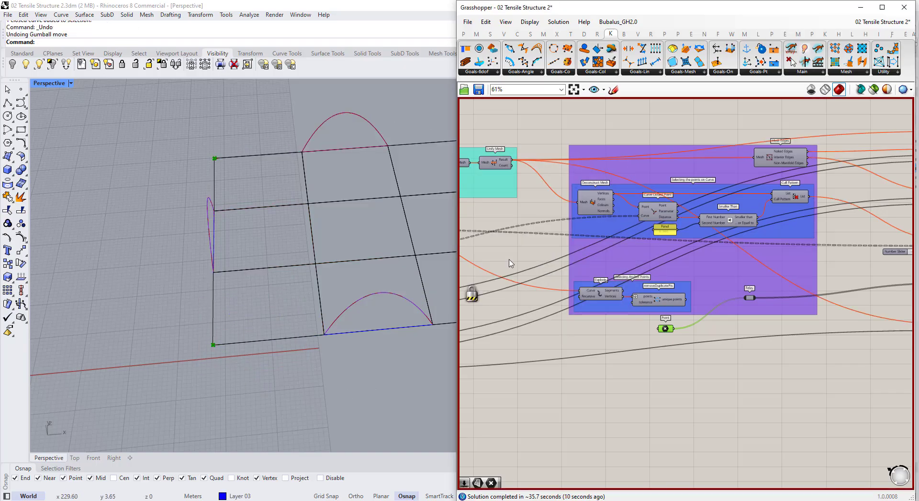
Try moving the anchor point away from the grid's outer corner, and undo the move.
{"action": "scroll", "coordinate": [301, 301], "scroll_direction": "down", "scroll_amount": 2}
{"action": "right_click_drag", "start_coordinate": [237, 292], "coordinate": [282, 273]}
{"action": "right_click_drag", "start_coordinate": [268, 315], "coordinate": [266, 365]}
{"action": "scroll", "coordinate": [229, 343], "scroll_direction": "up", "scroll_amount": 8}
{"action": "left_click_drag", "start_coordinate": [264, 357], "coordinate": [295, 373]}
{"action": "right_click_drag", "start_coordinate": [271, 345], "coordinate": [280, 363]}
{"action": "left_click_drag", "start_coordinate": [289, 376], "coordinate": [257, 397]}
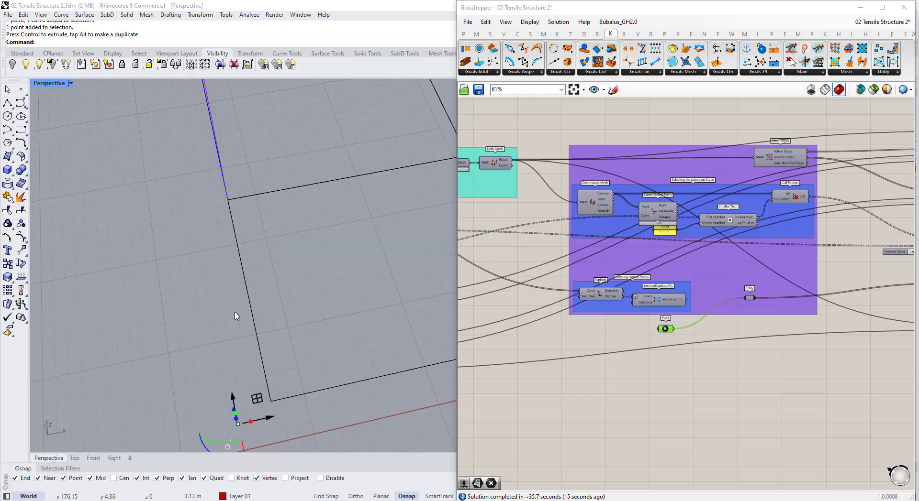
{"action": "scroll", "coordinate": [236, 313], "scroll_direction": "down", "scroll_amount": 10}
{"action": "scroll", "coordinate": [240, 318], "scroll_direction": "up", "scroll_amount": 6}
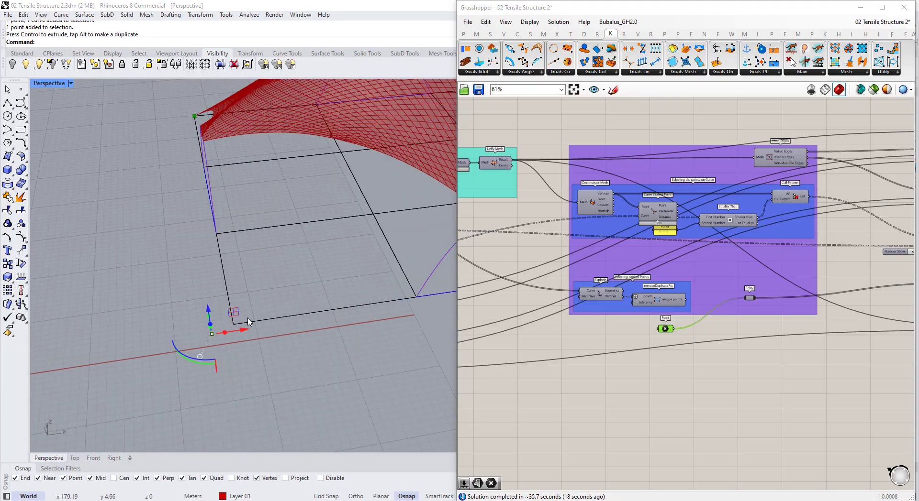
{"action": "left_click", "coordinate": [236, 330]}
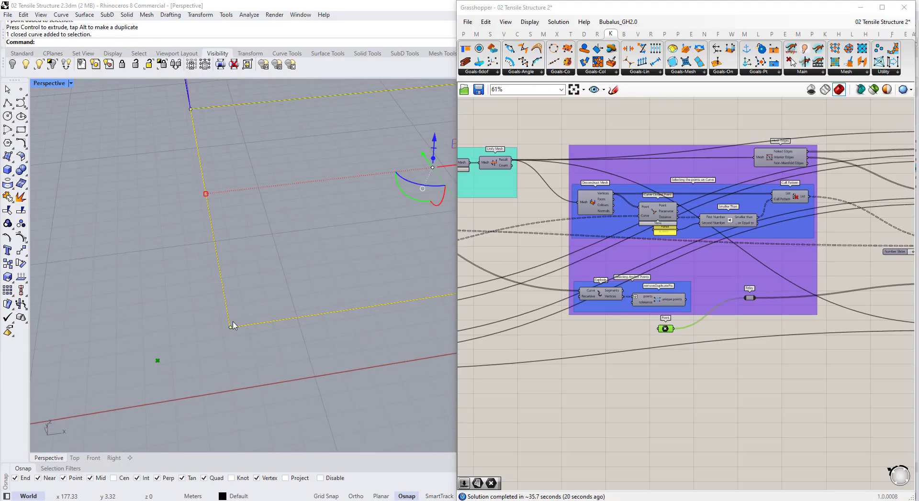
{"action": "scroll", "coordinate": [233, 327], "scroll_direction": "down", "scroll_amount": 3}
{"action": "key", "text": "ctrl+z"}
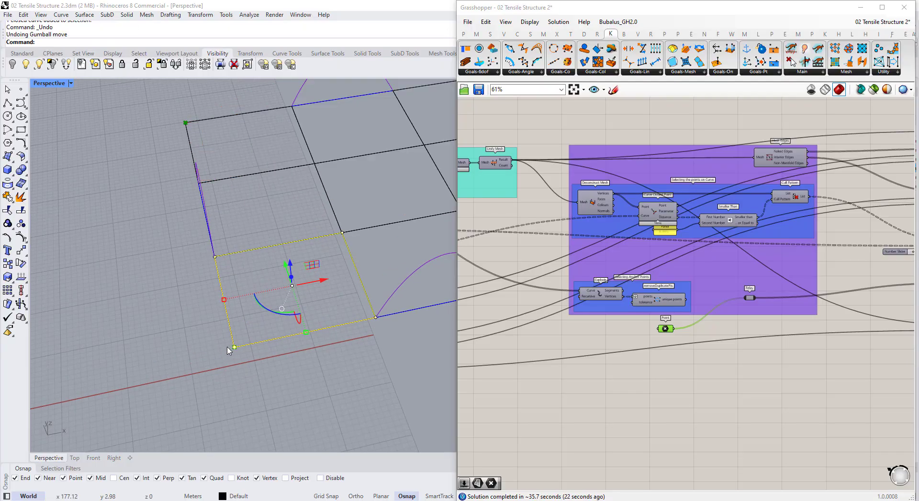
Place point objects at the base ends of the two arches on the grid's adjacent outer edges.
{"action": "left_click", "coordinate": [291, 360]}
{"action": "left_click", "coordinate": [309, 325]}
{"action": "left_click", "coordinate": [351, 323]}
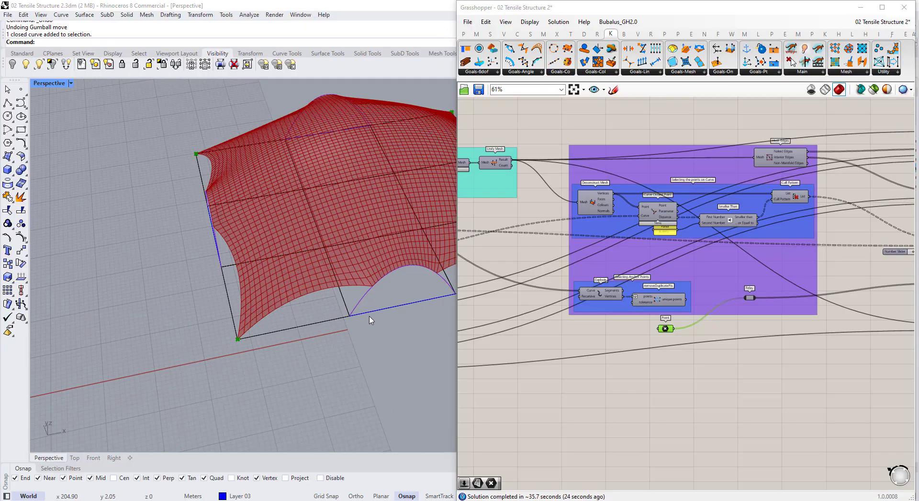
{"action": "left_click", "coordinate": [377, 311]}
{"action": "left_click", "coordinate": [282, 355]}
{"action": "right_click_drag", "start_coordinate": [282, 356], "coordinate": [272, 333]}
{"action": "scroll", "coordinate": [272, 334], "scroll_direction": "down", "scroll_amount": 4}
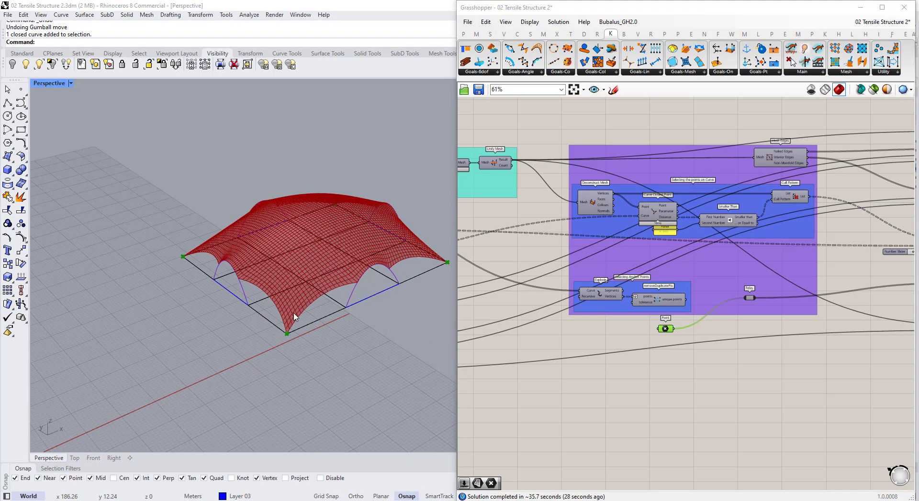
{"action": "right_click_drag", "start_coordinate": [294, 316], "coordinate": [271, 342]}
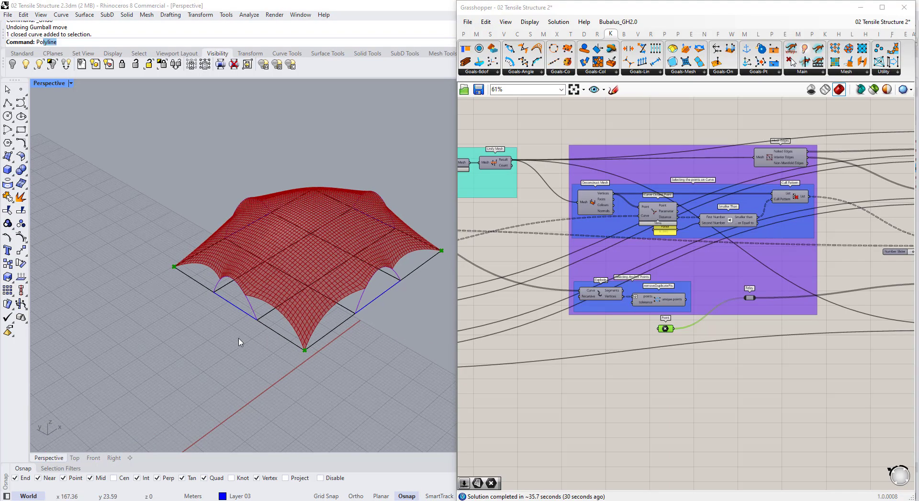
{"action": "key", "text": "Return"}
{"action": "left_click", "coordinate": [258, 321]}
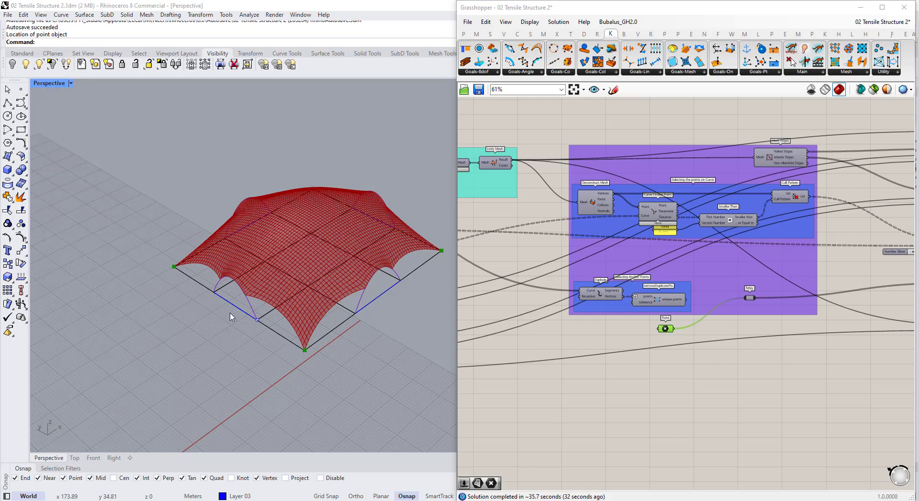
{"action": "right_click", "coordinate": [282, 329]}
{"action": "left_click", "coordinate": [356, 314]}
{"action": "right_click", "coordinate": [414, 300]}
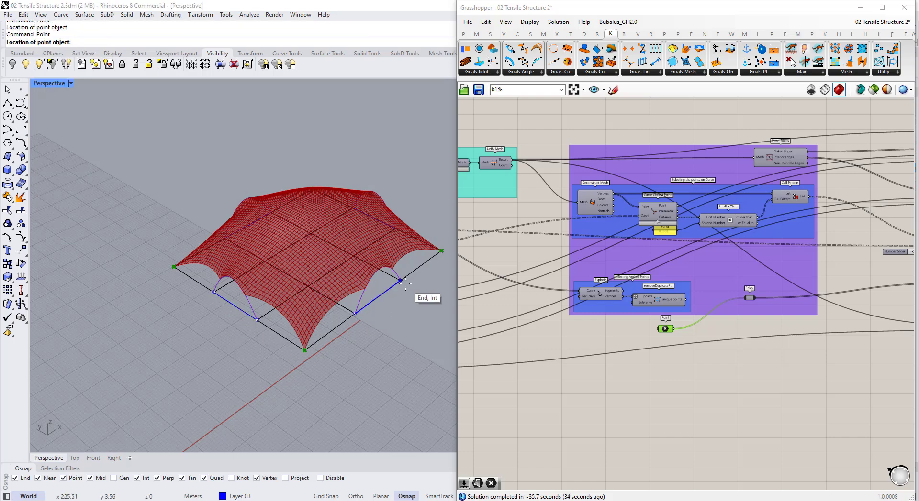
{"action": "left_click", "coordinate": [401, 281]}
Select all point objects with SelPt and reference them as multiple points in the Point parameter.
{"action": "type", "text": "Sel"}
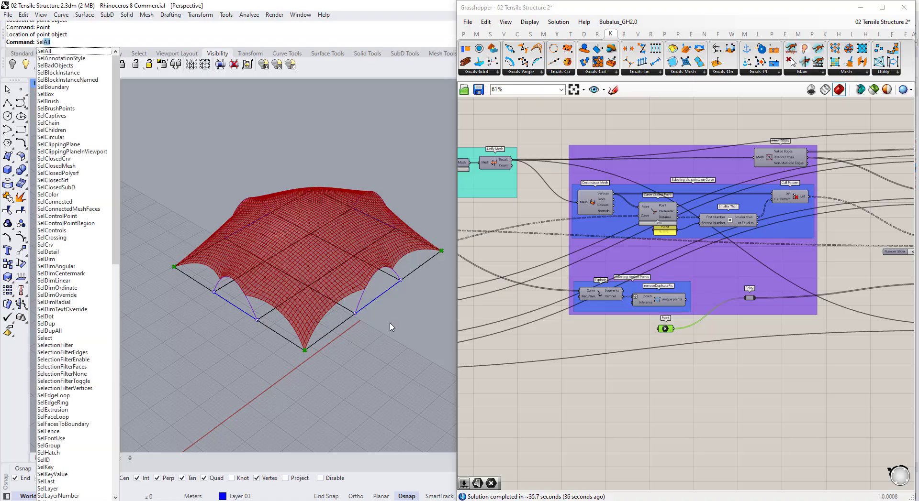
{"action": "type", "text": "Pt"}
{"action": "key", "text": "Return"}
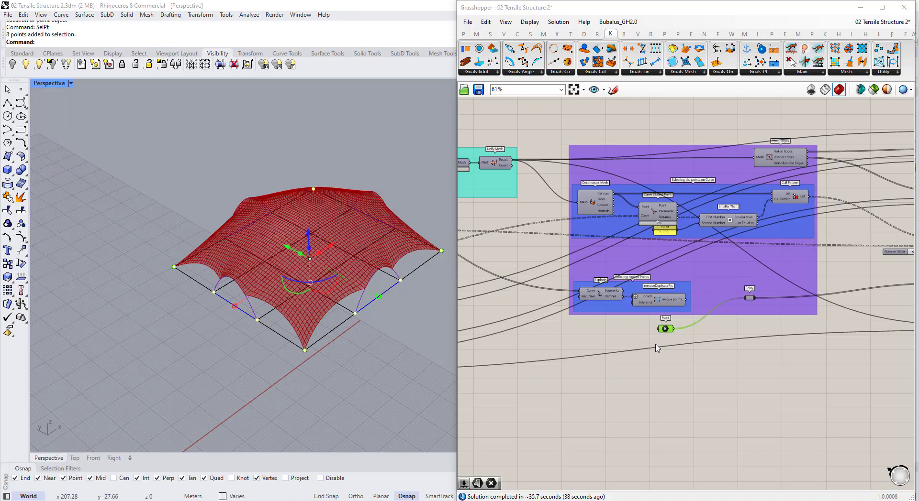
{"action": "right_click", "coordinate": [665, 329]}
{"action": "left_click", "coordinate": [695, 438]}
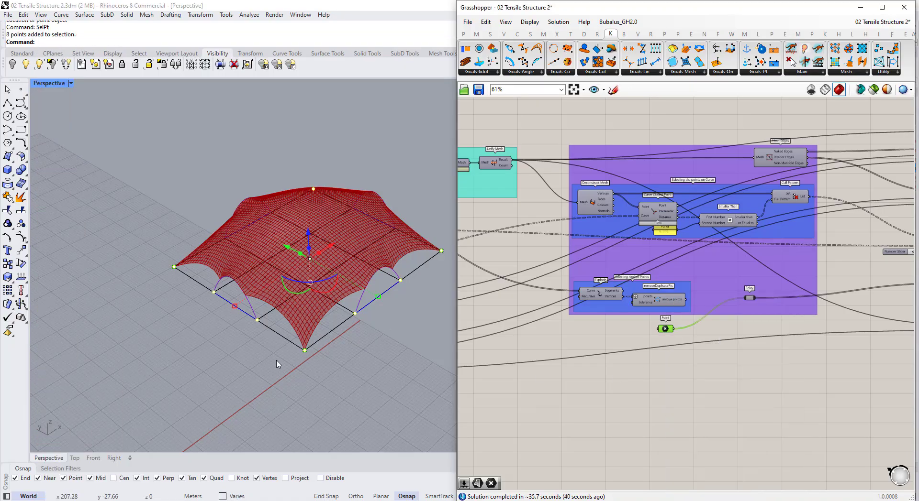
Examine how the membrane is anchored at the arch bases and the outer corners.
{"action": "scroll", "coordinate": [251, 336], "scroll_direction": "up", "scroll_amount": 4}
{"action": "left_click", "coordinate": [243, 364]}
{"action": "right_click_drag", "start_coordinate": [243, 363], "coordinate": [261, 293]}
{"action": "scroll", "coordinate": [261, 293], "scroll_direction": "up", "scroll_amount": 7}
{"action": "left_click", "coordinate": [301, 328]}
{"action": "scroll", "coordinate": [306, 344], "scroll_direction": "down", "scroll_amount": 7}
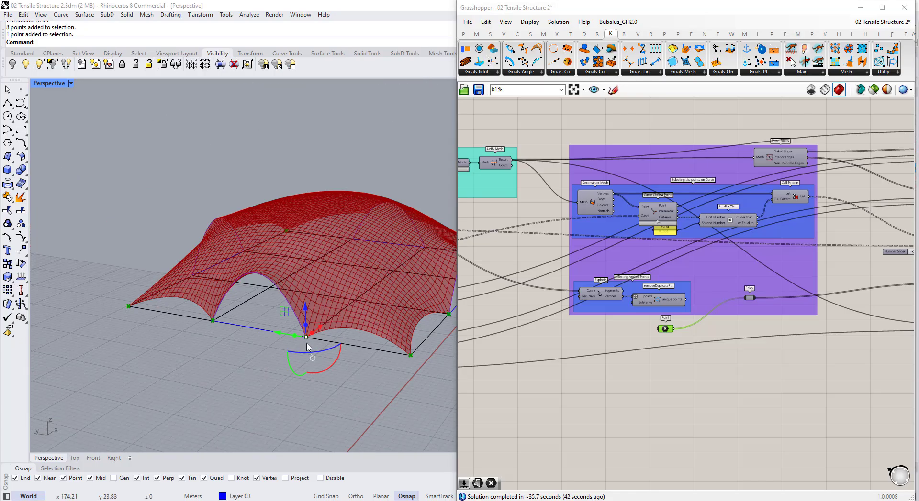
{"action": "scroll", "coordinate": [307, 344], "scroll_direction": "down", "scroll_amount": 5}
{"action": "right_click_drag", "start_coordinate": [306, 344], "coordinate": [411, 290]}
{"action": "scroll", "coordinate": [412, 290], "scroll_direction": "up", "scroll_amount": 4}
{"action": "scroll", "coordinate": [735, 290], "scroll_direction": "down", "scroll_amount": 5}
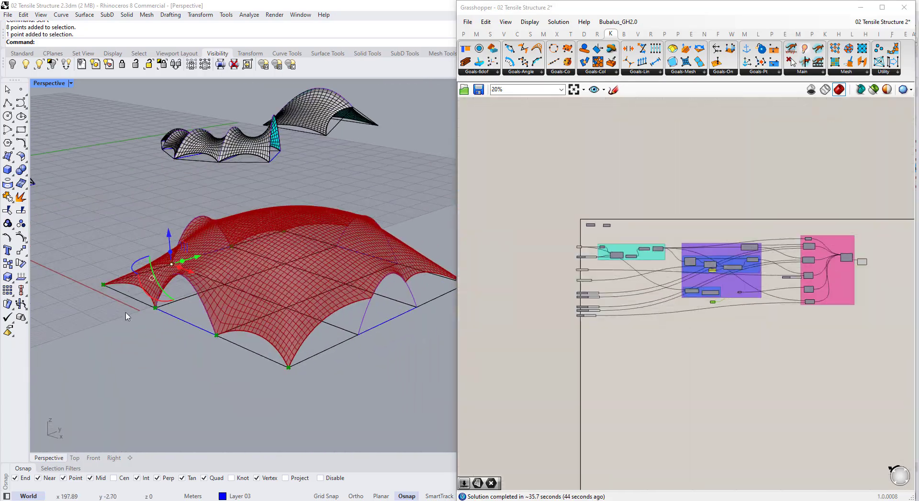
{"action": "right_click_drag", "start_coordinate": [126, 317], "coordinate": [201, 306]}
{"action": "scroll", "coordinate": [598, 306], "scroll_direction": "up", "scroll_amount": 9}
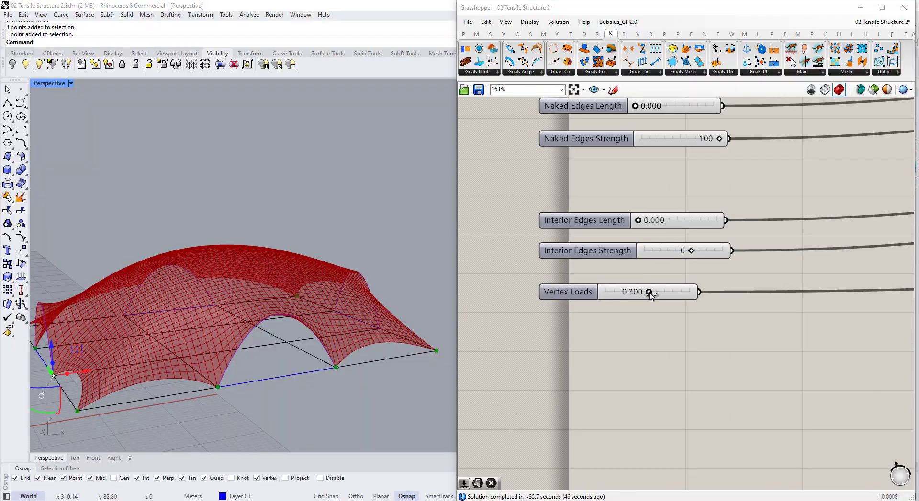
Set the Vertex Loads slider to 0.
{"action": "double_click", "coordinate": [650, 295]}
{"action": "type", "text": "0"}
{"action": "key", "text": "Return"}
{"action": "right_click_drag", "start_coordinate": [444, 373], "coordinate": [401, 340]}
Set the Vertex Loads slider to 0.2 and inspect the resulting membrane shape.
{"action": "double_click", "coordinate": [633, 295]}
{"action": "type", "text": "0.2"}
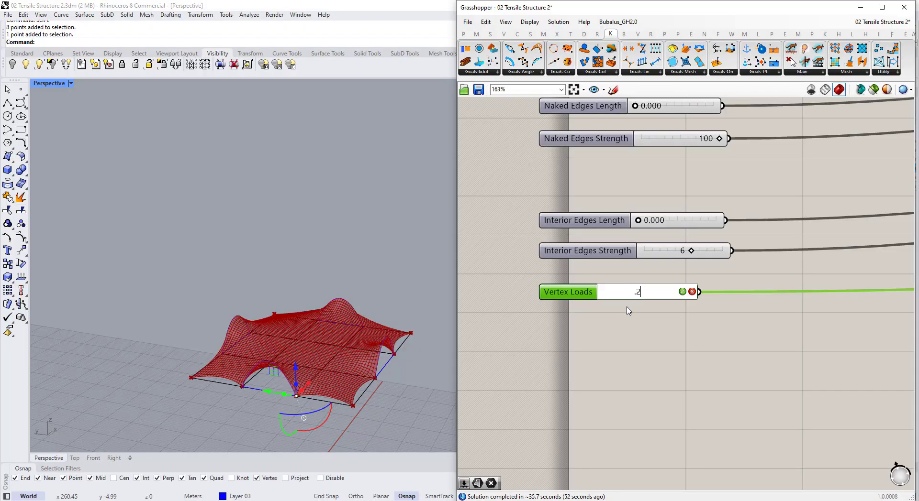
{"action": "key", "text": "Return"}
{"action": "right_click_drag", "start_coordinate": [333, 357], "coordinate": [258, 287]}
{"action": "scroll", "coordinate": [266, 318], "scroll_direction": "down", "scroll_amount": 5}
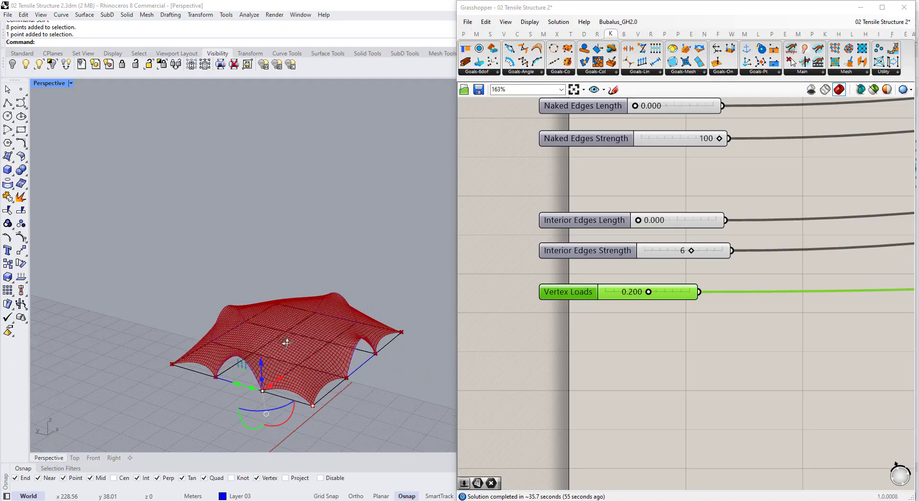
{"action": "right_click_drag", "start_coordinate": [234, 318], "coordinate": [217, 346]}
{"action": "scroll", "coordinate": [400, 317], "scroll_direction": "up", "scroll_amount": 4}
{"action": "scroll", "coordinate": [263, 344], "scroll_direction": "down", "scroll_amount": 4}
{"action": "scroll", "coordinate": [289, 334], "scroll_direction": "down", "scroll_amount": 5}
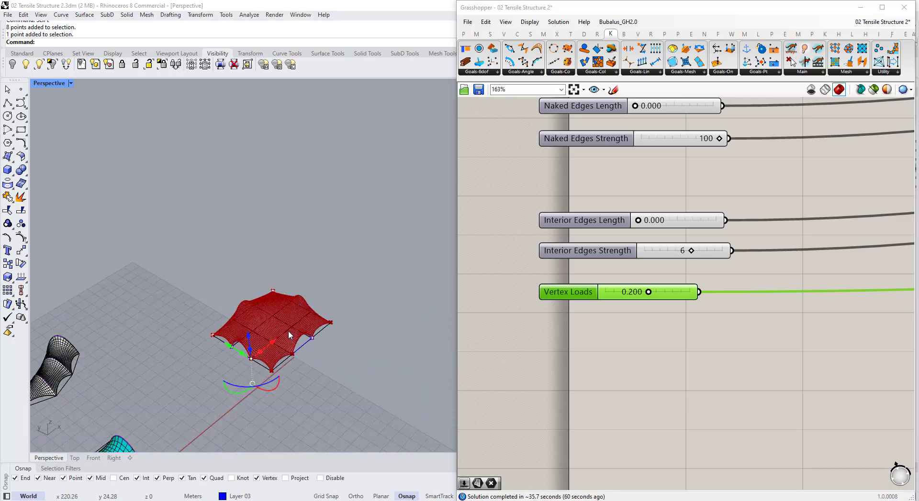
{"action": "key", "text": "Escape"}
{"action": "scroll", "coordinate": [311, 333], "scroll_direction": "up", "scroll_amount": 3}
{"action": "right_click_drag", "start_coordinate": [322, 330], "coordinate": [260, 299]}
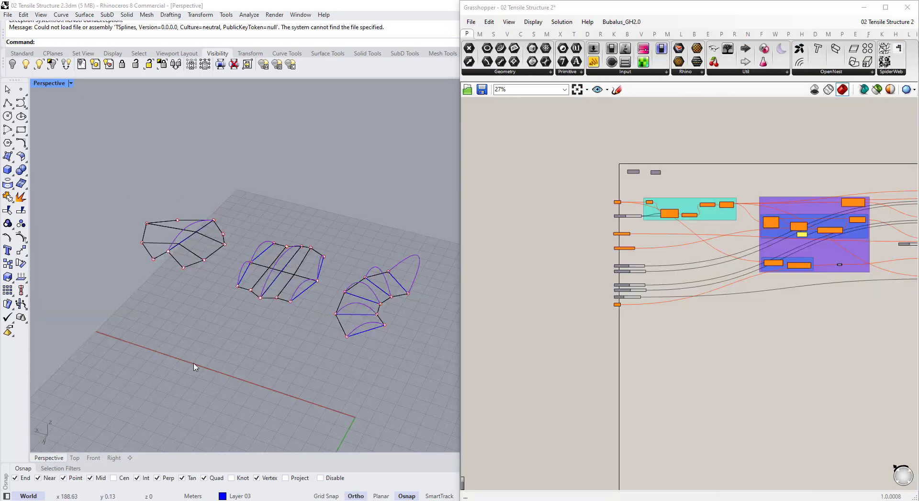
Examine the three new frame layouts made of points, boundary lines and arches.
{"action": "right_click_drag", "start_coordinate": [324, 329], "coordinate": [312, 325], "text": "shift"}
{"action": "scroll", "coordinate": [723, 239], "scroll_direction": "up", "scroll_amount": 1}
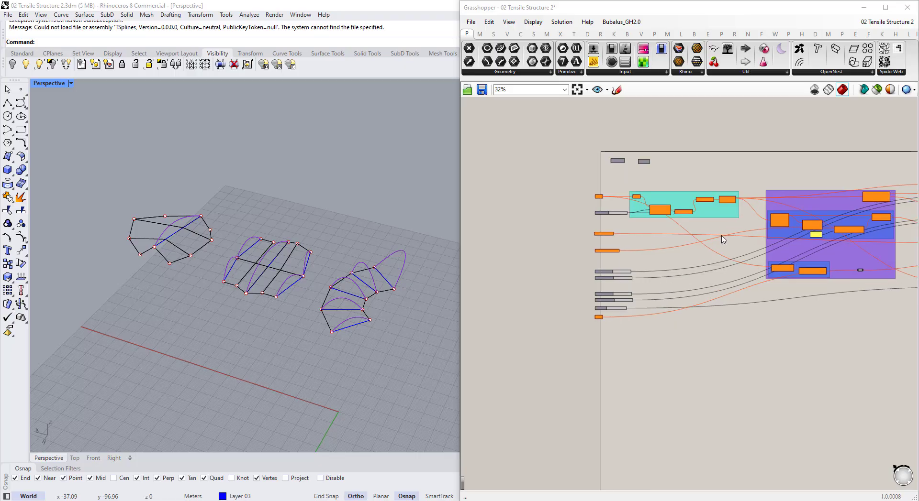
{"action": "right_click_drag", "start_coordinate": [366, 298], "coordinate": [367, 314]}
{"action": "right_click_drag", "start_coordinate": [319, 293], "coordinate": [265, 282]}
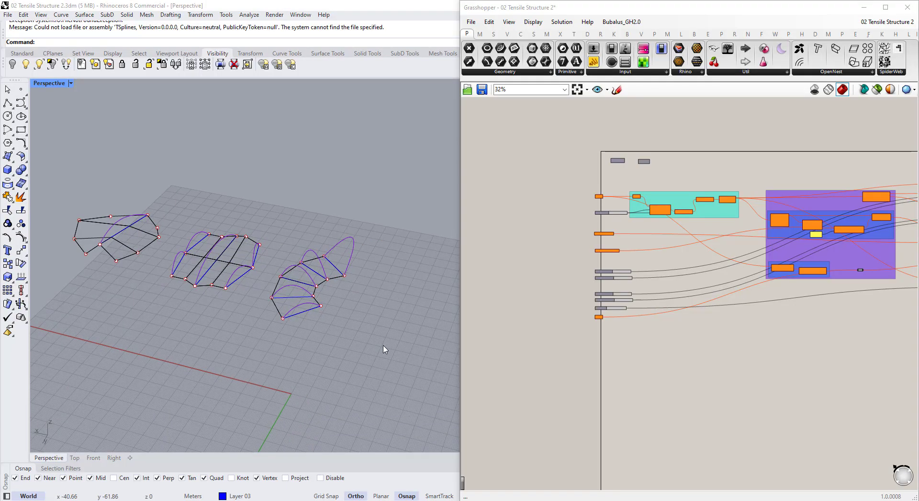
{"action": "left_click_drag", "start_coordinate": [407, 358], "coordinate": [52, 168]}
{"action": "left_click", "coordinate": [303, 344]}
{"action": "right_click_drag", "start_coordinate": [304, 345], "coordinate": [330, 240]}
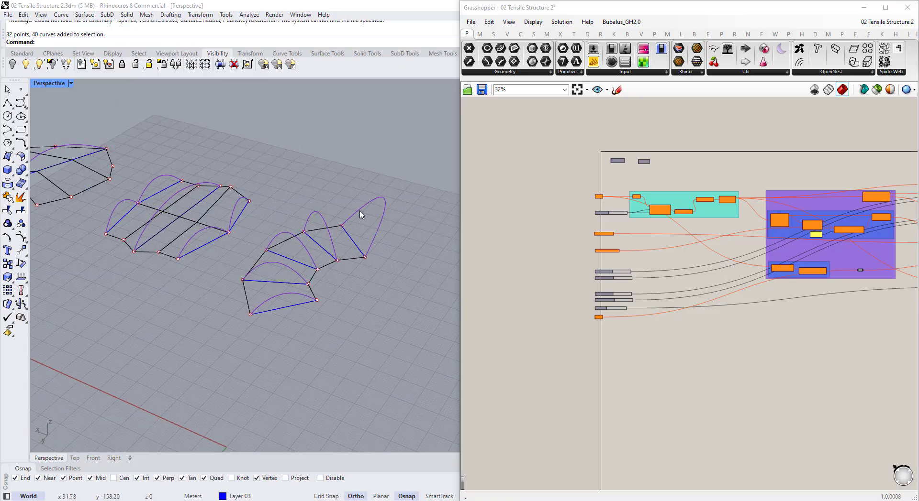
Examine the purple arch curves of the bent four-cell frame one by one.
{"action": "left_click", "coordinate": [375, 203]}
{"action": "left_click", "coordinate": [319, 217]}
{"action": "left_click", "coordinate": [288, 239]}
{"action": "left_click", "coordinate": [267, 265]}
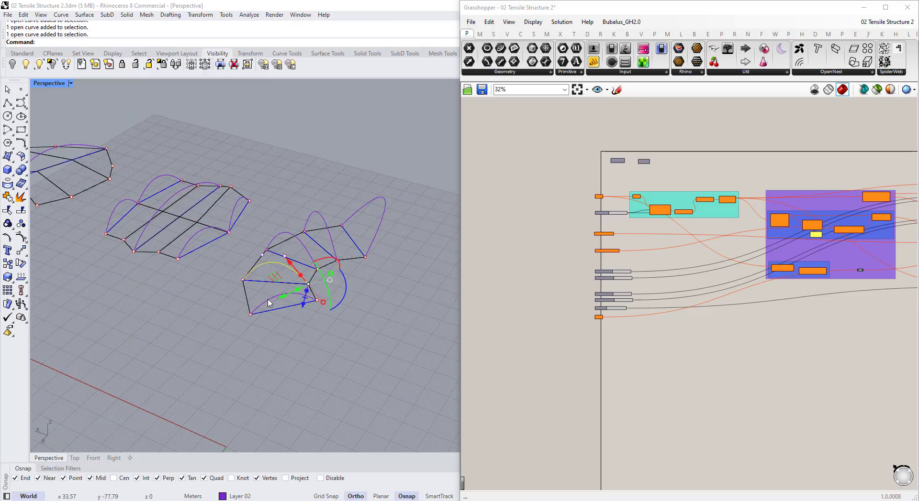
{"action": "left_click", "coordinate": [268, 299]}
{"action": "scroll", "coordinate": [272, 283], "scroll_direction": "up", "scroll_amount": 5}
{"action": "left_click", "coordinate": [284, 329]}
{"action": "left_click", "coordinate": [245, 307]}
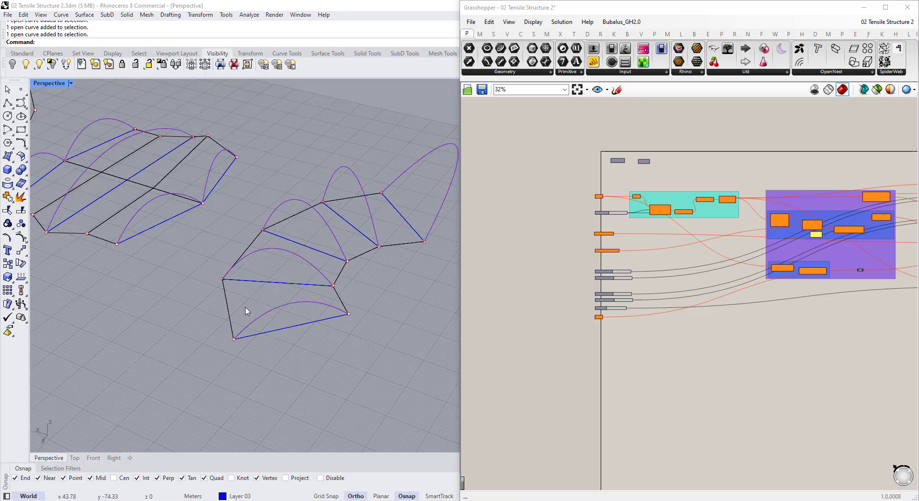
{"action": "right_click_drag", "start_coordinate": [284, 284], "coordinate": [302, 283]}
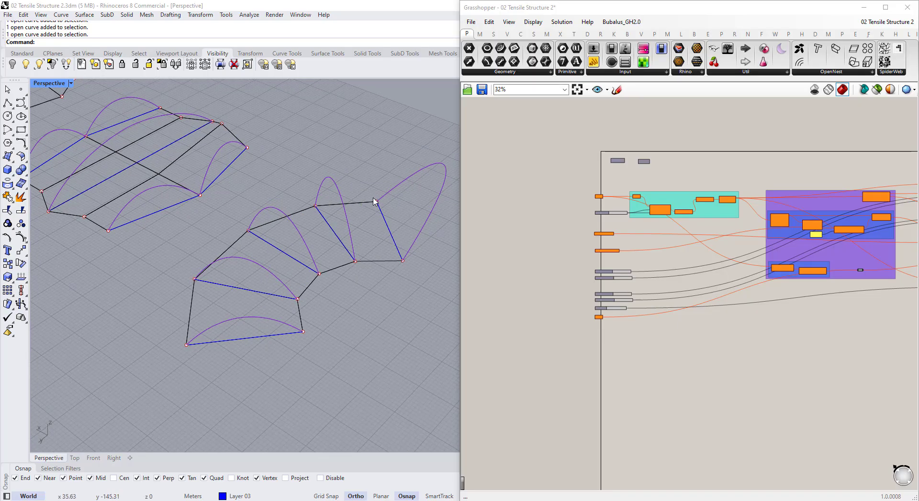
{"action": "left_click", "coordinate": [437, 166]}
{"action": "left_click", "coordinate": [333, 179]}
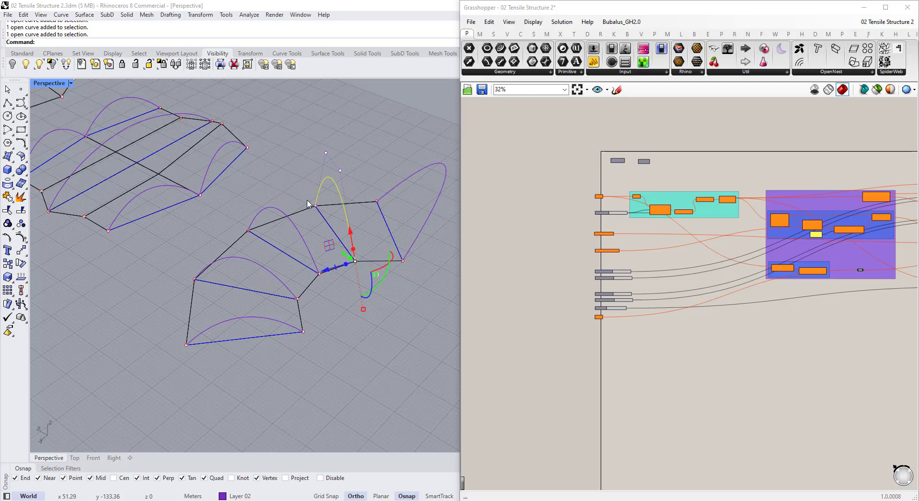
{"action": "right_click_drag", "start_coordinate": [288, 211], "coordinate": [271, 204]}
{"action": "left_click", "coordinate": [329, 168]}
Check the closed boundary curves of the cells in the bent four-cell frame.
{"action": "left_click", "coordinate": [356, 202]}
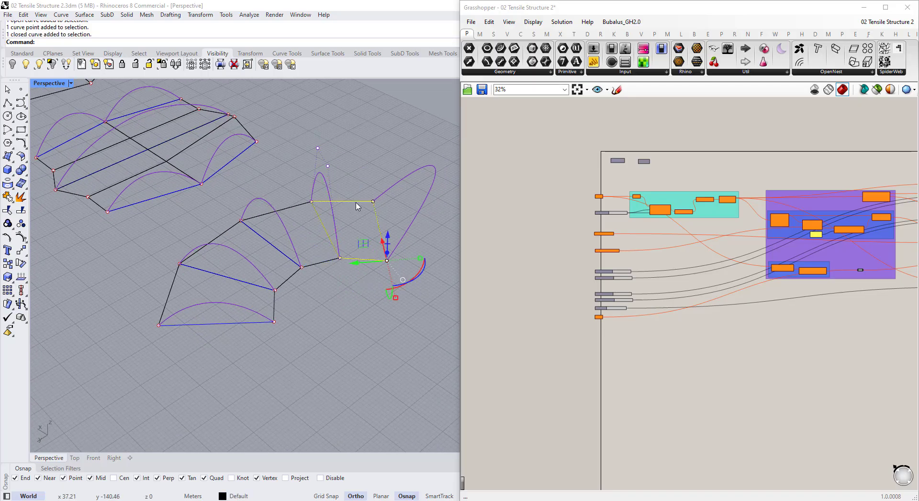
{"action": "key", "text": "Escape"}
{"action": "left_click", "coordinate": [302, 204]}
{"action": "left_click", "coordinate": [229, 232]}
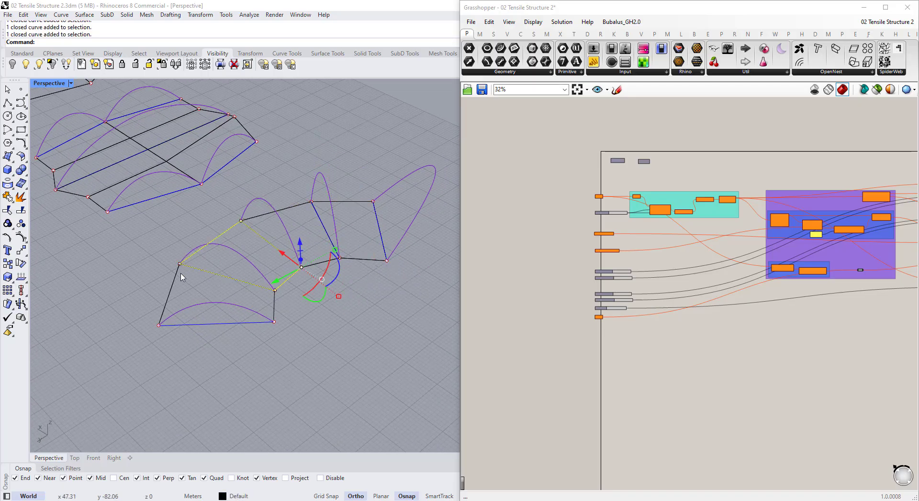
{"action": "left_click", "coordinate": [180, 272]}
{"action": "key", "text": "Escape"}
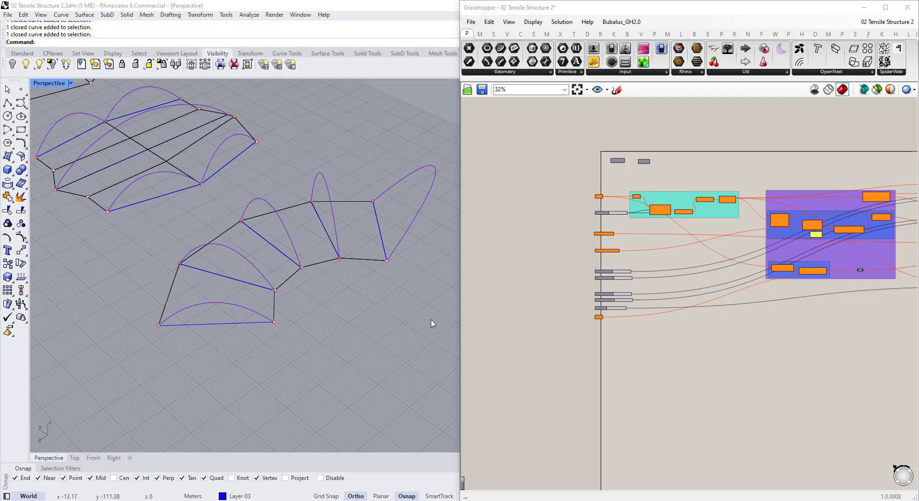
Assign the four closed cell boundary curves of the bent frame to the Curve parameter that feeds the Surface component.
{"action": "scroll", "coordinate": [580, 206], "scroll_direction": "up", "scroll_amount": 6}
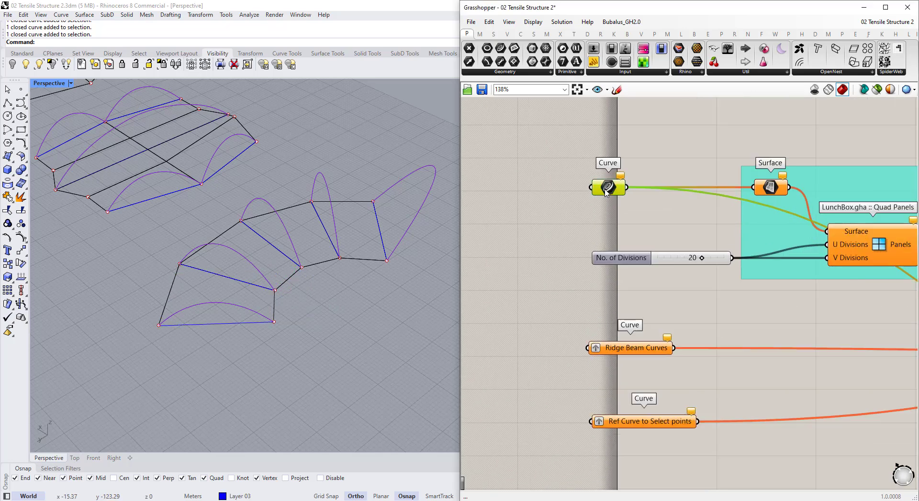
{"action": "right_click", "coordinate": [606, 193]}
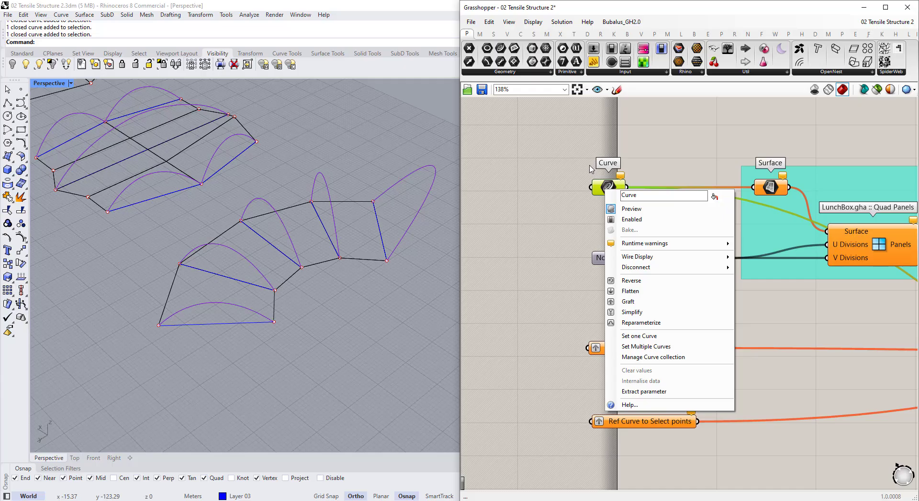
{"action": "left_click", "coordinate": [591, 169]}
{"action": "right_click", "coordinate": [607, 186]}
{"action": "left_click", "coordinate": [646, 347]}
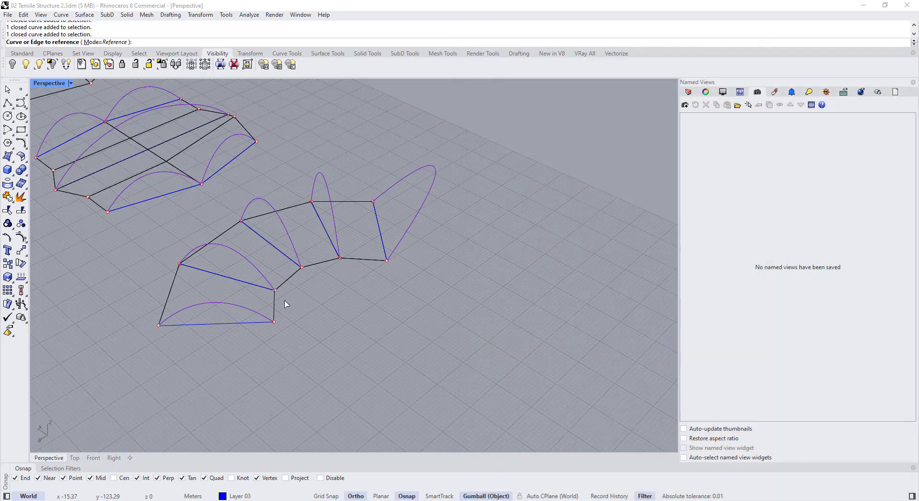
{"action": "left_click", "coordinate": [275, 306]}
{"action": "left_click", "coordinate": [294, 277]}
{"action": "left_click", "coordinate": [321, 263]}
{"action": "left_click", "coordinate": [358, 259]}
{"action": "key", "text": "Return"}
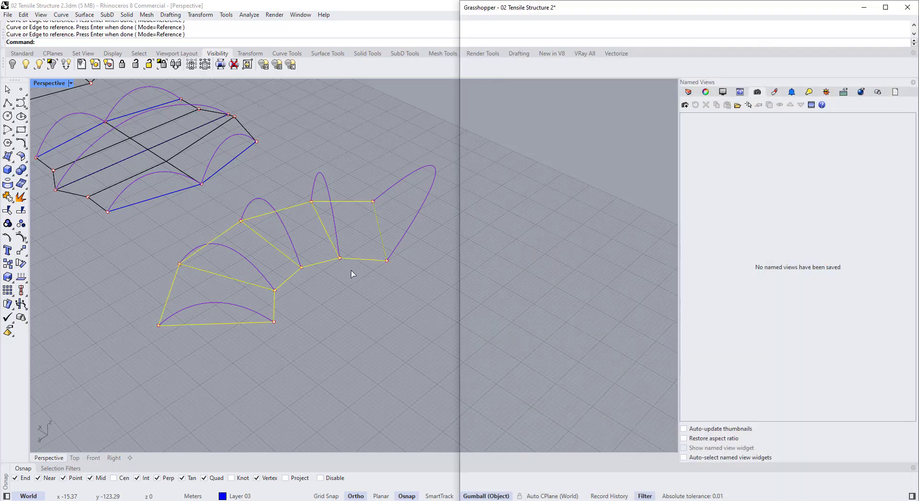
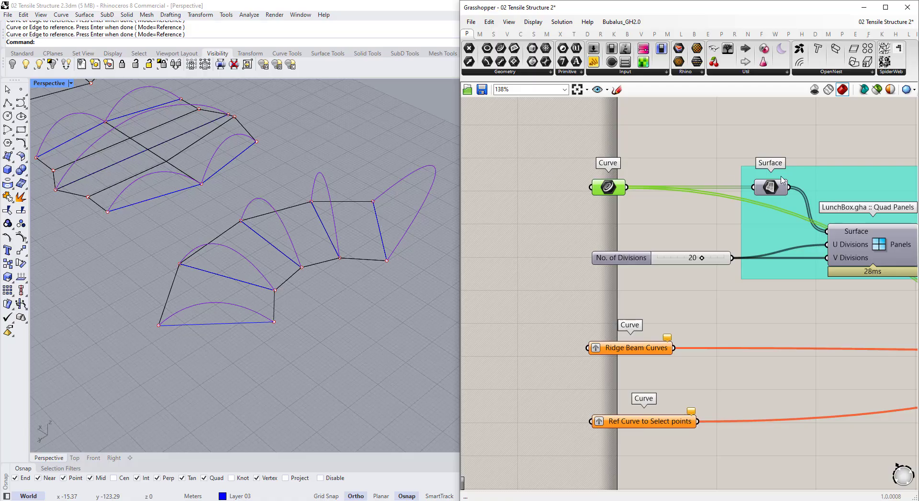
Lock the Grasshopper solver so inputs can be replaced without recomputing the definition.
{"action": "scroll", "coordinate": [781, 172], "scroll_direction": "down", "scroll_amount": 5}
{"action": "scroll", "coordinate": [574, 182], "scroll_direction": "up", "scroll_amount": 3}
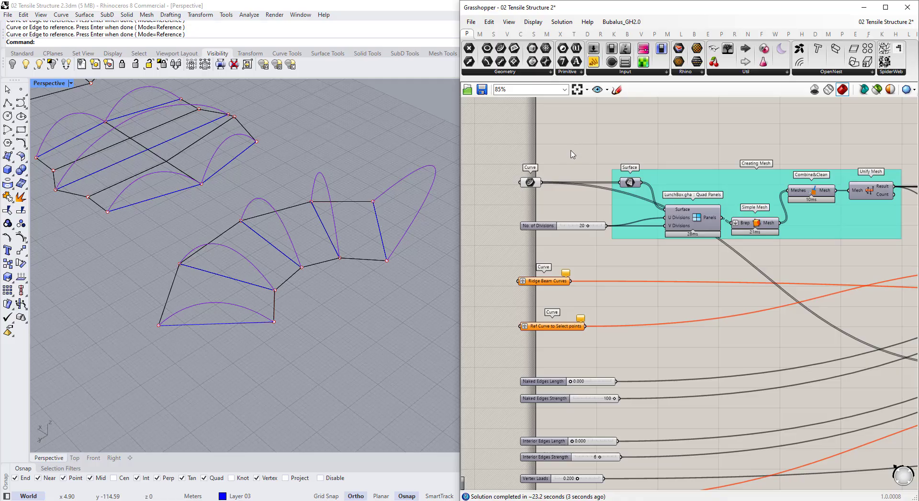
{"action": "middle_click", "coordinate": [571, 153]}
{"action": "left_click", "coordinate": [571, 177]}
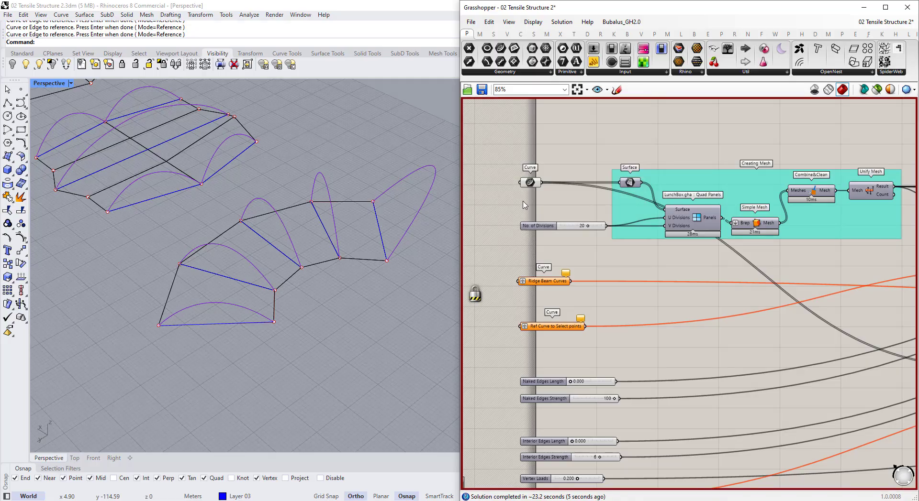
{"action": "left_click", "coordinate": [531, 182]}
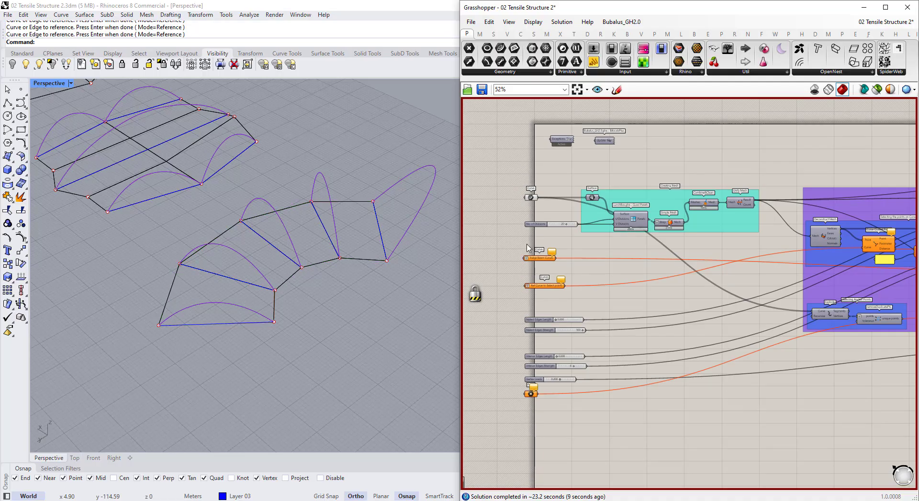
{"action": "scroll", "coordinate": [526, 192], "scroll_direction": "down", "scroll_amount": 2}
{"action": "middle_click", "coordinate": [507, 206]}
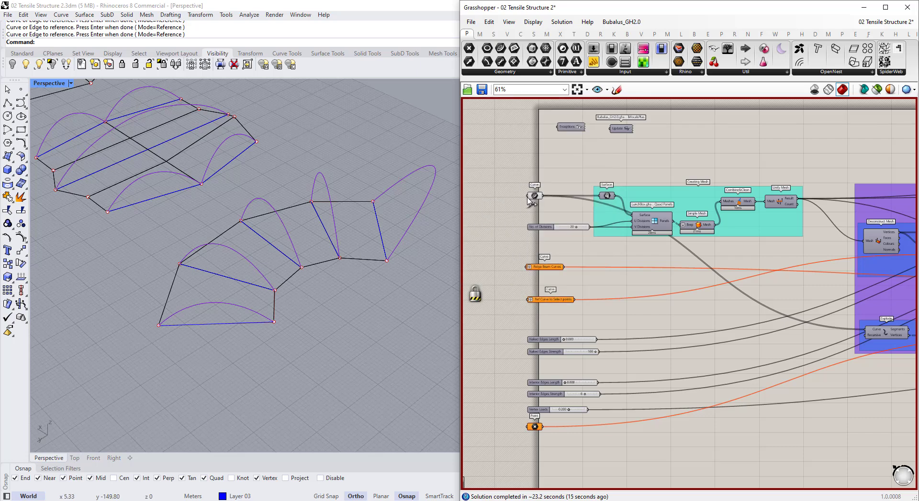
{"action": "left_click_drag", "start_coordinate": [534, 196], "coordinate": [532, 194]}
{"action": "left_click", "coordinate": [503, 266]}
Reference the five purple arches of the bent frame in the Ridge Beam Curves parameter.
{"action": "scroll", "coordinate": [512, 270], "scroll_direction": "up", "scroll_amount": 3}
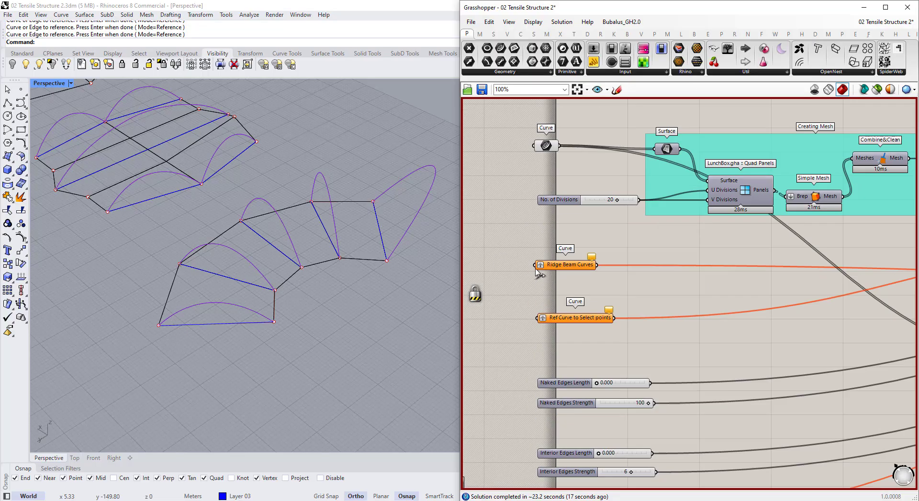
{"action": "left_click", "coordinate": [584, 270]}
{"action": "right_click", "coordinate": [561, 269]}
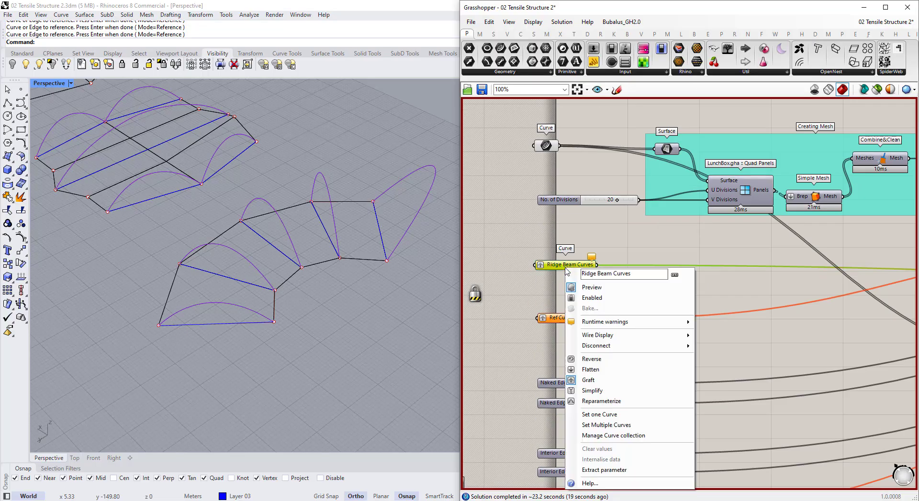
{"action": "left_click", "coordinate": [588, 427]}
{"action": "left_click", "coordinate": [434, 177]}
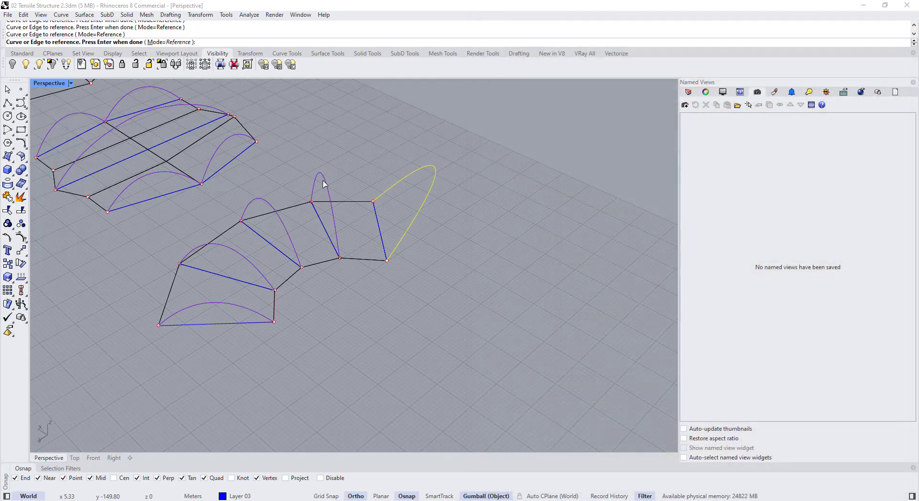
{"action": "left_click", "coordinate": [324, 184]}
{"action": "left_click", "coordinate": [260, 202]}
{"action": "left_click", "coordinate": [230, 250]}
{"action": "left_click", "coordinate": [224, 303]}
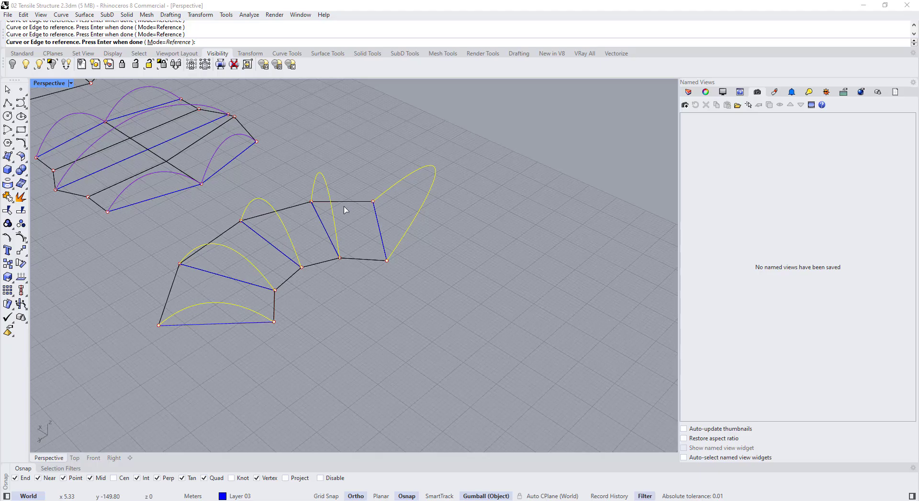
{"action": "key", "text": "Return"}
Reference the five blue straight base lines under the arches in the Ref Curve to Select points parameter.
{"action": "left_click", "coordinate": [575, 319]}
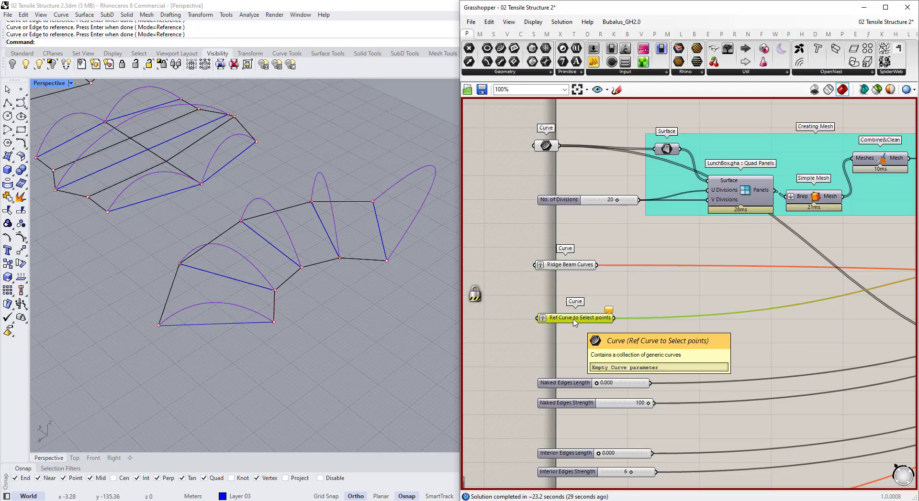
{"action": "right_click", "coordinate": [574, 319]}
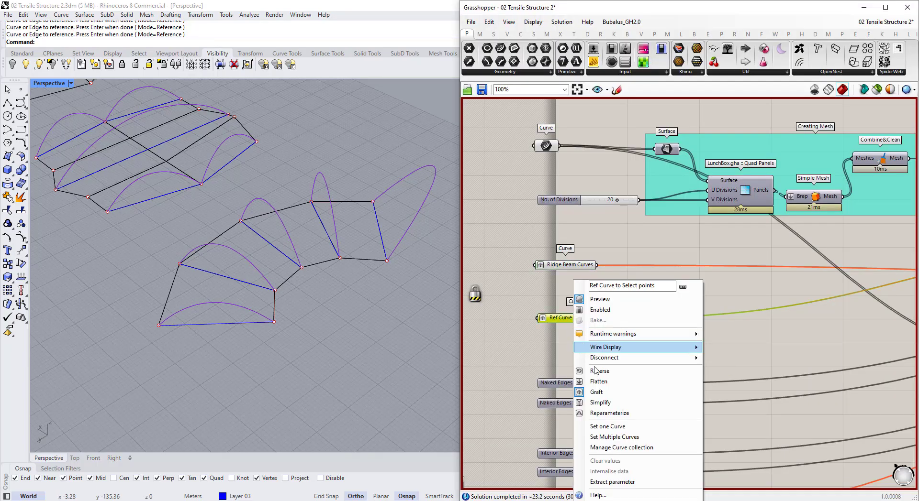
{"action": "left_click", "coordinate": [609, 437]}
{"action": "left_click", "coordinate": [377, 221]}
{"action": "left_click", "coordinate": [407, 254]}
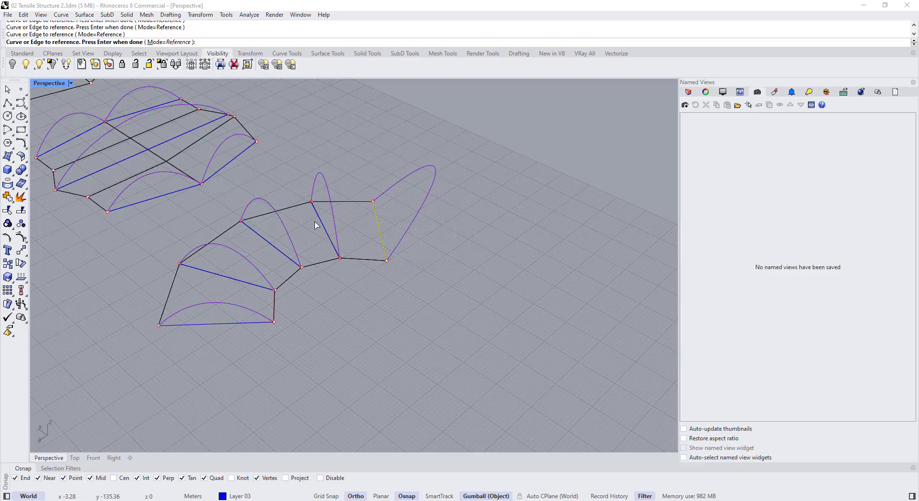
{"action": "left_click", "coordinate": [320, 223]}
{"action": "left_click", "coordinate": [342, 261]}
{"action": "left_click", "coordinate": [287, 246]}
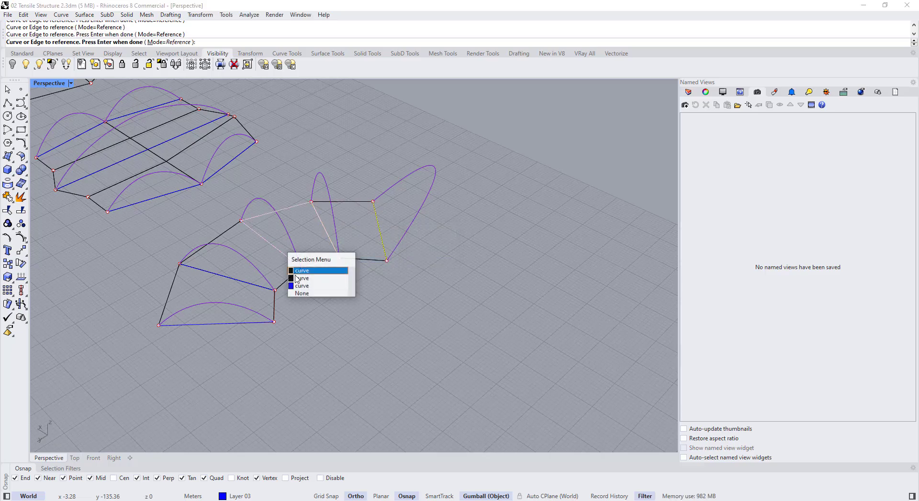
{"action": "left_click", "coordinate": [335, 283]}
{"action": "left_click", "coordinate": [241, 287]}
{"action": "left_click", "coordinate": [263, 315]}
{"action": "left_click", "coordinate": [241, 323]}
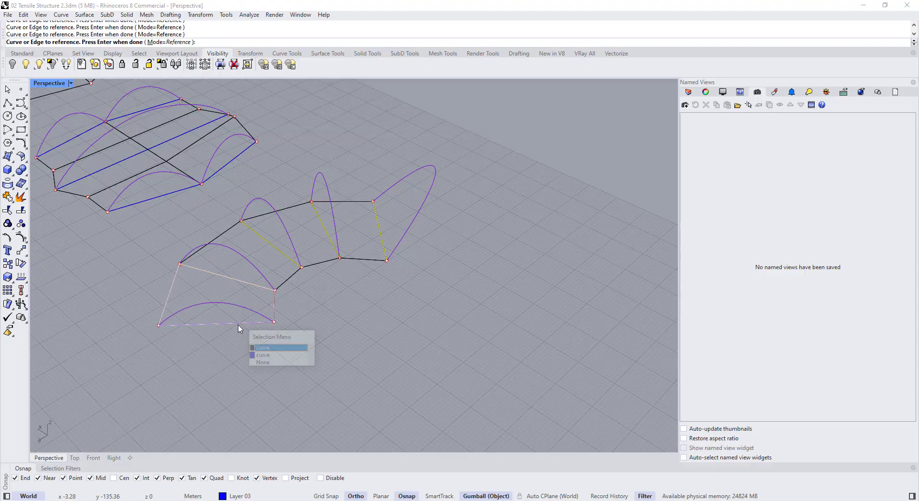
{"action": "left_click", "coordinate": [267, 353]}
{"action": "key", "text": "Return"}
Try to reference the bent frame's corner points in the Point parameter as multiple points.
{"action": "scroll", "coordinate": [576, 383], "scroll_direction": "down", "scroll_amount": 3}
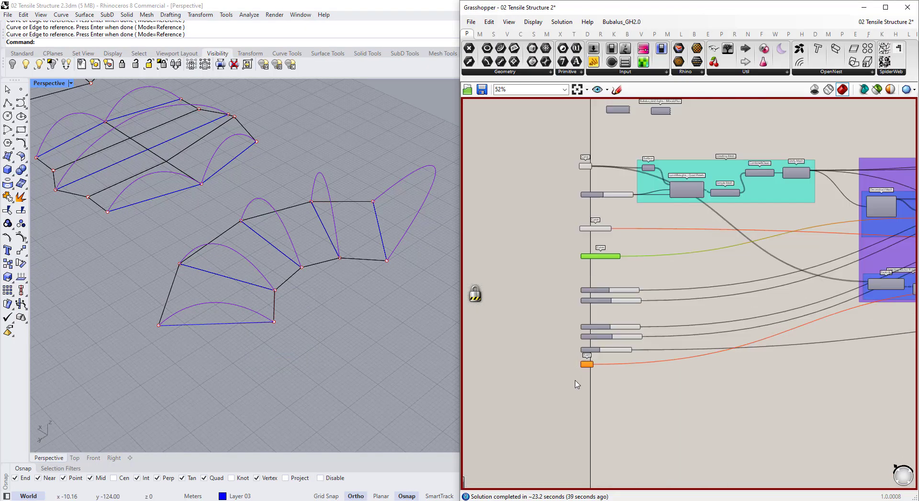
{"action": "scroll", "coordinate": [595, 352], "scroll_direction": "up", "scroll_amount": 3}
{"action": "right_click", "coordinate": [598, 355]}
{"action": "left_click", "coordinate": [638, 437]}
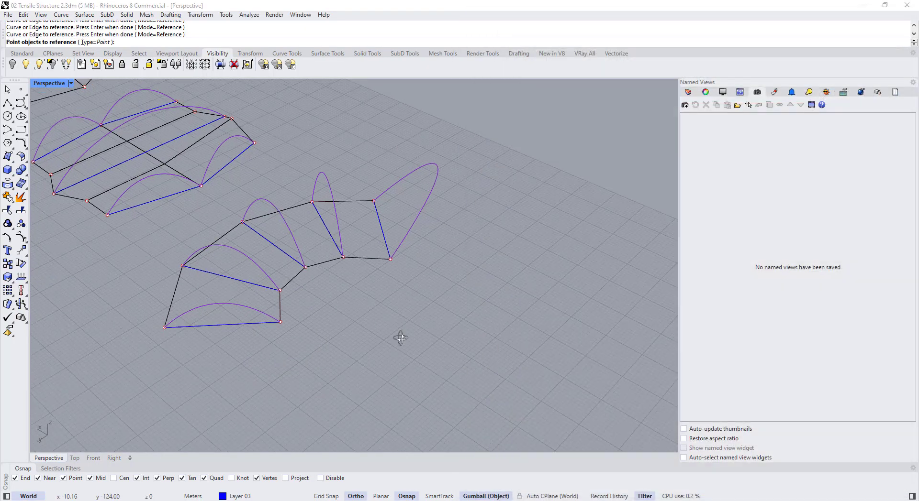
{"action": "right_click_drag", "start_coordinate": [400, 335], "coordinate": [254, 156]}
{"action": "left_click_drag", "start_coordinate": [219, 132], "coordinate": [396, 343]}
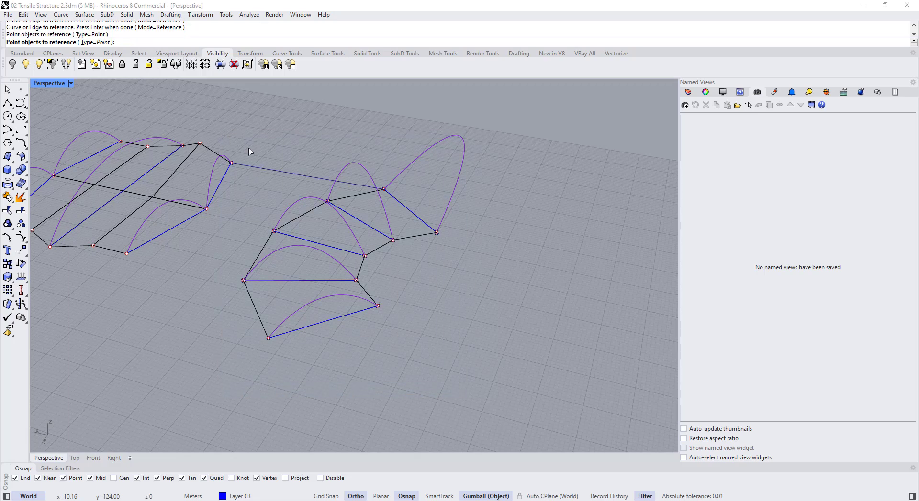
{"action": "left_click_drag", "start_coordinate": [251, 153], "coordinate": [208, 186]}
{"action": "left_click_drag", "start_coordinate": [226, 139], "coordinate": [261, 179]}
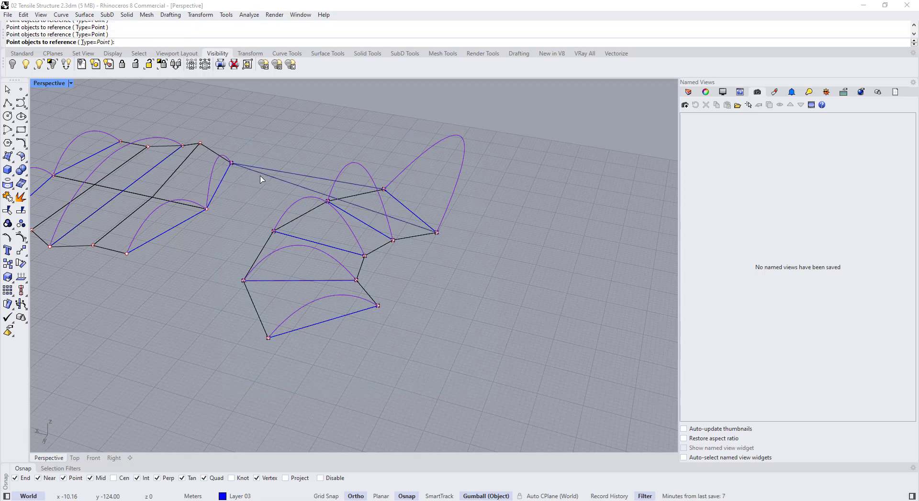
{"action": "key", "text": "Return"}
Reassign the Point parameter with only the corner points of the bent frame.
{"action": "right_click", "coordinate": [598, 351]}
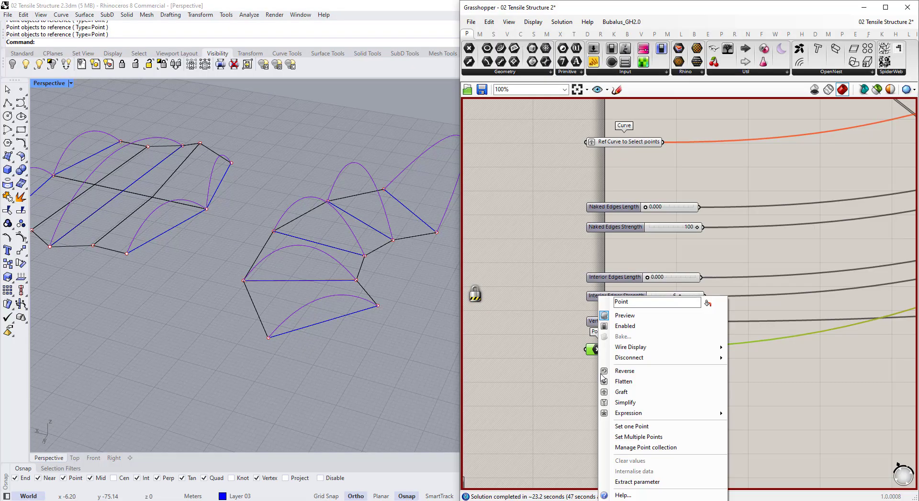
{"action": "left_click", "coordinate": [632, 436]}
{"action": "left_click_drag", "start_coordinate": [301, 123], "coordinate": [571, 420]}
{"action": "right_click_drag", "start_coordinate": [540, 397], "coordinate": [330, 256]}
{"action": "right_click", "coordinate": [330, 255]}
Unlock the solver to compute the membrane over the bent four-cell frame and inspect its shape.
{"action": "scroll", "coordinate": [566, 270], "scroll_direction": "down", "scroll_amount": 3}
{"action": "scroll", "coordinate": [562, 286], "scroll_direction": "down", "scroll_amount": 2}
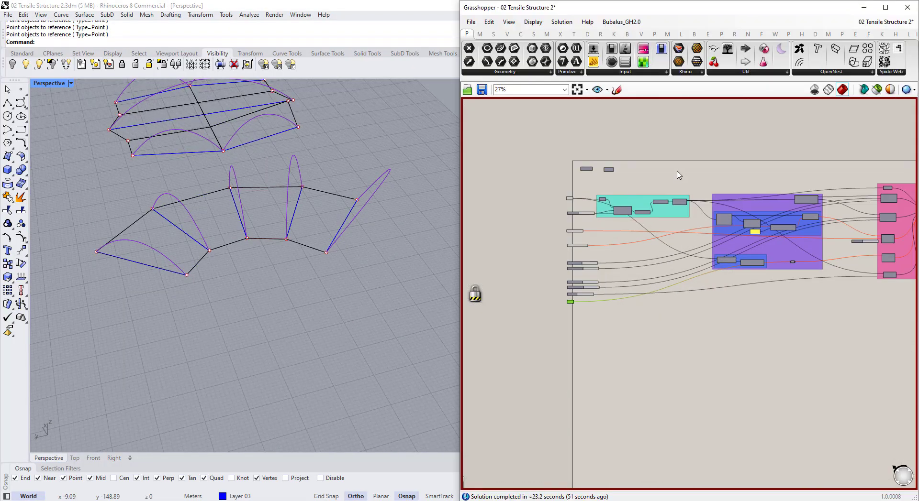
{"action": "scroll", "coordinate": [562, 268], "scroll_direction": "up", "scroll_amount": 4}
{"action": "scroll", "coordinate": [563, 255], "scroll_direction": "up", "scroll_amount": 1}
{"action": "middle_click", "coordinate": [565, 249]}
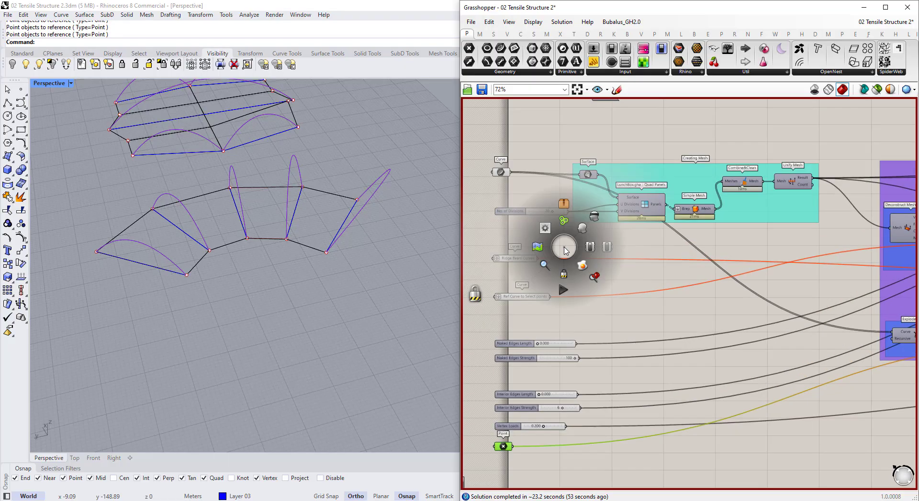
{"action": "left_click", "coordinate": [563, 276]}
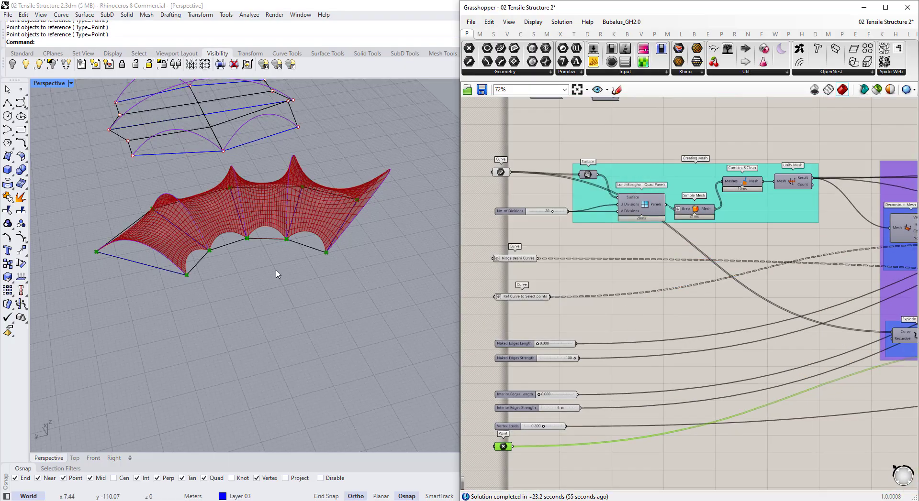
{"action": "right_click_drag", "start_coordinate": [378, 303], "coordinate": [283, 254]}
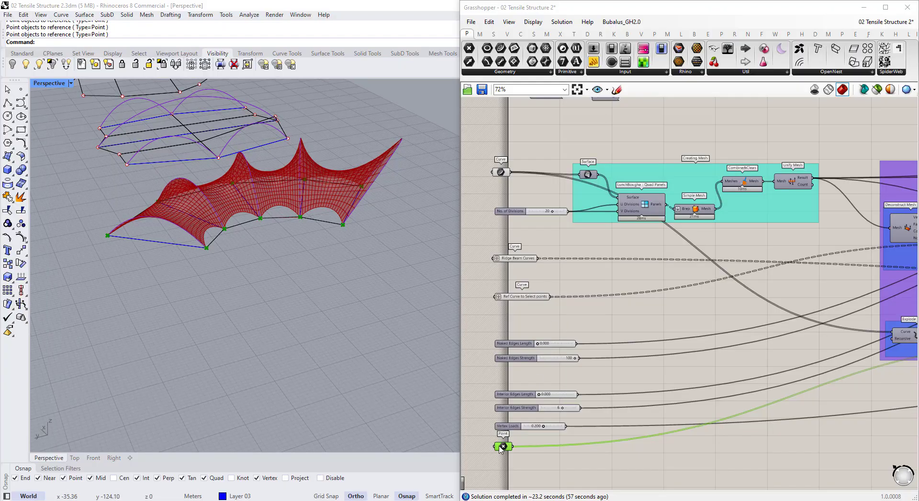
Set the Vertex Loads slider to 0 and inspect the resulting membrane.
{"action": "scroll", "coordinate": [519, 437], "scroll_direction": "up", "scroll_amount": 5}
{"action": "mouse_move", "coordinate": [573, 411]}
{"action": "left_mouse_down"}
{"action": "mouse_move", "coordinate": [563, 411]}
{"action": "mouse_move", "coordinate": [579, 414]}
{"action": "left_mouse_up"}
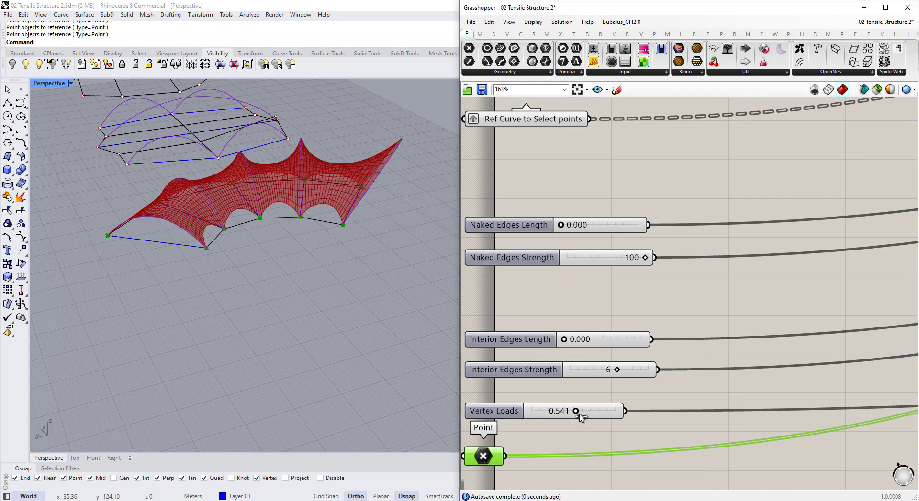
{"action": "scroll", "coordinate": [579, 414], "scroll_direction": "up", "scroll_amount": 1}
{"action": "double_click", "coordinate": [580, 414]}
{"action": "type", "text": "0"}
{"action": "key", "text": "Return"}
{"action": "mouse_move", "coordinate": [250, 273]}
{"action": "right_mouse_down"}
{"action": "mouse_move", "coordinate": [218, 249]}
{"action": "mouse_move", "coordinate": [266, 274]}
{"action": "right_mouse_up"}
Locate the List Item component after the ZombieSolver and make Default the current Rhino layer.
{"action": "scroll", "coordinate": [521, 277], "scroll_direction": "down", "scroll_amount": 8}
{"action": "scroll", "coordinate": [522, 277], "scroll_direction": "down", "scroll_amount": 2}
{"action": "scroll", "coordinate": [744, 248], "scroll_direction": "up", "scroll_amount": 6}
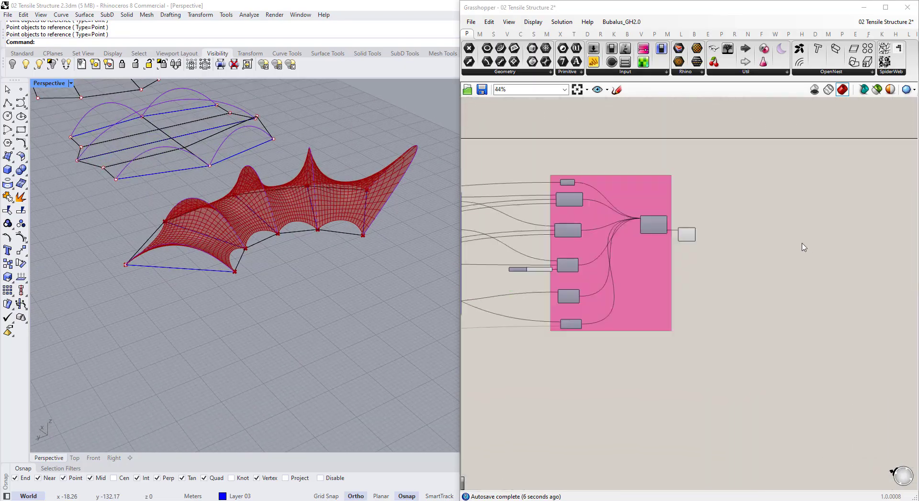
{"action": "left_click", "coordinate": [668, 231]}
{"action": "right_click", "coordinate": [676, 232]}
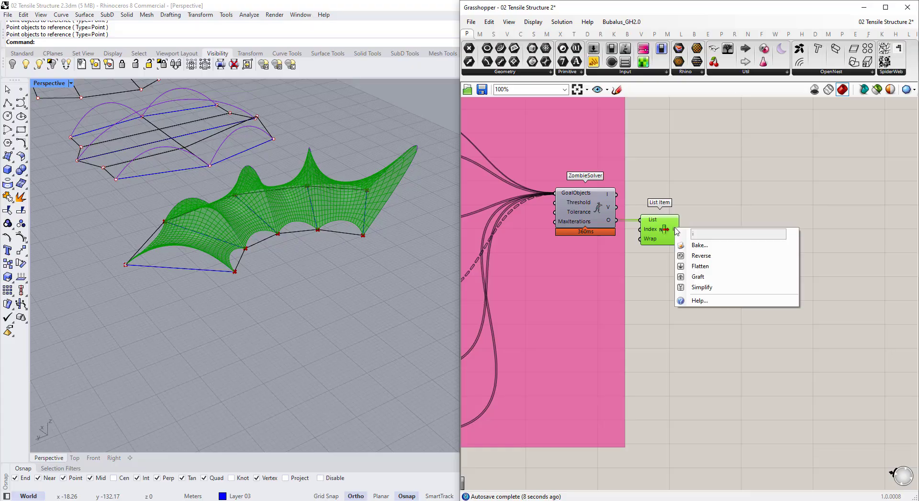
{"action": "left_click", "coordinate": [722, 214]}
{"action": "left_click", "coordinate": [863, 7]}
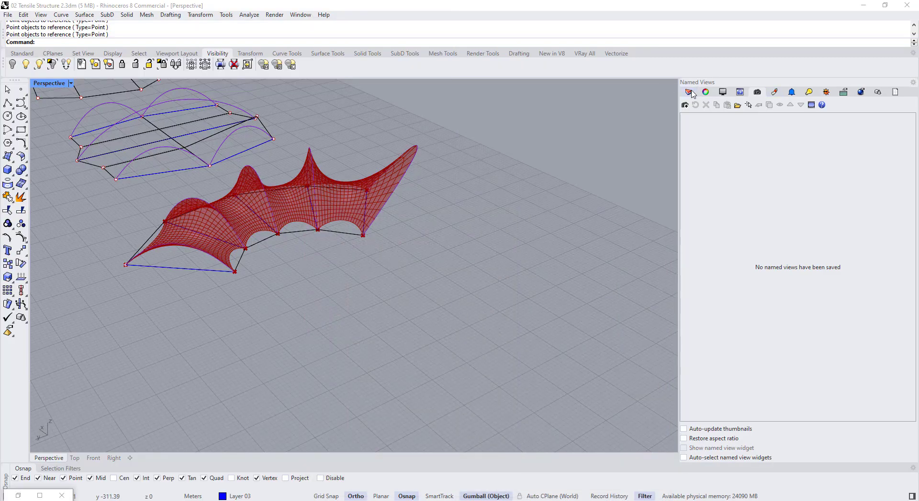
{"action": "left_click", "coordinate": [688, 91]}
{"action": "type", "text": "Grasshopper"}
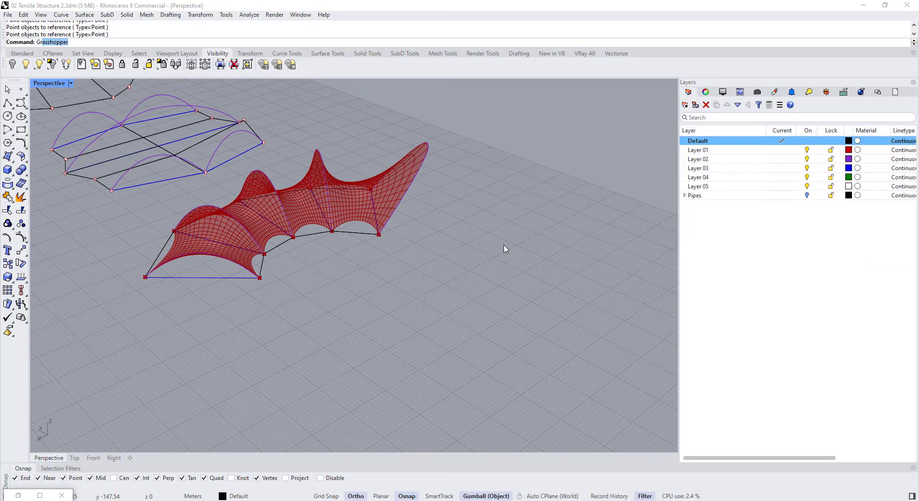
{"action": "key", "text": "Return"}
Bake the relaxed membrane mesh from the List Item component into Rhino.
{"action": "left_click", "coordinate": [669, 231]}
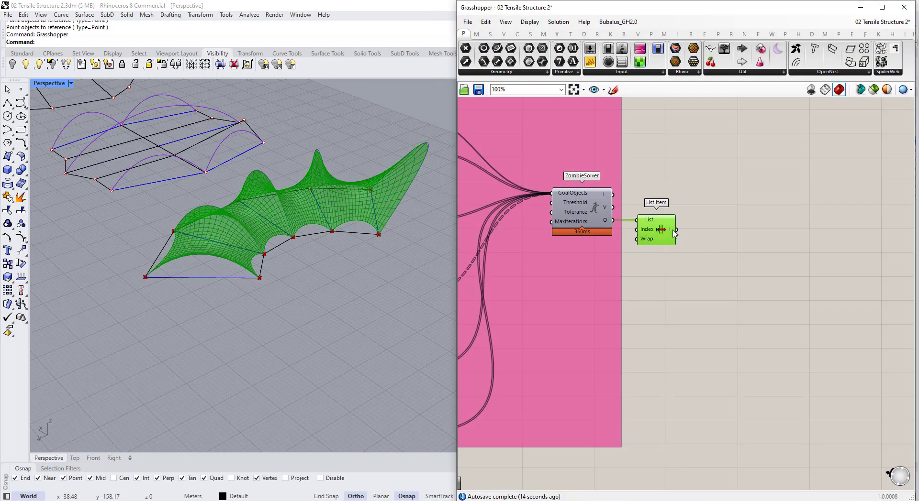
{"action": "middle_click", "coordinate": [673, 232]}
{"action": "left_click", "coordinate": [689, 248]}
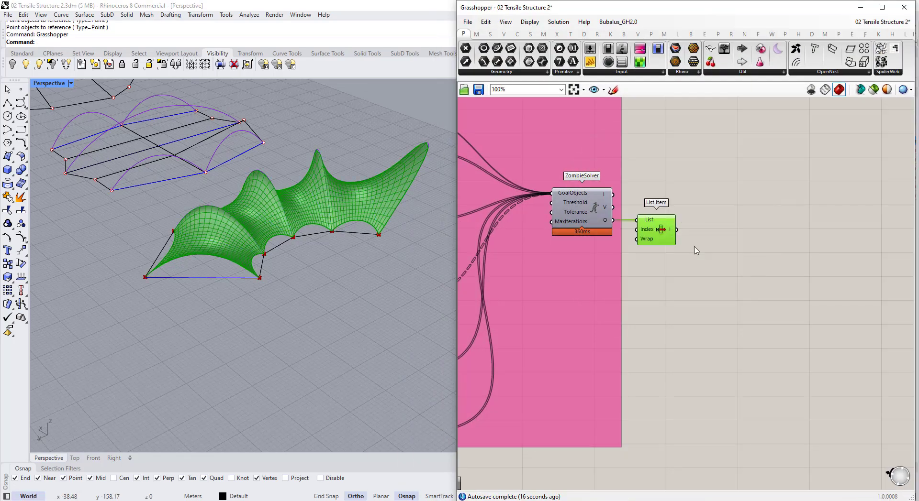
{"action": "left_click", "coordinate": [761, 275]}
Examine the eight-cell frame with five arches and lock the Grasshopper solver.
{"action": "scroll", "coordinate": [316, 355], "scroll_direction": "down", "scroll_amount": 6}
{"action": "right_click_drag", "start_coordinate": [306, 339], "coordinate": [342, 332]}
{"action": "scroll", "coordinate": [261, 270], "scroll_direction": "up", "scroll_amount": 5}
{"action": "scroll", "coordinate": [669, 225], "scroll_direction": "down", "scroll_amount": 8}
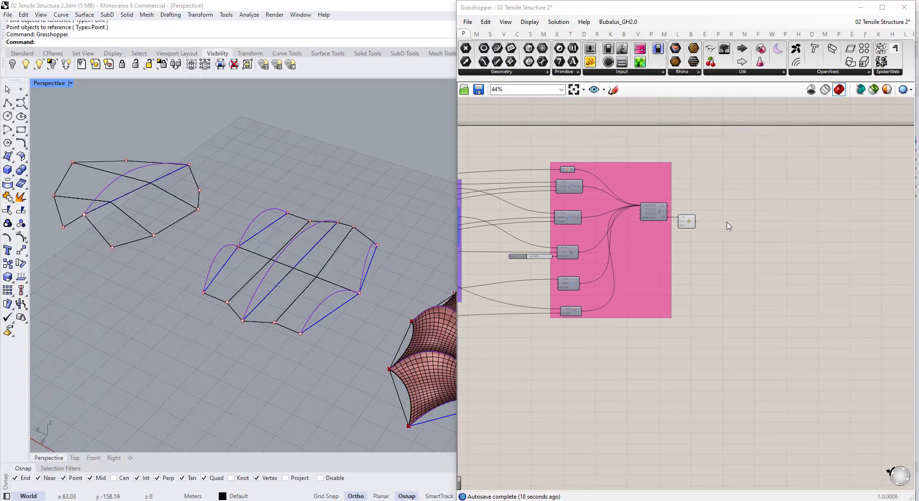
{"action": "left_click_drag", "start_coordinate": [253, 264], "coordinate": [192, 188]}
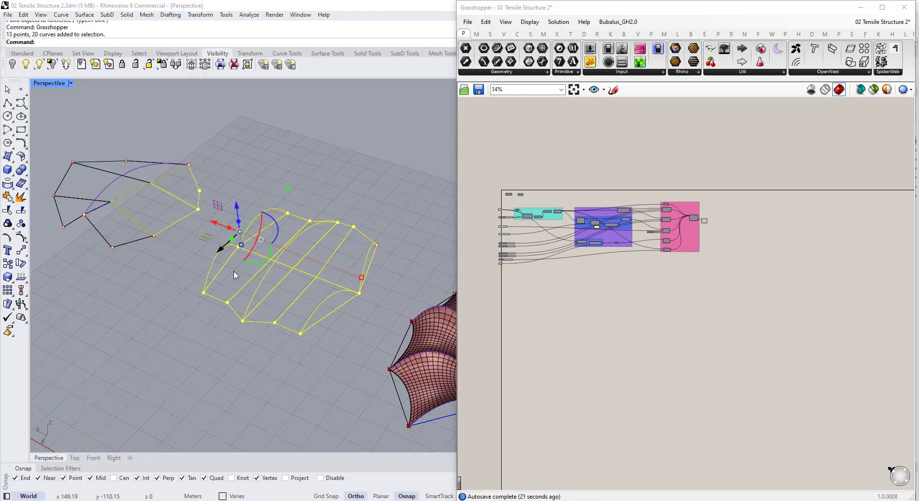
{"action": "left_click", "coordinate": [285, 322]}
{"action": "right_click_drag", "start_coordinate": [285, 322], "coordinate": [331, 326]}
{"action": "left_click_drag", "start_coordinate": [233, 216], "coordinate": [234, 215]}
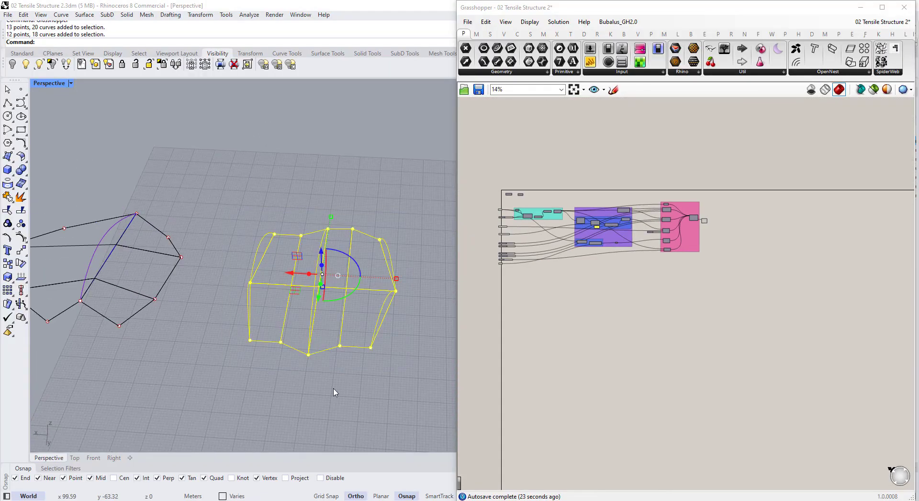
{"action": "scroll", "coordinate": [516, 227], "scroll_direction": "up", "scroll_amount": 7}
{"action": "middle_click", "coordinate": [516, 230]}
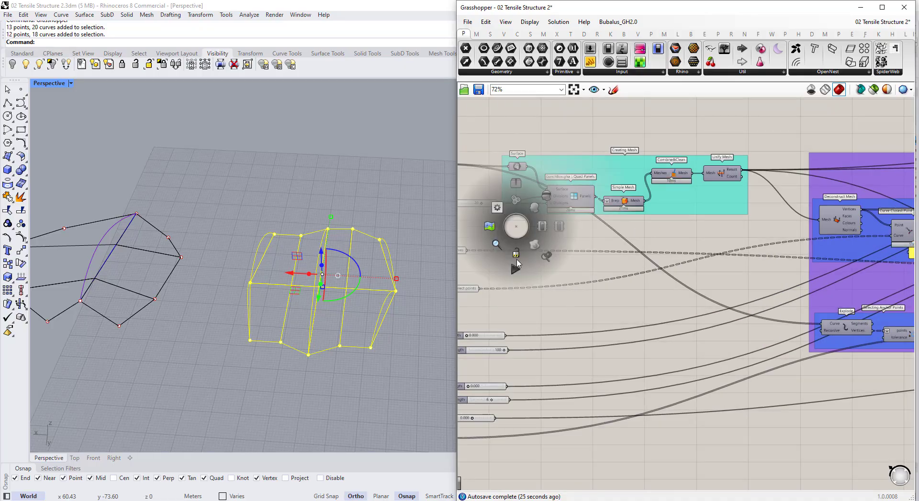
{"action": "left_click", "coordinate": [516, 258]}
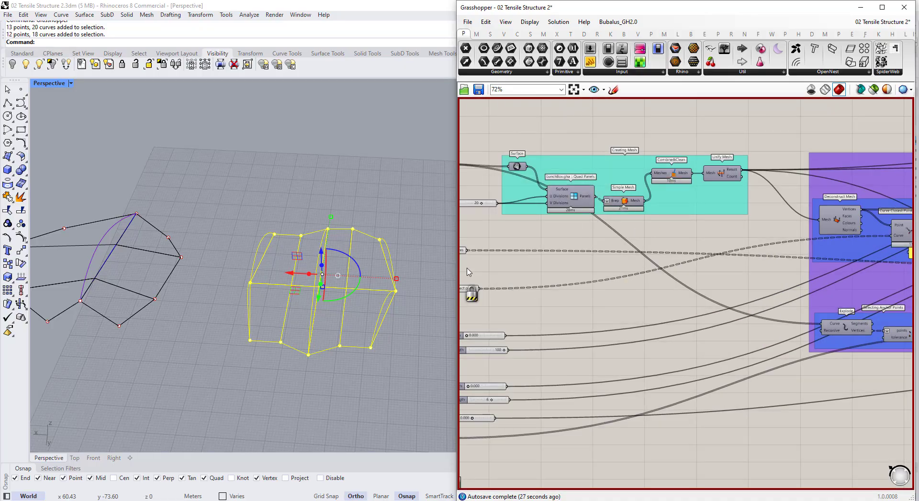
{"action": "left_click", "coordinate": [369, 243]}
{"action": "scroll", "coordinate": [664, 237], "scroll_direction": "down", "scroll_amount": 5}
{"action": "scroll", "coordinate": [561, 201], "scroll_direction": "up", "scroll_amount": 6}
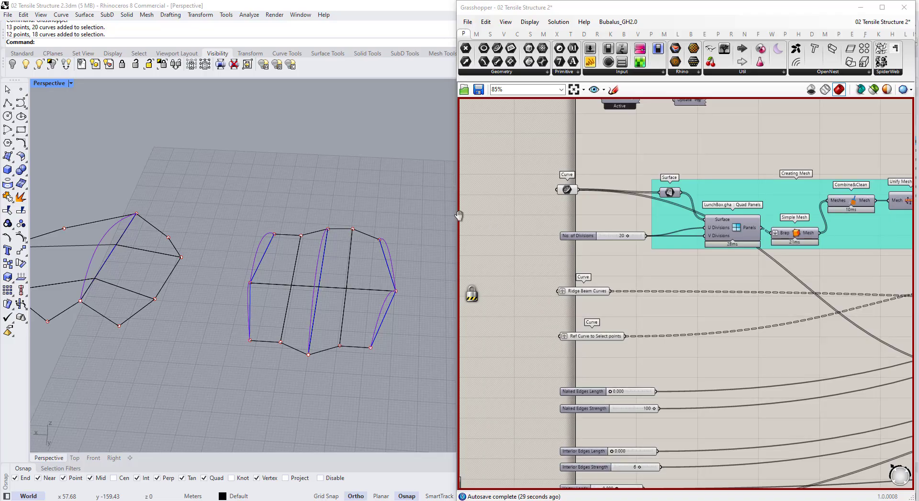
Reference the eight closed cell curves of the frame in the Curve parameter that feeds the Surface component.
{"action": "right_click_drag", "start_coordinate": [901, 240], "coordinate": [828, 232]}
{"action": "right_click_drag", "start_coordinate": [345, 207], "coordinate": [287, 202]}
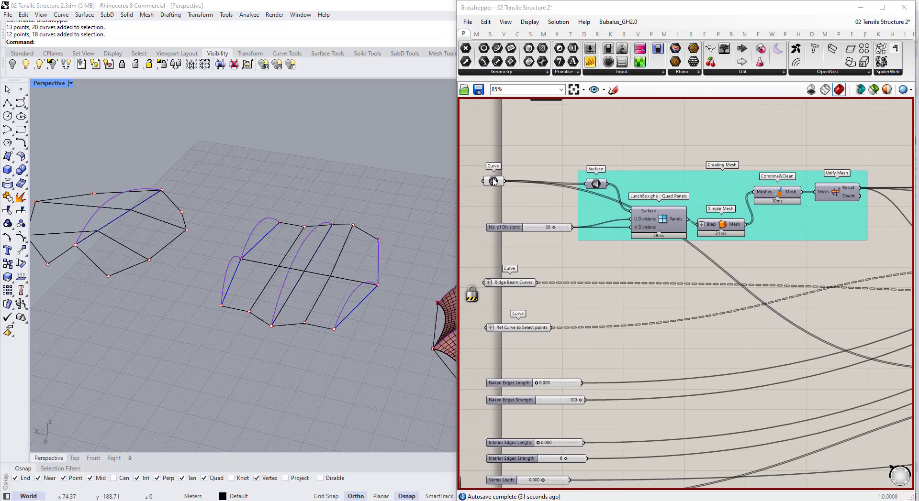
{"action": "left_click_drag", "start_coordinate": [493, 179], "coordinate": [504, 180]}
{"action": "right_click", "coordinate": [504, 180]}
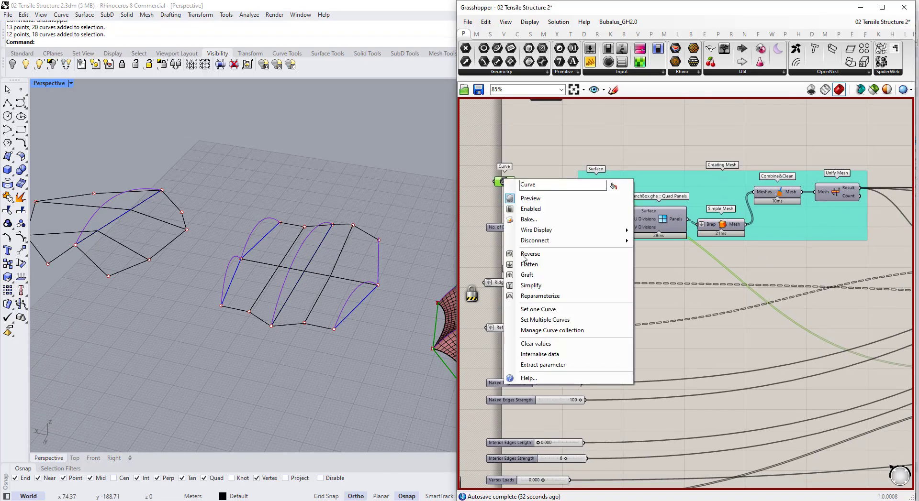
{"action": "left_click", "coordinate": [540, 319]}
{"action": "left_click", "coordinate": [346, 242]}
{"action": "left_click", "coordinate": [328, 238]}
{"action": "left_click", "coordinate": [329, 238]}
{"action": "left_click", "coordinate": [328, 238]}
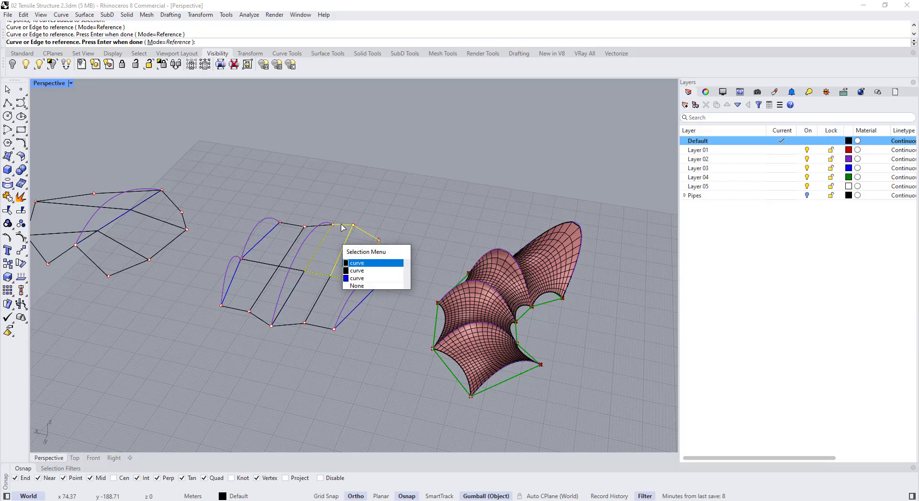
{"action": "left_click", "coordinate": [329, 239]}
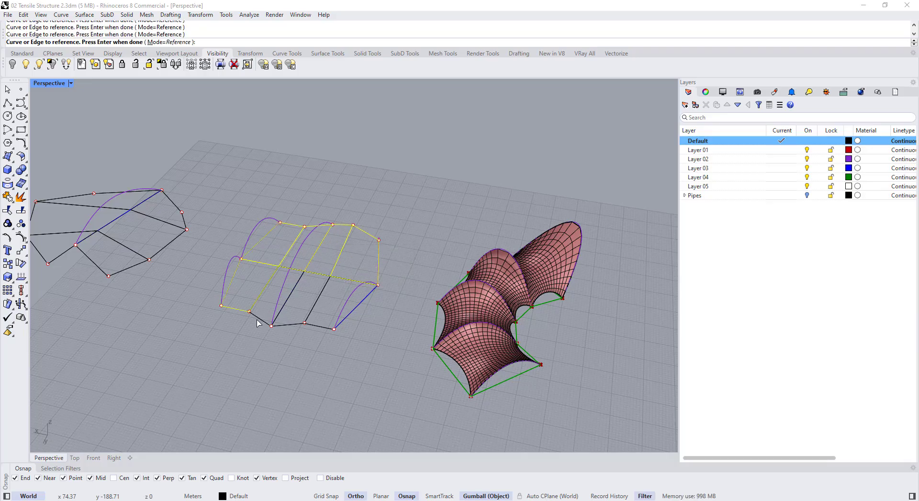
{"action": "key", "text": "Return"}
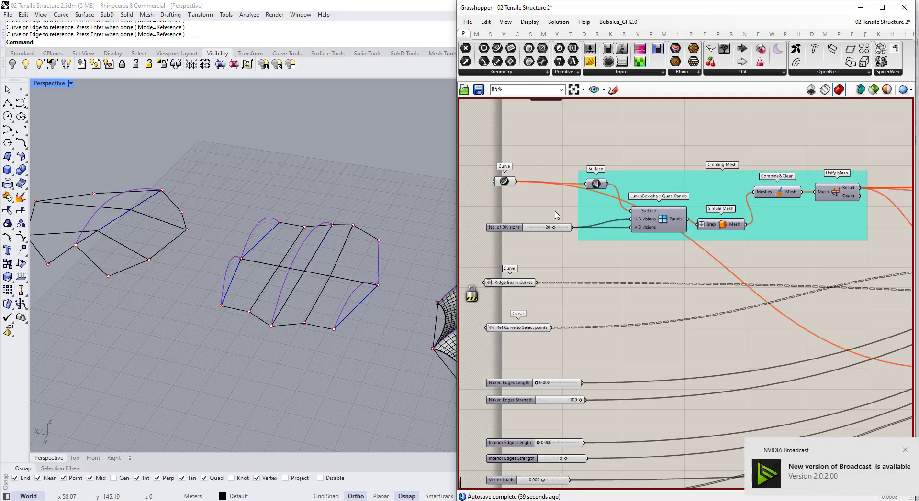
Reference the frame's five purple arches in the Ridge Beam Curves parameter.
{"action": "scroll", "coordinate": [520, 262], "scroll_direction": "up", "scroll_amount": 4}
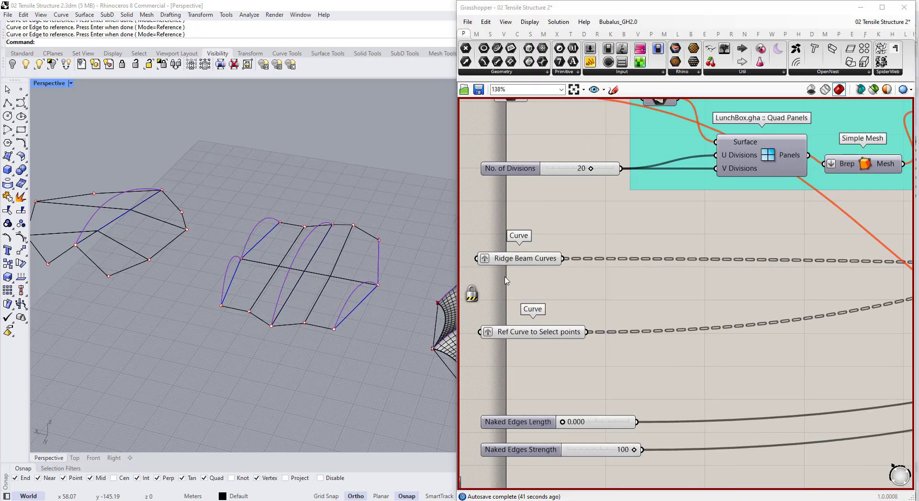
{"action": "right_click", "coordinate": [518, 261]}
{"action": "left_click", "coordinate": [562, 401]}
{"action": "scroll", "coordinate": [306, 273], "scroll_direction": "down", "scroll_amount": 4}
{"action": "right_click_drag", "start_coordinate": [306, 273], "coordinate": [331, 228]}
{"action": "scroll", "coordinate": [249, 258], "scroll_direction": "up", "scroll_amount": 5}
{"action": "mouse_move", "coordinate": [389, 234]}
{"action": "right_mouse_down"}
{"action": "mouse_move", "coordinate": [414, 251]}
{"action": "mouse_move", "coordinate": [372, 227]}
{"action": "right_mouse_up"}
{"action": "left_click", "coordinate": [419, 247]}
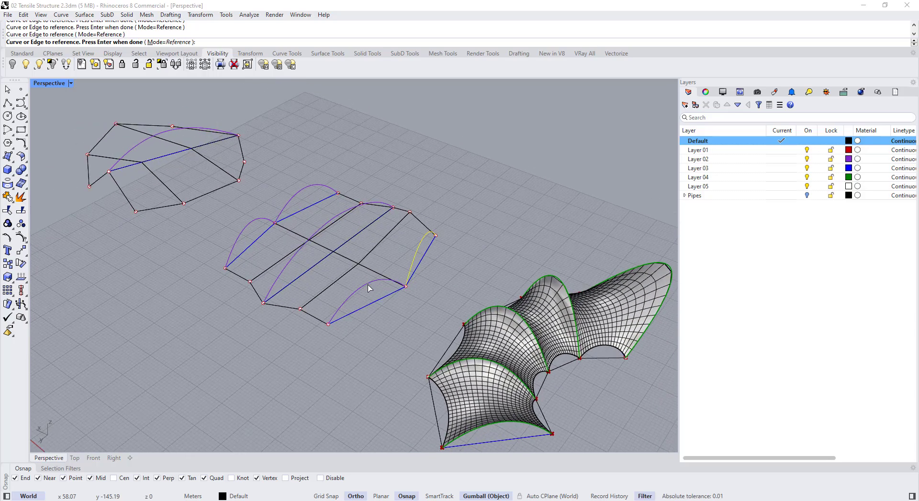
{"action": "left_click", "coordinate": [369, 284]}
{"action": "left_click", "coordinate": [337, 219]}
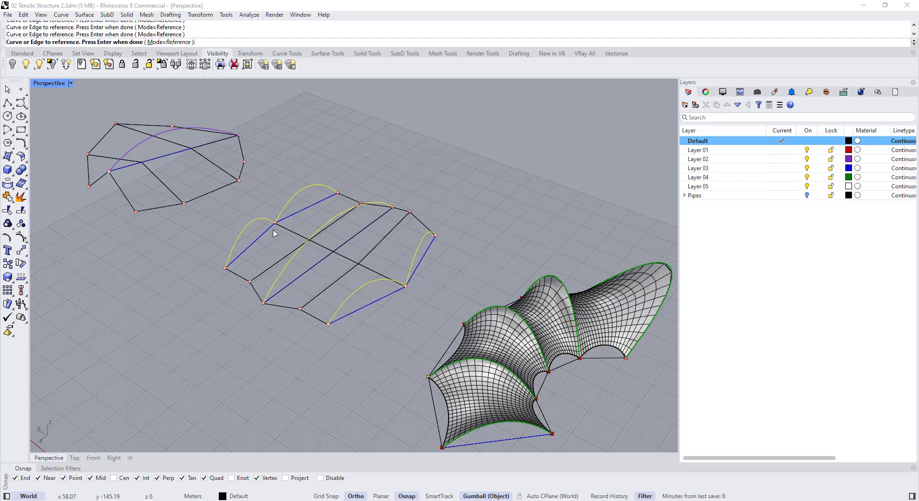
{"action": "key", "text": "Return"}
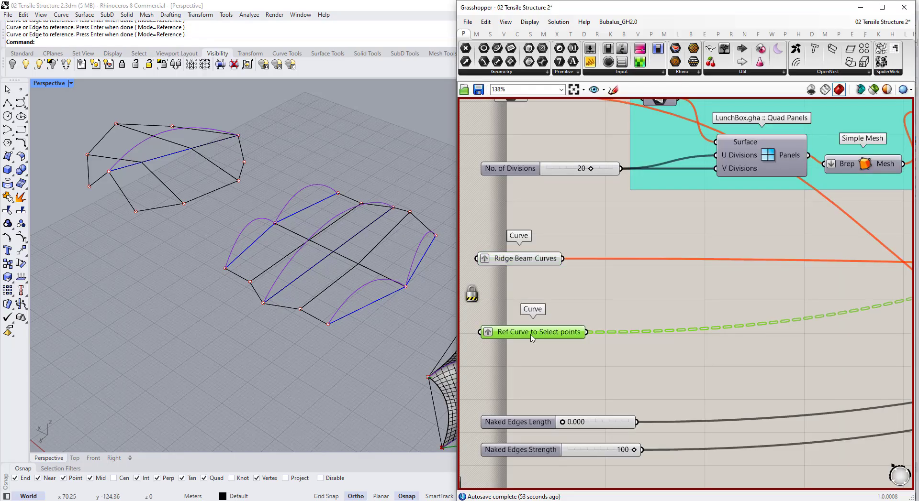
Reference the five blue base lines beneath the arches in the Ref Curve to Select points parameter.
{"action": "right_click", "coordinate": [531, 336]}
{"action": "left_click", "coordinate": [559, 437]}
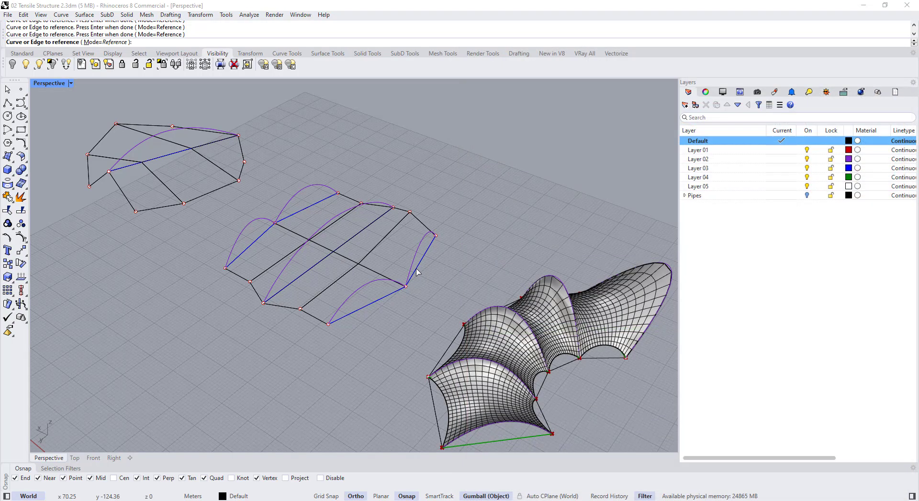
{"action": "left_click", "coordinate": [398, 299]}
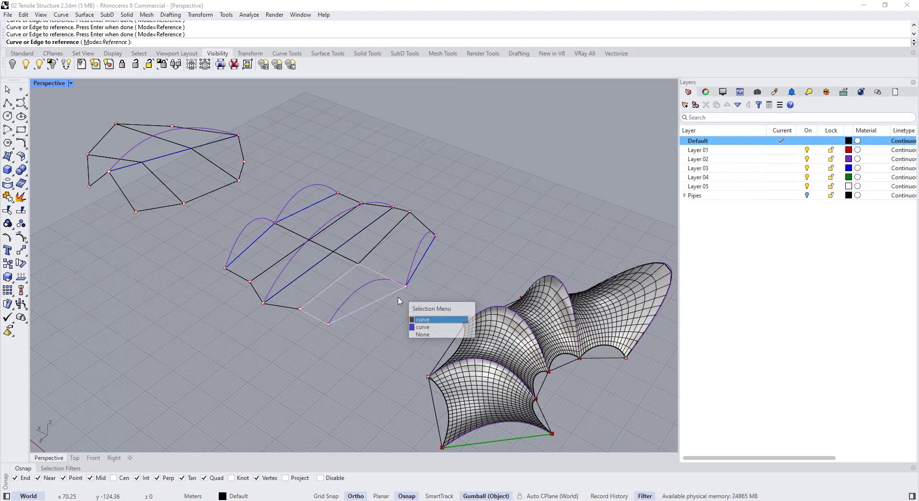
{"action": "left_click", "coordinate": [418, 327]}
{"action": "left_click", "coordinate": [417, 274]}
{"action": "left_click", "coordinate": [440, 304]}
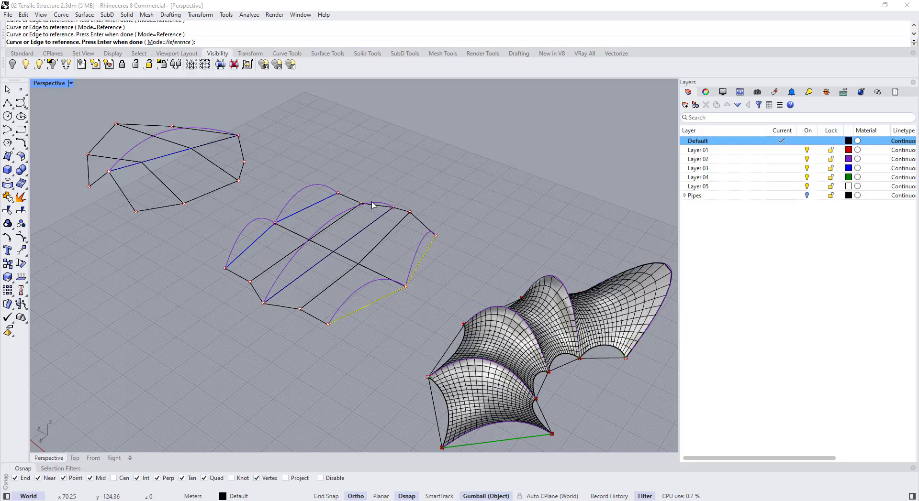
{"action": "left_click", "coordinate": [371, 228]}
{"action": "left_click", "coordinate": [402, 257]}
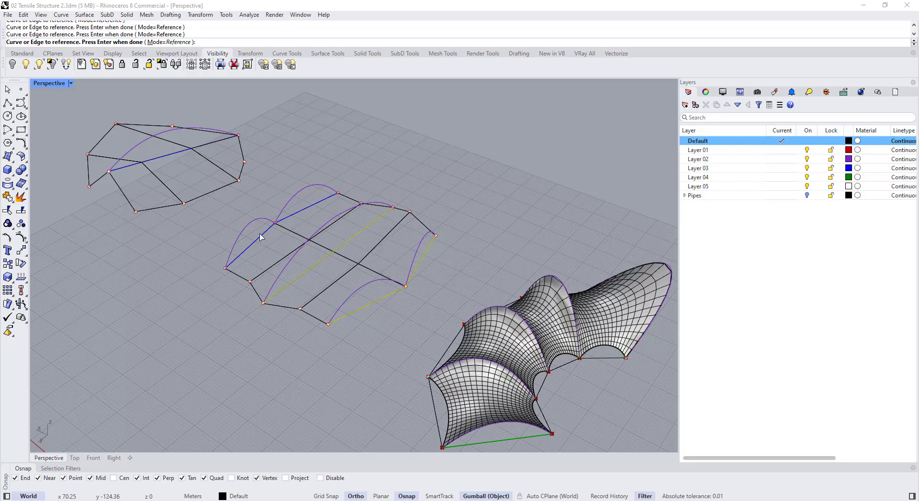
{"action": "left_click", "coordinate": [299, 218]}
{"action": "left_click", "coordinate": [326, 246]}
{"action": "left_click", "coordinate": [303, 244]}
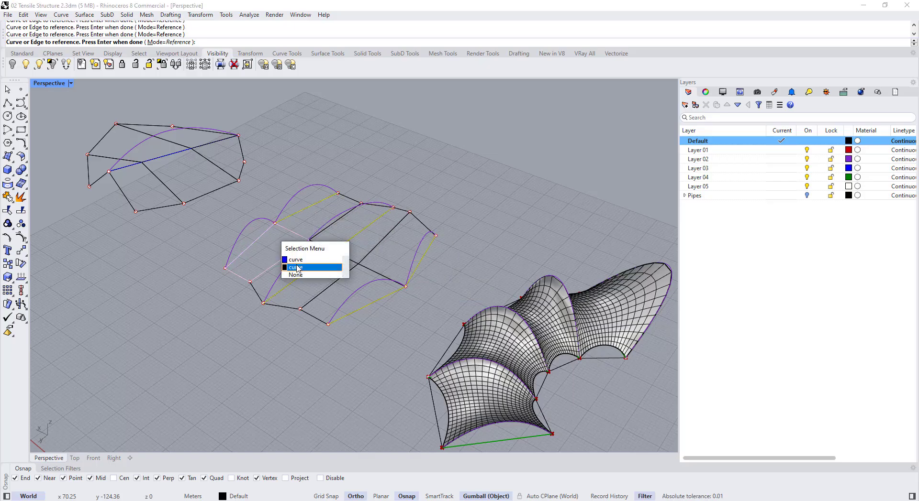
{"action": "key", "text": "Return"}
{"action": "left_click", "coordinate": [625, 309]}
{"action": "left_click", "coordinate": [546, 261]}
{"action": "left_click", "coordinate": [546, 309]}
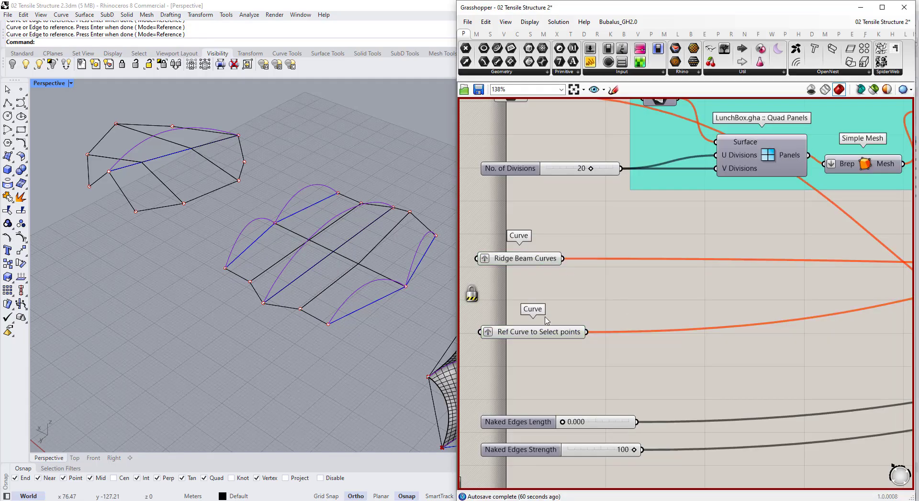
Reference the eight-cell frame's perimeter points as multiple points in the Point parameter.
{"action": "scroll", "coordinate": [545, 326], "scroll_direction": "down", "scroll_amount": 3}
{"action": "right_click_drag", "start_coordinate": [543, 429], "coordinate": [553, 388]}
{"action": "scroll", "coordinate": [552, 388], "scroll_direction": "up", "scroll_amount": 1}
{"action": "right_click", "coordinate": [531, 436]}
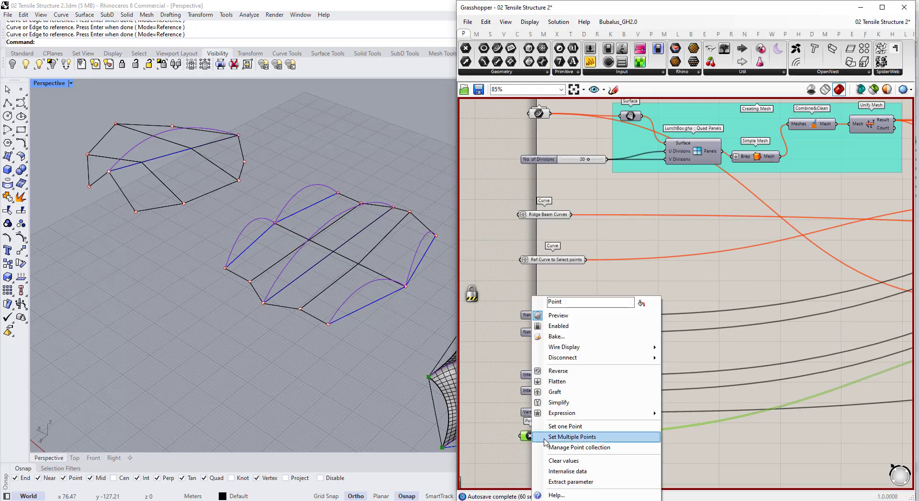
{"action": "left_click", "coordinate": [546, 440]}
{"action": "right_click_drag", "start_coordinate": [230, 225], "coordinate": [330, 215]}
{"action": "left_click_drag", "start_coordinate": [240, 162], "coordinate": [473, 381]}
{"action": "key", "text": "Return"}
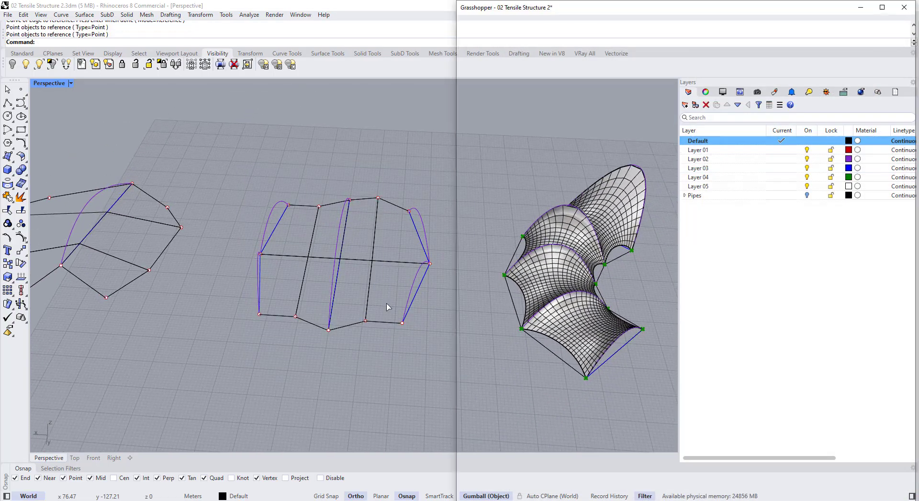
Unlock the solver to compute the membrane and inspect the corner where two end arches meet.
{"action": "scroll", "coordinate": [597, 270], "scroll_direction": "down", "scroll_amount": 3}
{"action": "middle_click", "coordinate": [630, 253]}
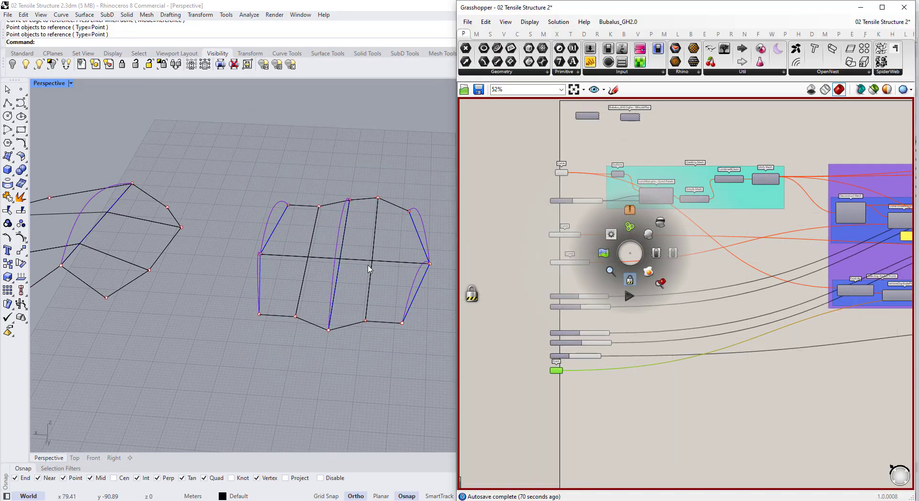
{"action": "right_click_drag", "start_coordinate": [352, 277], "coordinate": [397, 283]}
{"action": "scroll", "coordinate": [555, 264], "scroll_direction": "up", "scroll_amount": 3}
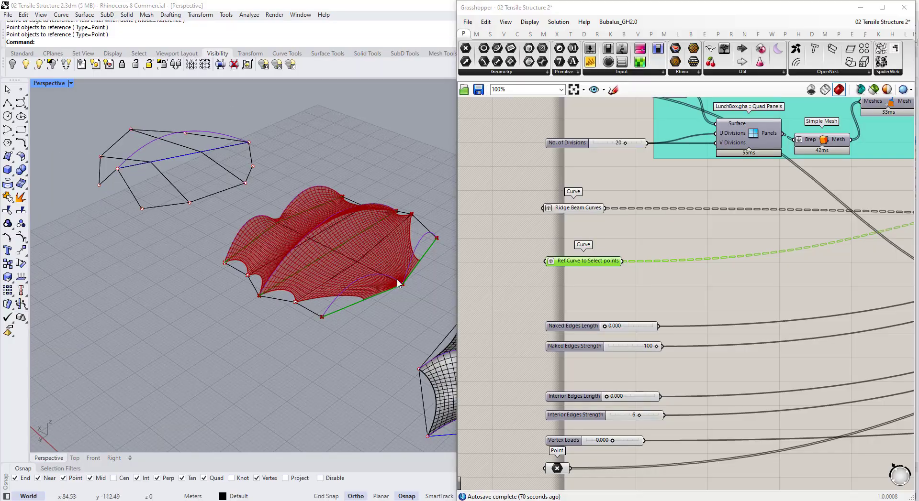
{"action": "scroll", "coordinate": [397, 283], "scroll_direction": "up", "scroll_amount": 5}
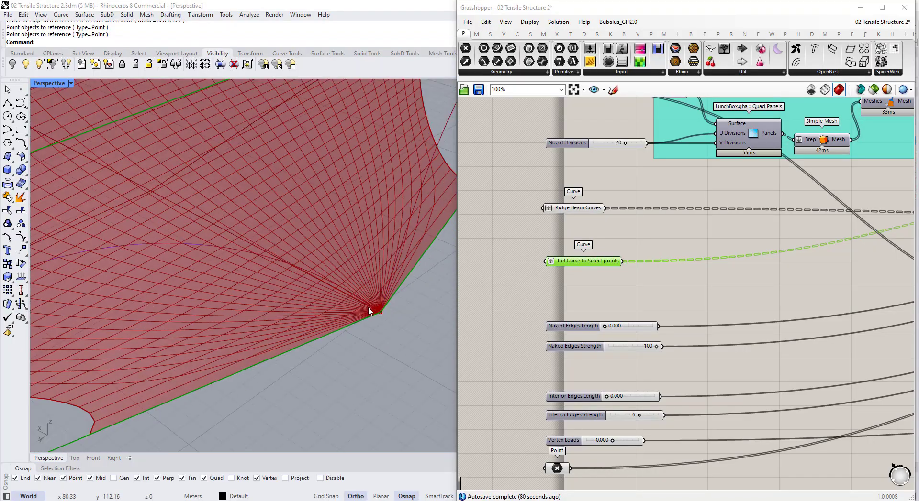
{"action": "scroll", "coordinate": [338, 285], "scroll_direction": "down", "scroll_amount": 6}
{"action": "left_click", "coordinate": [339, 285]}
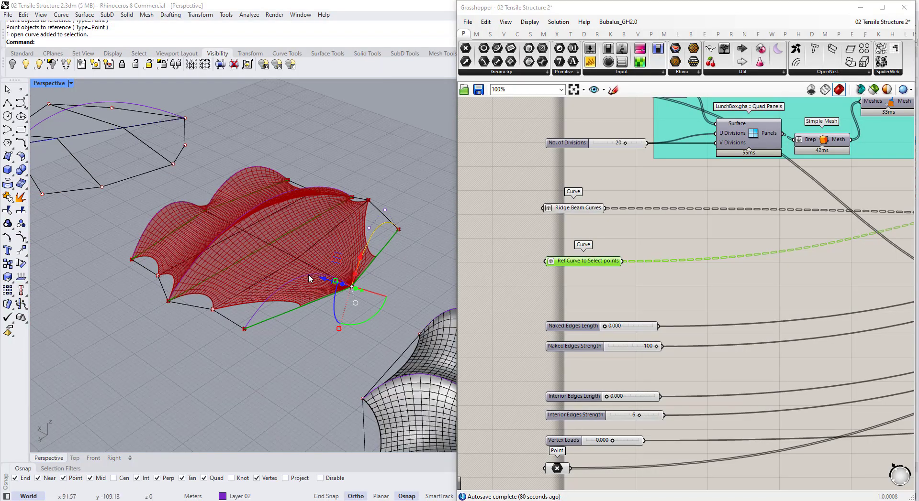
{"action": "left_click", "coordinate": [309, 275]}
{"action": "right_click_drag", "start_coordinate": [308, 275], "coordinate": [323, 282]}
Space the Ridge Beam Curves and Ref Curve to Select points parameters apart and place two List Item components beside them.
{"action": "left_click_drag", "start_coordinate": [575, 210], "coordinate": [567, 204]}
{"action": "left_click_drag", "start_coordinate": [580, 264], "coordinate": [575, 276]}
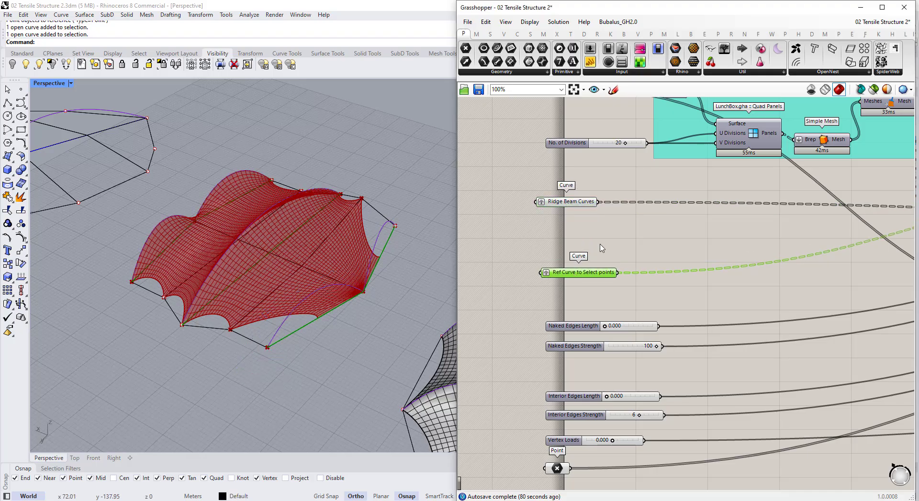
{"action": "double_click", "coordinate": [613, 238]}
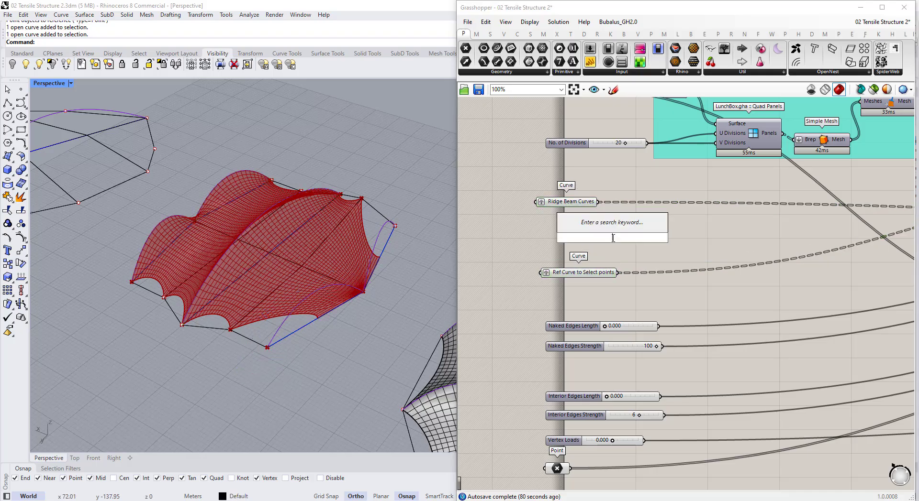
{"action": "double_click", "coordinate": [660, 257]}
{"action": "type", "text": "list item"}
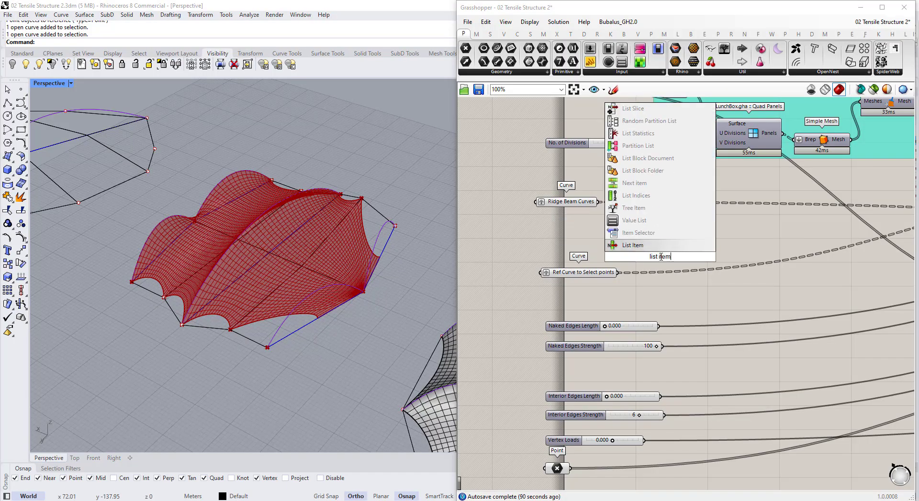
{"action": "left_click", "coordinate": [661, 245]}
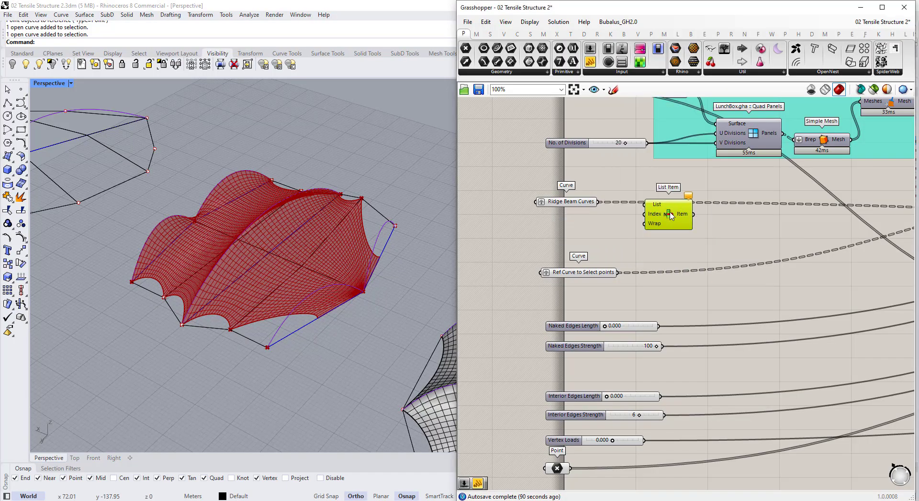
{"action": "left_click_drag", "start_coordinate": [670, 216], "coordinate": [672, 263], "text": "alt"}
Connect Ridge Beam Curves and Ref Curve to Select points to separate List Item components and flatten both List inputs.
{"action": "scroll", "coordinate": [637, 236], "scroll_direction": "up", "scroll_amount": 2}
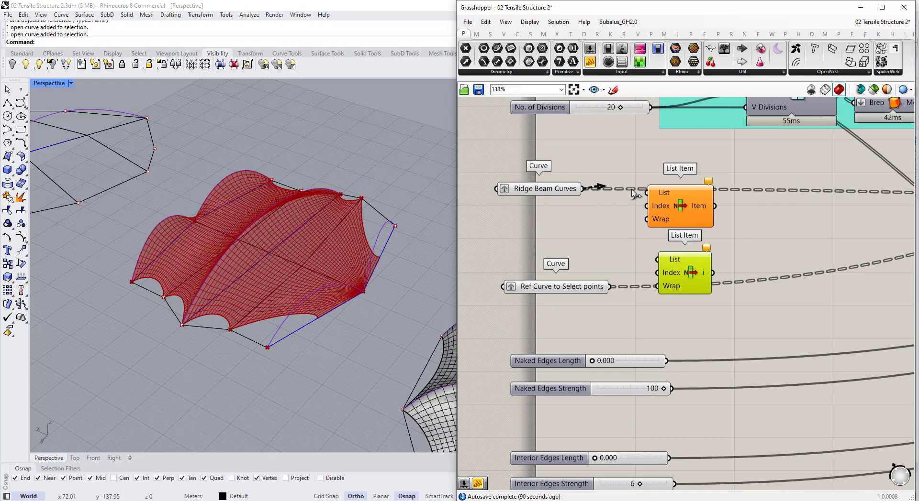
{"action": "left_click_drag", "start_coordinate": [633, 192], "coordinate": [643, 193]}
{"action": "right_click", "coordinate": [665, 261]}
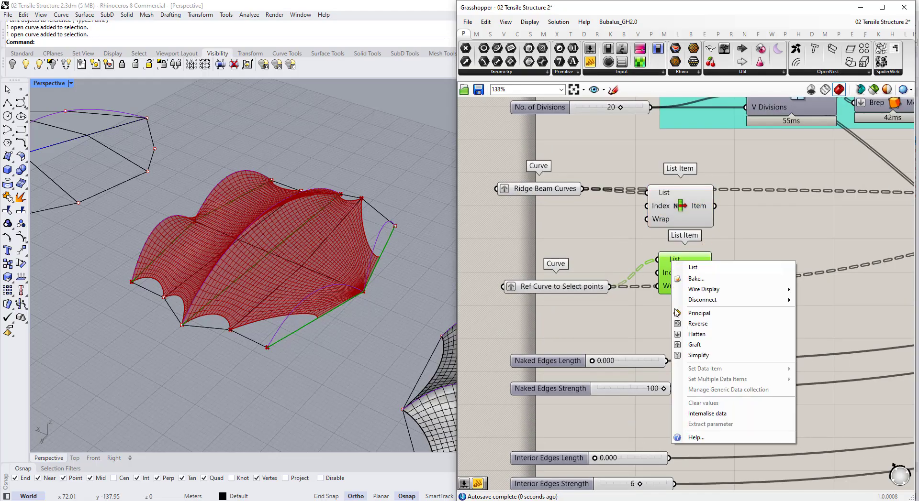
{"action": "left_click", "coordinate": [689, 335]}
{"action": "right_click", "coordinate": [665, 193]}
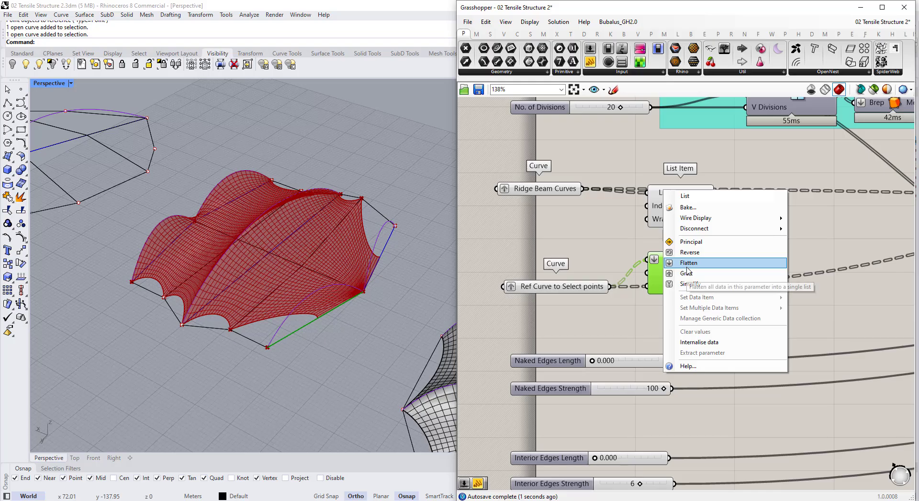
{"action": "left_click", "coordinate": [687, 266]}
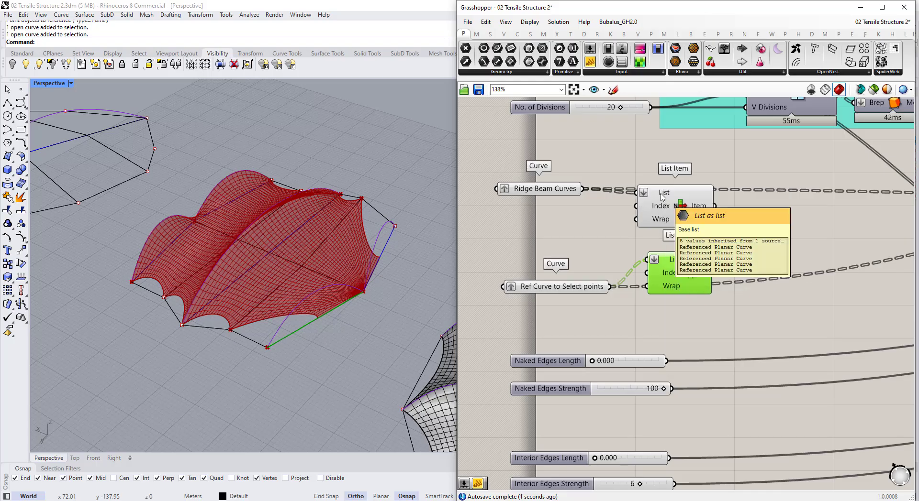
Add a number slider set to 0 as the Index of both List Items and compare the two curves they pick.
{"action": "double_click", "coordinate": [617, 210]}
{"action": "type", "text": "0"}
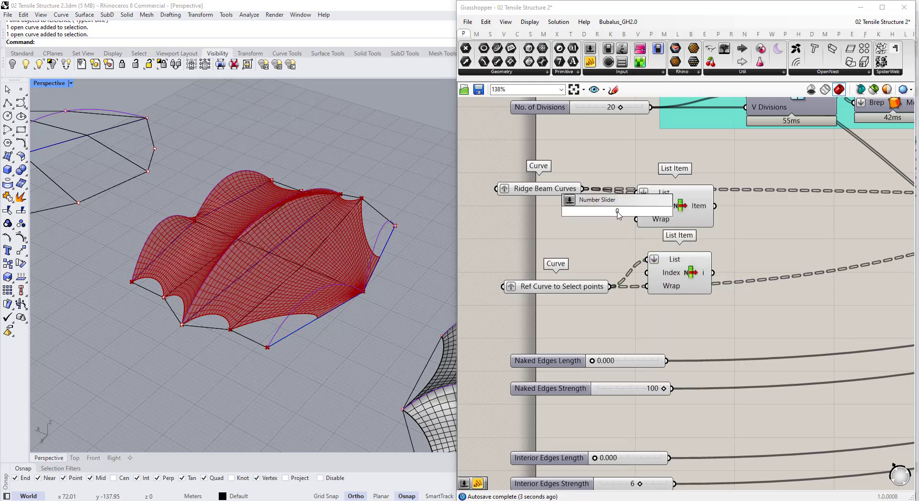
{"action": "key", "text": "Return"}
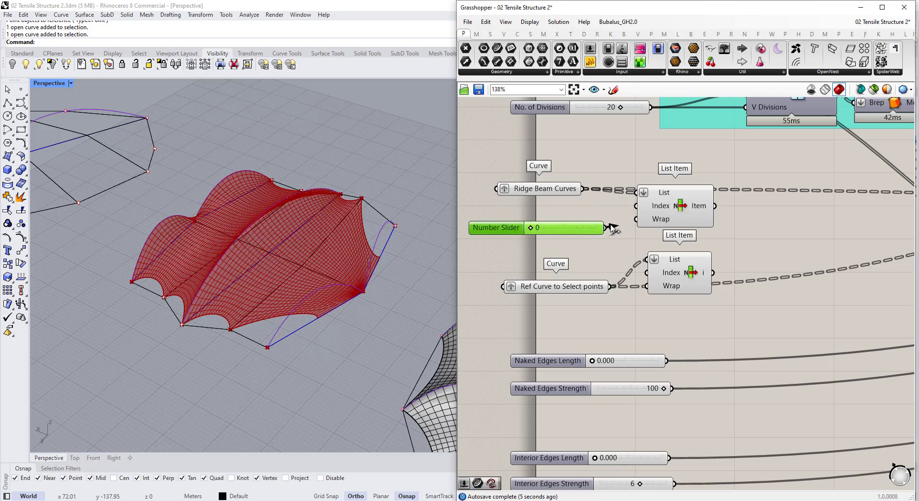
{"action": "left_click_drag", "start_coordinate": [631, 275], "coordinate": [647, 273]}
{"action": "left_click_drag", "start_coordinate": [628, 157], "coordinate": [747, 317]}
{"action": "right_click_drag", "start_coordinate": [375, 302], "coordinate": [339, 290]}
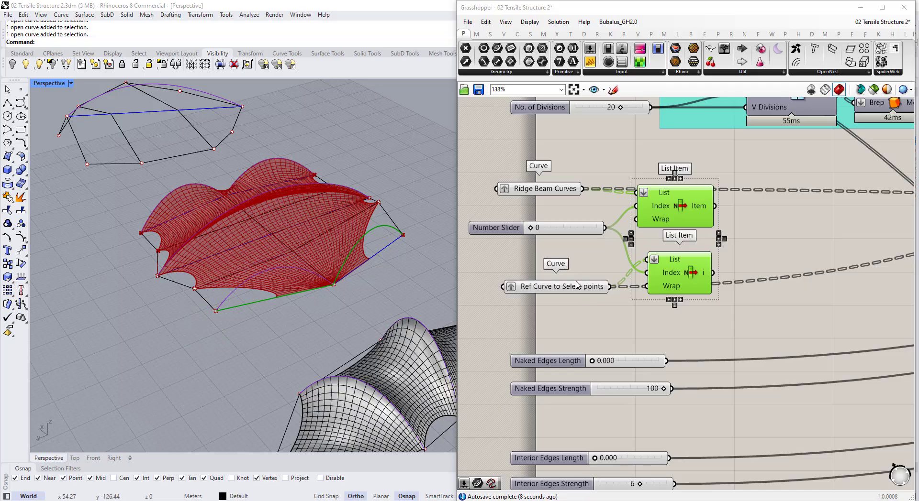
Lock the solver and re-reference the frame's arches as multiple curves in Ridge Beam Curves, starting with the two adjoining end arches.
{"action": "left_click_drag", "start_coordinate": [577, 286], "coordinate": [564, 299]}
{"action": "middle_click", "coordinate": [600, 149]}
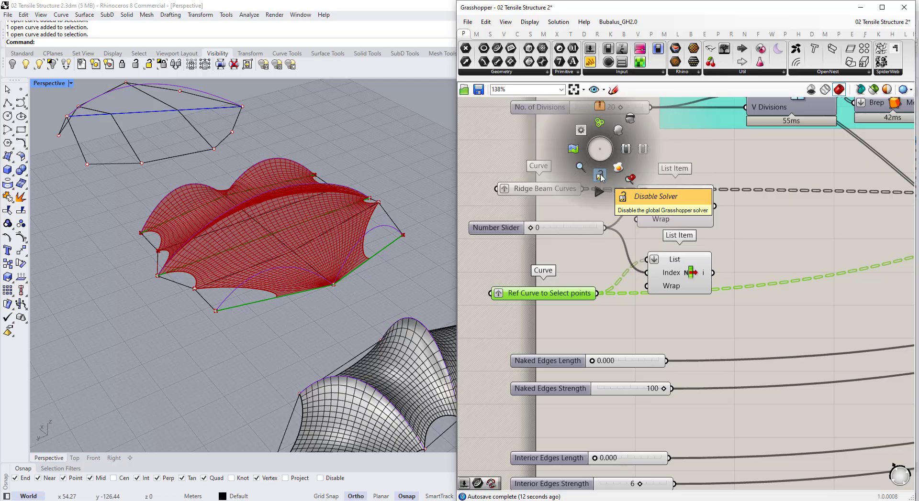
{"action": "left_click", "coordinate": [599, 176]}
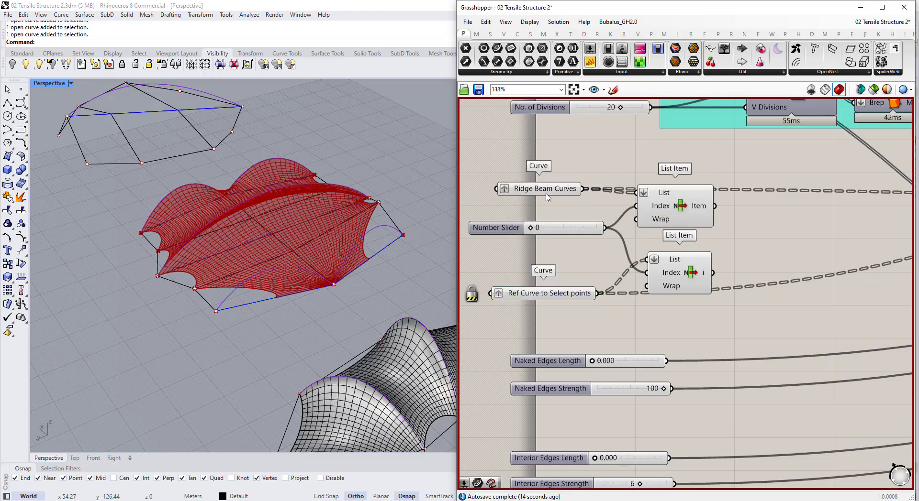
{"action": "left_click", "coordinate": [546, 194]}
{"action": "right_click", "coordinate": [546, 194]}
{"action": "left_click", "coordinate": [579, 329]}
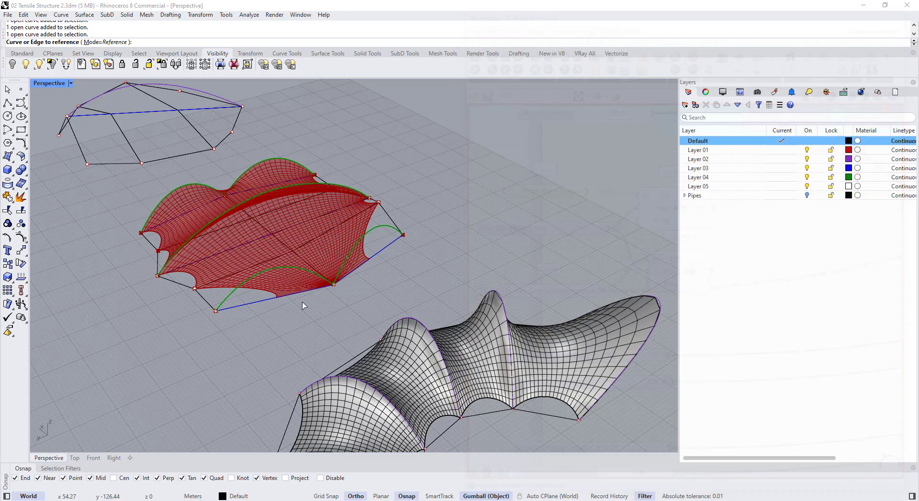
{"action": "right_click_drag", "start_coordinate": [303, 306], "coordinate": [324, 285]}
{"action": "left_click", "coordinate": [324, 283]}
{"action": "left_click", "coordinate": [369, 251]}
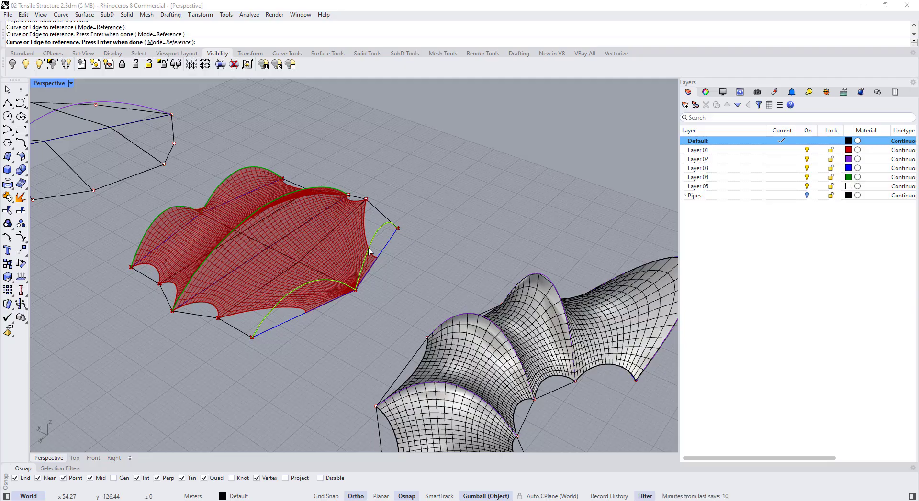
{"action": "left_click", "coordinate": [259, 218]}
{"action": "key", "text": "Return"}
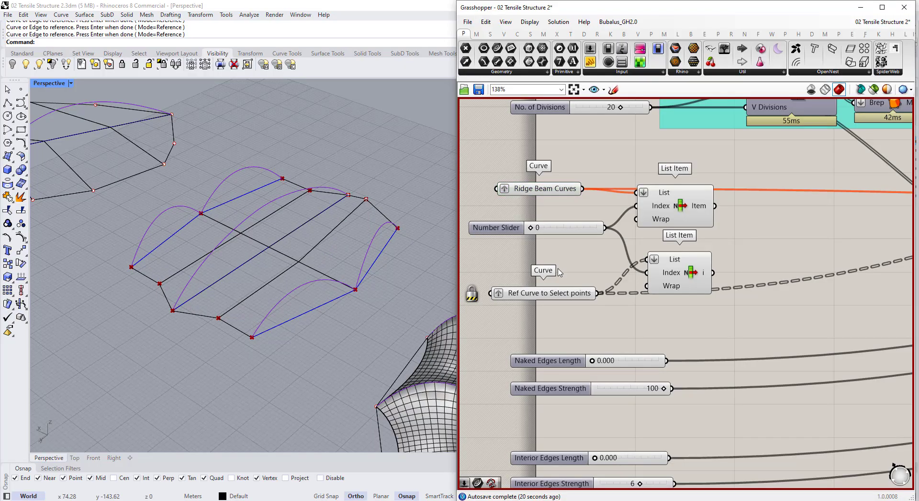
Try re-referencing the arches in the same order as multiple curves in Ref Curve to Select points and unlock the solver.
{"action": "left_click", "coordinate": [555, 293]}
{"action": "right_click", "coordinate": [556, 294]}
{"action": "left_click", "coordinate": [599, 436]}
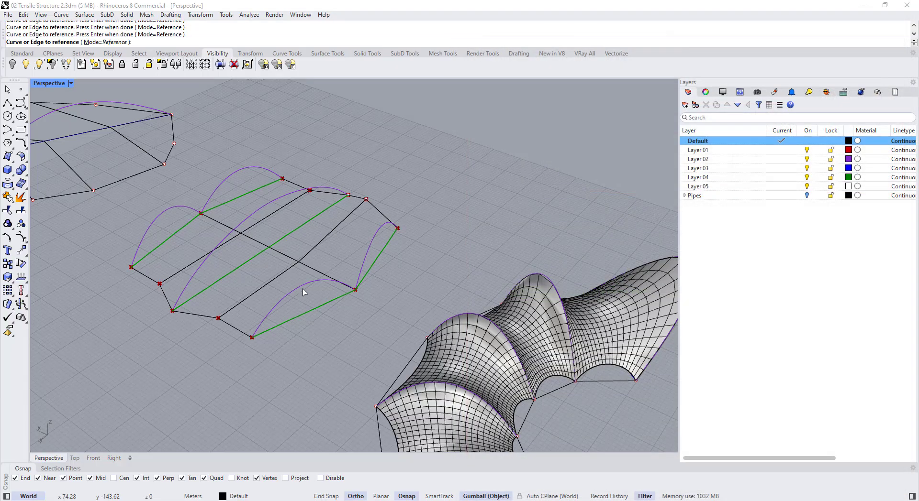
{"action": "left_click", "coordinate": [303, 289]}
{"action": "left_click", "coordinate": [369, 250]}
{"action": "left_click", "coordinate": [253, 213]}
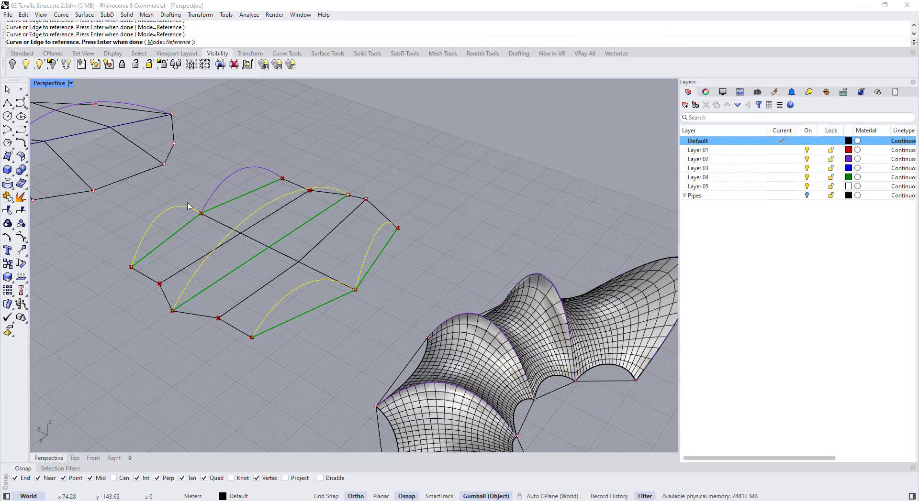
{"action": "key", "text": "Return"}
{"action": "middle_click", "coordinate": [602, 164]}
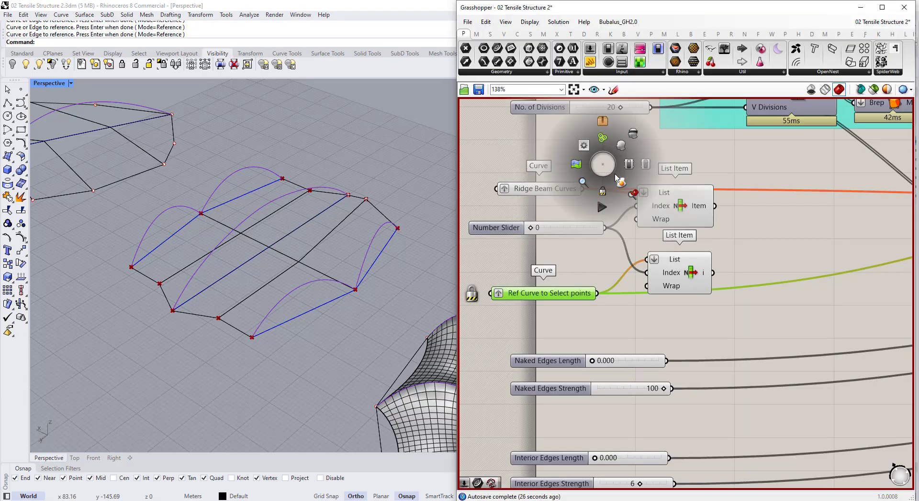
{"action": "left_click", "coordinate": [605, 193]}
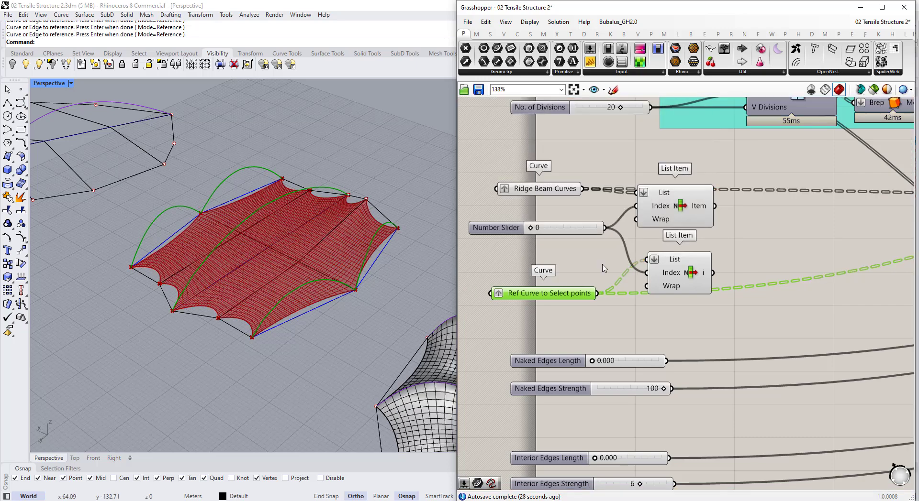
Check which curves the Ref Curve to Select points and Ridge Beam Curves parameters hold.
{"action": "left_click", "coordinate": [679, 270]}
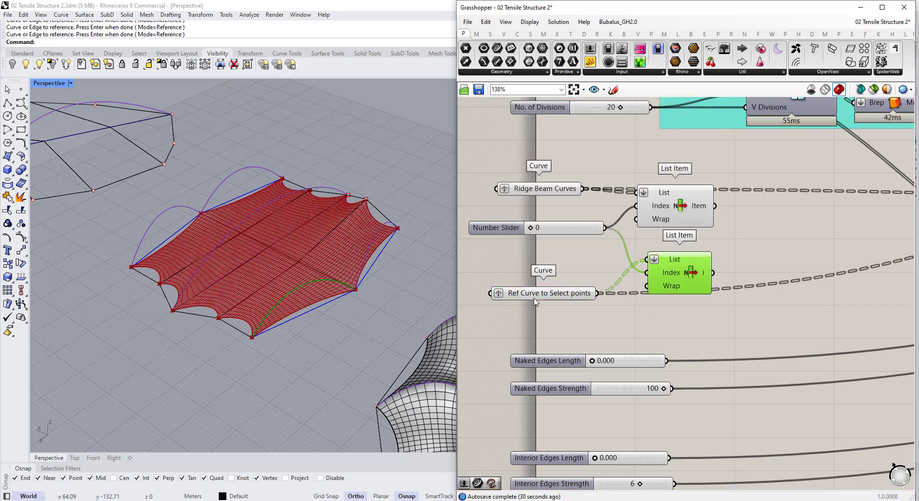
{"action": "left_click", "coordinate": [535, 294]}
{"action": "left_click_drag", "start_coordinate": [546, 192], "coordinate": [546, 195]}
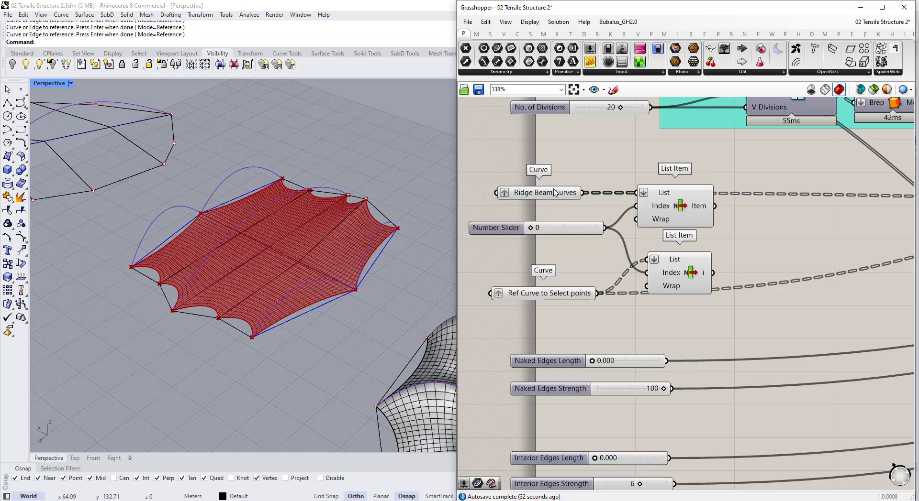
{"action": "left_click", "coordinate": [563, 296]}
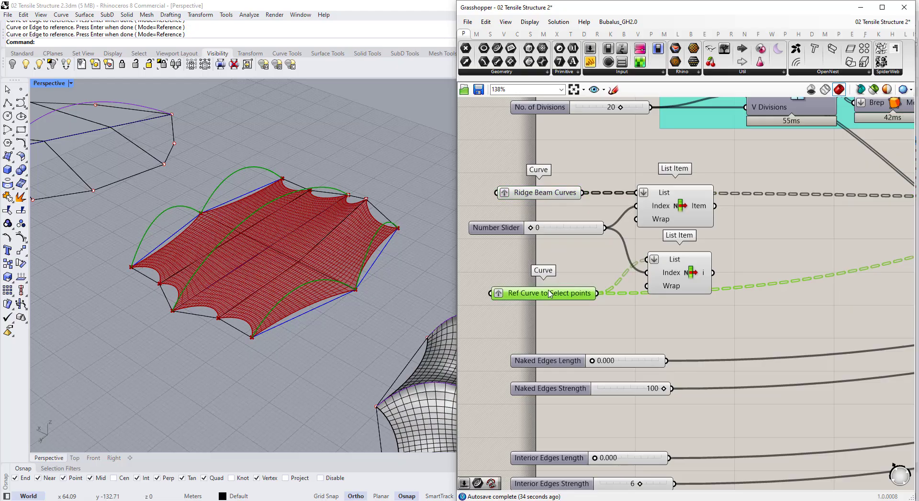
Lock the solver and reference the straight lines beneath the arches in Ref Curve to Select points, matching the arch order.
{"action": "middle_click", "coordinate": [599, 147]}
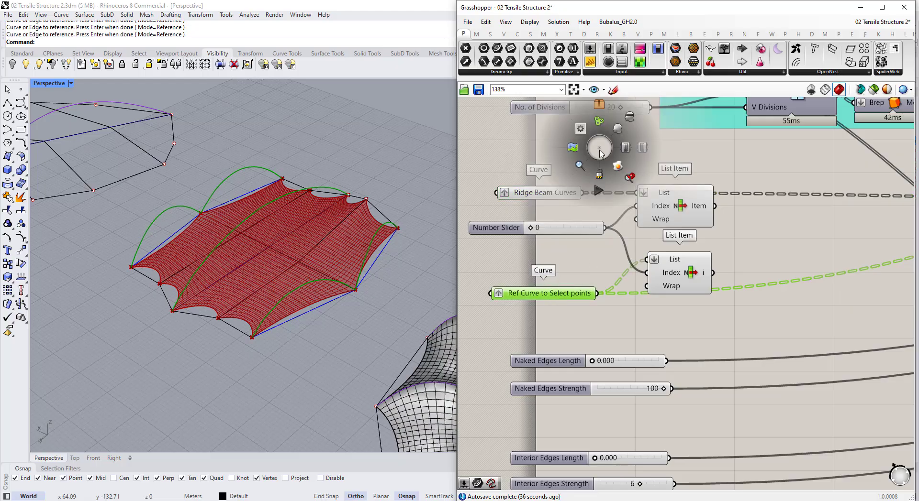
{"action": "left_click", "coordinate": [601, 174]}
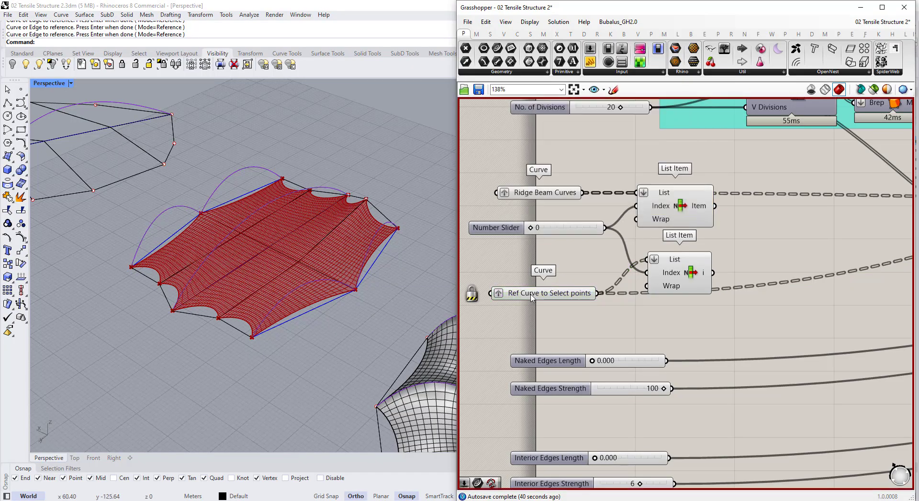
{"action": "left_click_drag", "start_coordinate": [532, 298], "coordinate": [535, 303]}
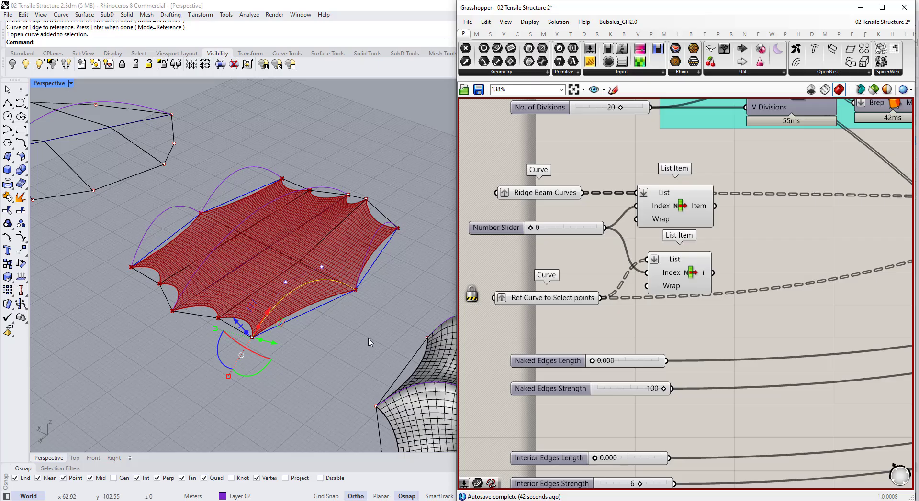
{"action": "left_click", "coordinate": [551, 298]}
{"action": "right_click", "coordinate": [555, 298]}
{"action": "left_click", "coordinate": [617, 442]}
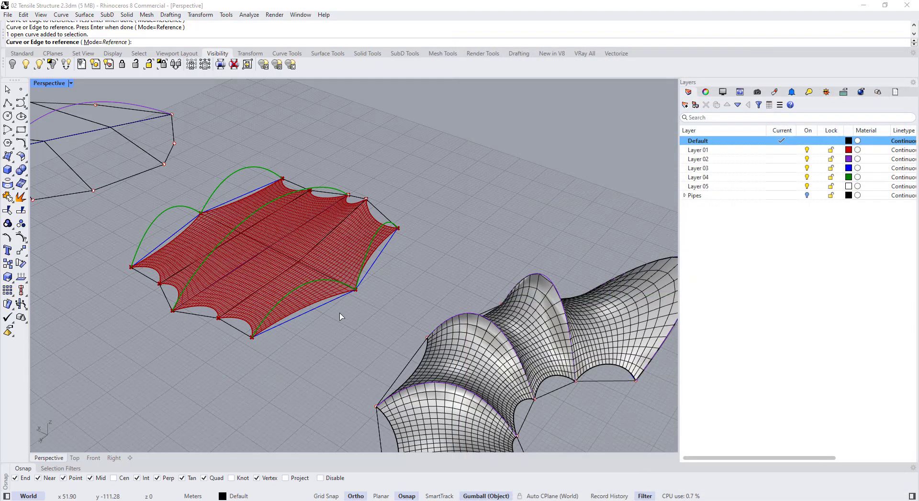
{"action": "left_click", "coordinate": [340, 316]}
{"action": "left_click", "coordinate": [371, 328]}
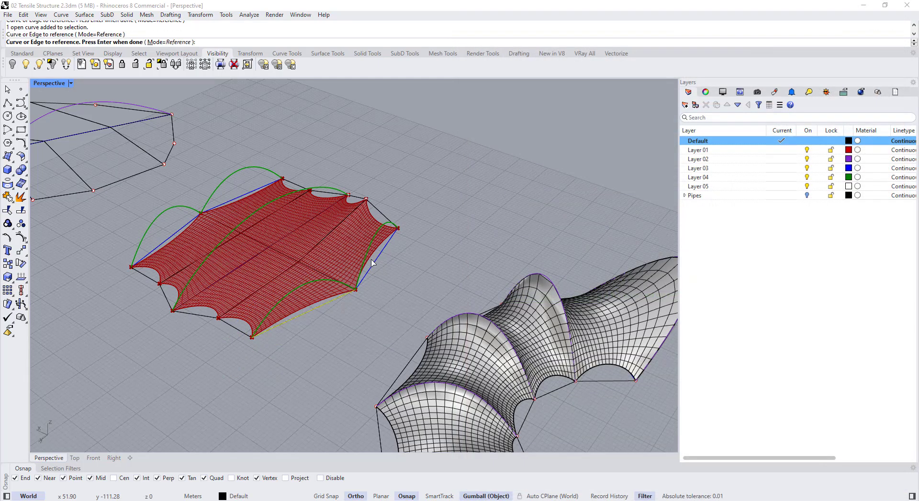
{"action": "left_click", "coordinate": [374, 265]}
{"action": "left_click", "coordinate": [407, 289]}
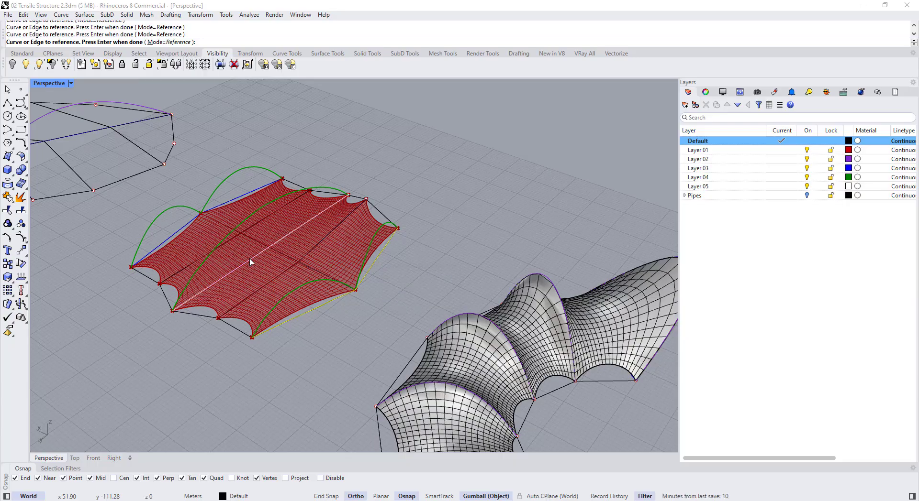
{"action": "left_click", "coordinate": [251, 262]}
{"action": "left_click", "coordinate": [287, 277]}
{"action": "left_click", "coordinate": [168, 237]}
{"action": "left_click", "coordinate": [215, 261]}
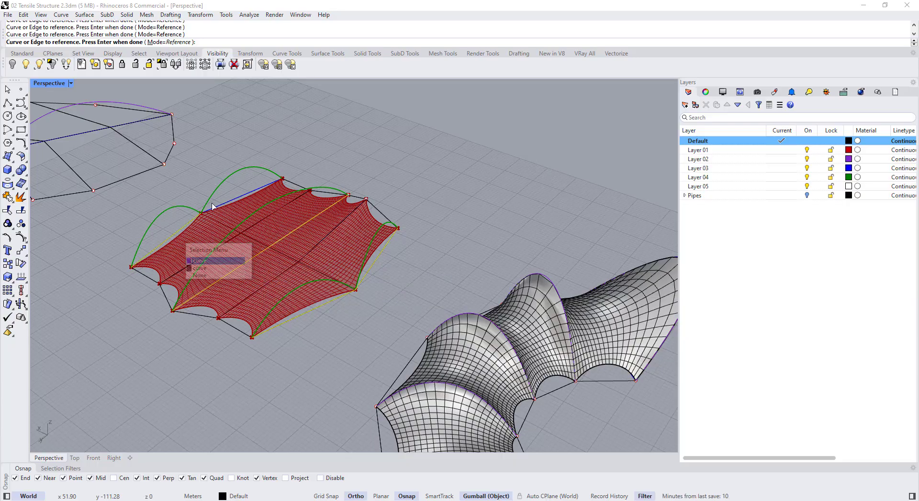
{"action": "left_click", "coordinate": [213, 208]}
{"action": "left_click", "coordinate": [239, 231]}
{"action": "right_click", "coordinate": [422, 265]}
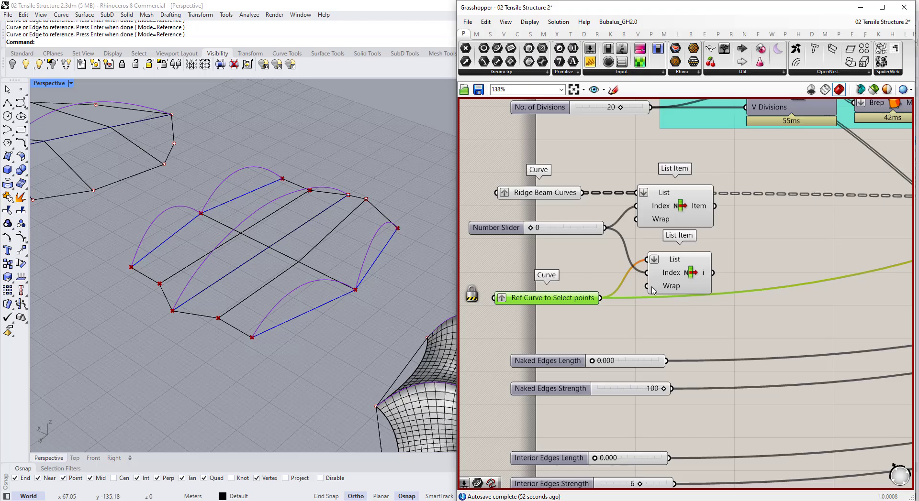
Unlock the solver and compare the curves picked by the two List Items.
{"action": "middle_click", "coordinate": [595, 177]}
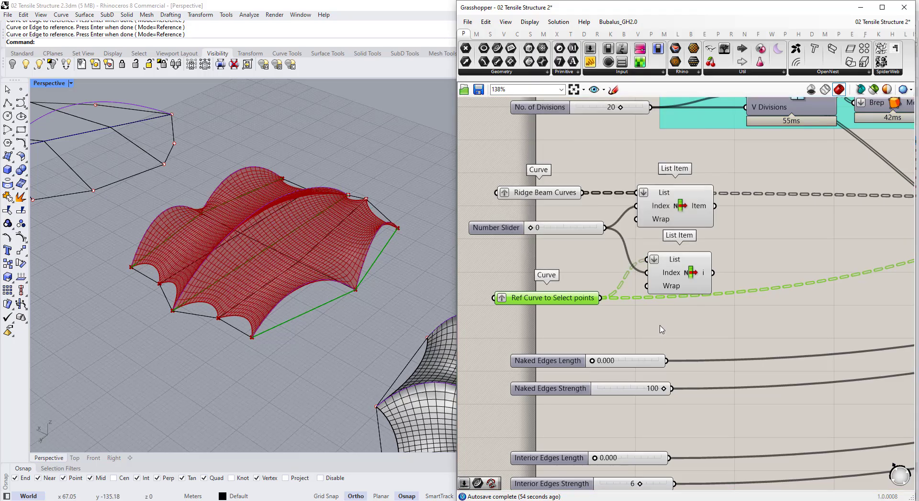
{"action": "left_click", "coordinate": [634, 315]}
{"action": "right_click_drag", "start_coordinate": [225, 262], "coordinate": [206, 268]}
{"action": "left_click", "coordinate": [685, 271]}
{"action": "left_click", "coordinate": [688, 205]}
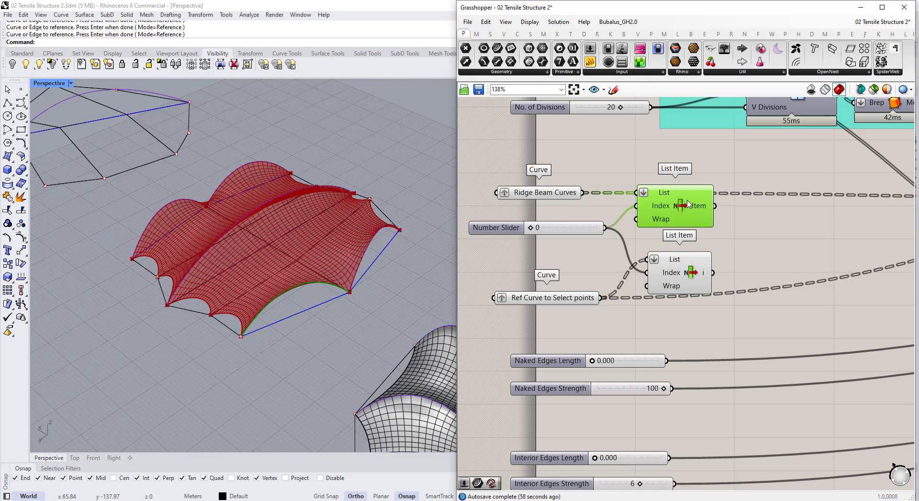
{"action": "left_click", "coordinate": [674, 271]}
{"action": "left_click", "coordinate": [675, 211], "text": "shift"}
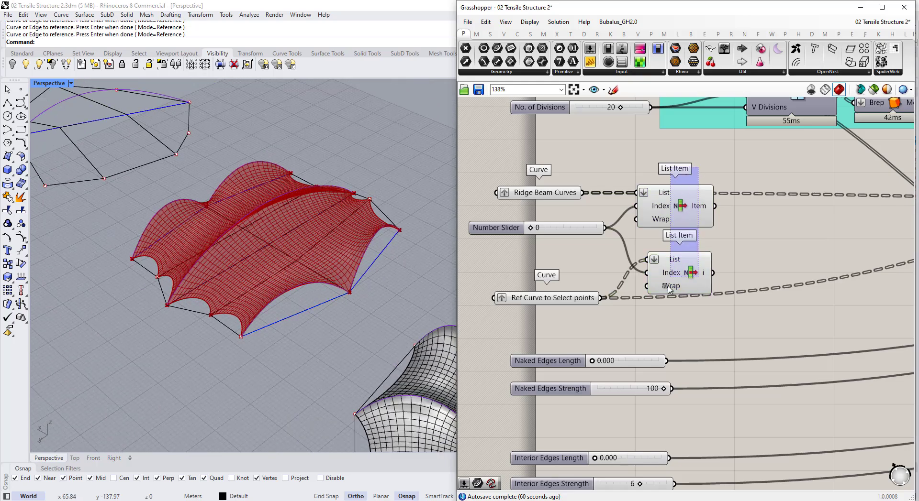
Delete both checking List Items and the number slider feeding their Index inputs.
{"action": "left_click_drag", "start_coordinate": [616, 162], "coordinate": [751, 341]}
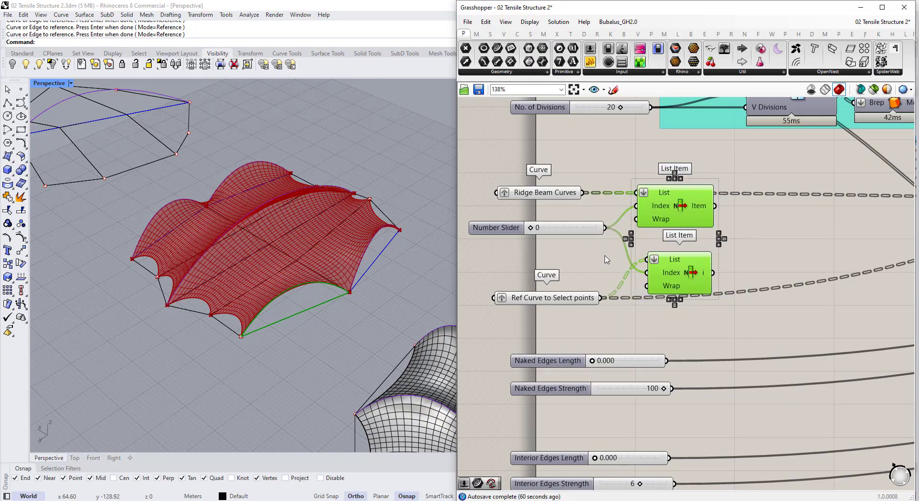
{"action": "key", "text": "Delete"}
{"action": "left_click", "coordinate": [593, 231]}
{"action": "key", "text": "Delete"}
Turn on the frame's control points and try moving the end arch's outer corner about 16 m outward.
{"action": "scroll", "coordinate": [591, 240], "scroll_direction": "down", "scroll_amount": 2}
{"action": "right_click_drag", "start_coordinate": [403, 259], "coordinate": [275, 271]}
{"action": "left_click_drag", "start_coordinate": [397, 367], "coordinate": [199, 197]}
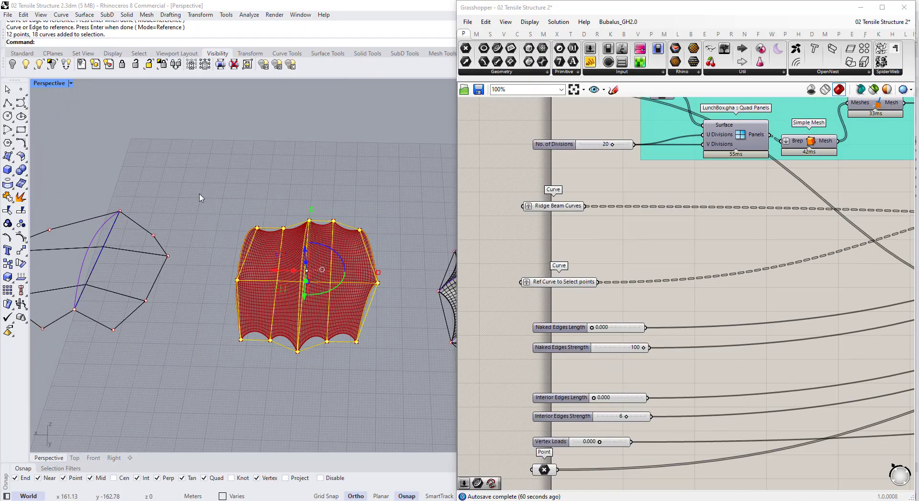
{"action": "key", "text": "F10"}
{"action": "right_click_drag", "start_coordinate": [255, 222], "coordinate": [287, 239]}
{"action": "scroll", "coordinate": [334, 249], "scroll_direction": "up", "scroll_amount": 5}
{"action": "left_click_drag", "start_coordinate": [338, 234], "coordinate": [391, 289]}
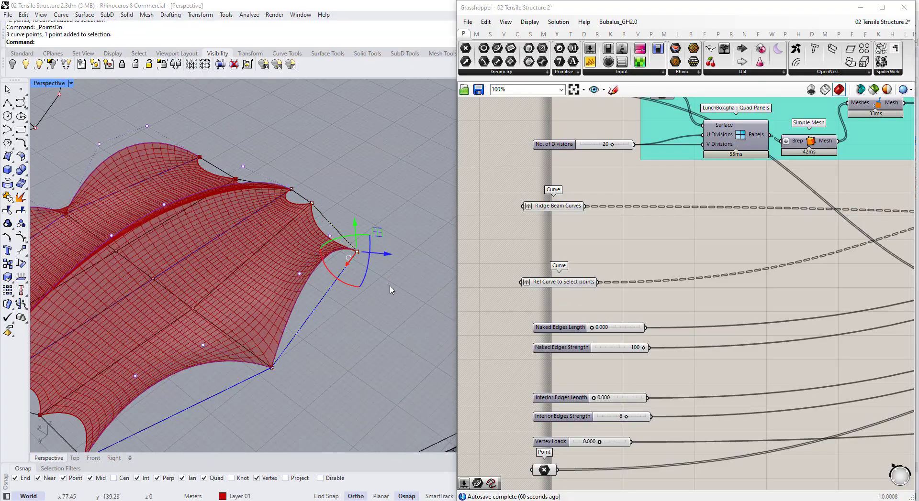
{"action": "left_click_drag", "start_coordinate": [371, 261], "coordinate": [399, 204]}
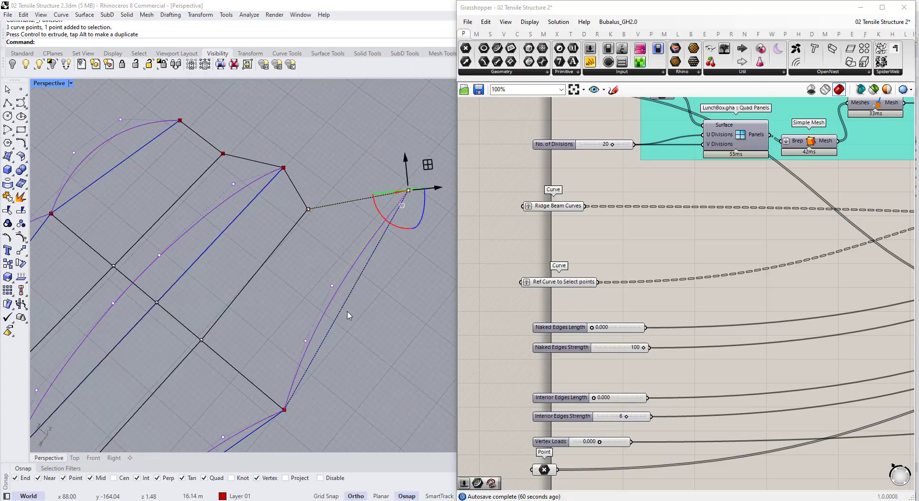
Try moving two control points of the end arch next to the shifted corner by about 7 m.
{"action": "scroll", "coordinate": [341, 320], "scroll_direction": "down", "scroll_amount": 5}
{"action": "right_click_drag", "start_coordinate": [341, 320], "coordinate": [395, 195]}
{"action": "scroll", "coordinate": [383, 268], "scroll_direction": "up", "scroll_amount": 5}
{"action": "left_click_drag", "start_coordinate": [448, 233], "coordinate": [450, 235]}
{"action": "right_click_drag", "start_coordinate": [431, 244], "coordinate": [275, 317]}
{"action": "left_click_drag", "start_coordinate": [334, 284], "coordinate": [334, 283]}
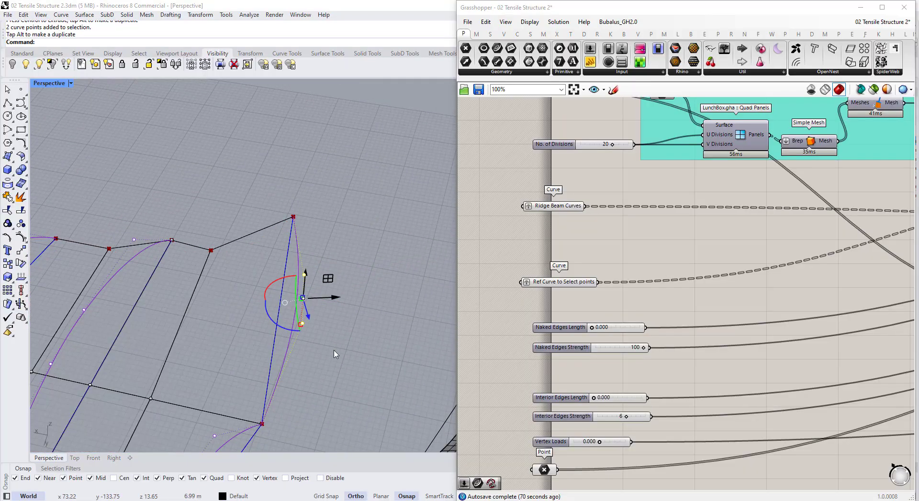
Undo the moves of the frame's corner and the end arch's control points.
{"action": "right_click_drag", "start_coordinate": [334, 352], "coordinate": [263, 291]}
{"action": "scroll", "coordinate": [343, 272], "scroll_direction": "down", "scroll_amount": 5}
{"action": "key", "text": "ctrl+z"}
{"action": "key", "text": "ctrl+z"}
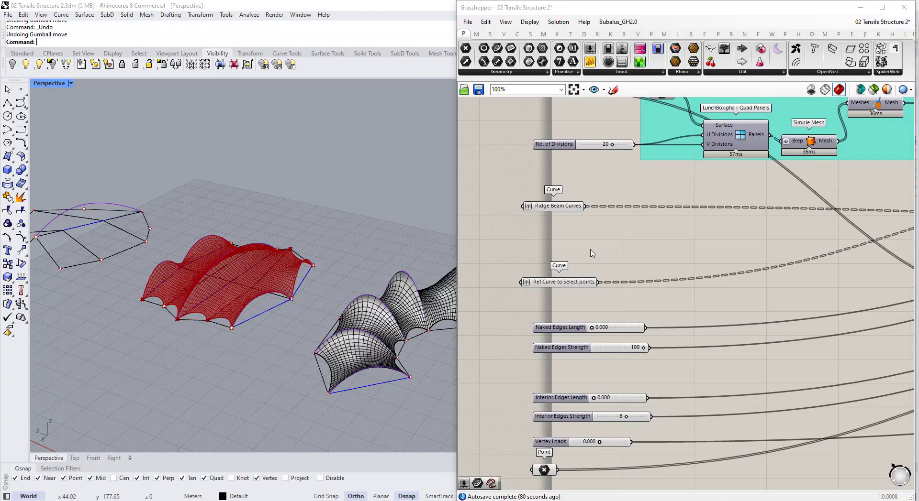
Bake the membrane mesh from the List Item component after the ZombieSolver.
{"action": "scroll", "coordinate": [590, 250], "scroll_direction": "down", "scroll_amount": 6}
{"action": "right_click_drag", "start_coordinate": [814, 253], "coordinate": [604, 243]}
{"action": "scroll", "coordinate": [819, 219], "scroll_direction": "up", "scroll_amount": 7}
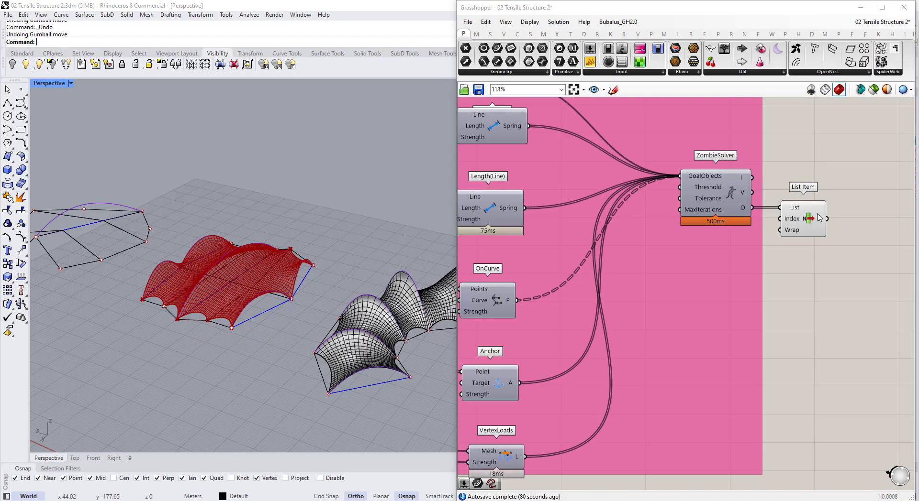
{"action": "left_click", "coordinate": [819, 219]}
{"action": "middle_click", "coordinate": [820, 216]}
{"action": "left_click", "coordinate": [778, 343]}
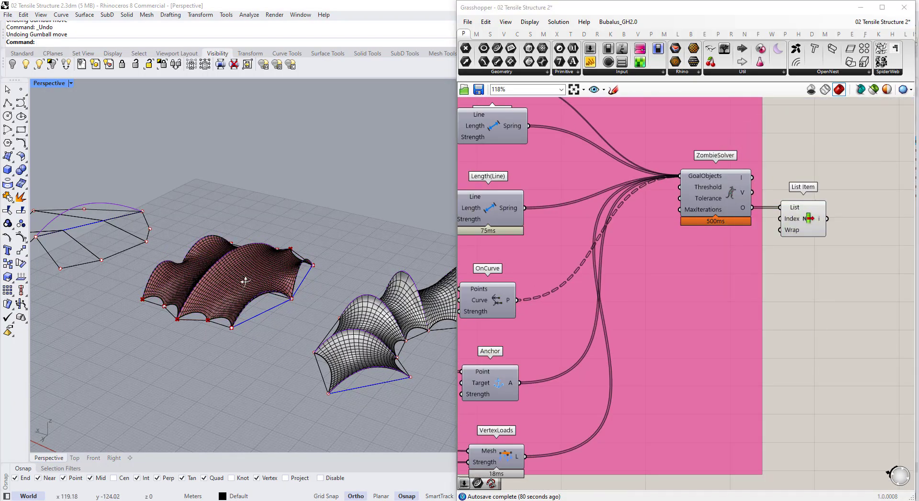
Examine the points and curves of the remaining single-arch frame and clear the selection.
{"action": "scroll", "coordinate": [245, 281], "scroll_direction": "down", "scroll_amount": 3}
{"action": "scroll", "coordinate": [808, 225], "scroll_direction": "down", "scroll_amount": 8}
{"action": "right_click_drag", "start_coordinate": [169, 284], "coordinate": [231, 290], "text": "shift"}
{"action": "left_click", "coordinate": [181, 237]}
{"action": "scroll", "coordinate": [184, 244], "scroll_direction": "up", "scroll_amount": 4}
{"action": "key", "text": "Escape"}
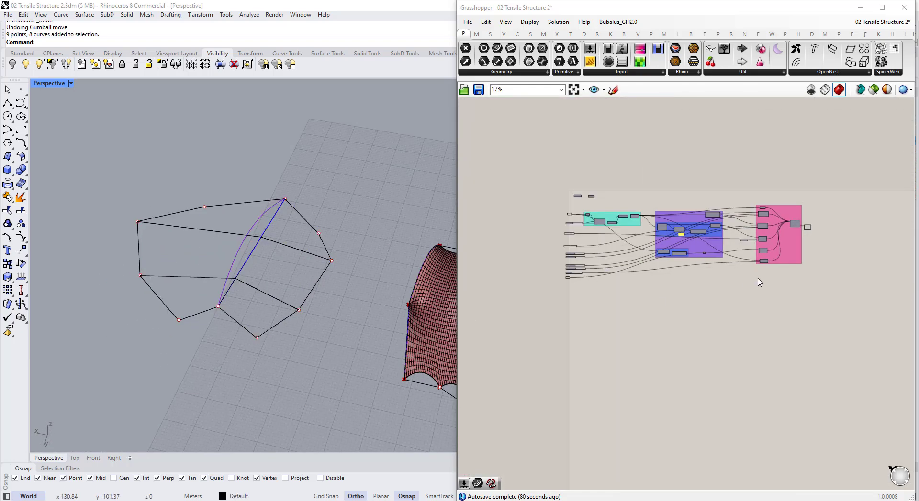
Lock the Grasshopper solver and reference the single-arch frame's six panel outlines in the Curve parameter that feeds the Surface component.
{"action": "scroll", "coordinate": [679, 249], "scroll_direction": "up", "scroll_amount": 8}
{"action": "middle_click", "coordinate": [672, 244]}
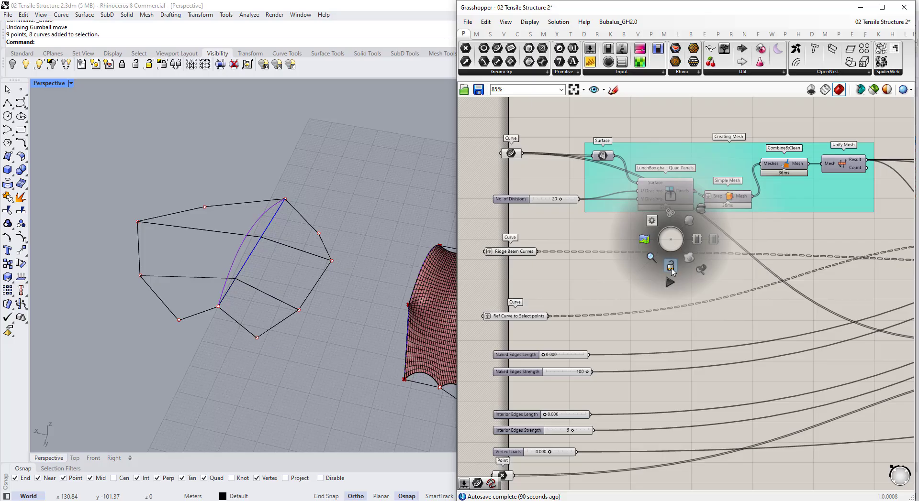
{"action": "left_click", "coordinate": [670, 266]}
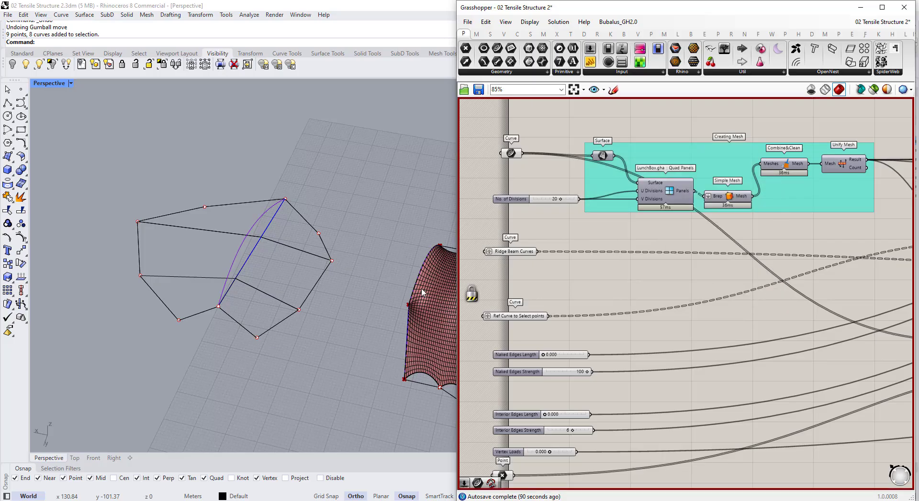
{"action": "right_click_drag", "start_coordinate": [261, 296], "coordinate": [225, 287]}
{"action": "left_click", "coordinate": [510, 153]}
{"action": "right_click", "coordinate": [511, 153]}
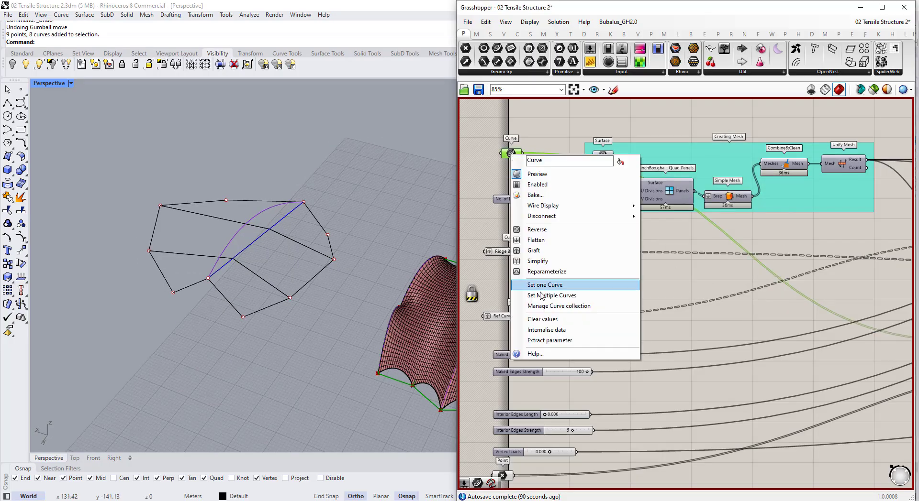
{"action": "left_click", "coordinate": [541, 296]}
{"action": "left_click", "coordinate": [331, 258]}
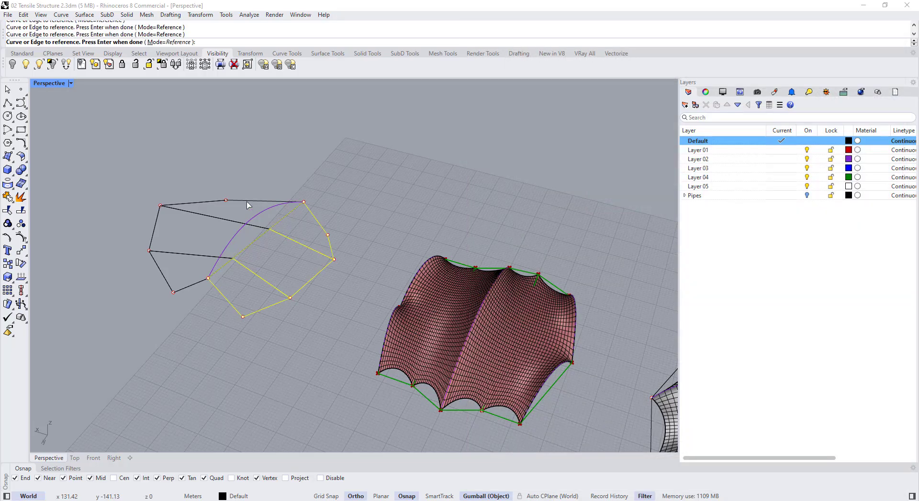
{"action": "key", "text": "Return"}
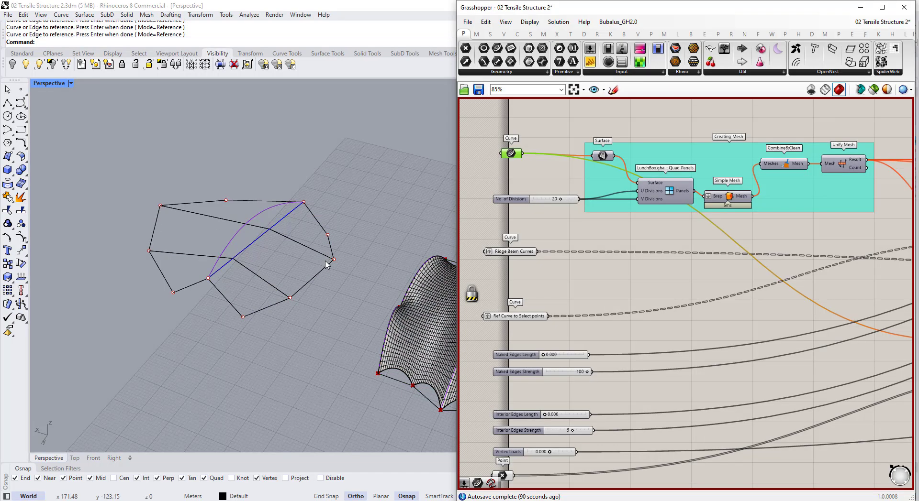
Reference the single-arch frame's purple arch in the Ridge Beam Curves parameter.
{"action": "right_click_drag", "start_coordinate": [324, 262], "coordinate": [355, 252]}
{"action": "left_click", "coordinate": [513, 252]}
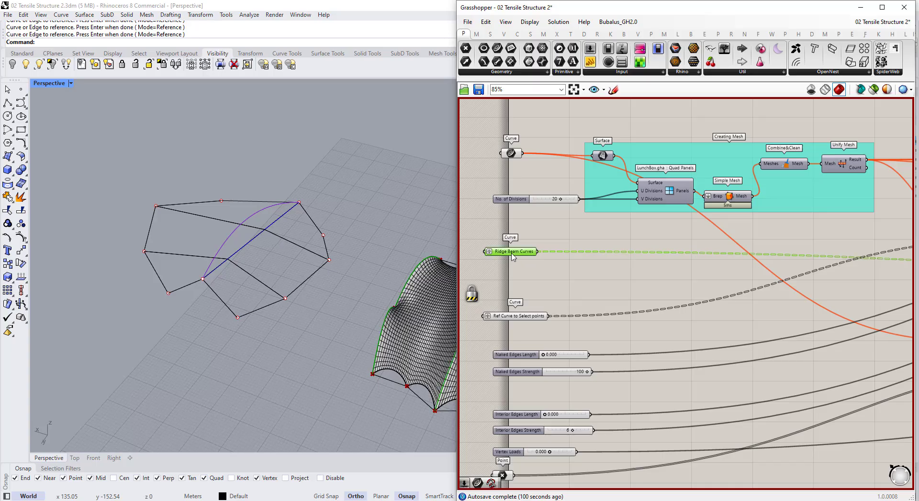
{"action": "right_click", "coordinate": [512, 255]}
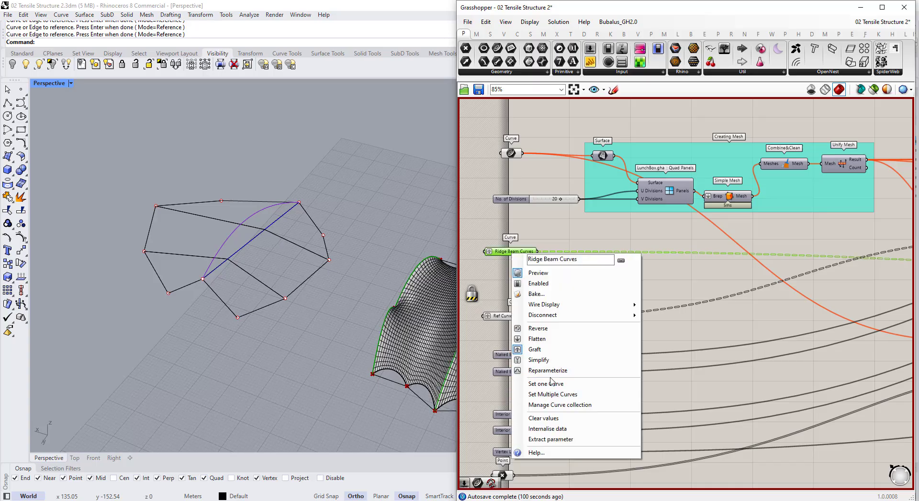
{"action": "left_click", "coordinate": [553, 395]}
{"action": "key", "text": "Return"}
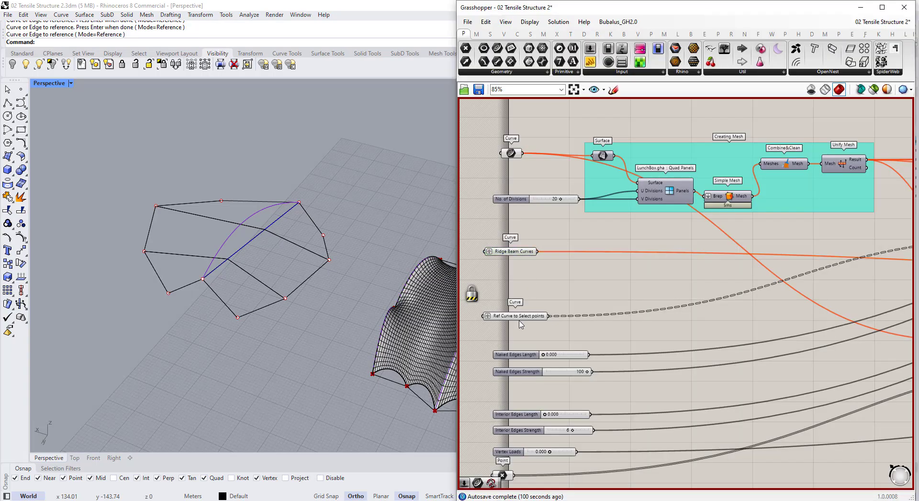
Reference the straight blue line beneath the arch in the Ref Curve to Select points parameter.
{"action": "right_click", "coordinate": [520, 318]}
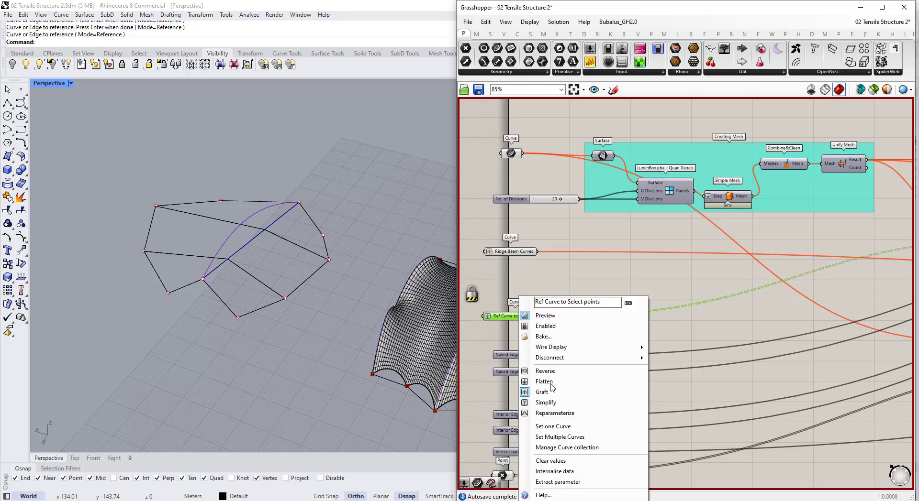
{"action": "left_click", "coordinate": [550, 419]}
{"action": "left_click", "coordinate": [238, 253]}
{"action": "left_click", "coordinate": [269, 278]}
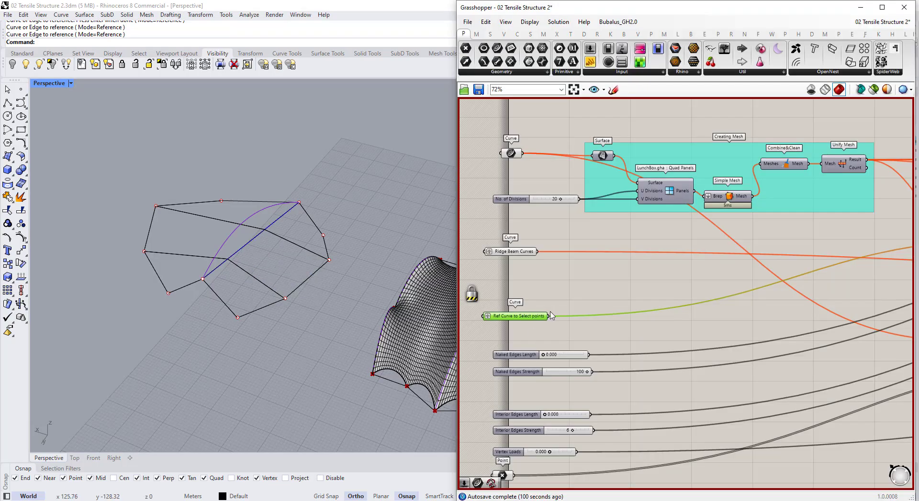
Reference the frame's nine corner points in the Point parameter and unlock the solver to compute the membrane.
{"action": "right_click", "coordinate": [536, 376]}
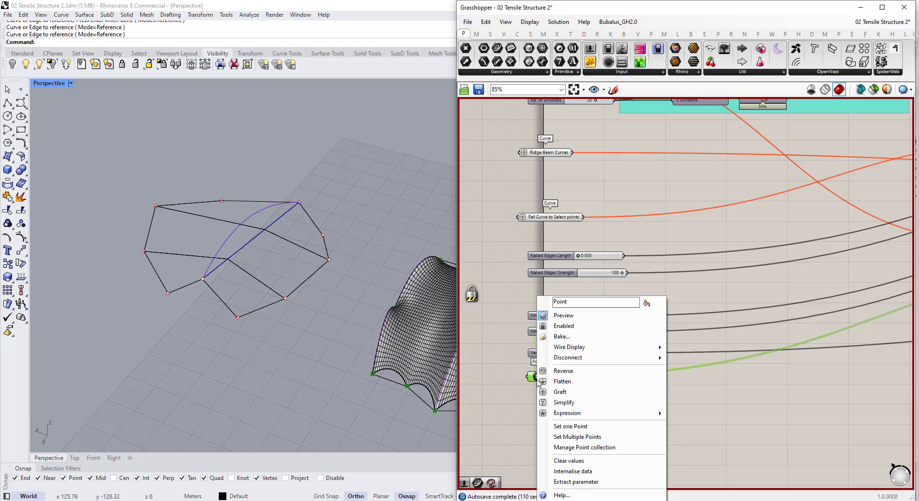
{"action": "left_click", "coordinate": [559, 437]}
{"action": "right_click_drag", "start_coordinate": [190, 266], "coordinate": [72, 168]}
{"action": "left_click_drag", "start_coordinate": [71, 168], "coordinate": [299, 364]}
{"action": "key", "text": "Return"}
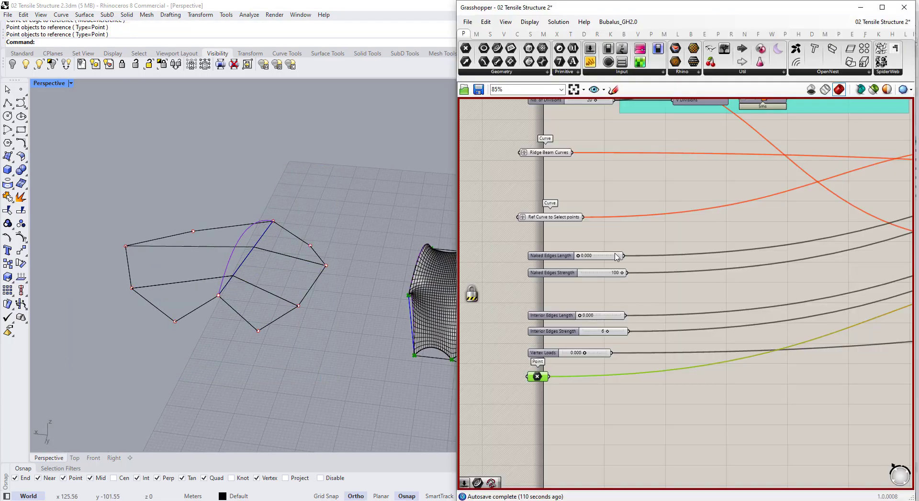
{"action": "key", "text": "space"}
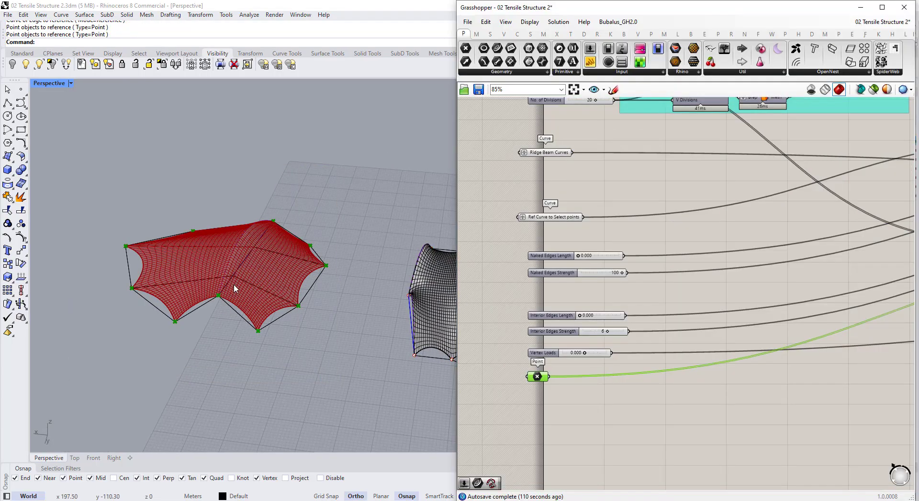
Bake the single-arch membrane mesh from the List Item component after the ZombieSolver and save the Grasshopper definition.
{"action": "right_click_drag", "start_coordinate": [234, 284], "coordinate": [336, 285]}
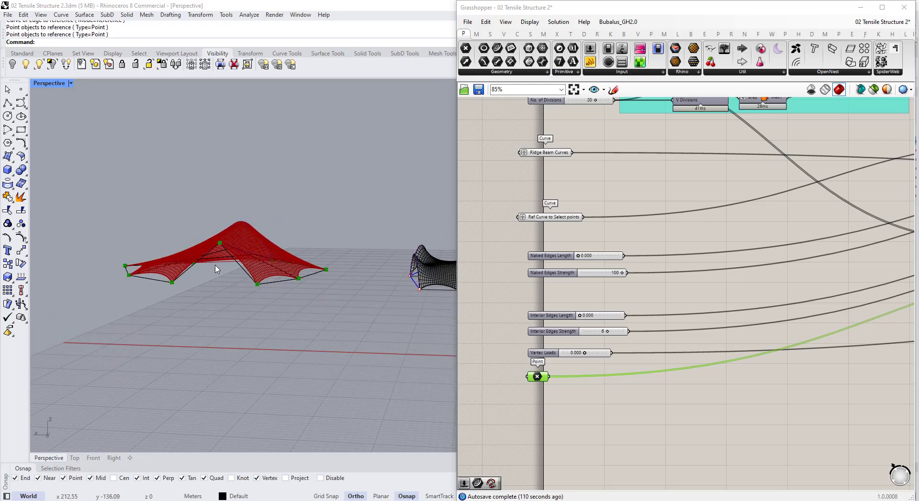
{"action": "right_click_drag", "start_coordinate": [217, 270], "coordinate": [371, 299]}
{"action": "scroll", "coordinate": [558, 271], "scroll_direction": "down", "scroll_amount": 5}
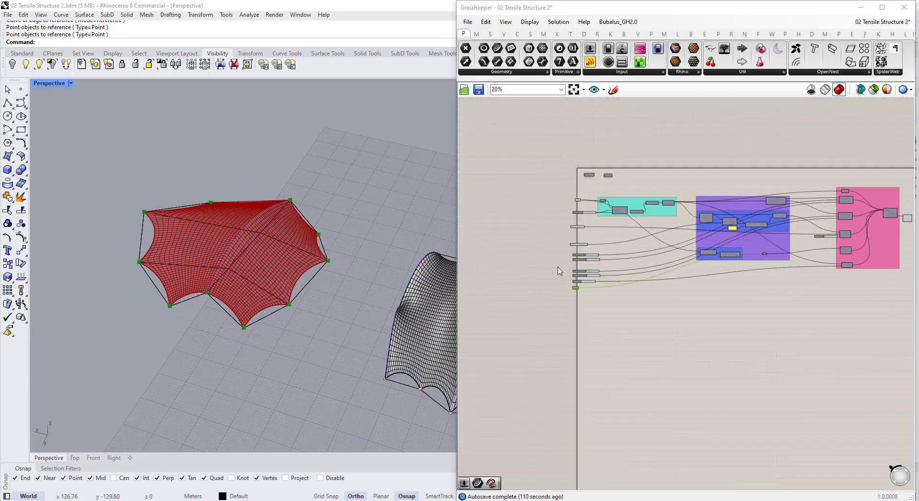
{"action": "scroll", "coordinate": [750, 240], "scroll_direction": "up", "scroll_amount": 7}
{"action": "left_click", "coordinate": [815, 192]}
{"action": "key", "text": "space"}
{"action": "left_click", "coordinate": [851, 289]}
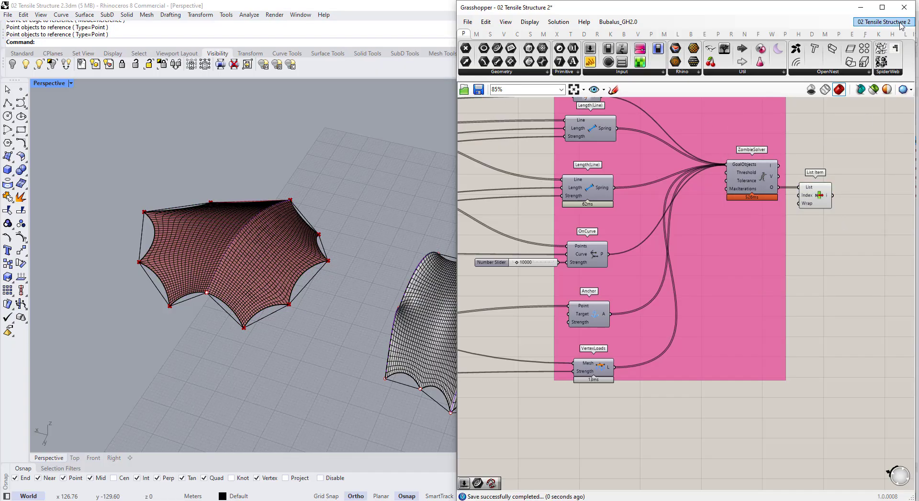
Close the Grasshopper window and turn on the Pipes layer in Rhino.
{"action": "left_click", "coordinate": [905, 9]}
{"action": "right_click_drag", "start_coordinate": [423, 283], "coordinate": [335, 194]}
{"action": "right_click_drag", "start_coordinate": [426, 229], "coordinate": [487, 240]}
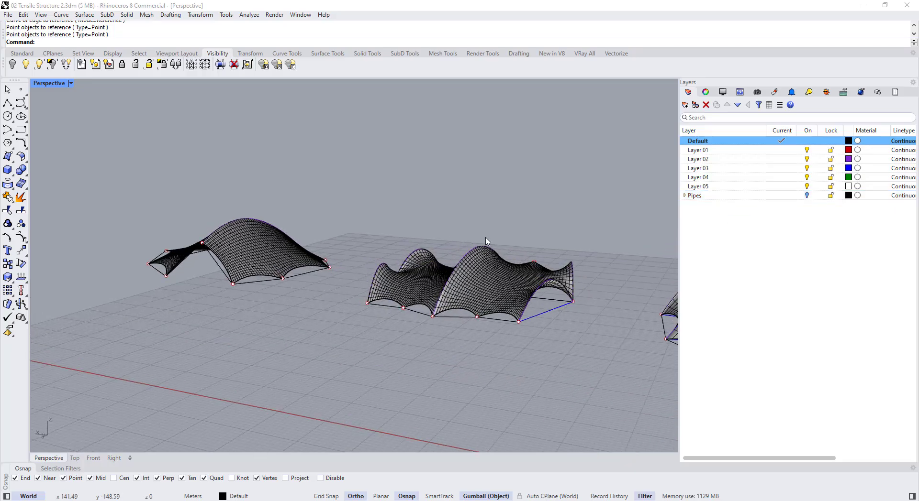
{"action": "left_click", "coordinate": [806, 196]}
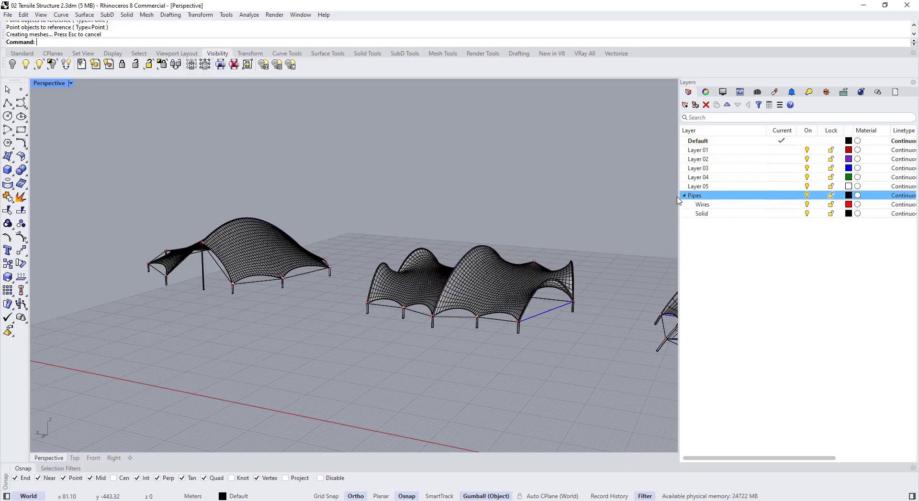
Examine the supports' wire curves with the Solid sublayer of Pipes switched off, and switch that sublayer back on.
{"action": "left_click", "coordinate": [807, 213]}
{"action": "right_click_drag", "start_coordinate": [507, 306], "coordinate": [425, 296]}
{"action": "scroll", "coordinate": [436, 335], "scroll_direction": "up", "scroll_amount": 3}
{"action": "left_click", "coordinate": [453, 362]}
{"action": "left_click", "coordinate": [388, 343]}
{"action": "key", "text": "Escape"}
{"action": "scroll", "coordinate": [625, 277], "scroll_direction": "up", "scroll_amount": 3}
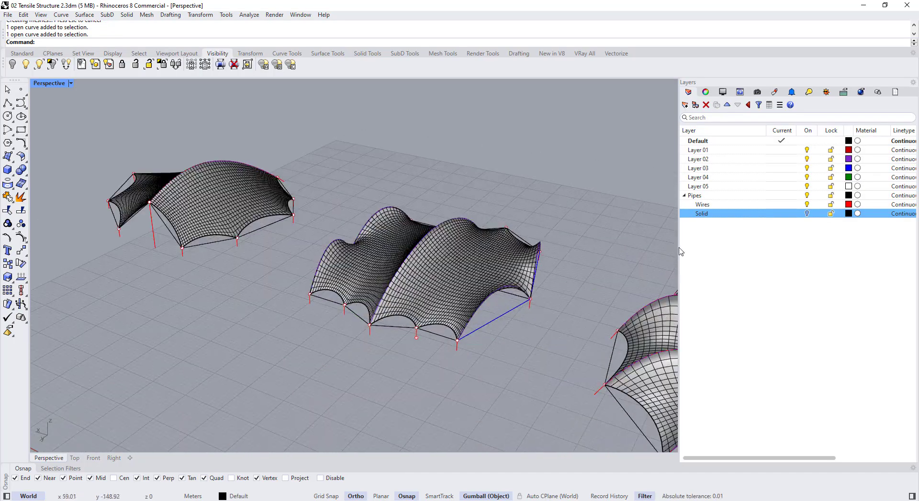
{"action": "left_click", "coordinate": [807, 214]}
Set the Perspective viewport's display mode to Arctic 02 for Fabric with all three structures in view.
{"action": "scroll", "coordinate": [121, 96], "scroll_direction": "down", "scroll_amount": 6}
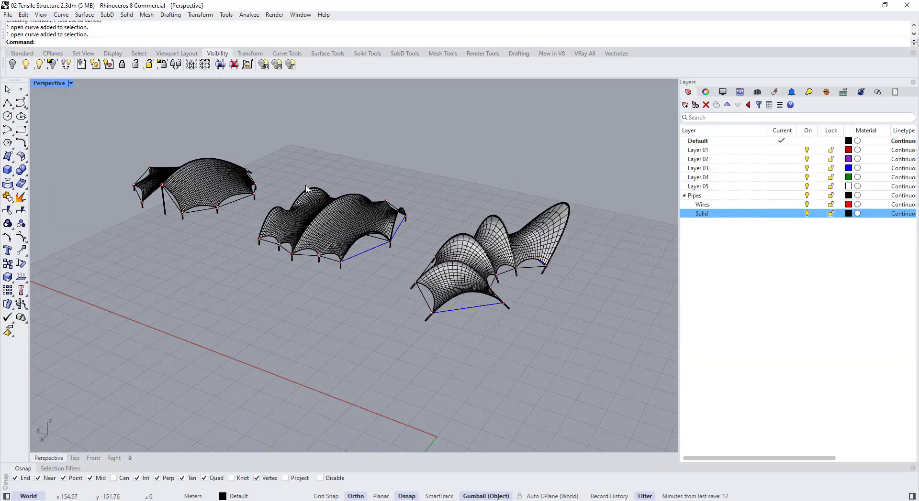
{"action": "left_click", "coordinate": [71, 83]}
{"action": "left_click", "coordinate": [91, 169]}
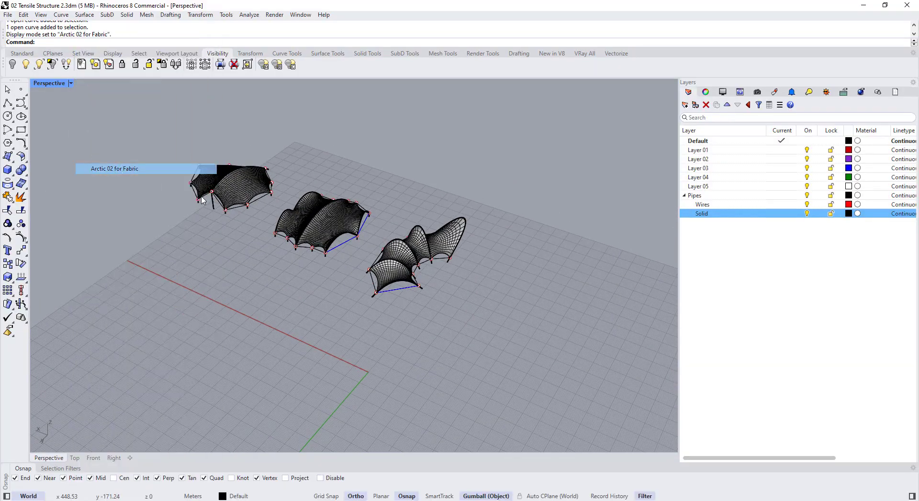
{"action": "right_click_drag", "start_coordinate": [325, 231], "coordinate": [398, 250]}
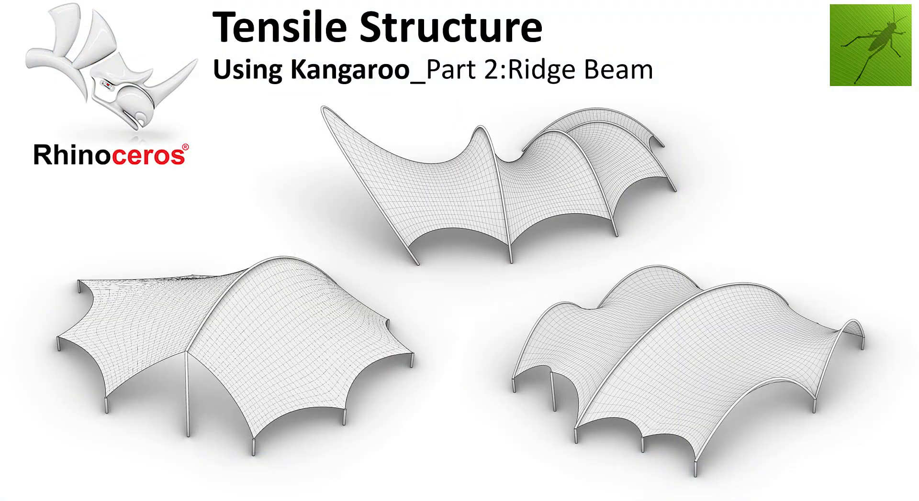